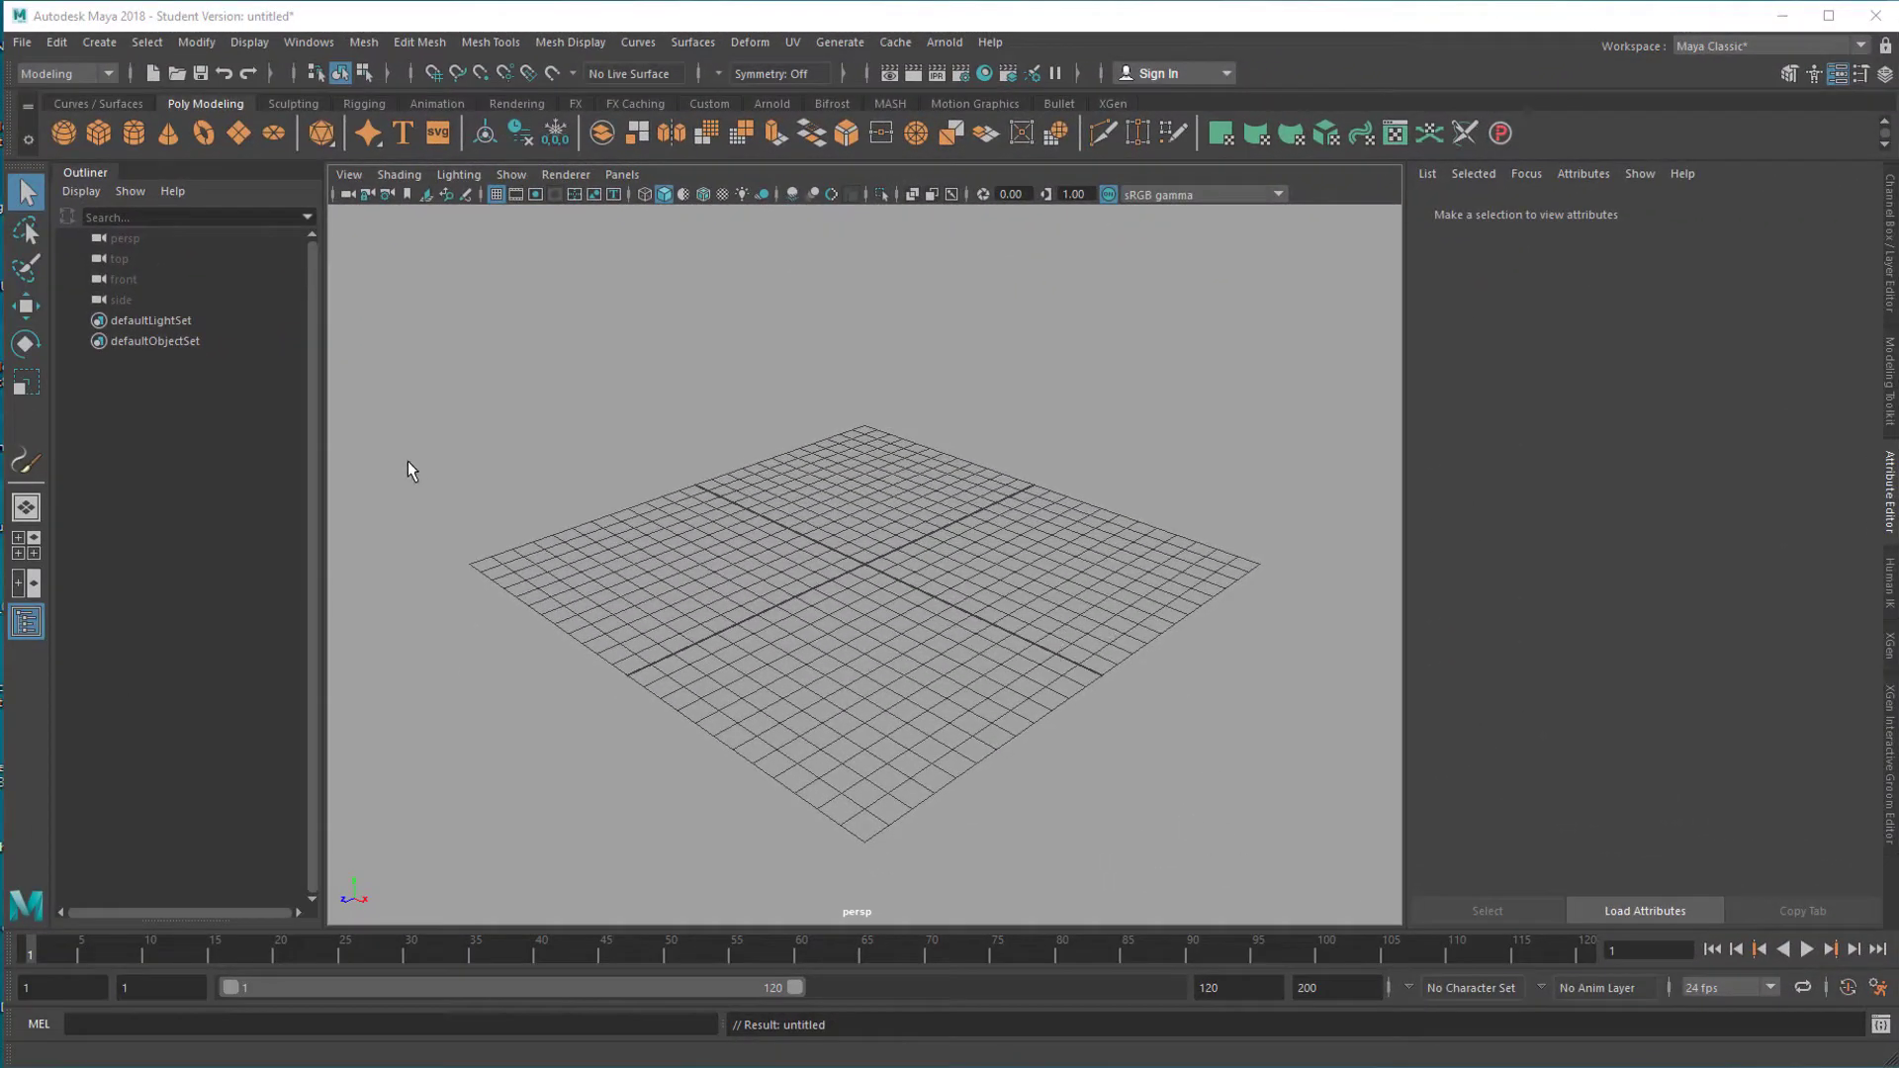
Step: Draw the word "foam" as one freehand curve in the top view with the grid hidden
{"action": "left_click", "coordinate": [109, 103]}
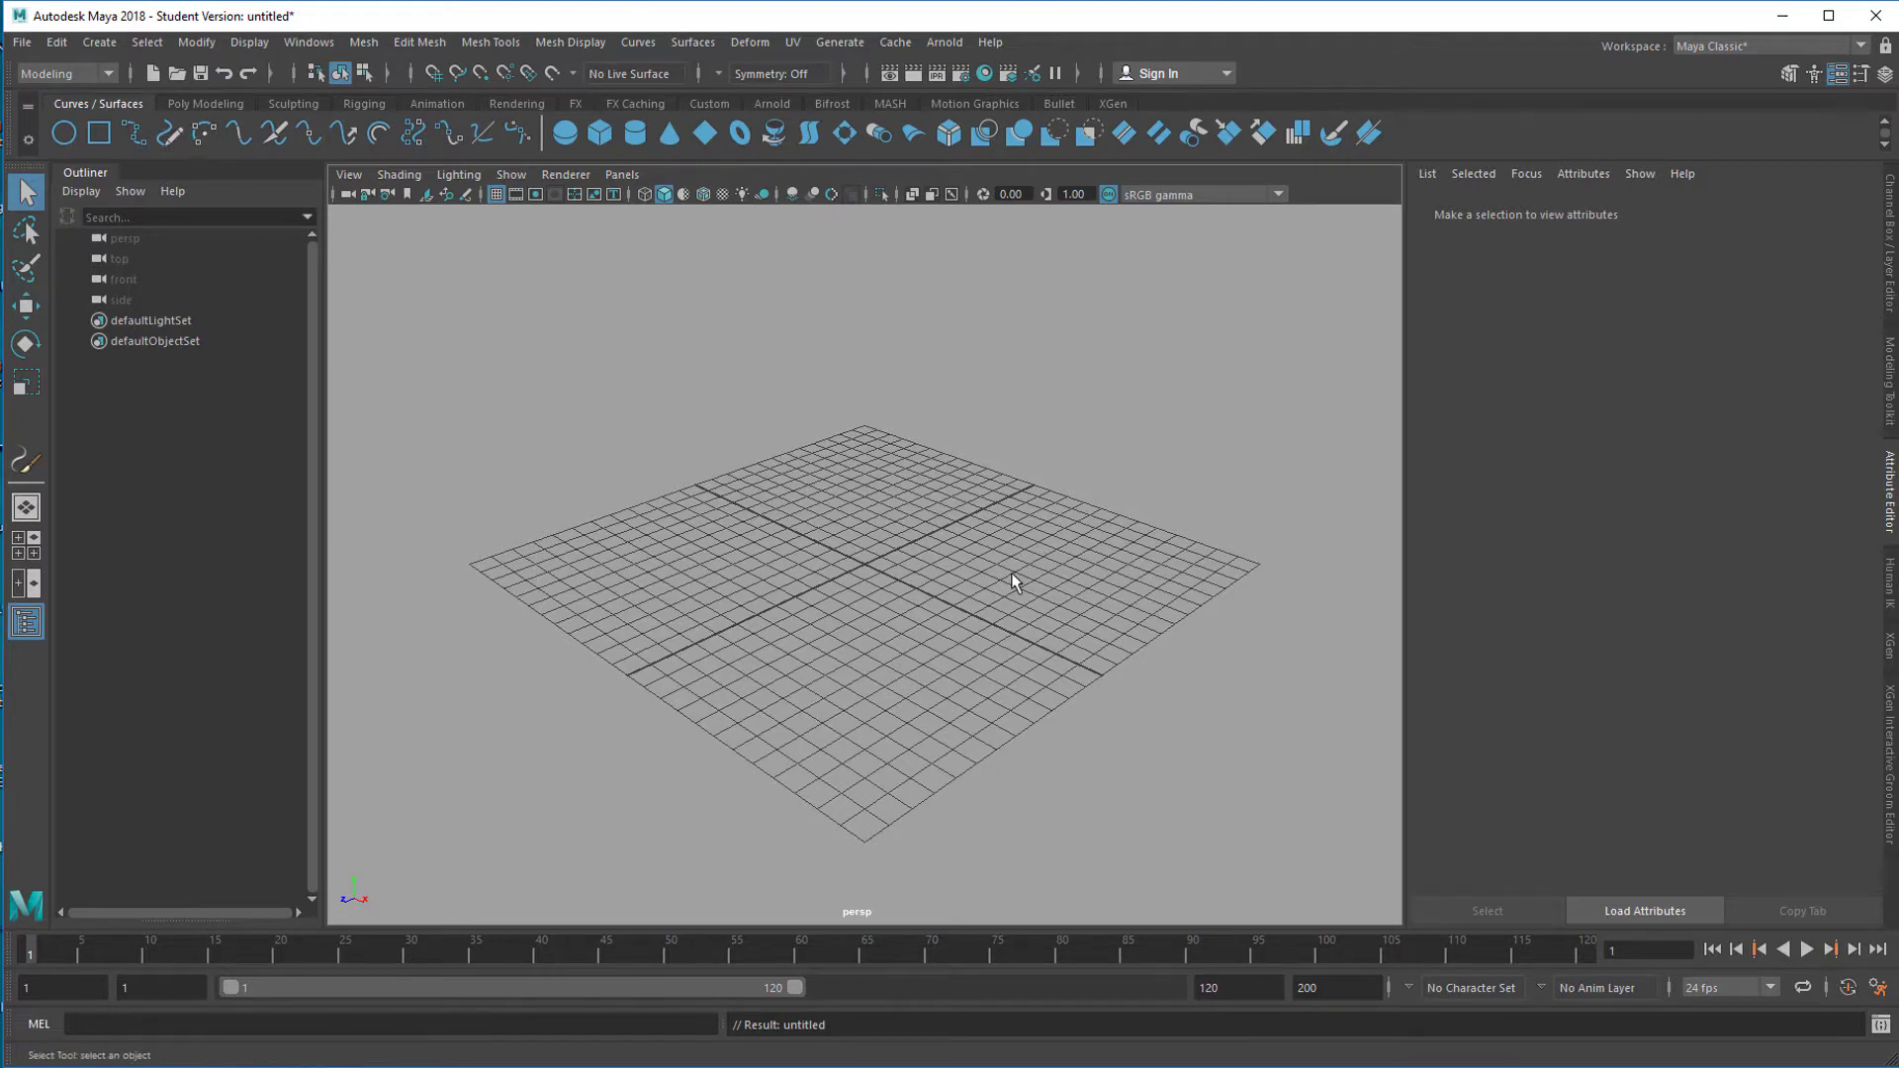
{"action": "key", "text": "space"}
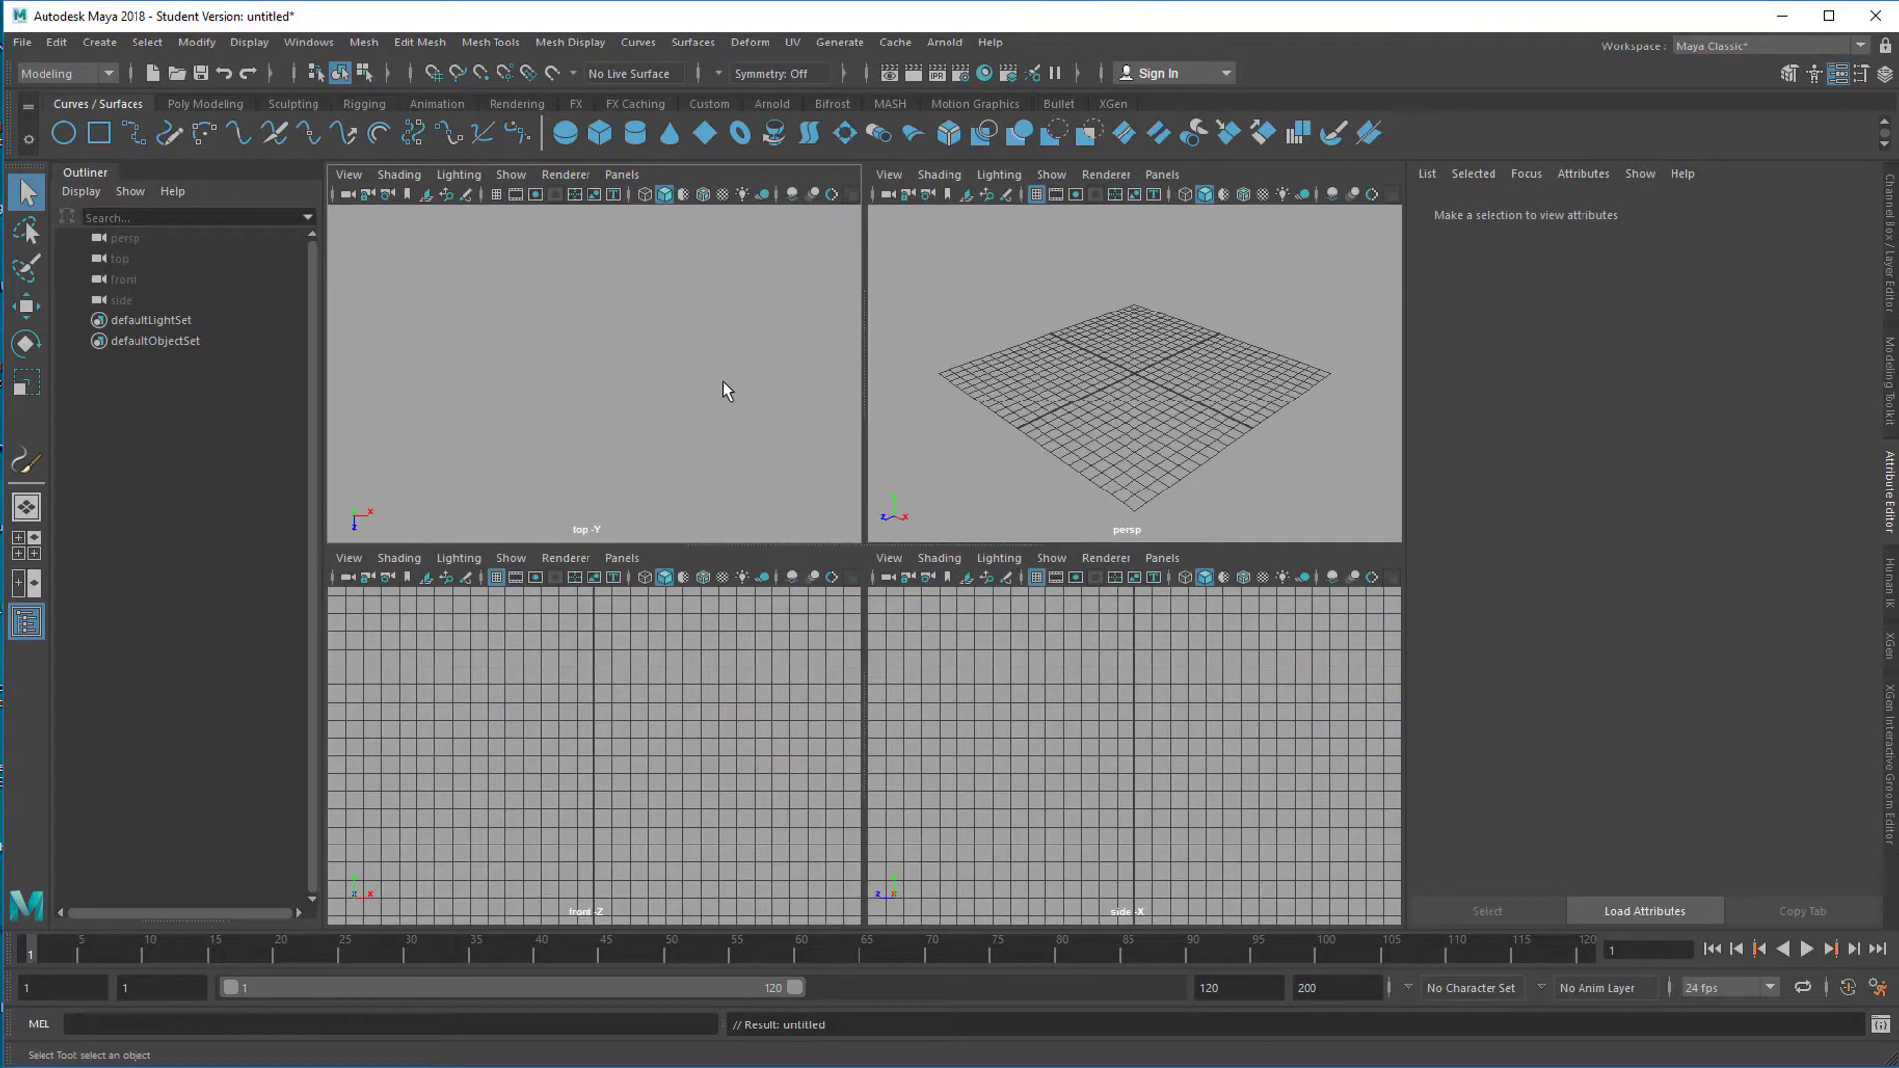
{"action": "key", "text": "space"}
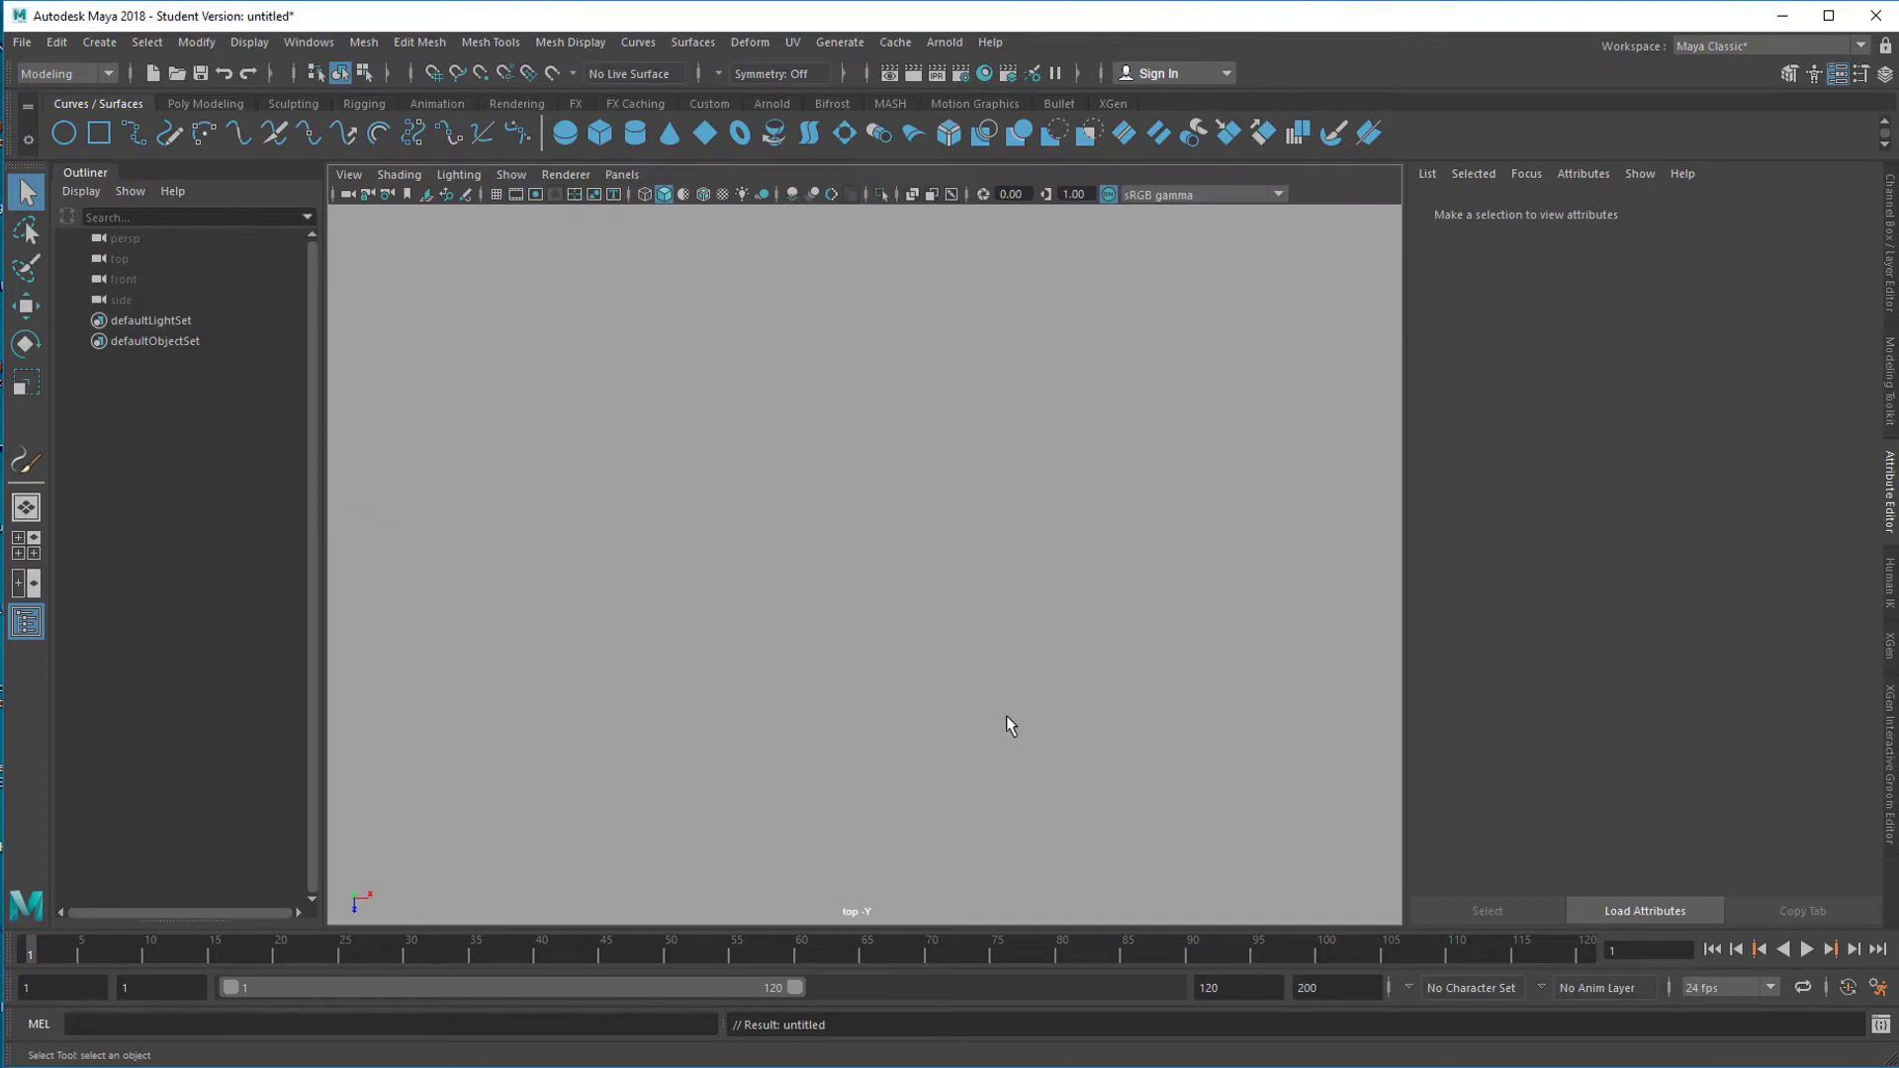
{"action": "left_click", "coordinate": [495, 193]}
{"action": "left_click", "coordinate": [495, 192]}
{"action": "key", "text": "y"}
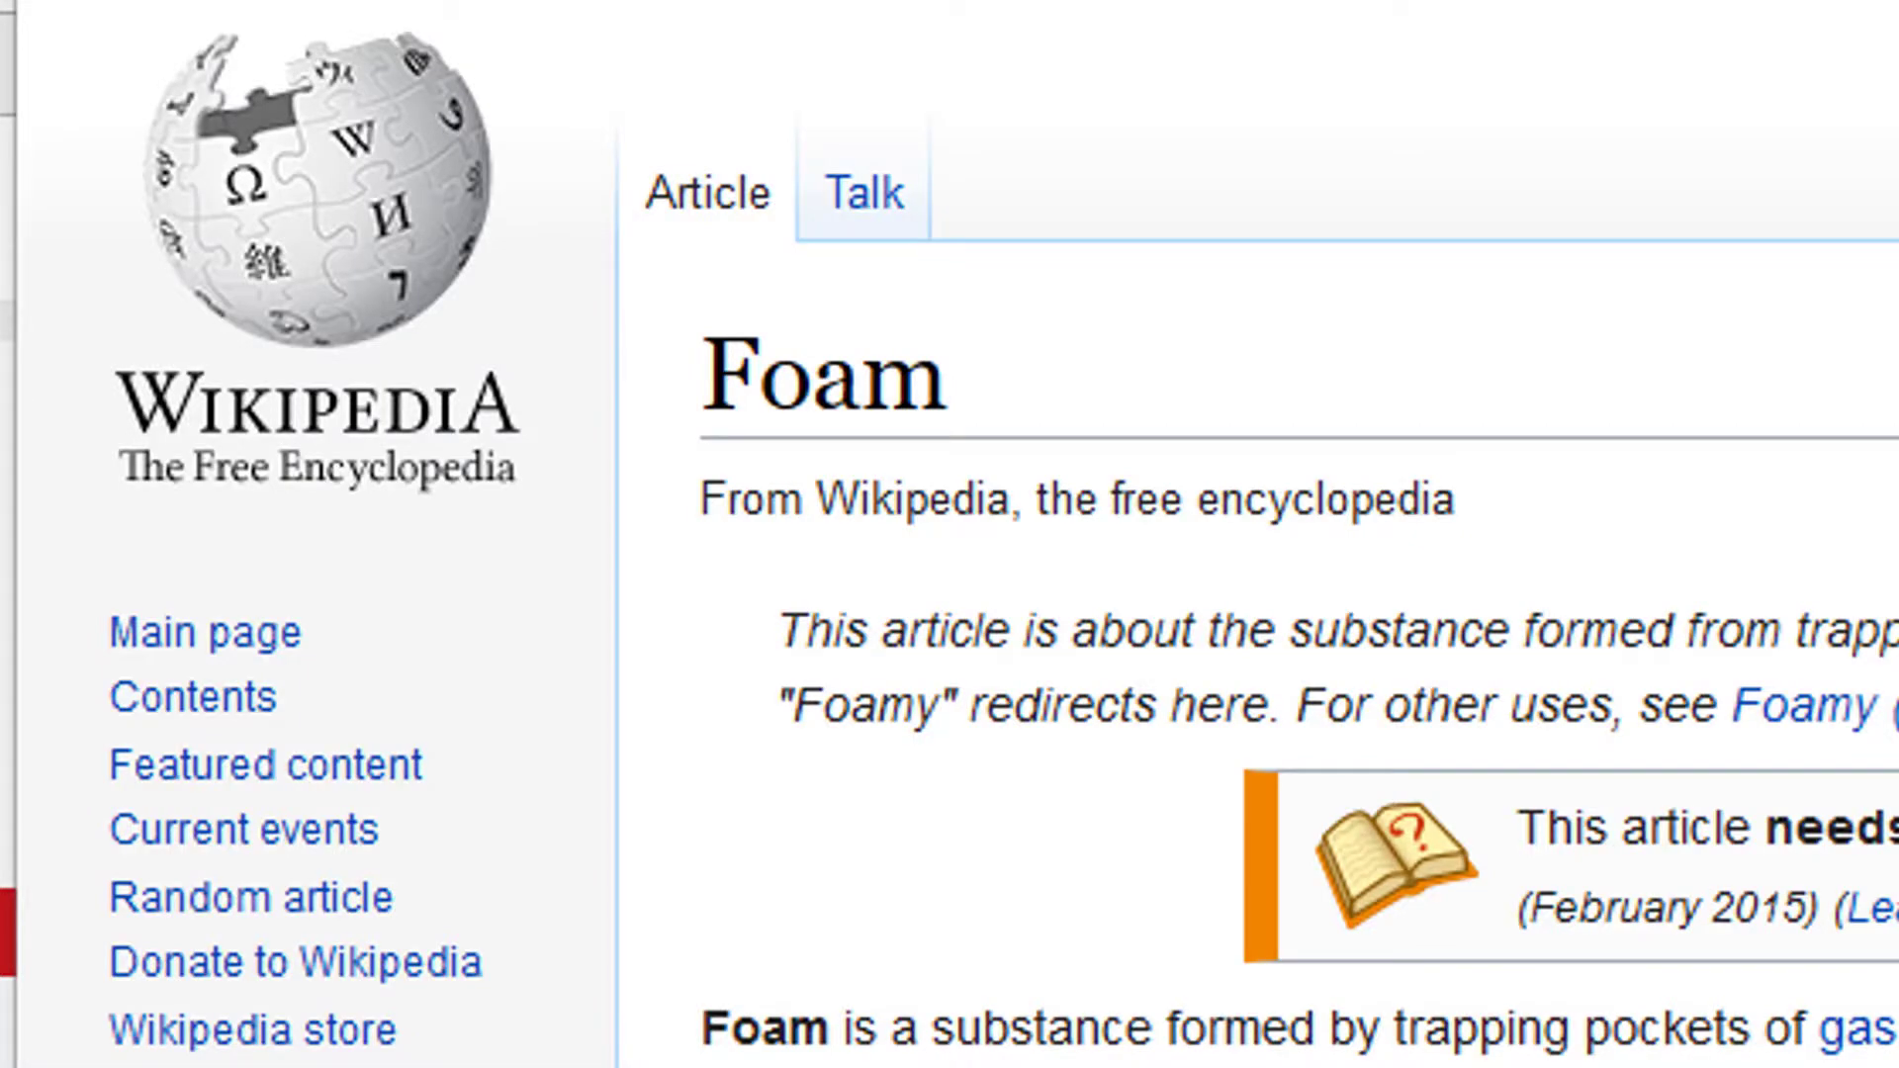
Step: Look through the Wikipedia article on foam, including its table of contents and the Structure section
{"action": "scroll", "coordinate": [950, 535], "scroll_direction": "down", "scroll_amount": 10}
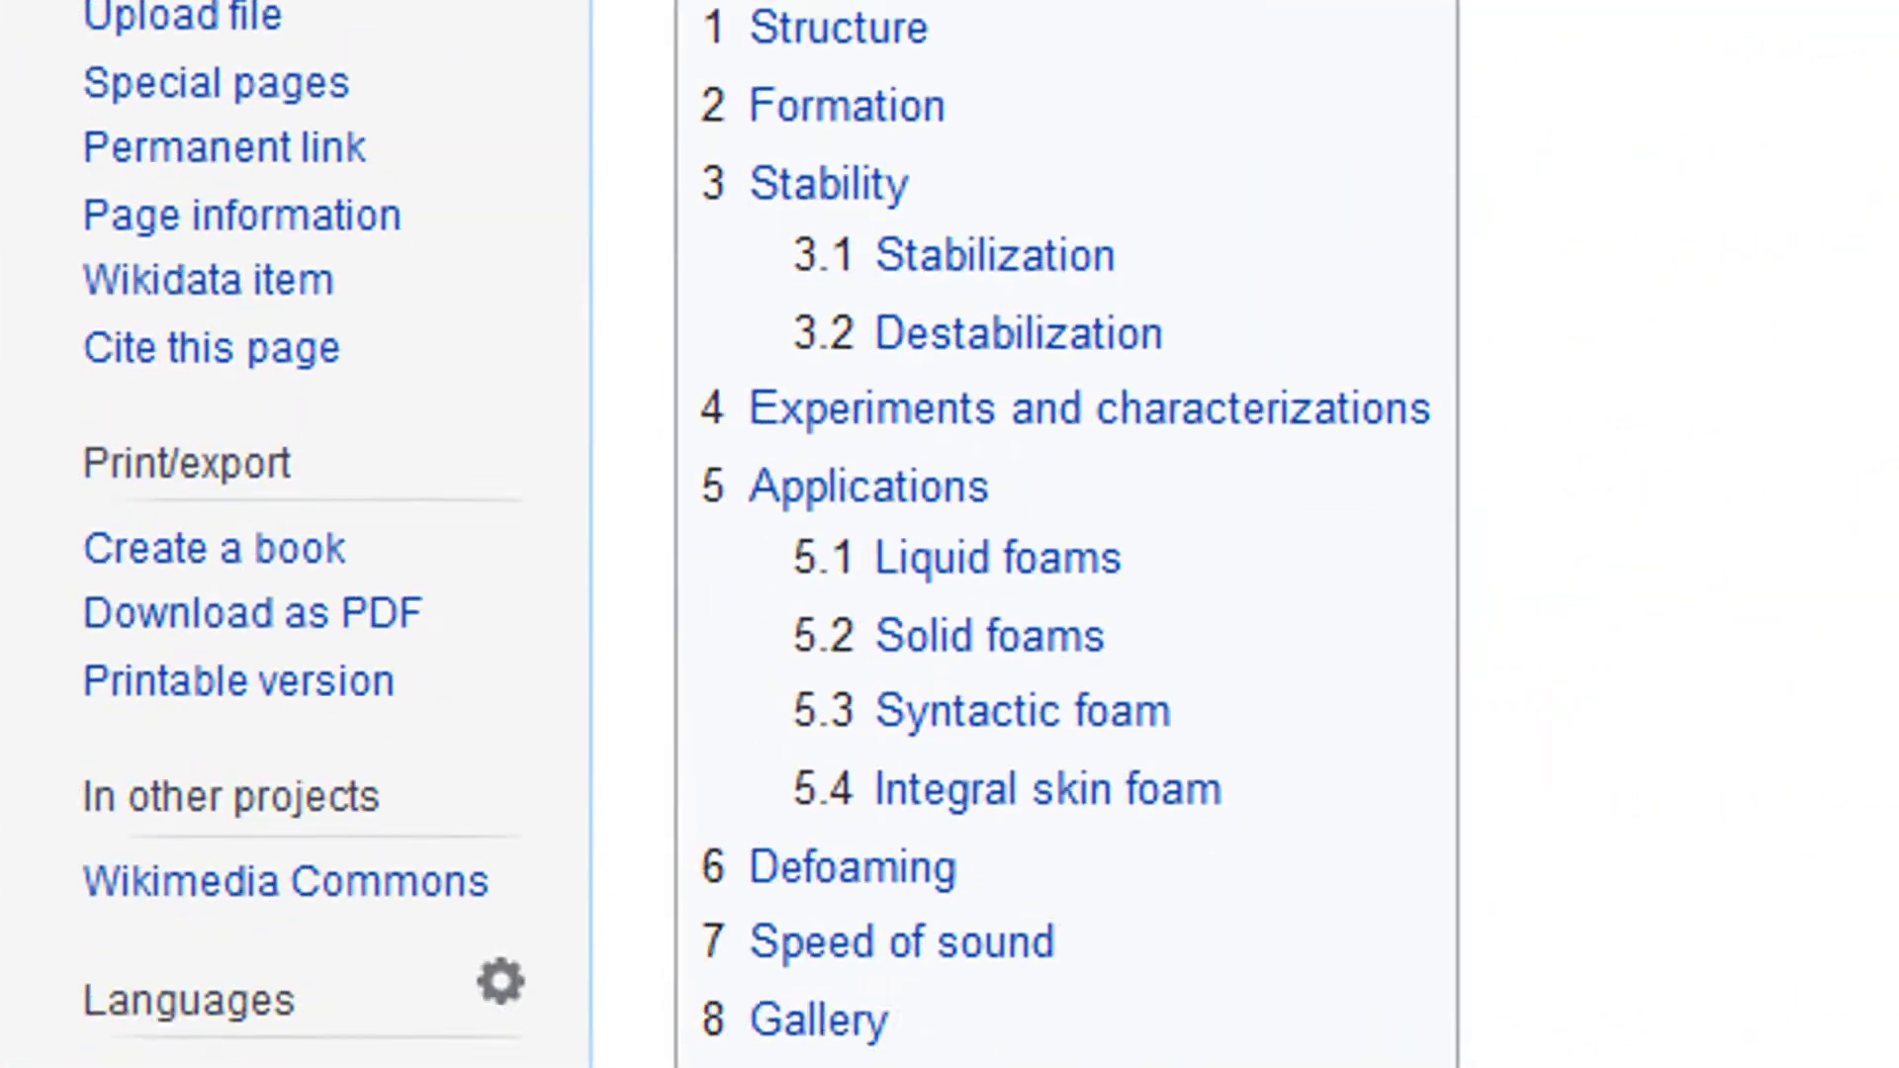
{"action": "scroll", "coordinate": [950, 534], "scroll_direction": "down", "scroll_amount": 3}
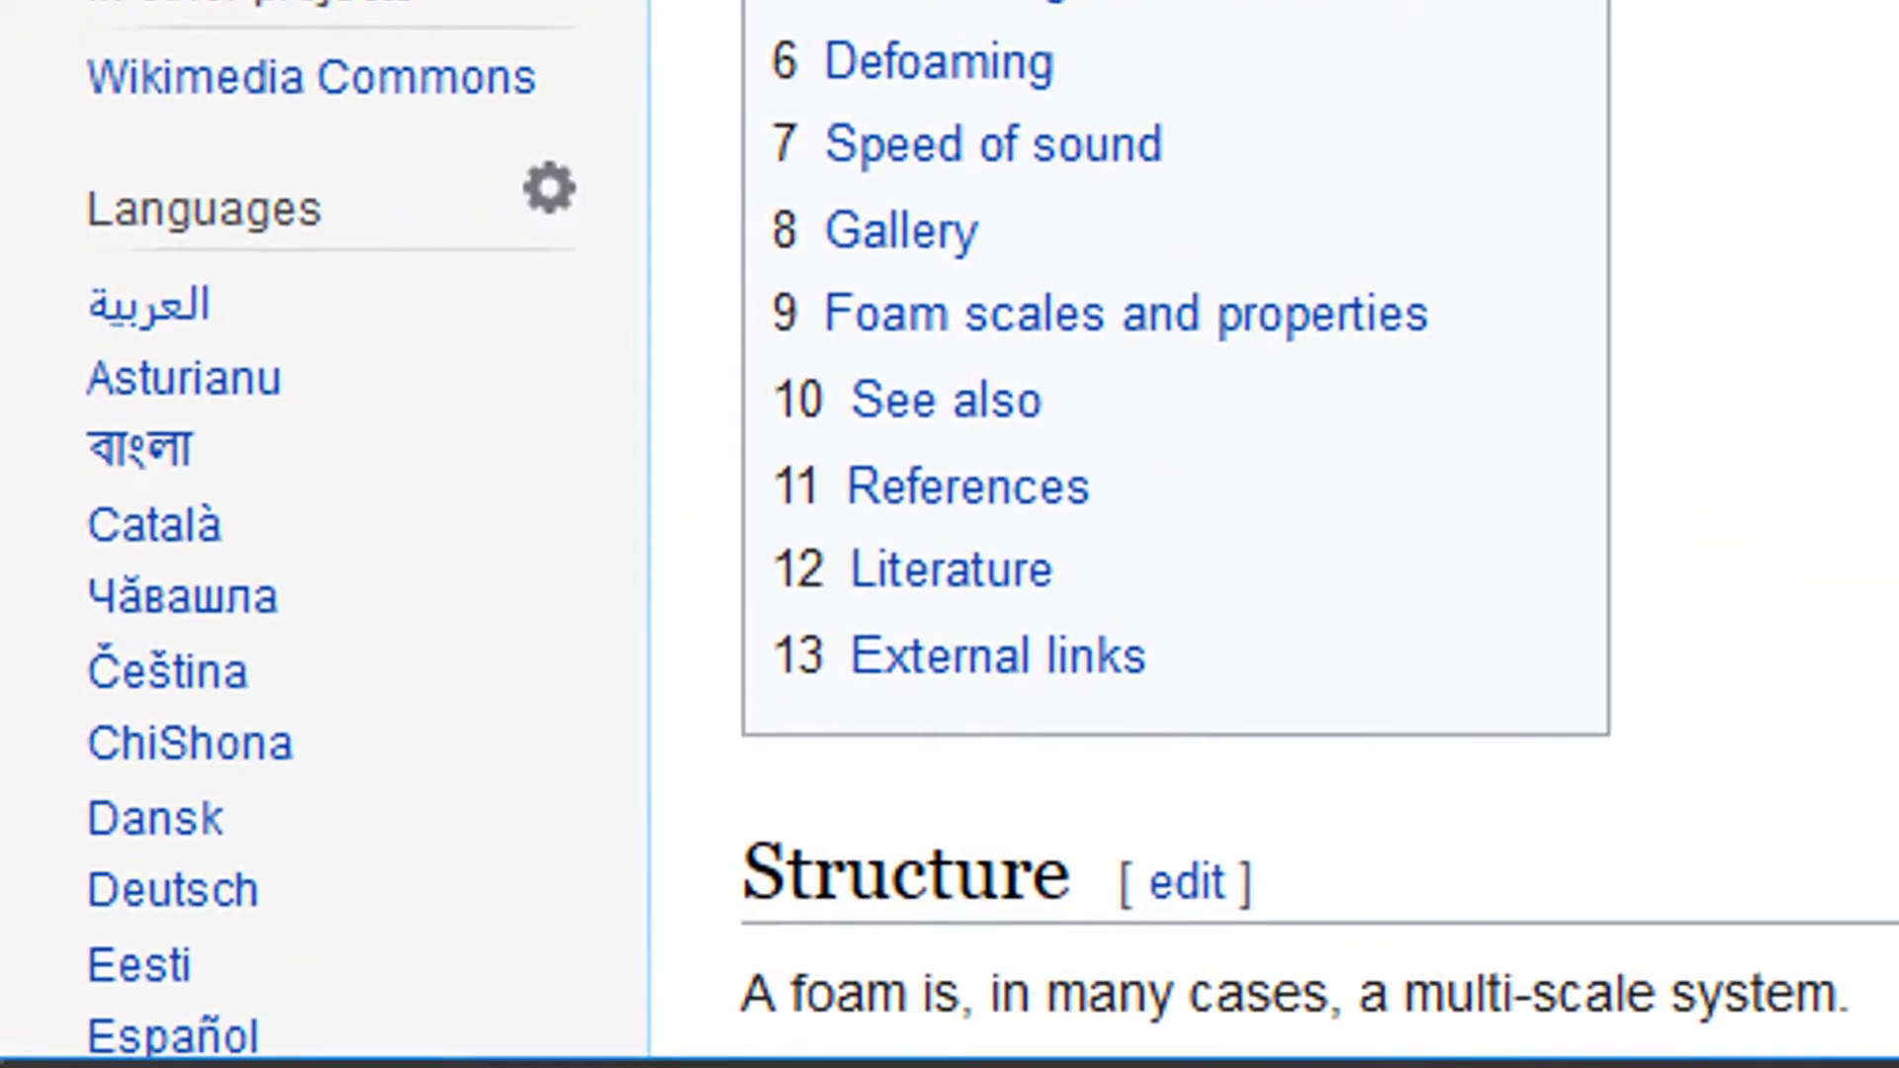
{"action": "scroll", "coordinate": [950, 534], "scroll_direction": "down", "scroll_amount": 5}
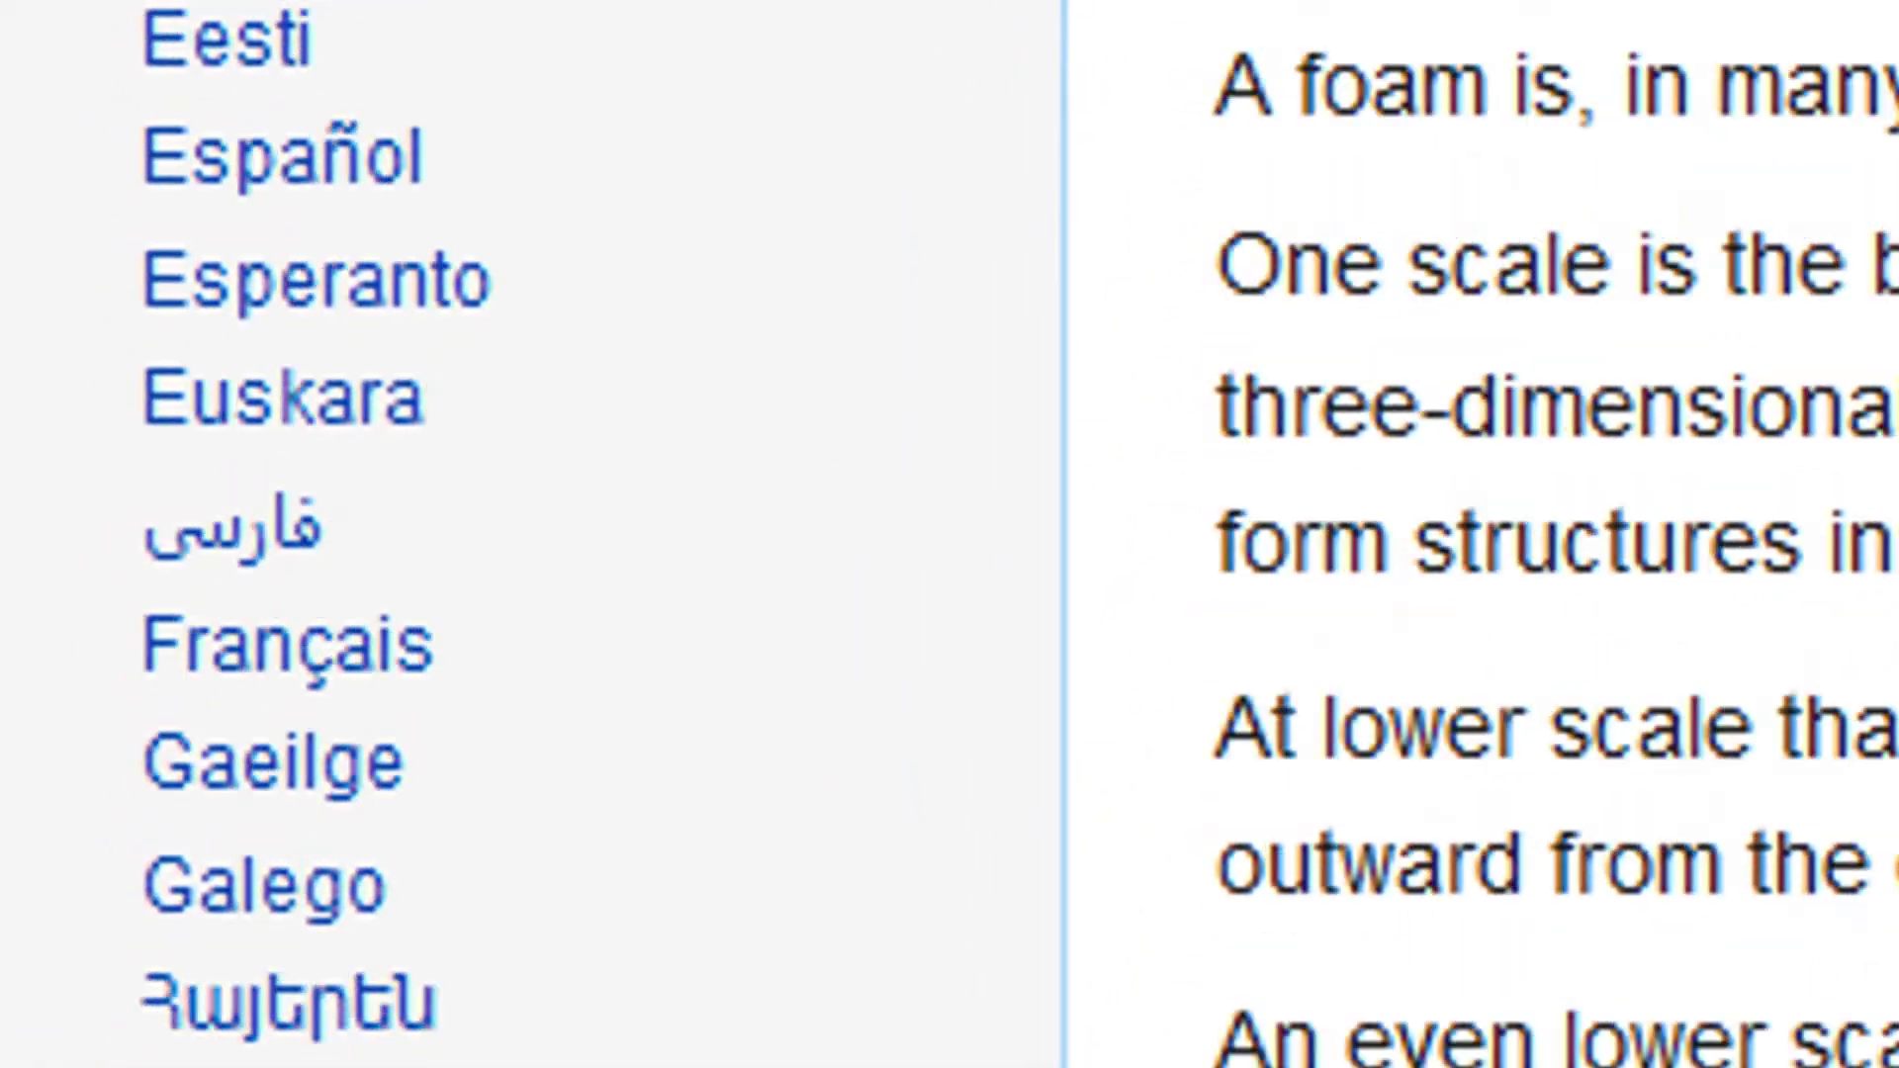
{"action": "scroll", "coordinate": [950, 534], "scroll_direction": "down", "scroll_amount": 4}
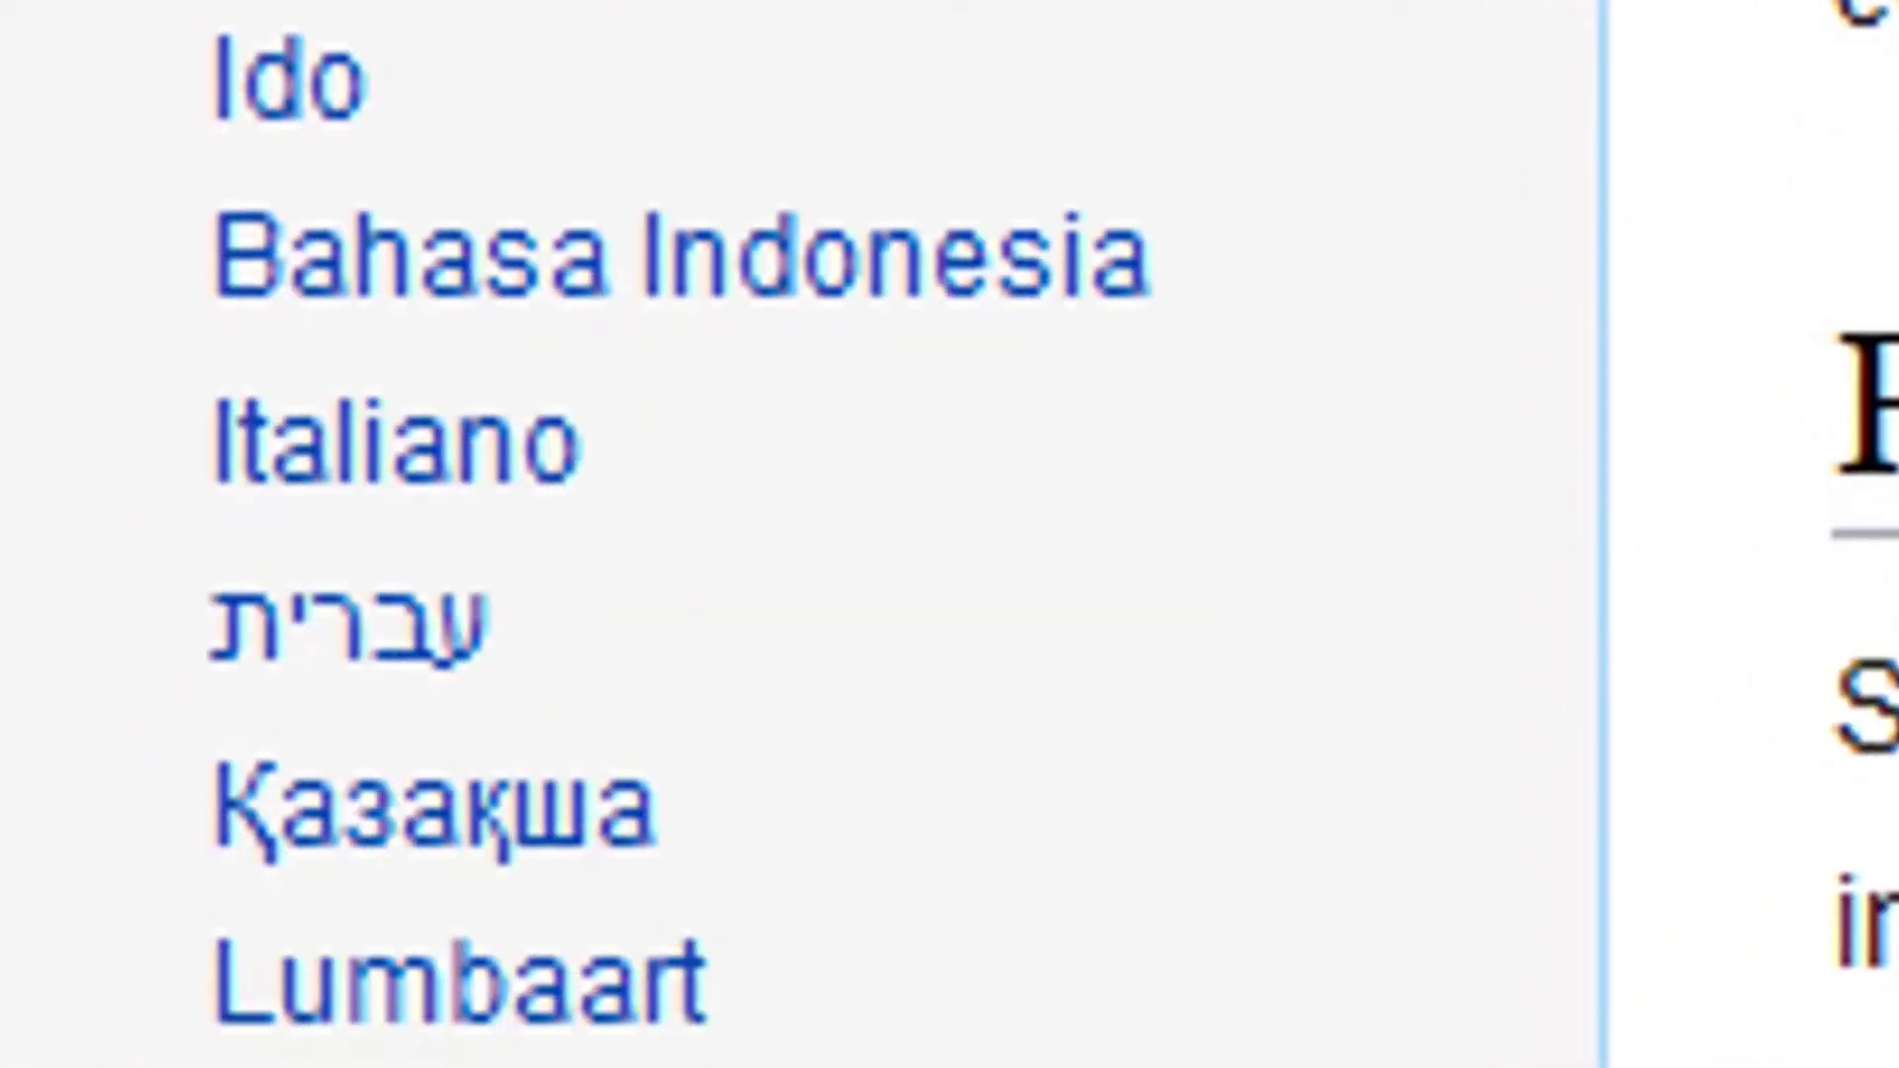
{"action": "scroll", "coordinate": [950, 535], "scroll_direction": "down", "scroll_amount": 5}
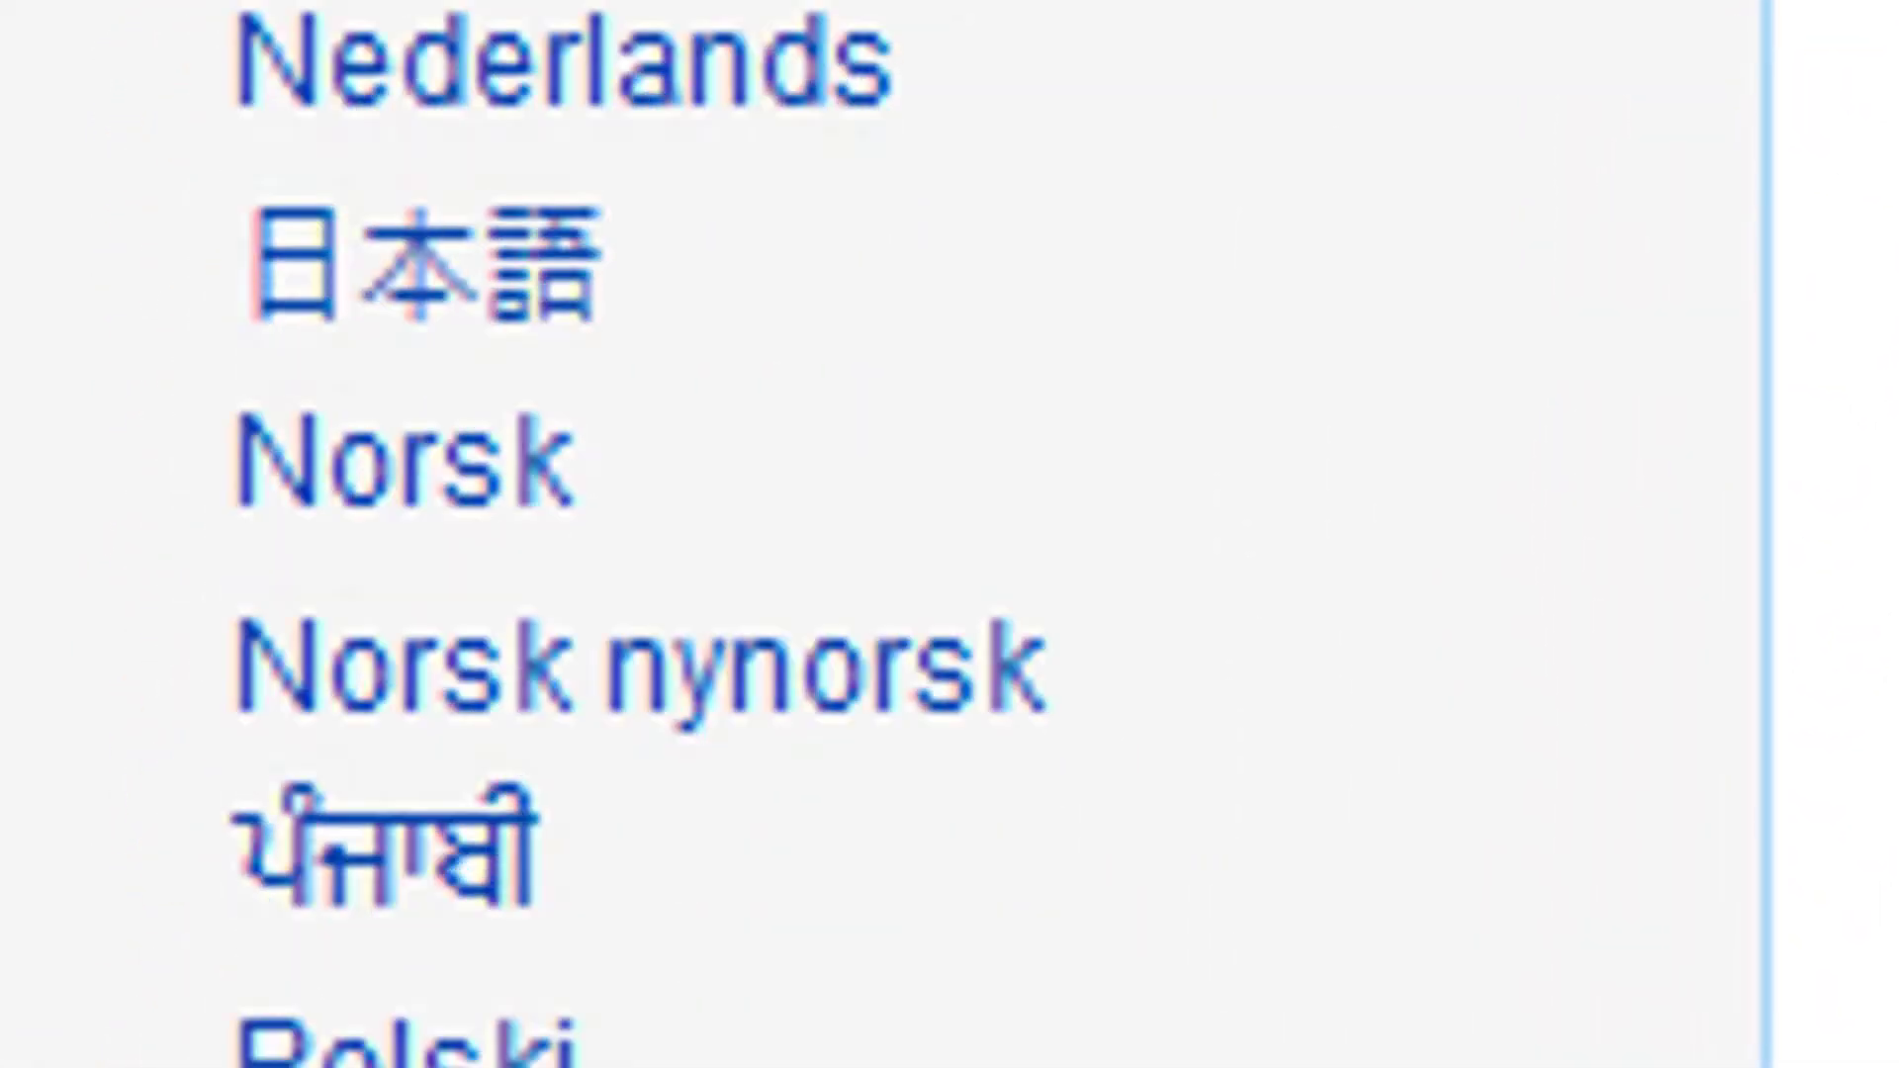
{"action": "scroll", "coordinate": [950, 534], "scroll_direction": "down", "scroll_amount": 5}
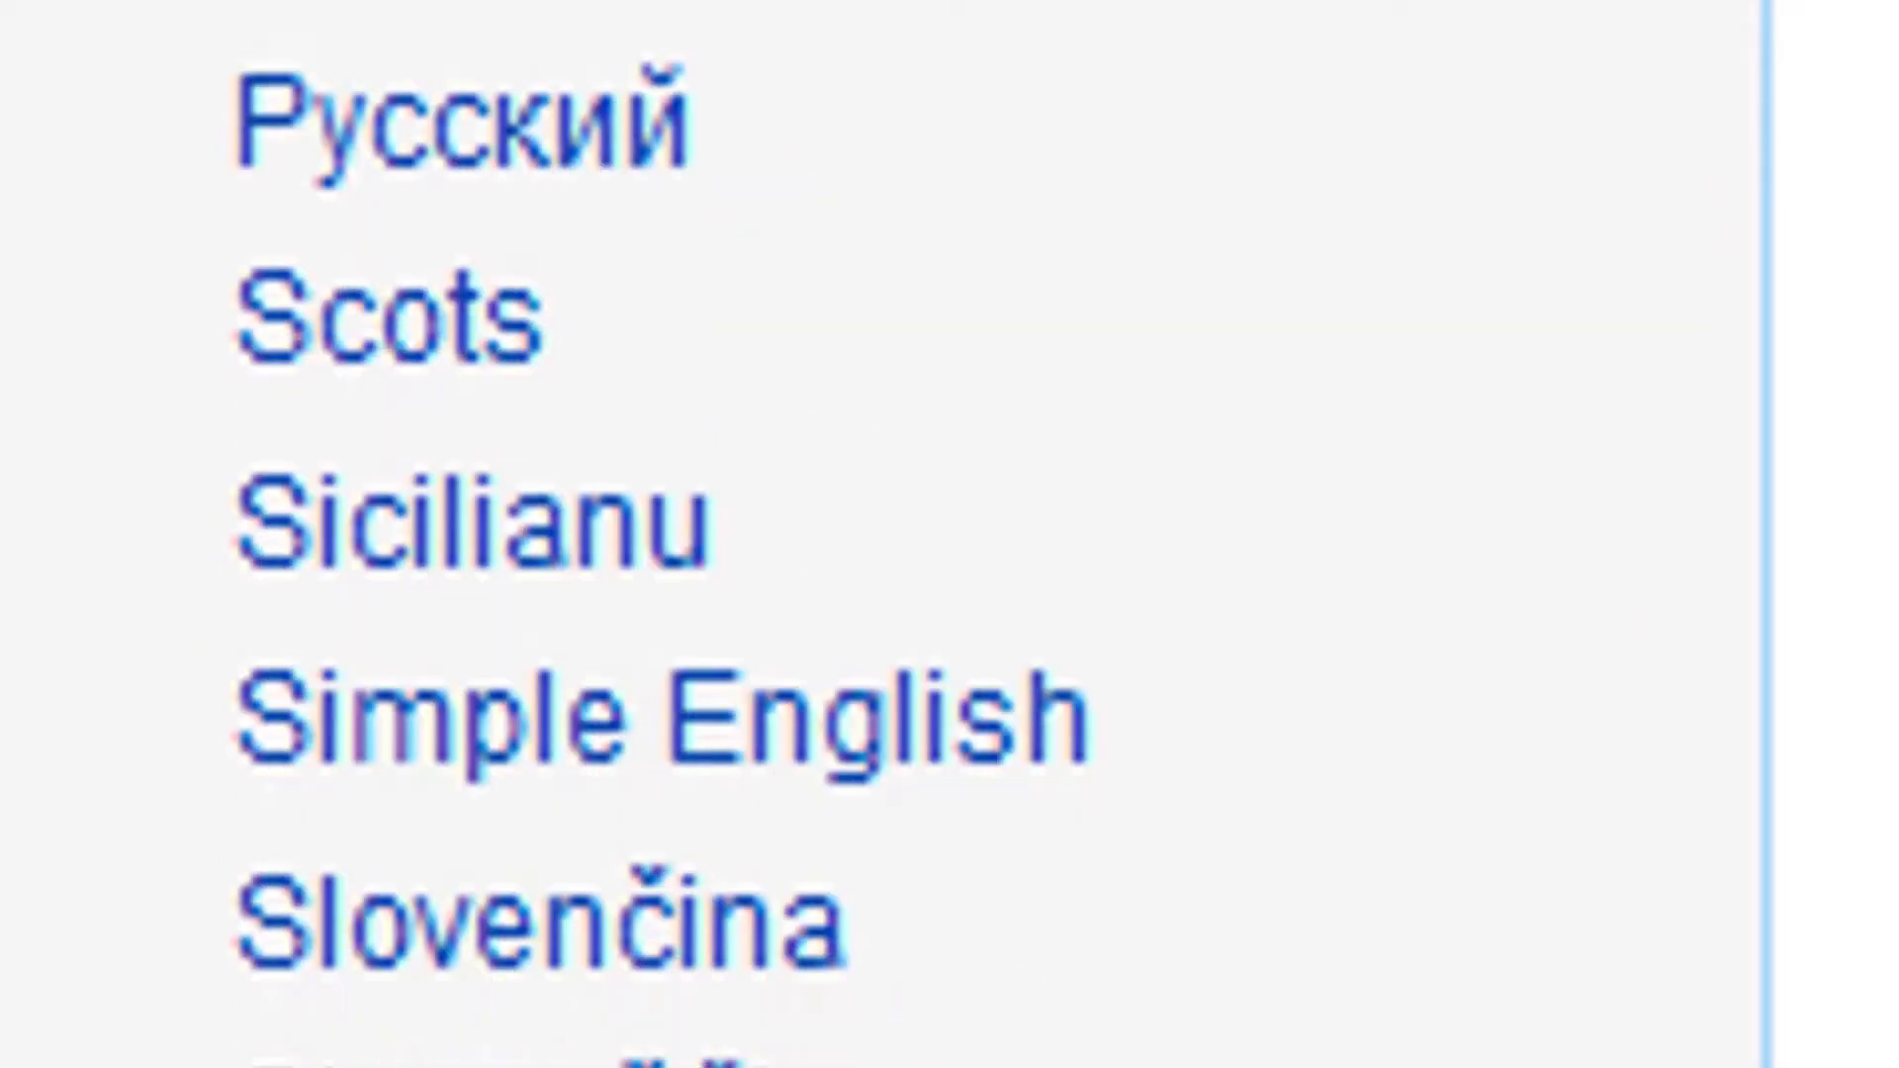
{"action": "scroll", "coordinate": [950, 534], "scroll_direction": "down", "scroll_amount": 5}
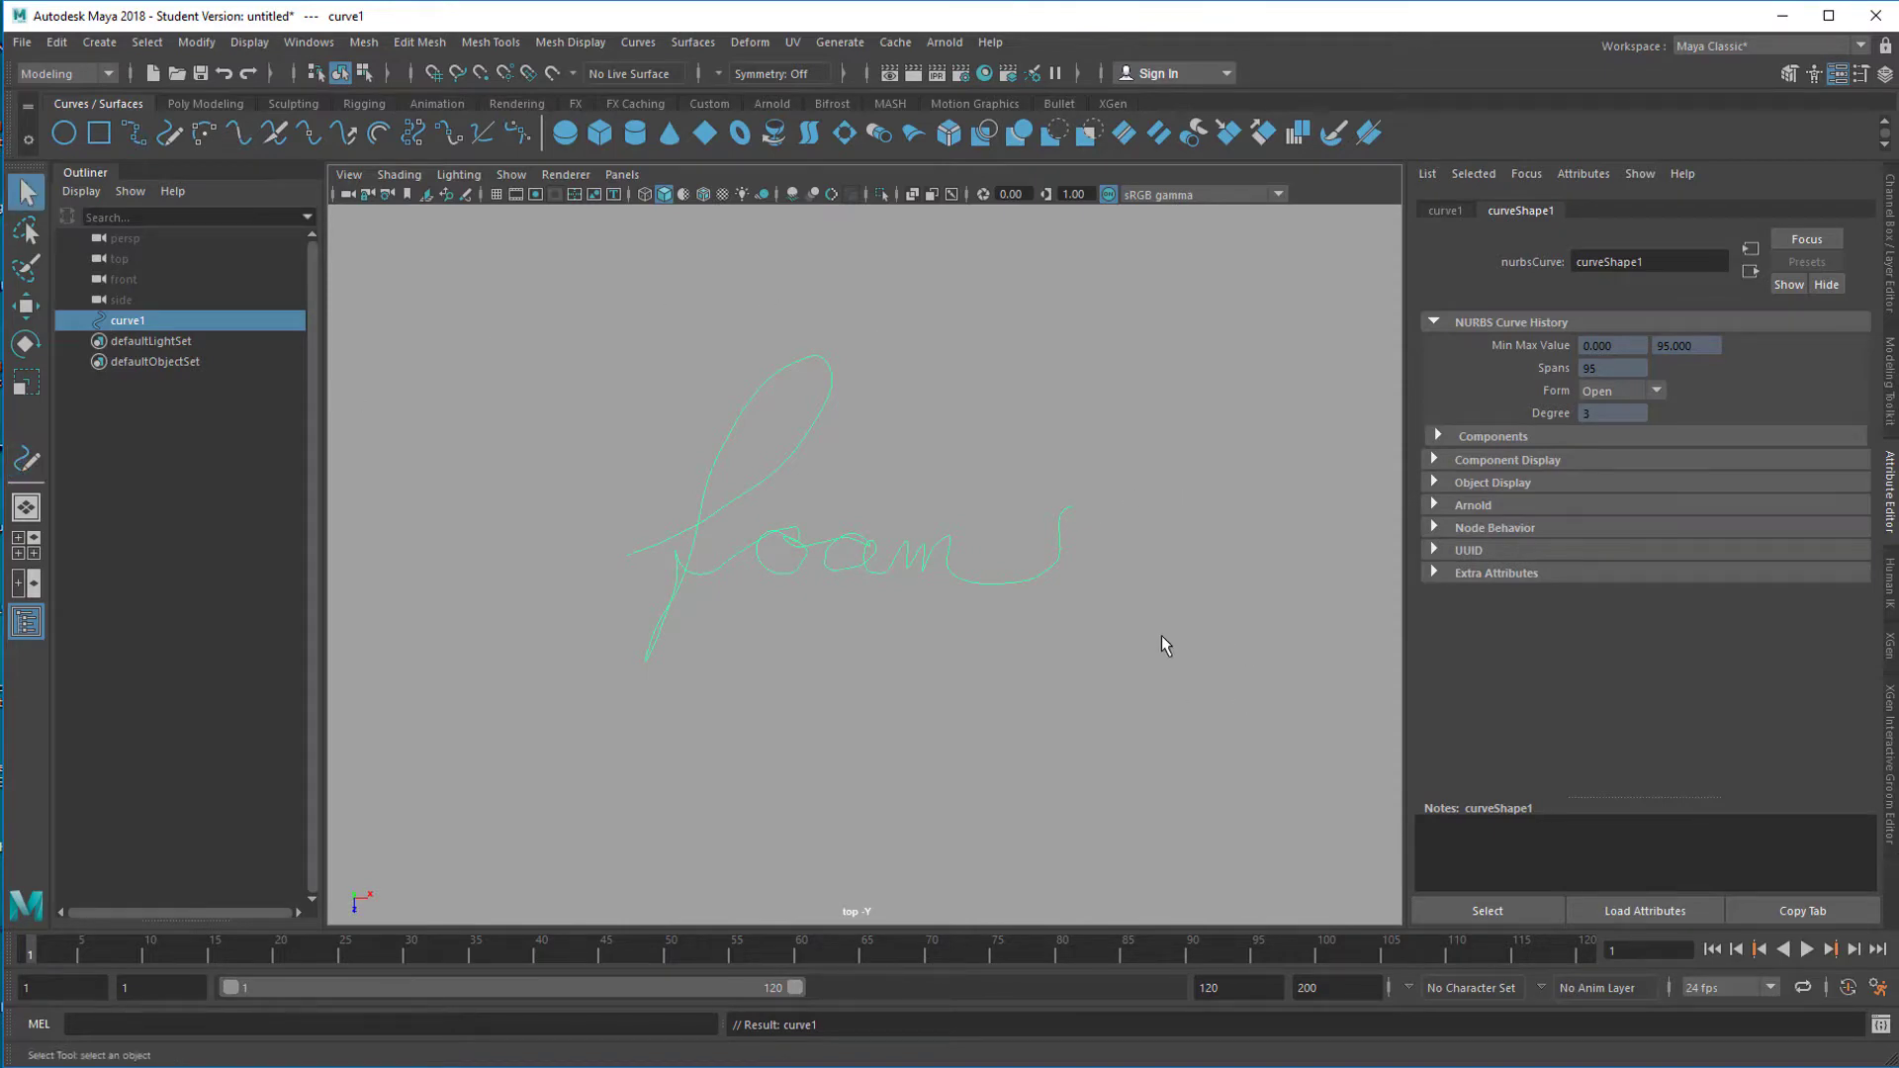
Step: Create a polygon cylinder at the centre of the grid in the perspective view
{"action": "key", "text": "space"}
{"action": "left_click_drag", "start_coordinate": [1094, 442], "coordinate": [1133, 470], "text": "alt"}
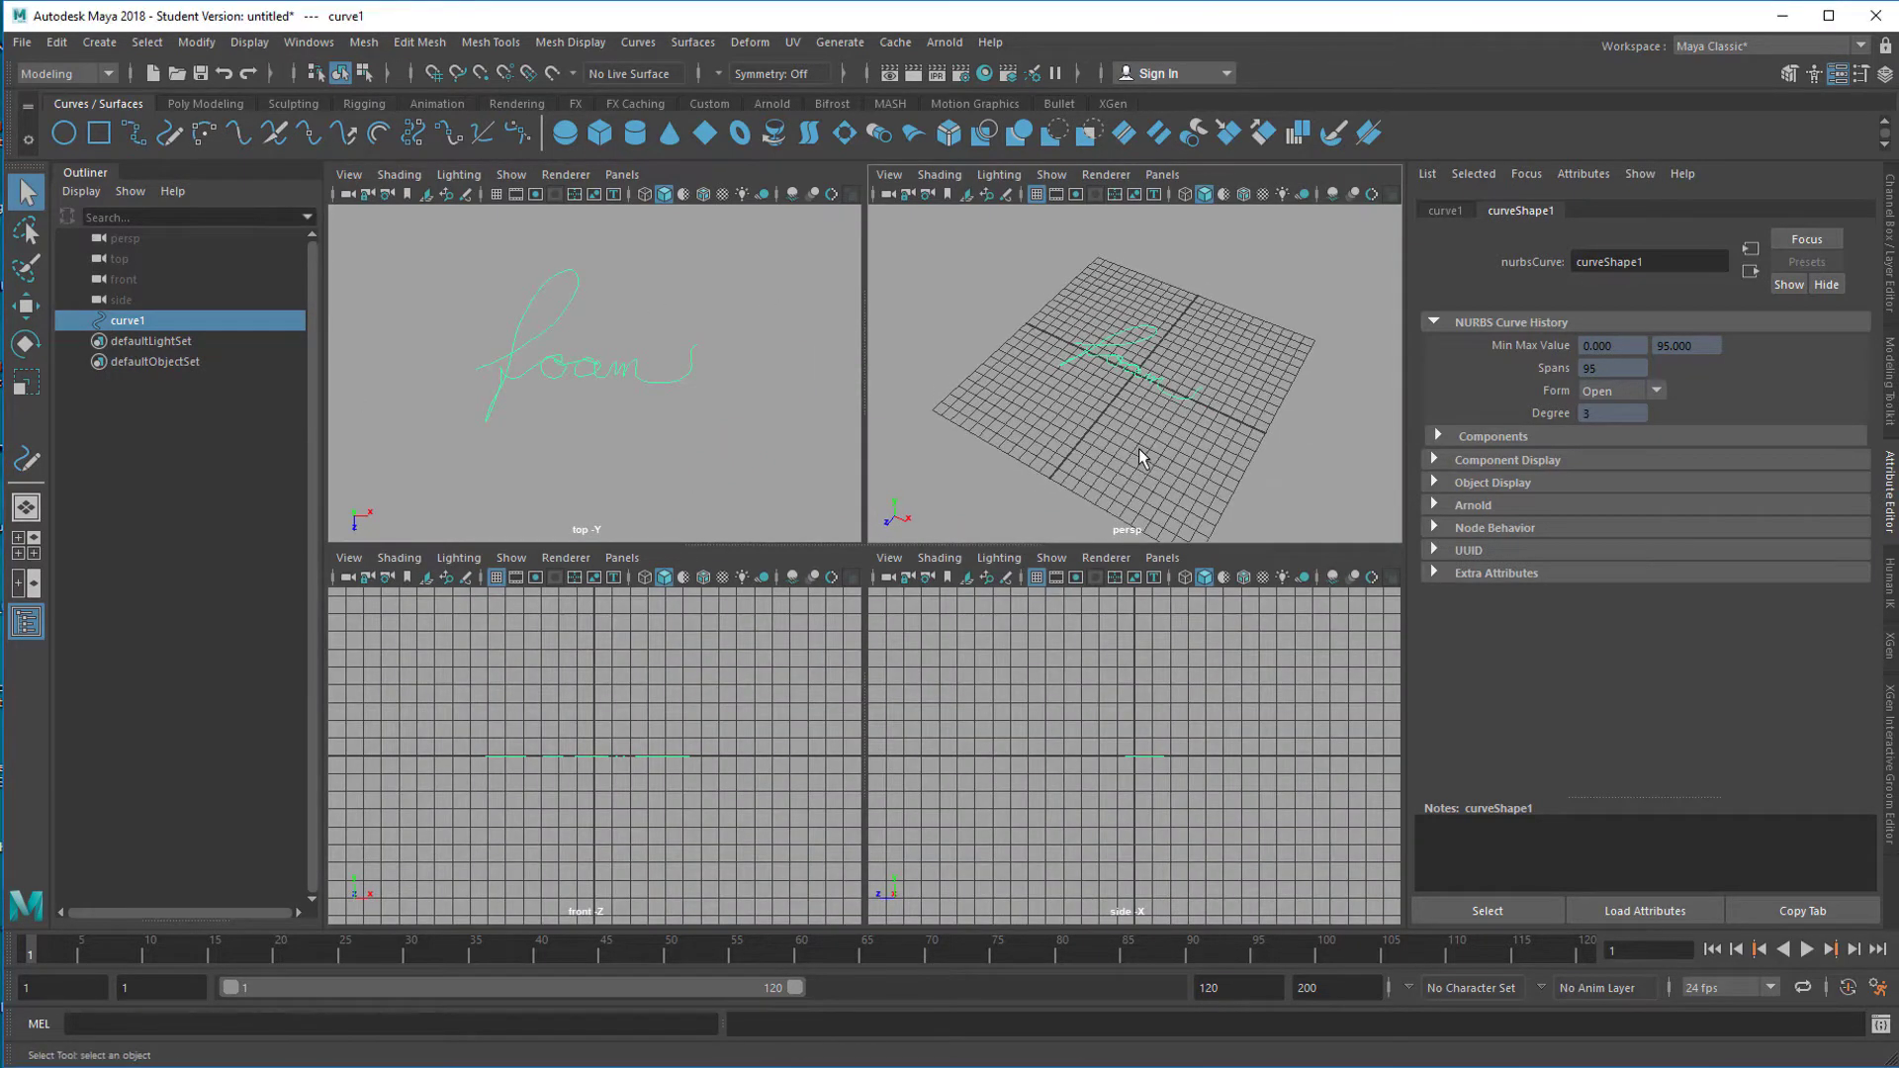
{"action": "key", "text": "space"}
{"action": "left_click_drag", "start_coordinate": [848, 746], "coordinate": [1068, 725], "text": "alt"}
{"action": "scroll", "coordinate": [1081, 740], "scroll_direction": "up", "scroll_amount": 3}
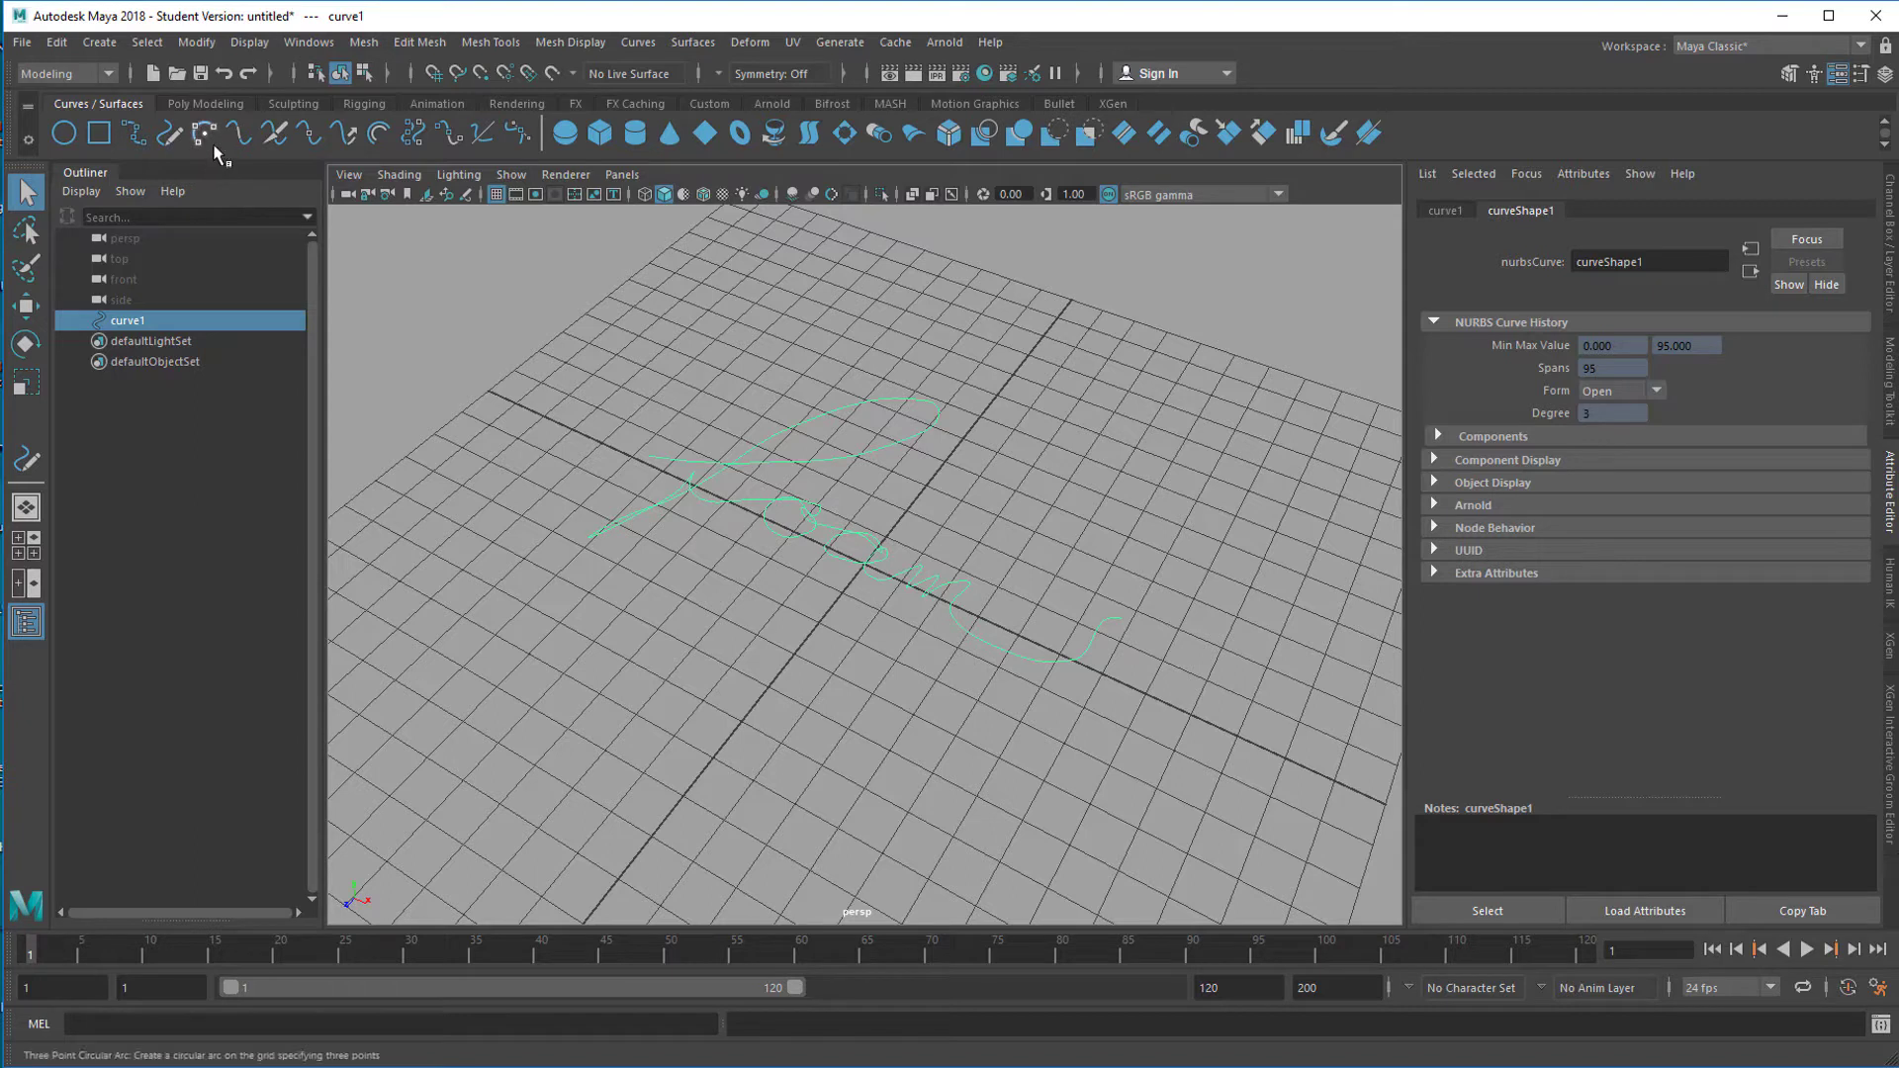
{"action": "left_click", "coordinate": [208, 104]}
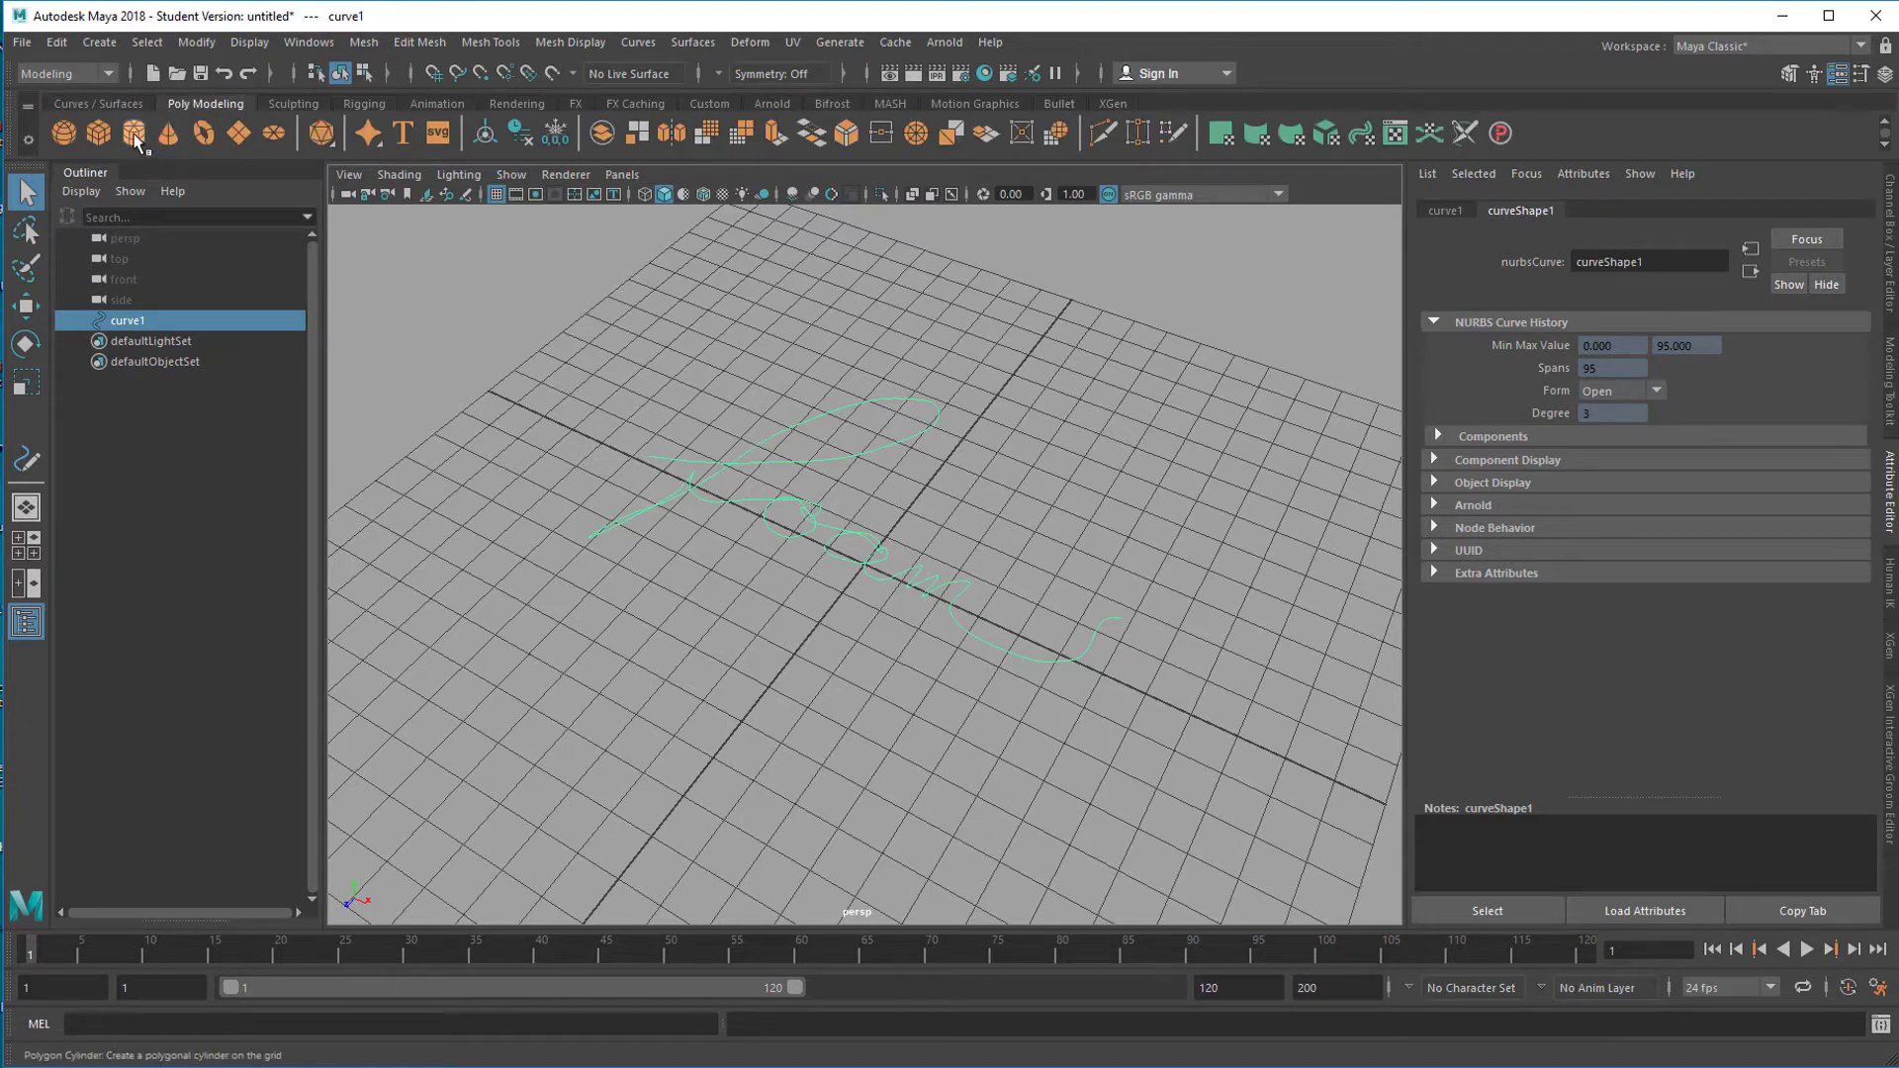
Step: Select the cylinder's bottom edge loop and scale it inward so the body tapers to a narrow tip
{"action": "left_click_drag", "start_coordinate": [958, 685], "coordinate": [880, 514], "text": "alt"}
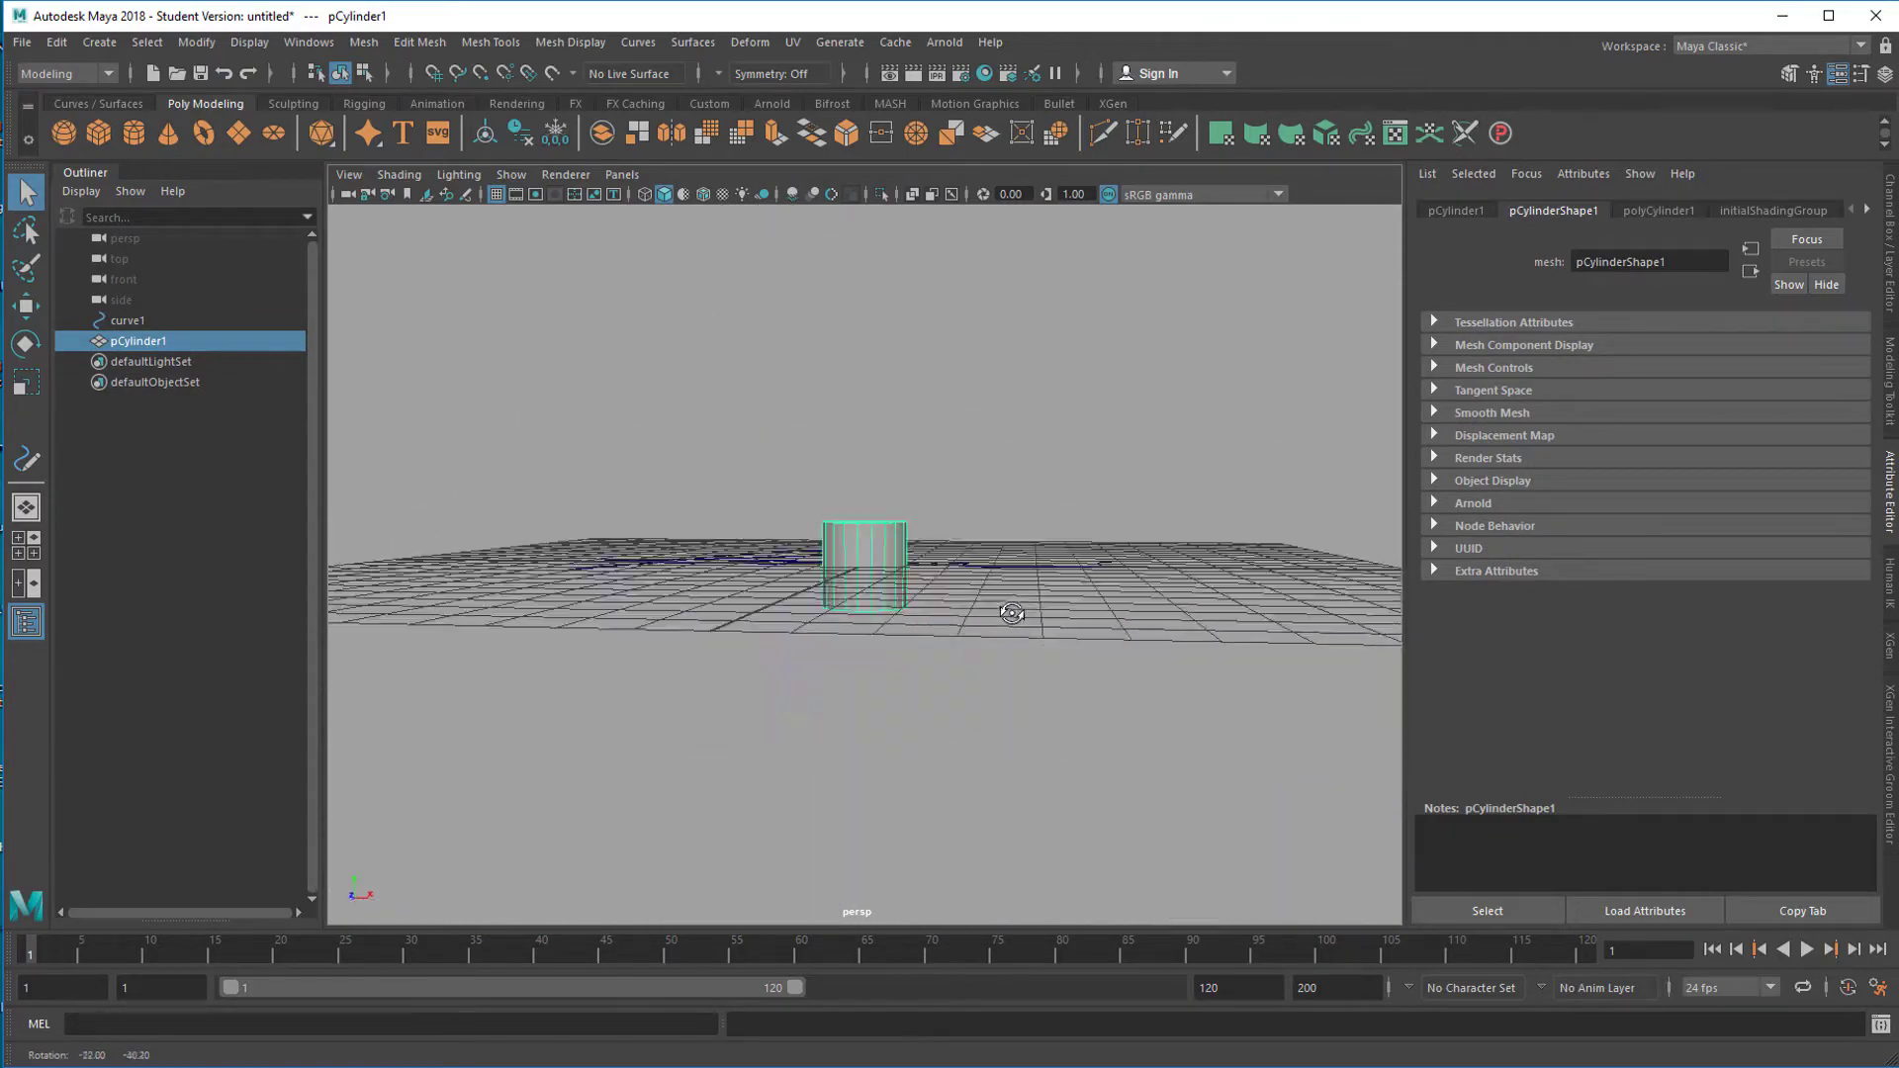
{"action": "right_click_drag", "start_coordinate": [872, 496], "coordinate": [872, 512]}
{"action": "right_click_drag", "start_coordinate": [875, 446], "coordinate": [875, 444]}
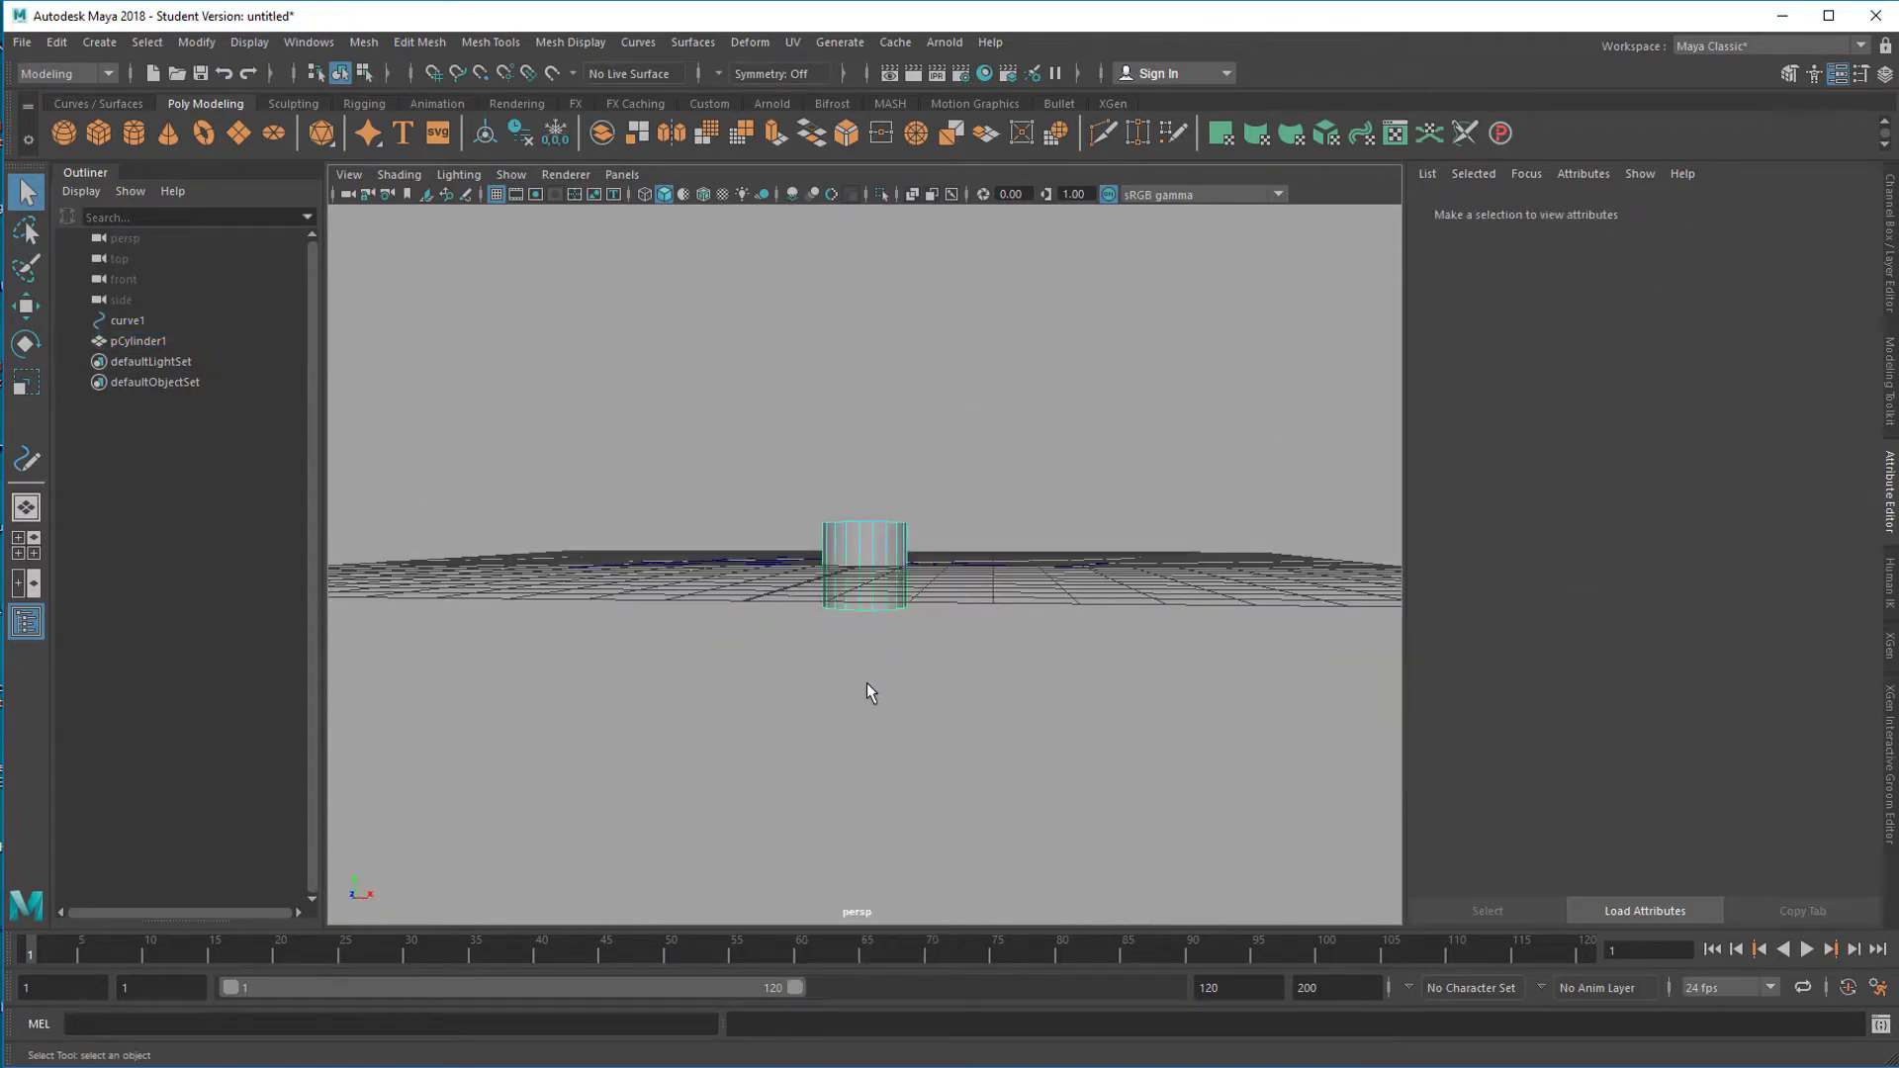
{"action": "scroll", "coordinate": [869, 683], "scroll_direction": "up", "scroll_amount": 5}
{"action": "double_click", "coordinate": [859, 656]}
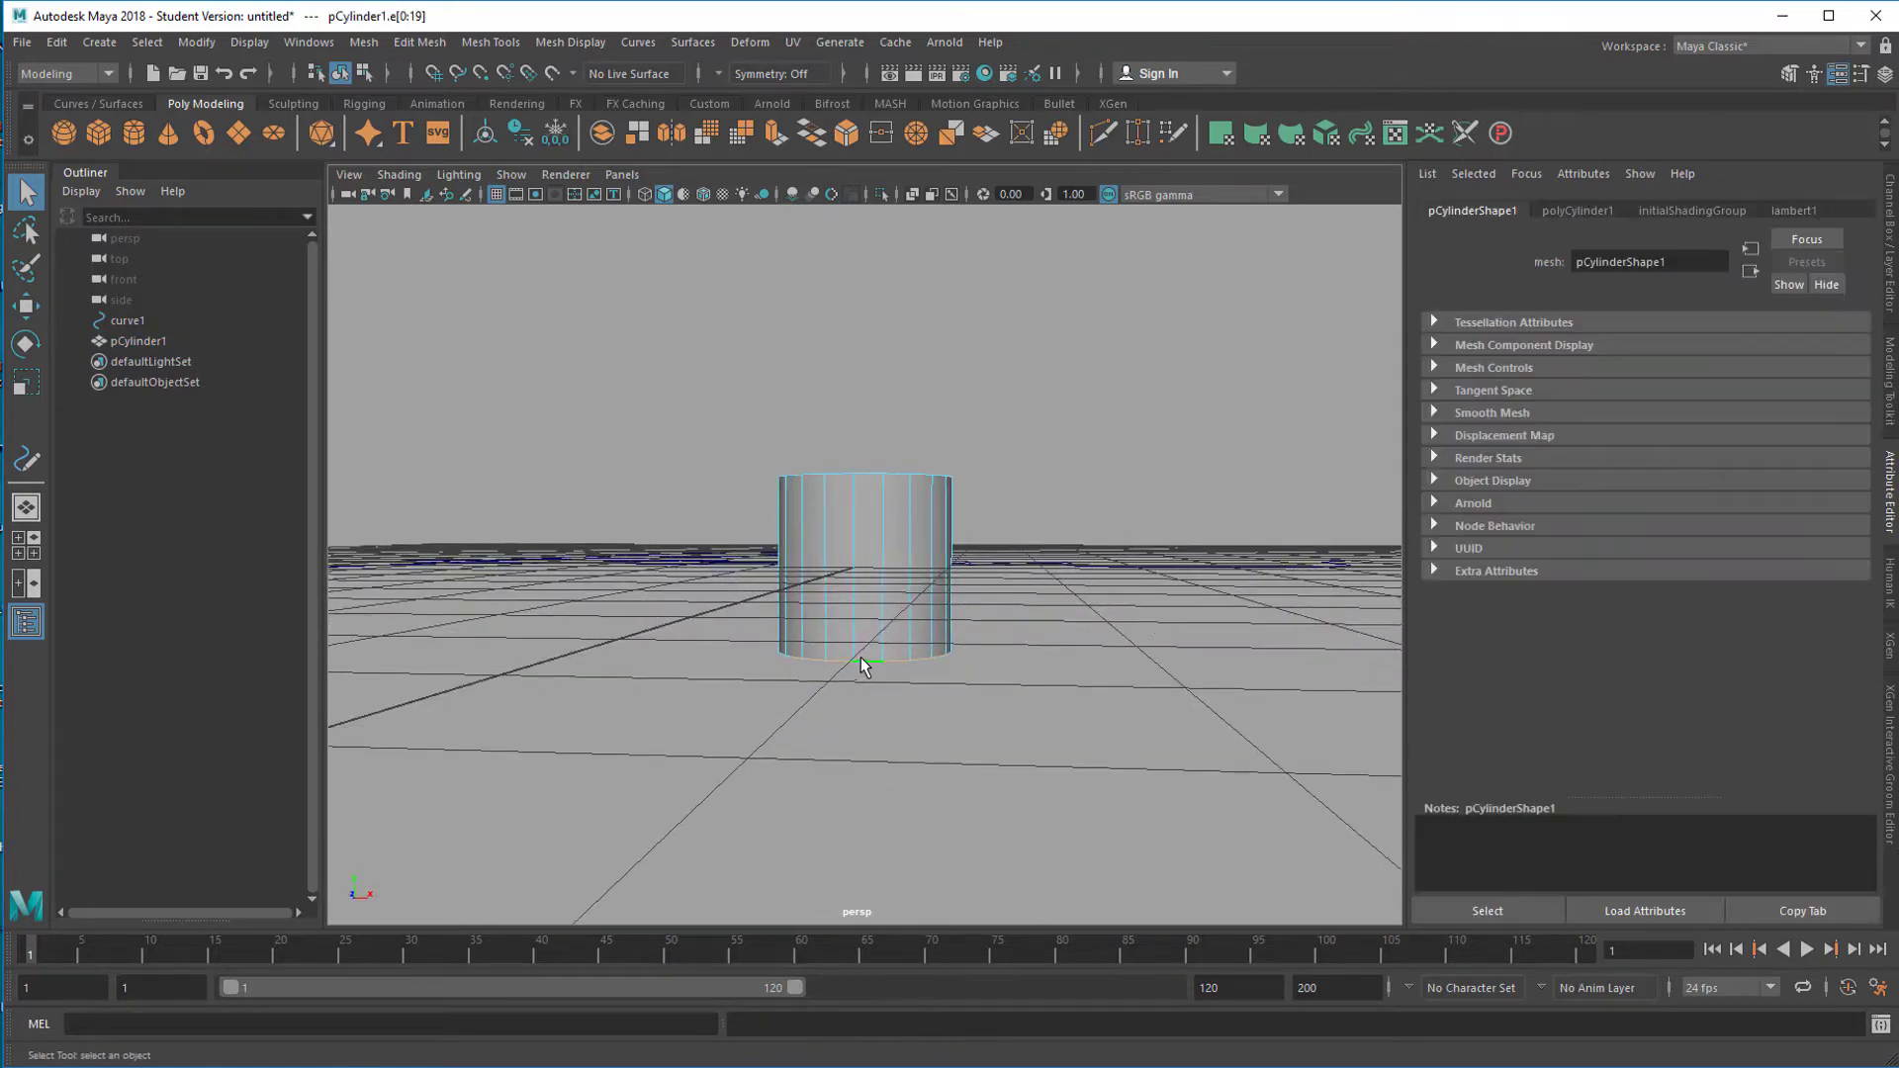
{"action": "left_click_drag", "start_coordinate": [989, 755], "coordinate": [988, 716], "text": "alt"}
{"action": "key", "text": "r"}
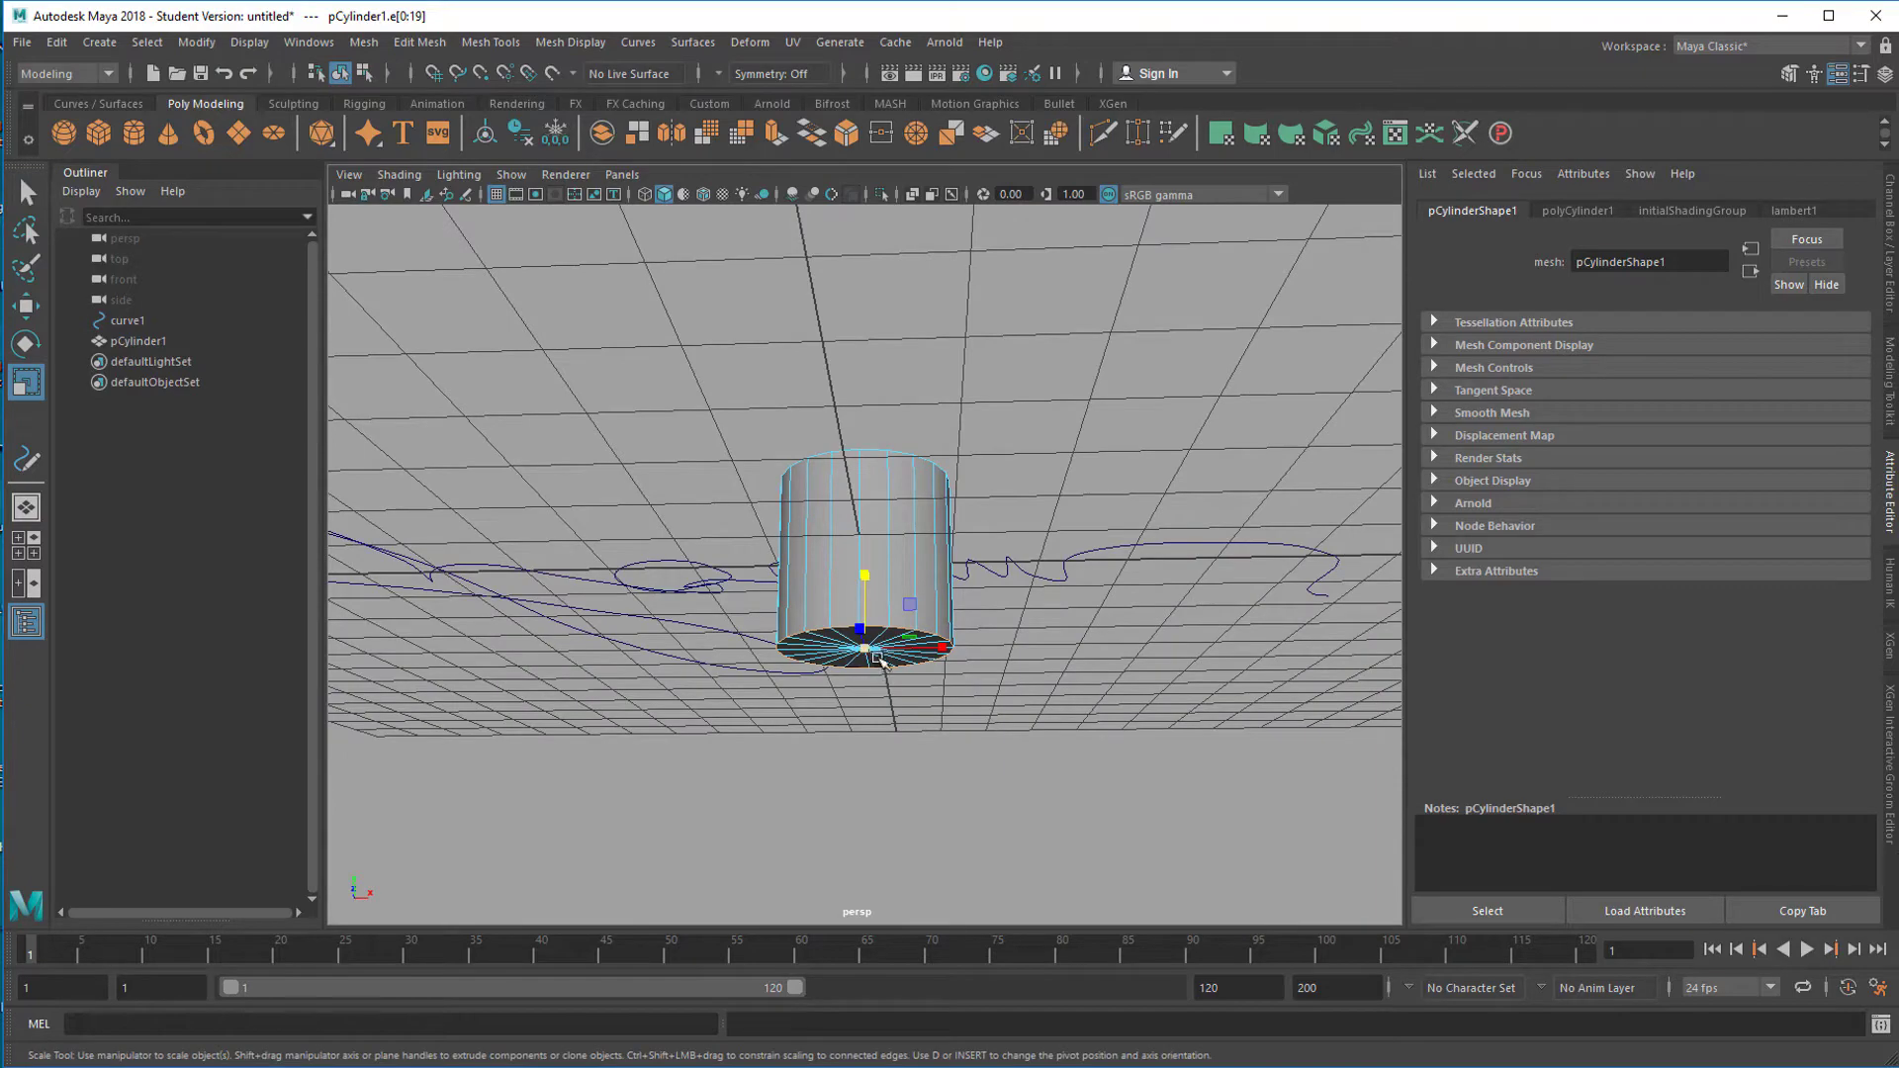
{"action": "left_click_drag", "start_coordinate": [873, 653], "coordinate": [906, 685]}
Step: Return the cylinder to object mode and scale it into a tall, thin cone shape
{"action": "right_click", "coordinate": [906, 514]}
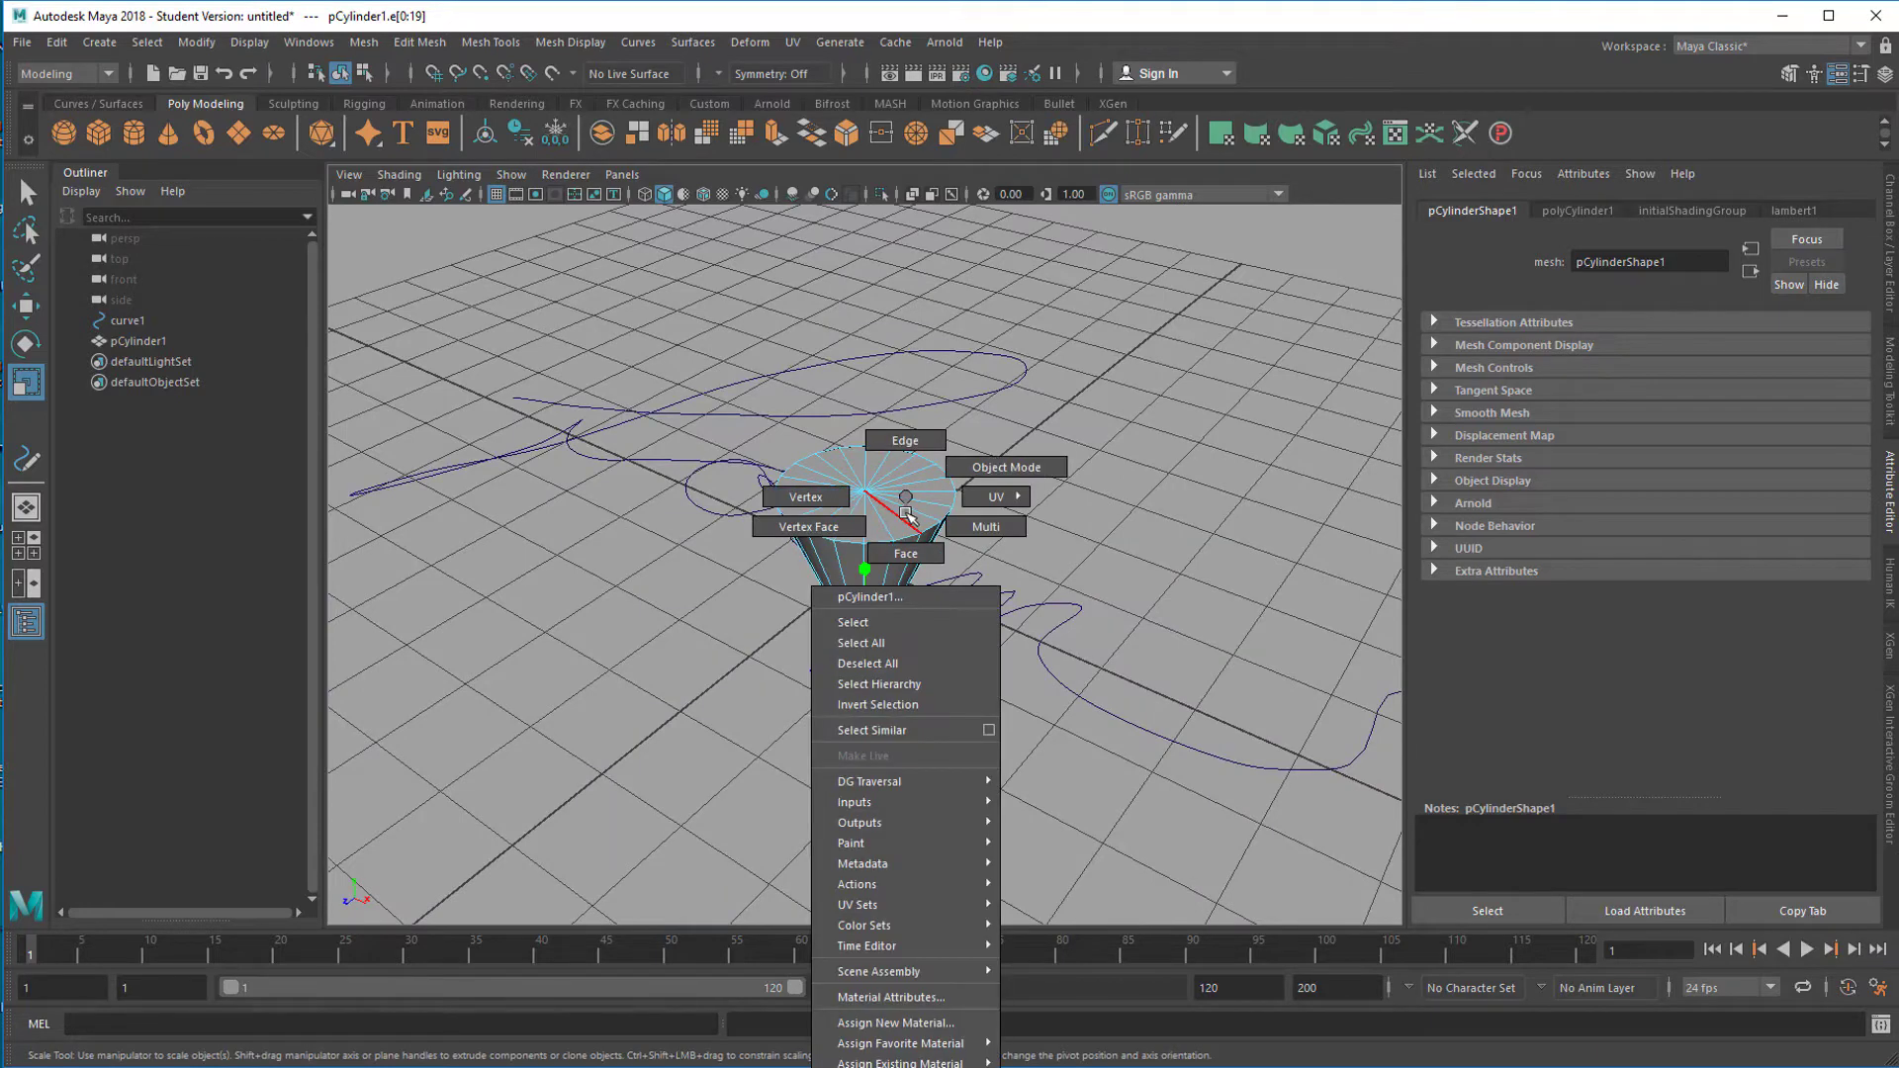
{"action": "left_click", "coordinate": [1001, 467]}
{"action": "left_click_drag", "start_coordinate": [864, 502], "coordinate": [923, 388]}
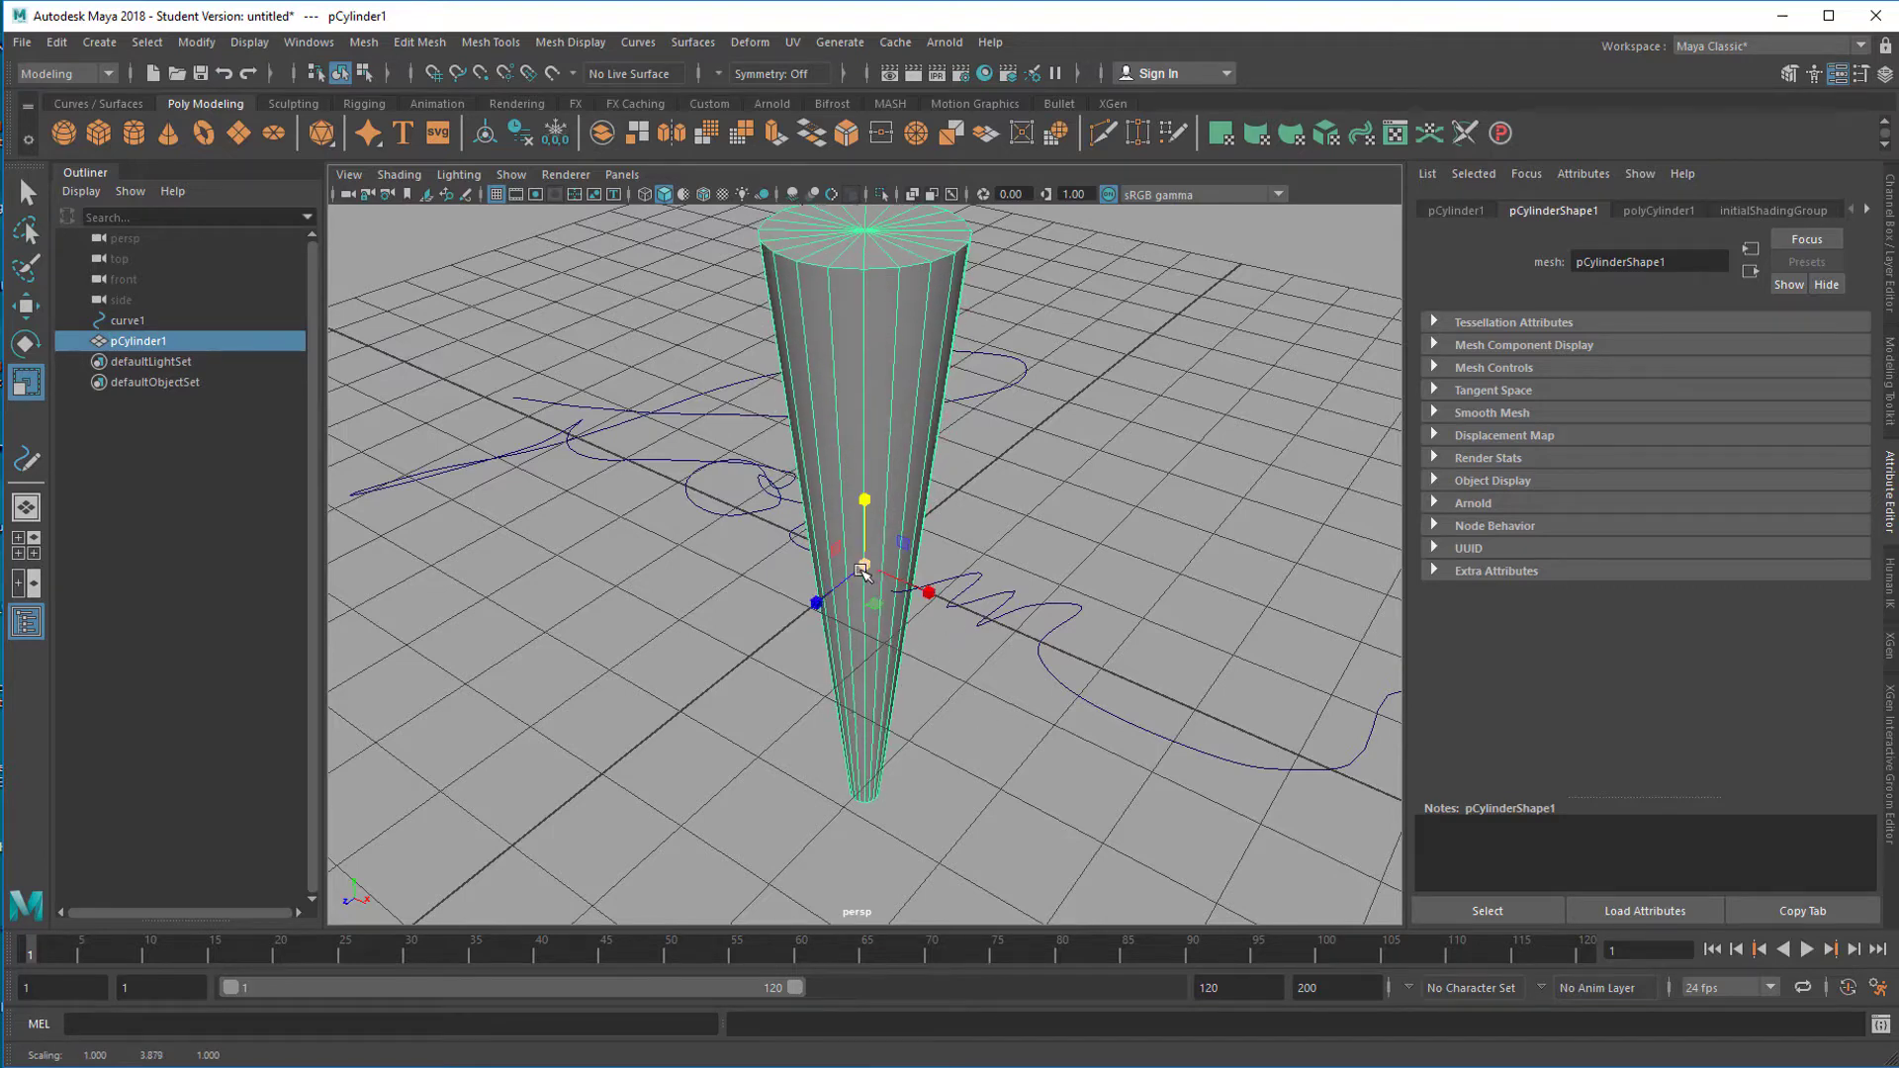
{"action": "left_click_drag", "start_coordinate": [863, 571], "coordinate": [635, 665]}
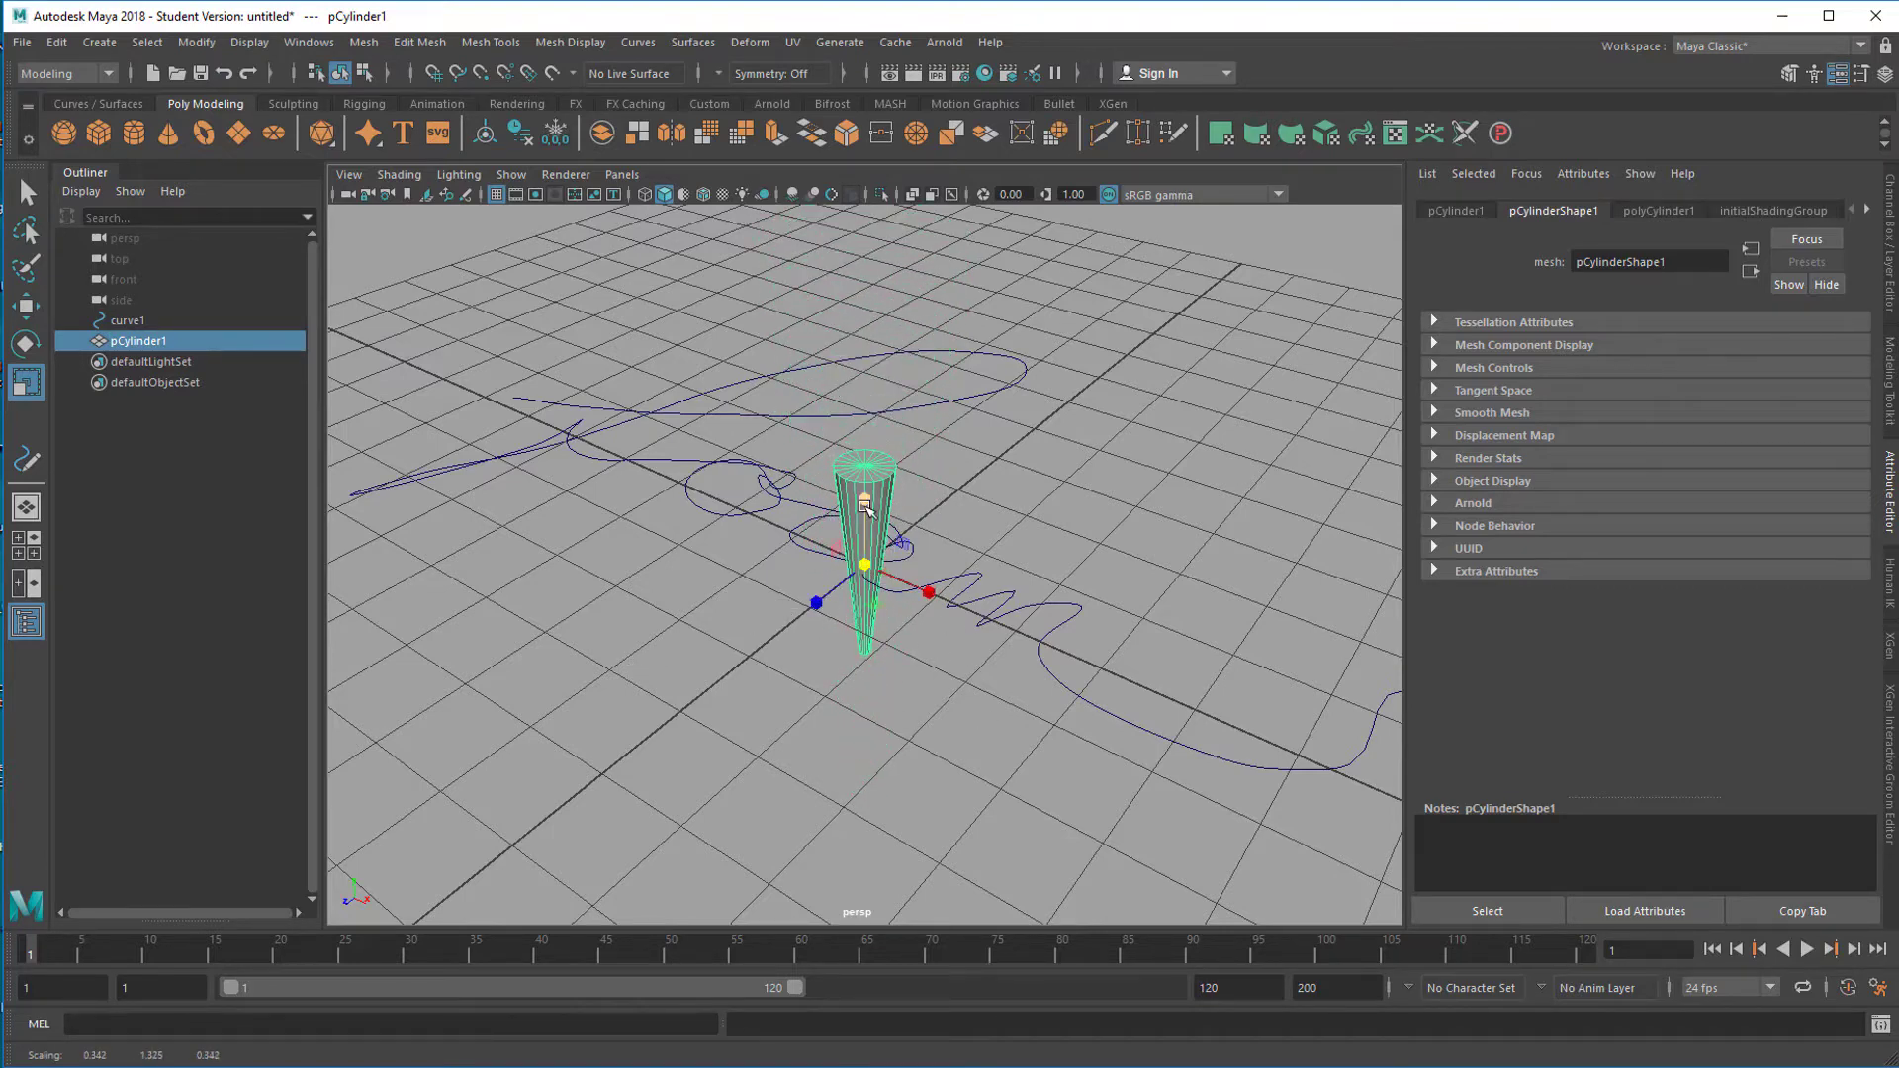
{"action": "left_click_drag", "start_coordinate": [866, 508], "coordinate": [1093, 469]}
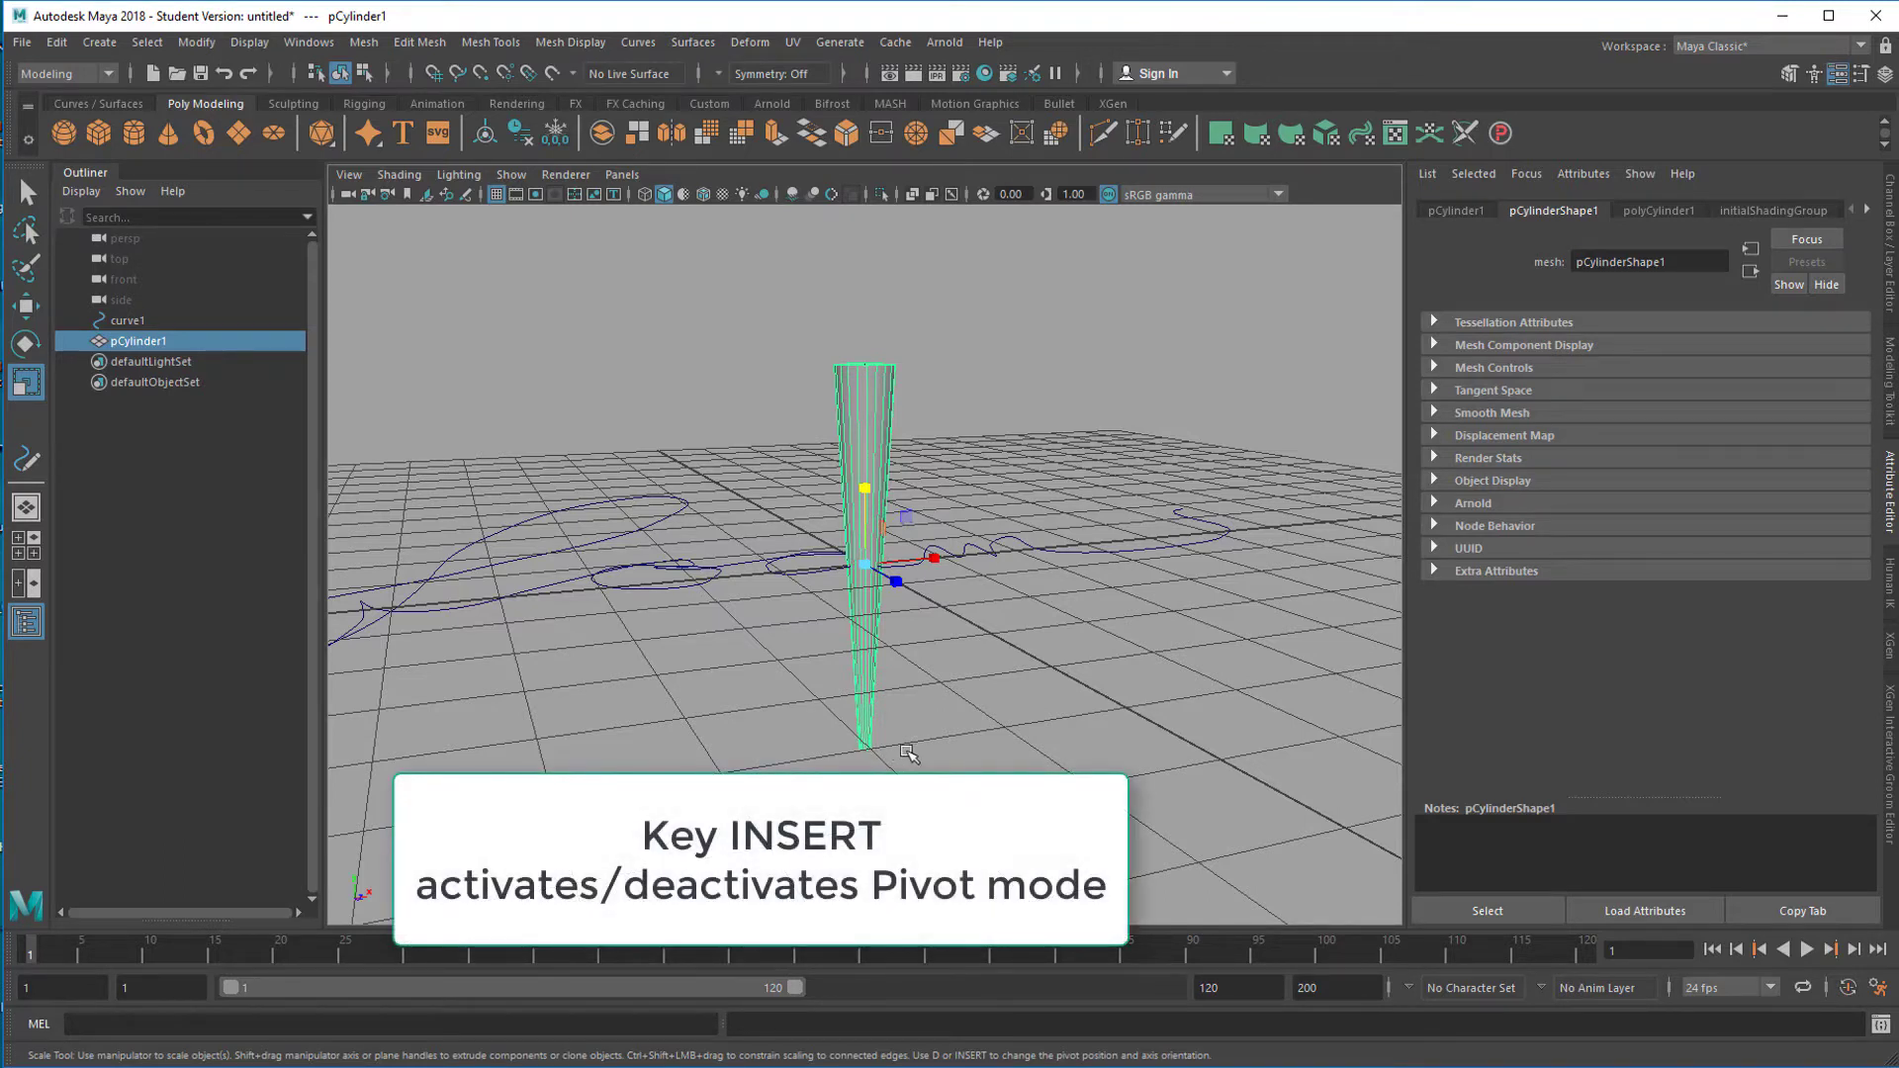
Step: Move the tapered cylinder's pivot to its bottom tip, snapping it to a point
{"action": "key", "text": "Insert"}
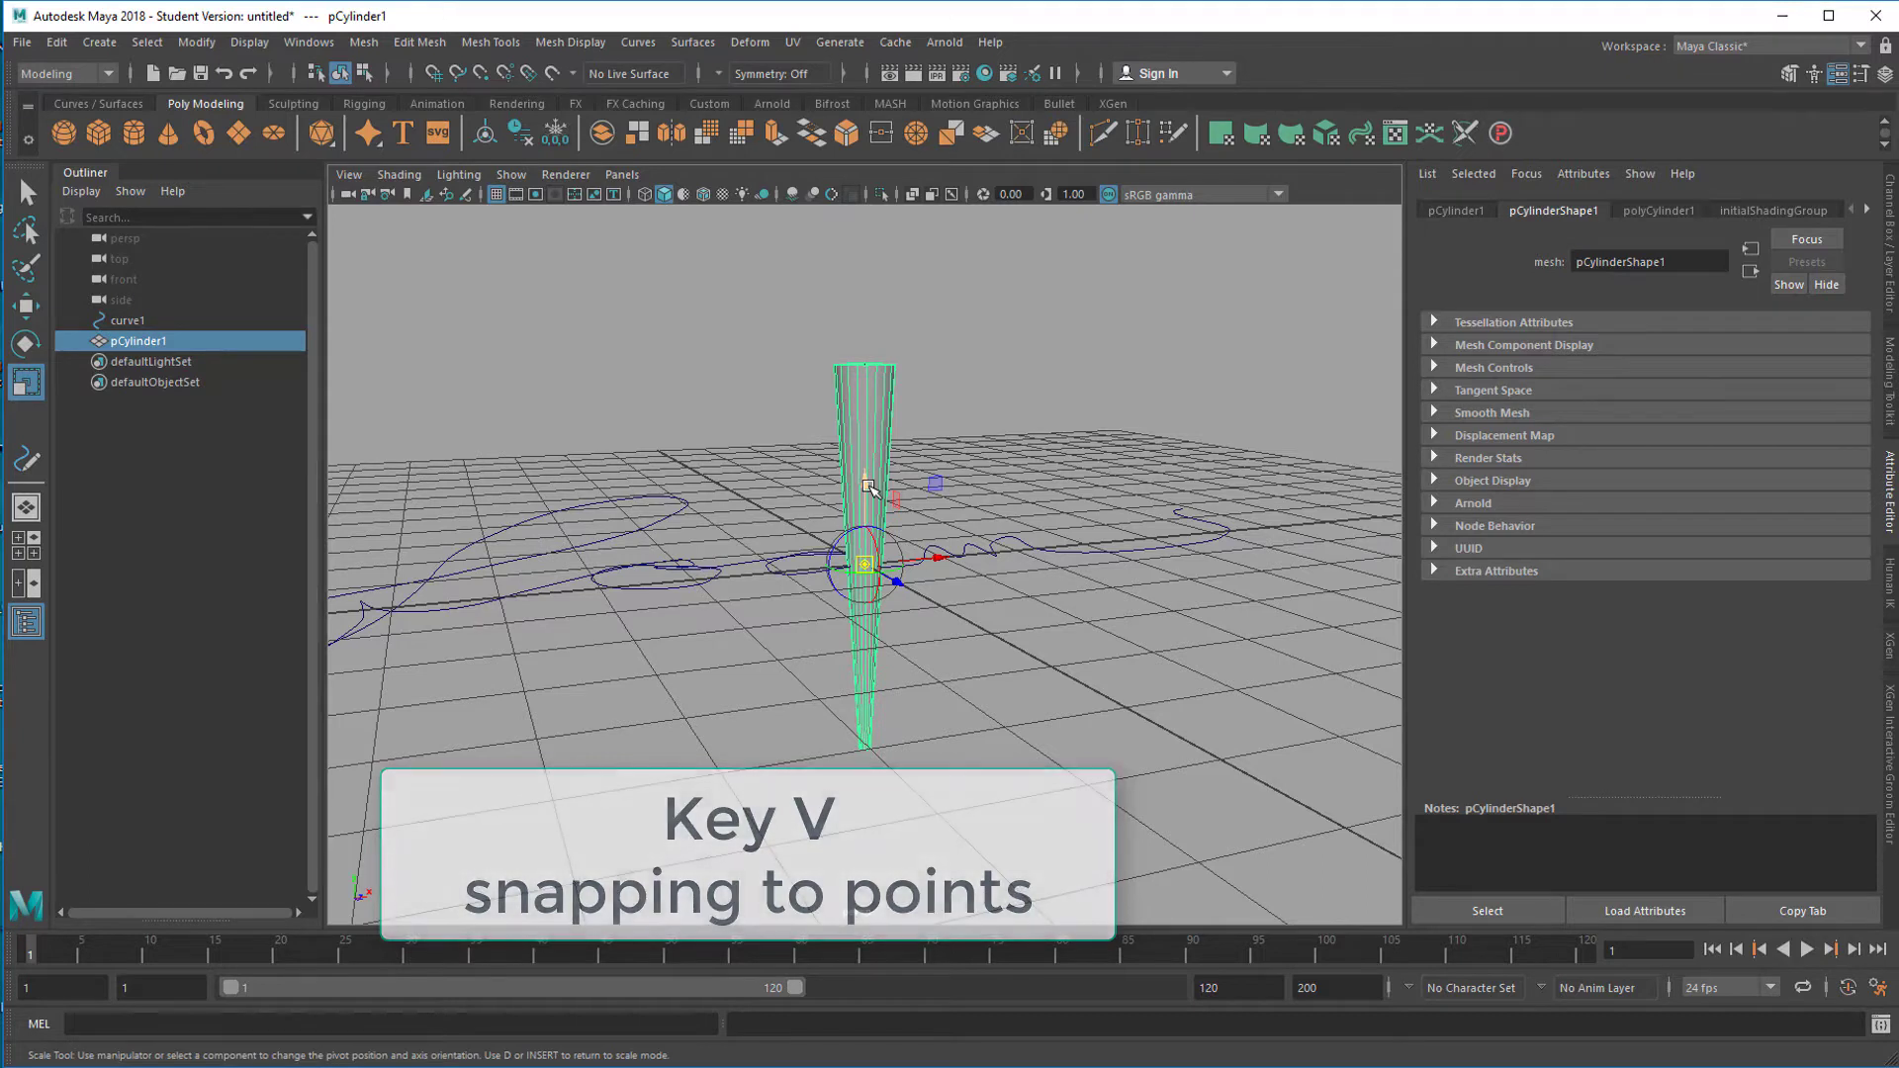
{"action": "key", "text": "v"}
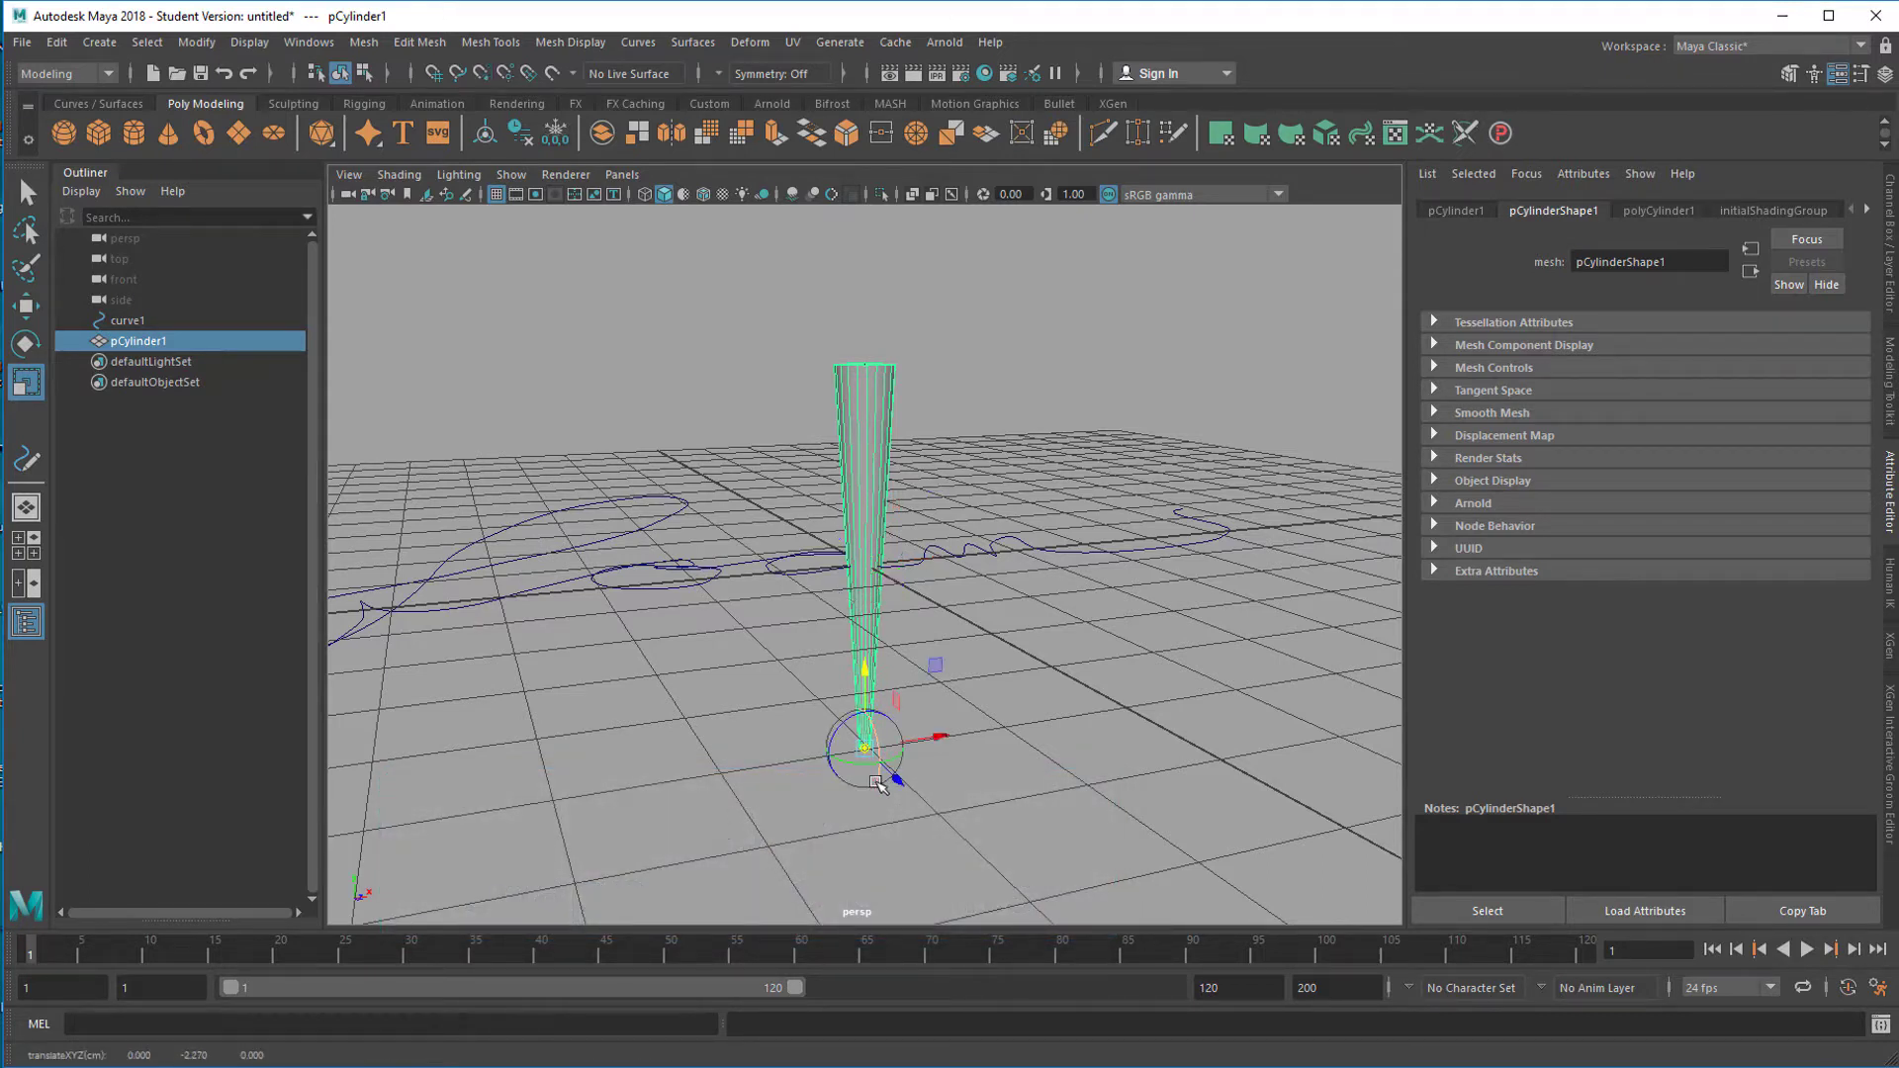
{"action": "key", "text": "Insert"}
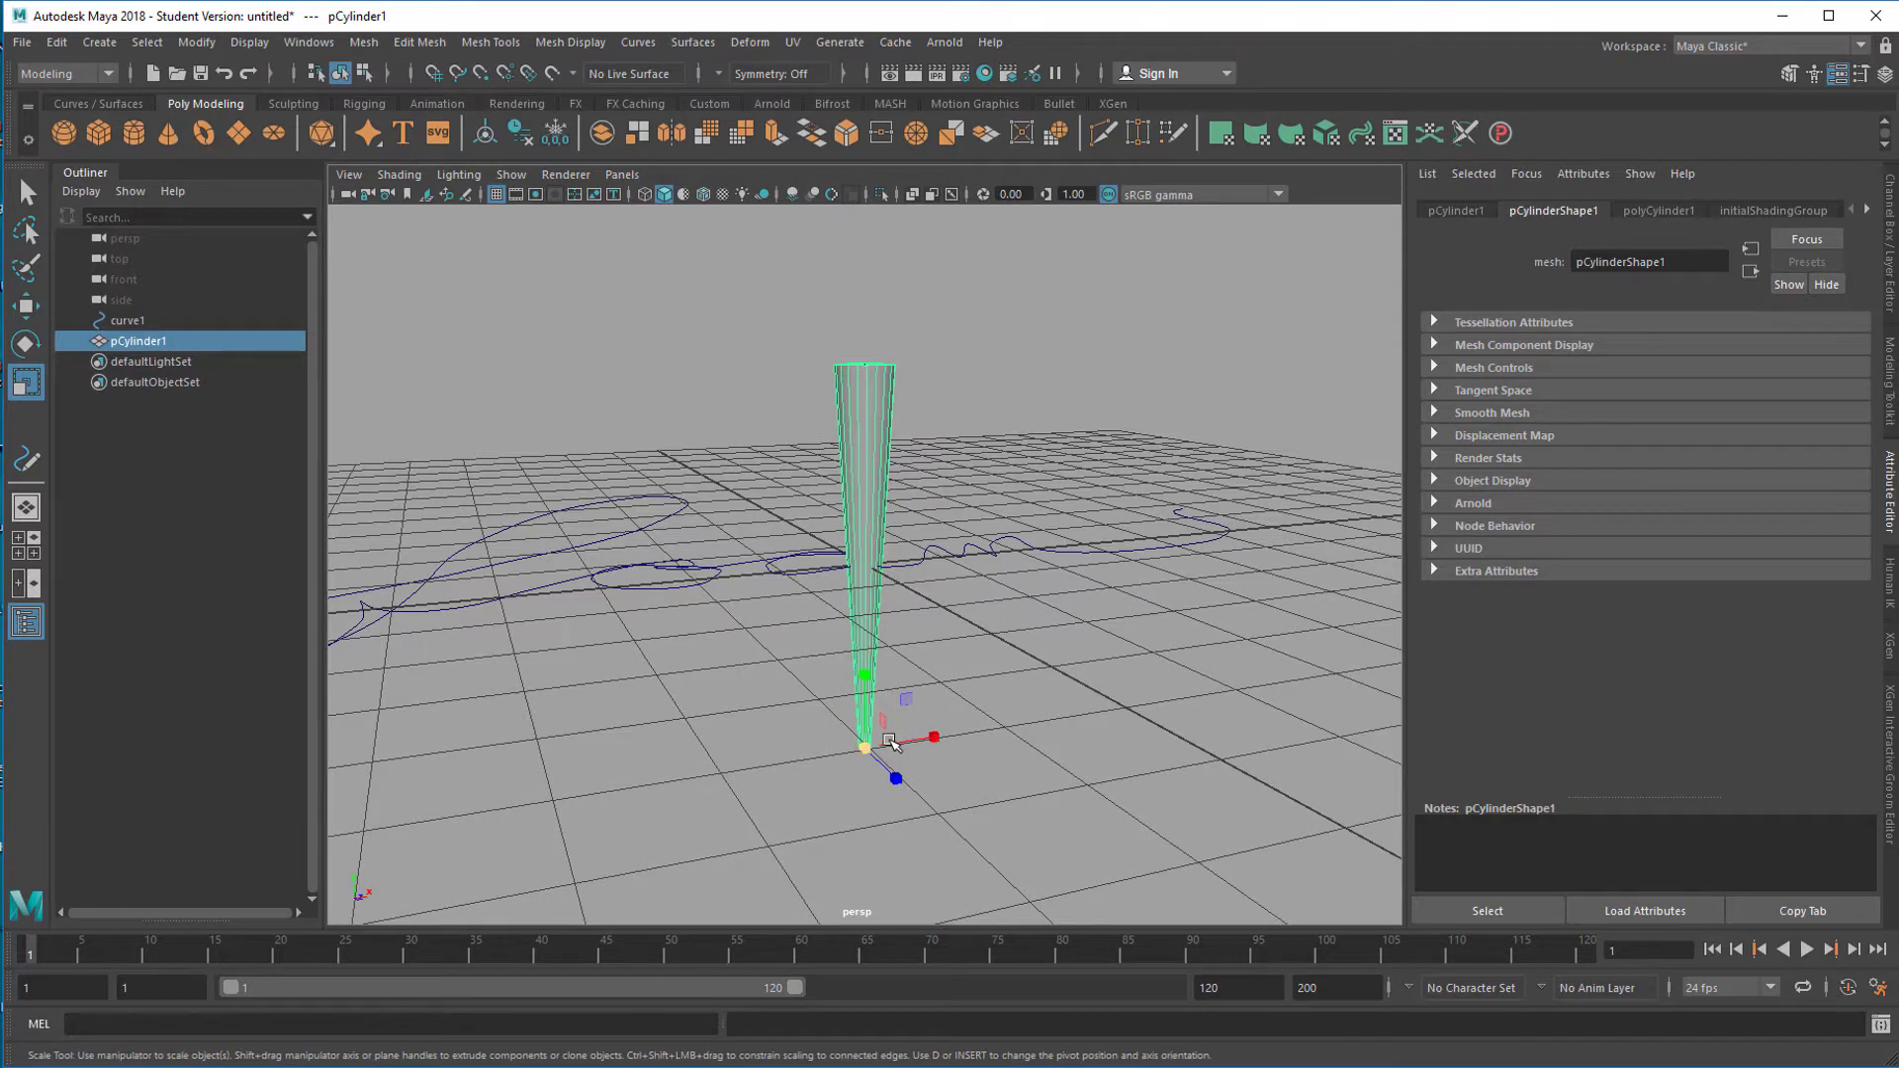
Step: Scale the tapered cylinder down slightly about its tip and raise it along the Y axis
{"action": "left_click_drag", "start_coordinate": [873, 752], "coordinate": [950, 729]}
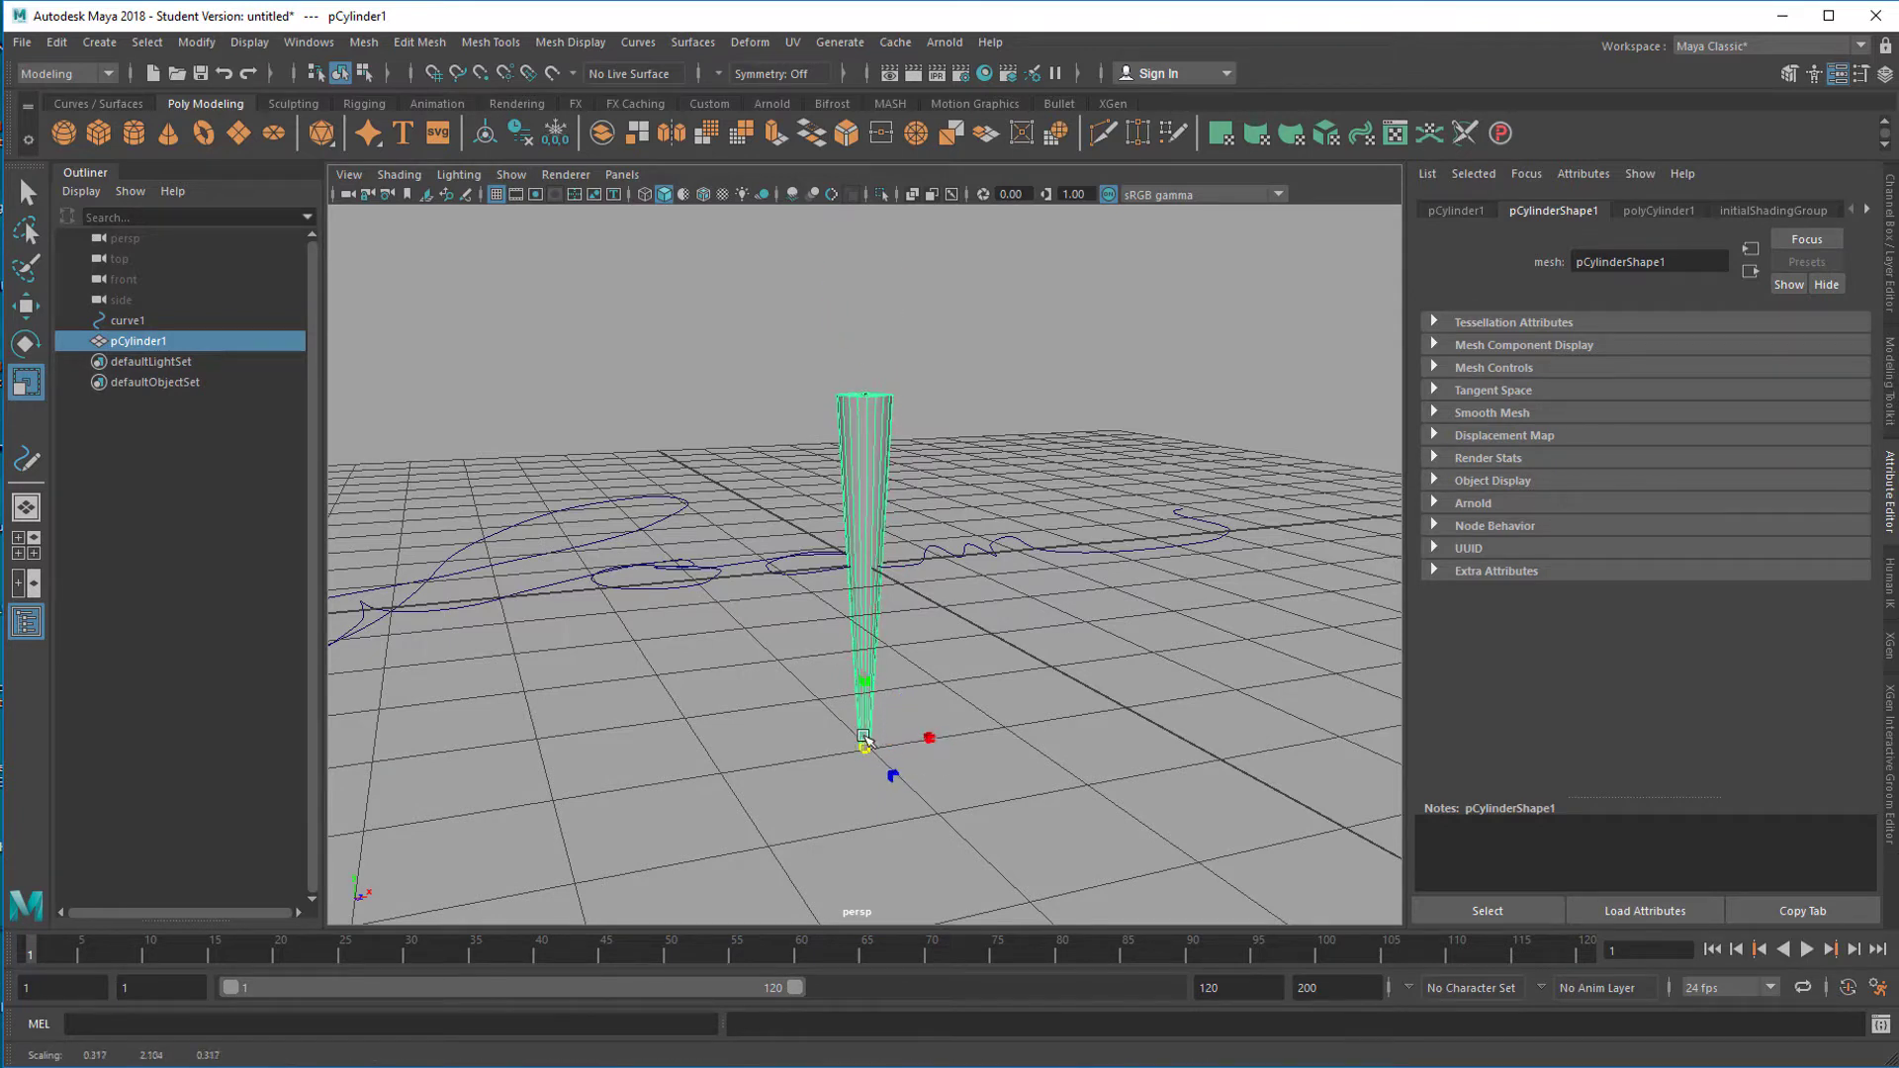
{"action": "key", "text": "w"}
{"action": "left_click_drag", "start_coordinate": [862, 740], "coordinate": [876, 682]}
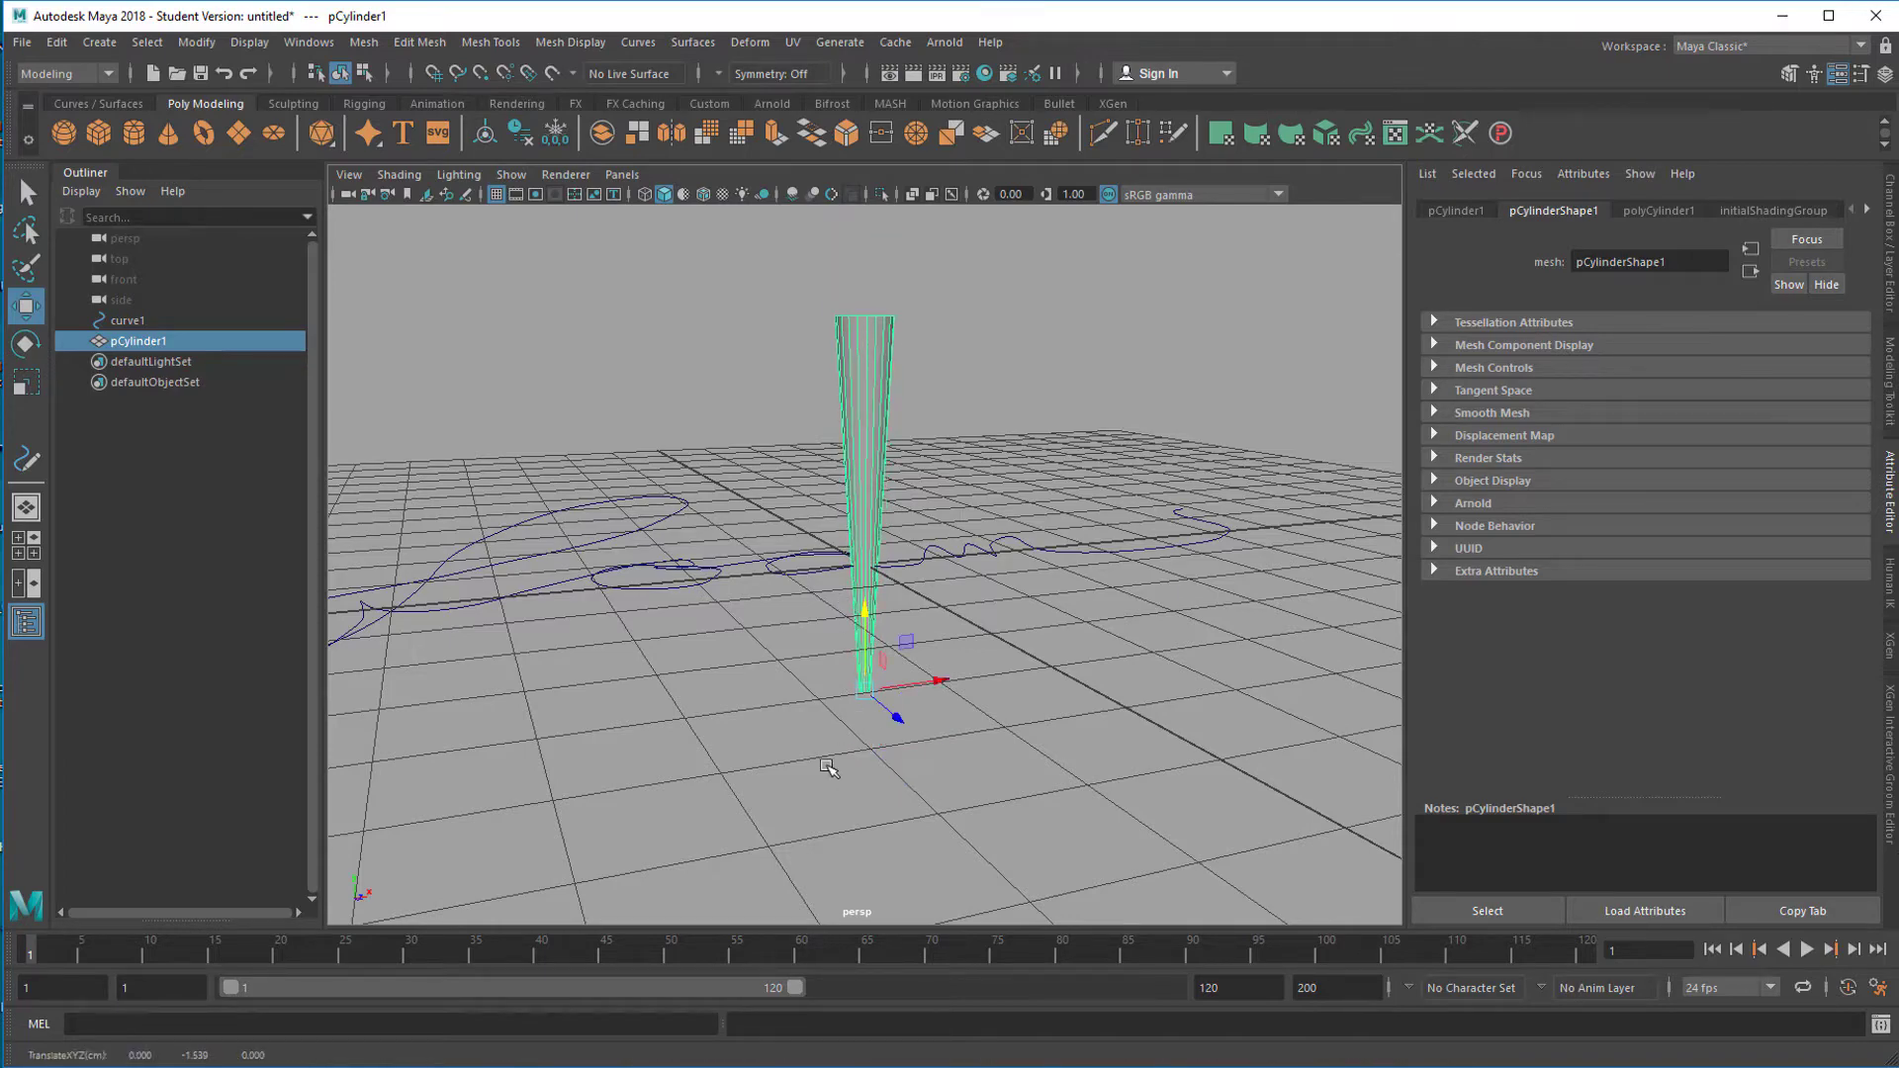
Step: Tilt the tapered cylinder about its tip, rotating it about 8, -3 and 19 degrees in X, Y and Z
{"action": "left_click_drag", "start_coordinate": [713, 723], "coordinate": [805, 736], "text": "alt"}
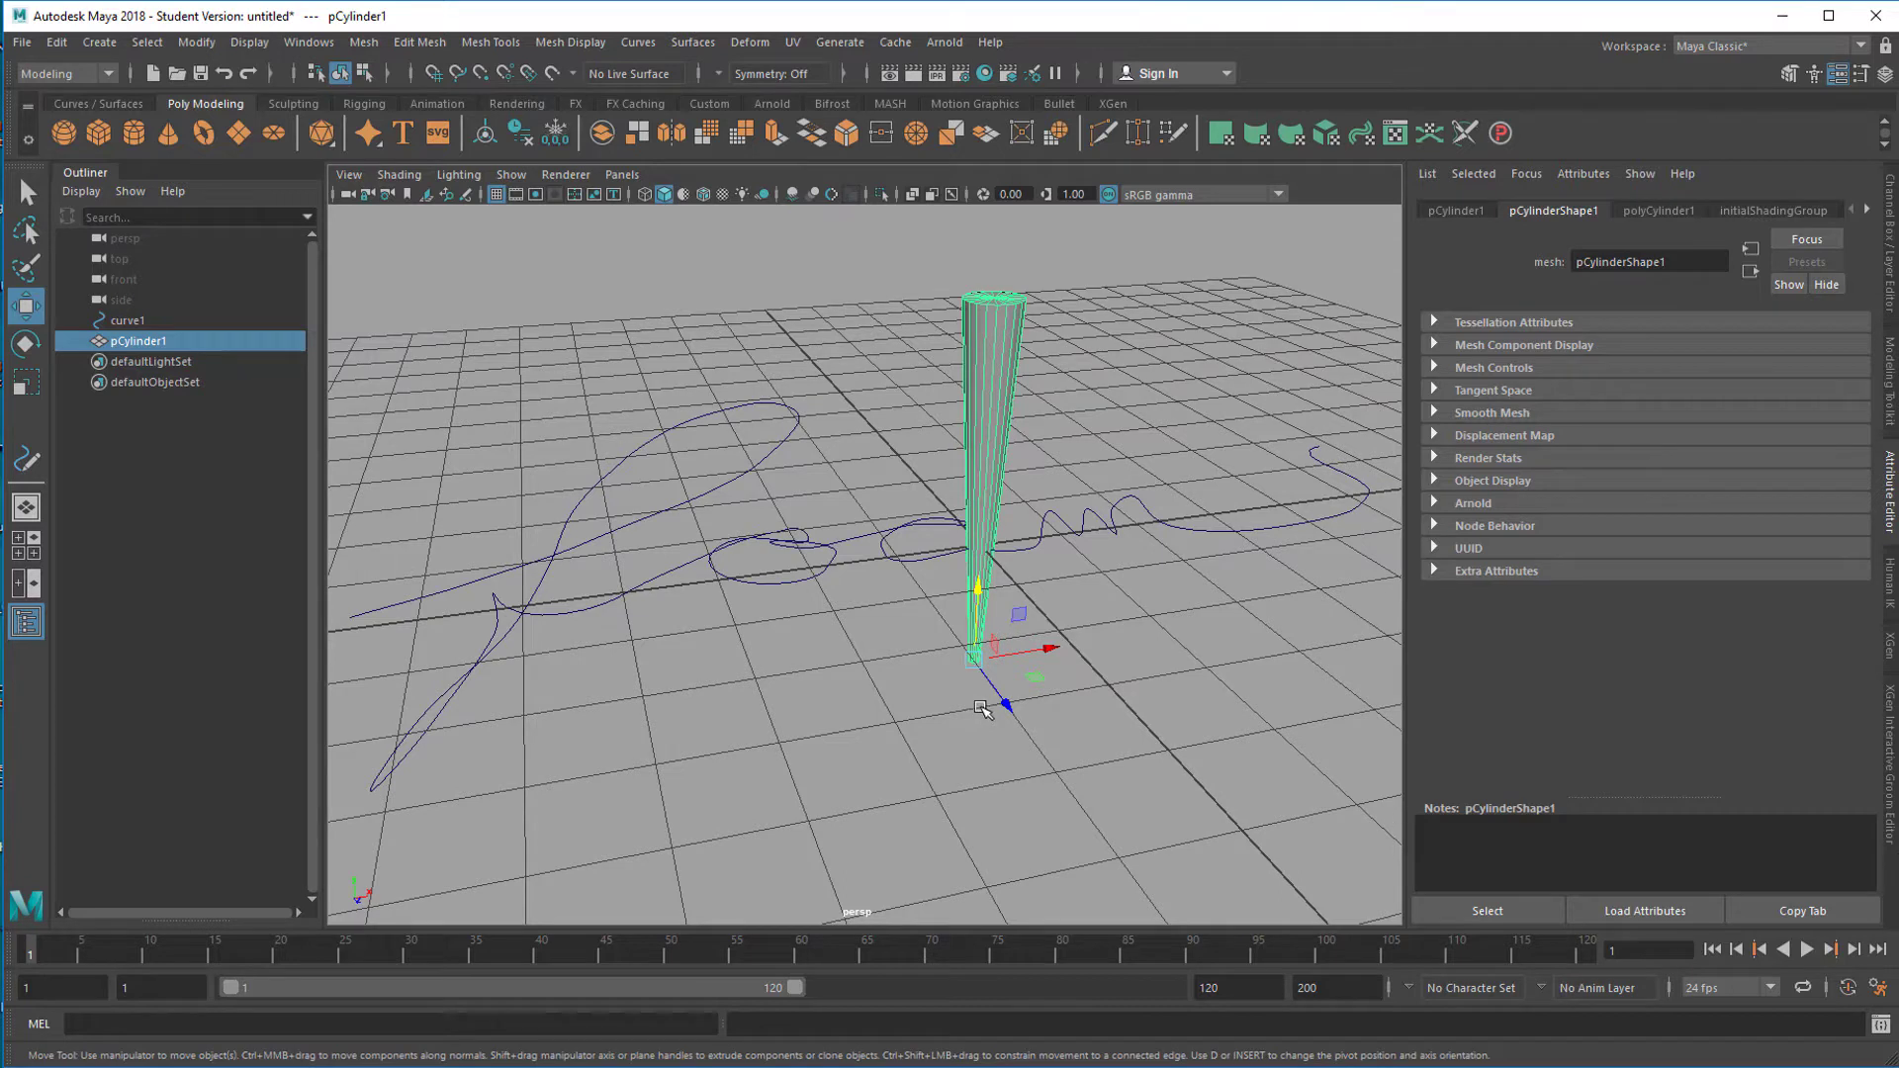
{"action": "key", "text": "e"}
{"action": "left_click_drag", "start_coordinate": [1009, 648], "coordinate": [928, 625]}
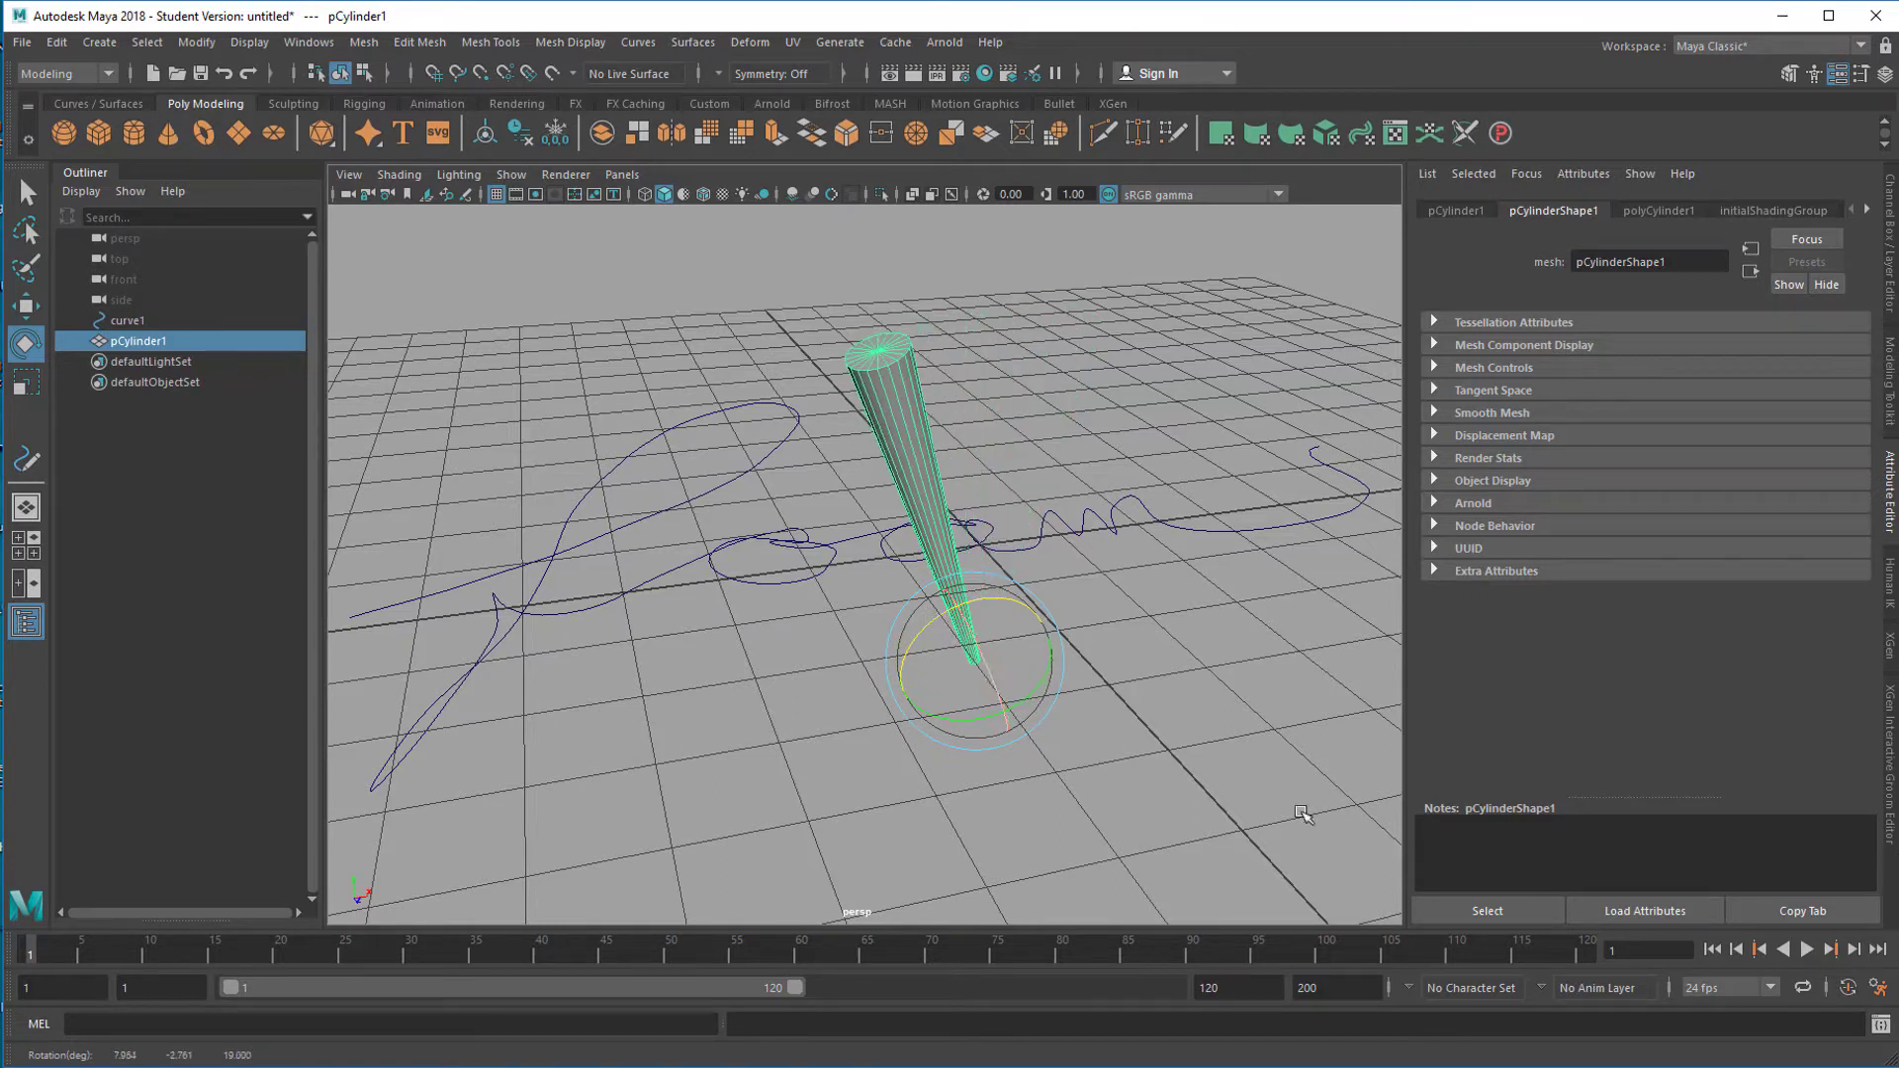
Step: Assign a new Arnold aiStandardSurface material to the tapered cylinder
{"action": "right_click", "coordinate": [899, 391]}
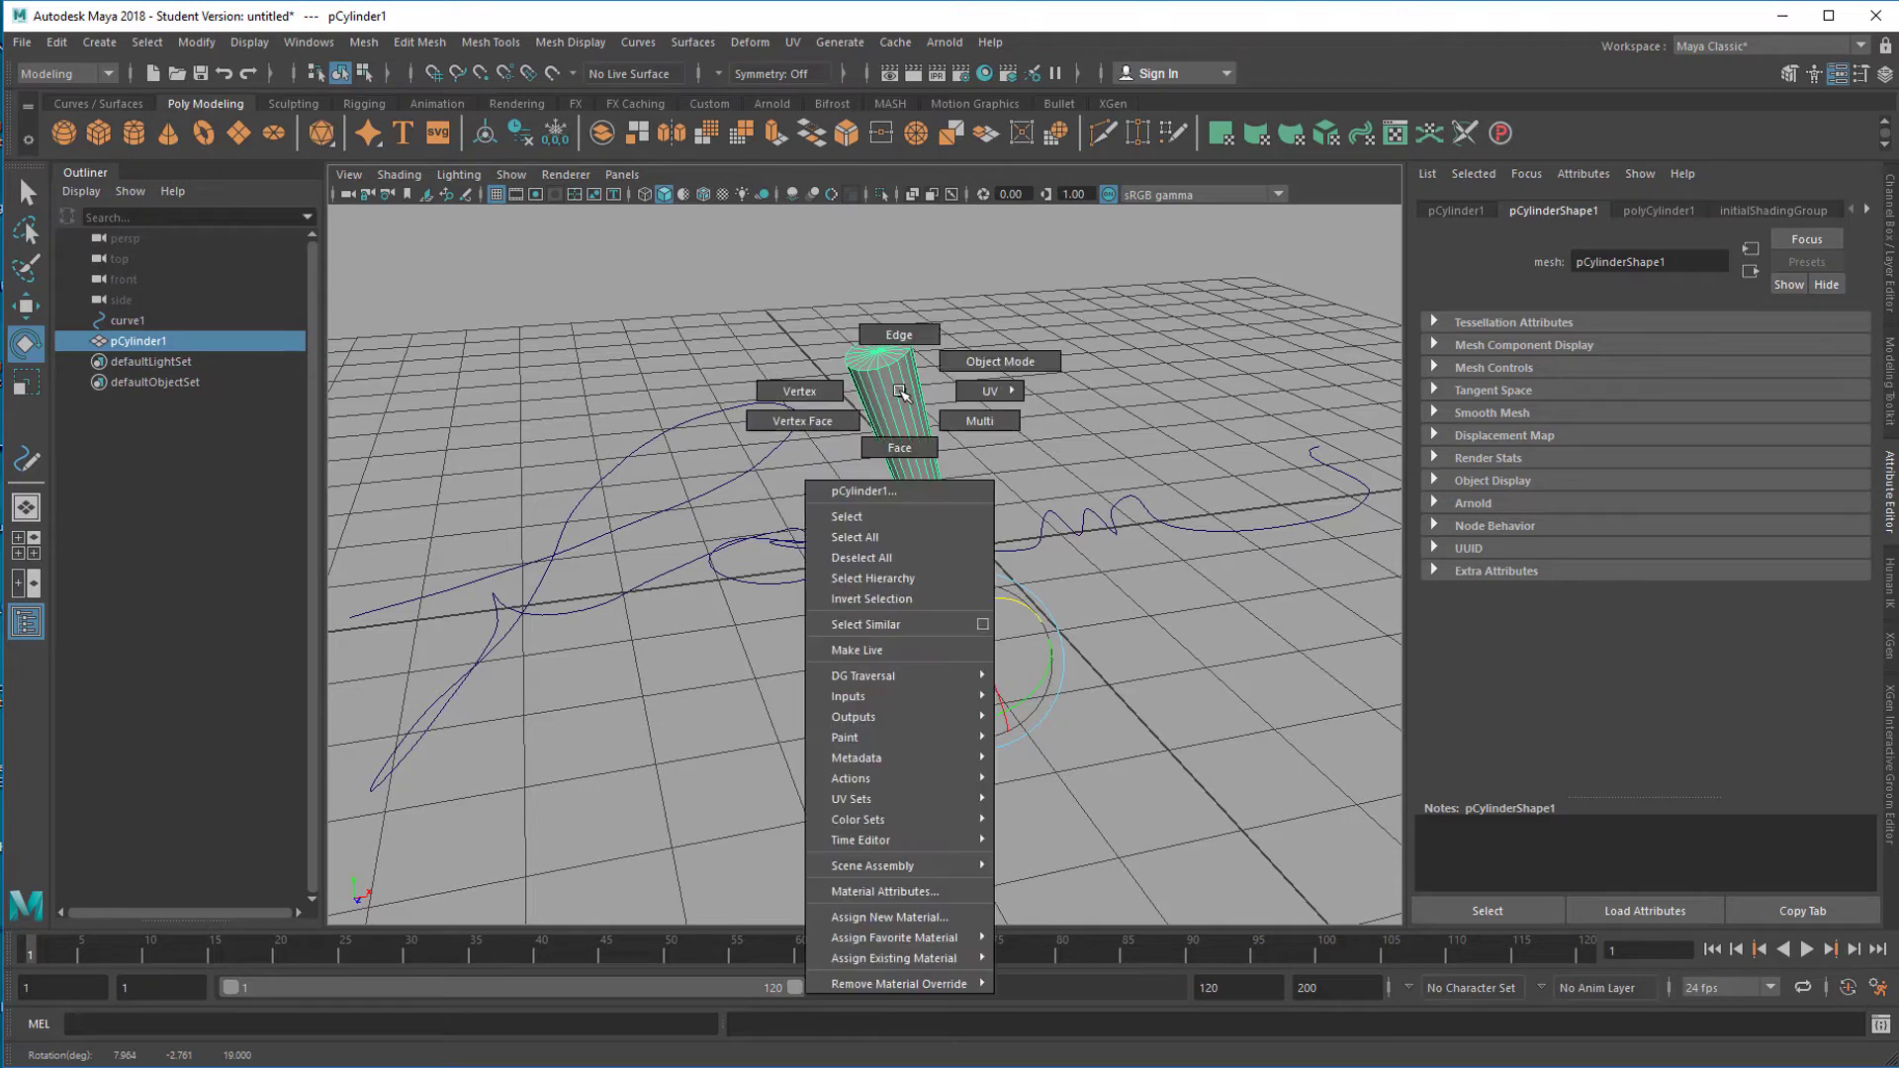
{"action": "left_click", "coordinate": [903, 918]}
{"action": "left_click", "coordinate": [433, 527]}
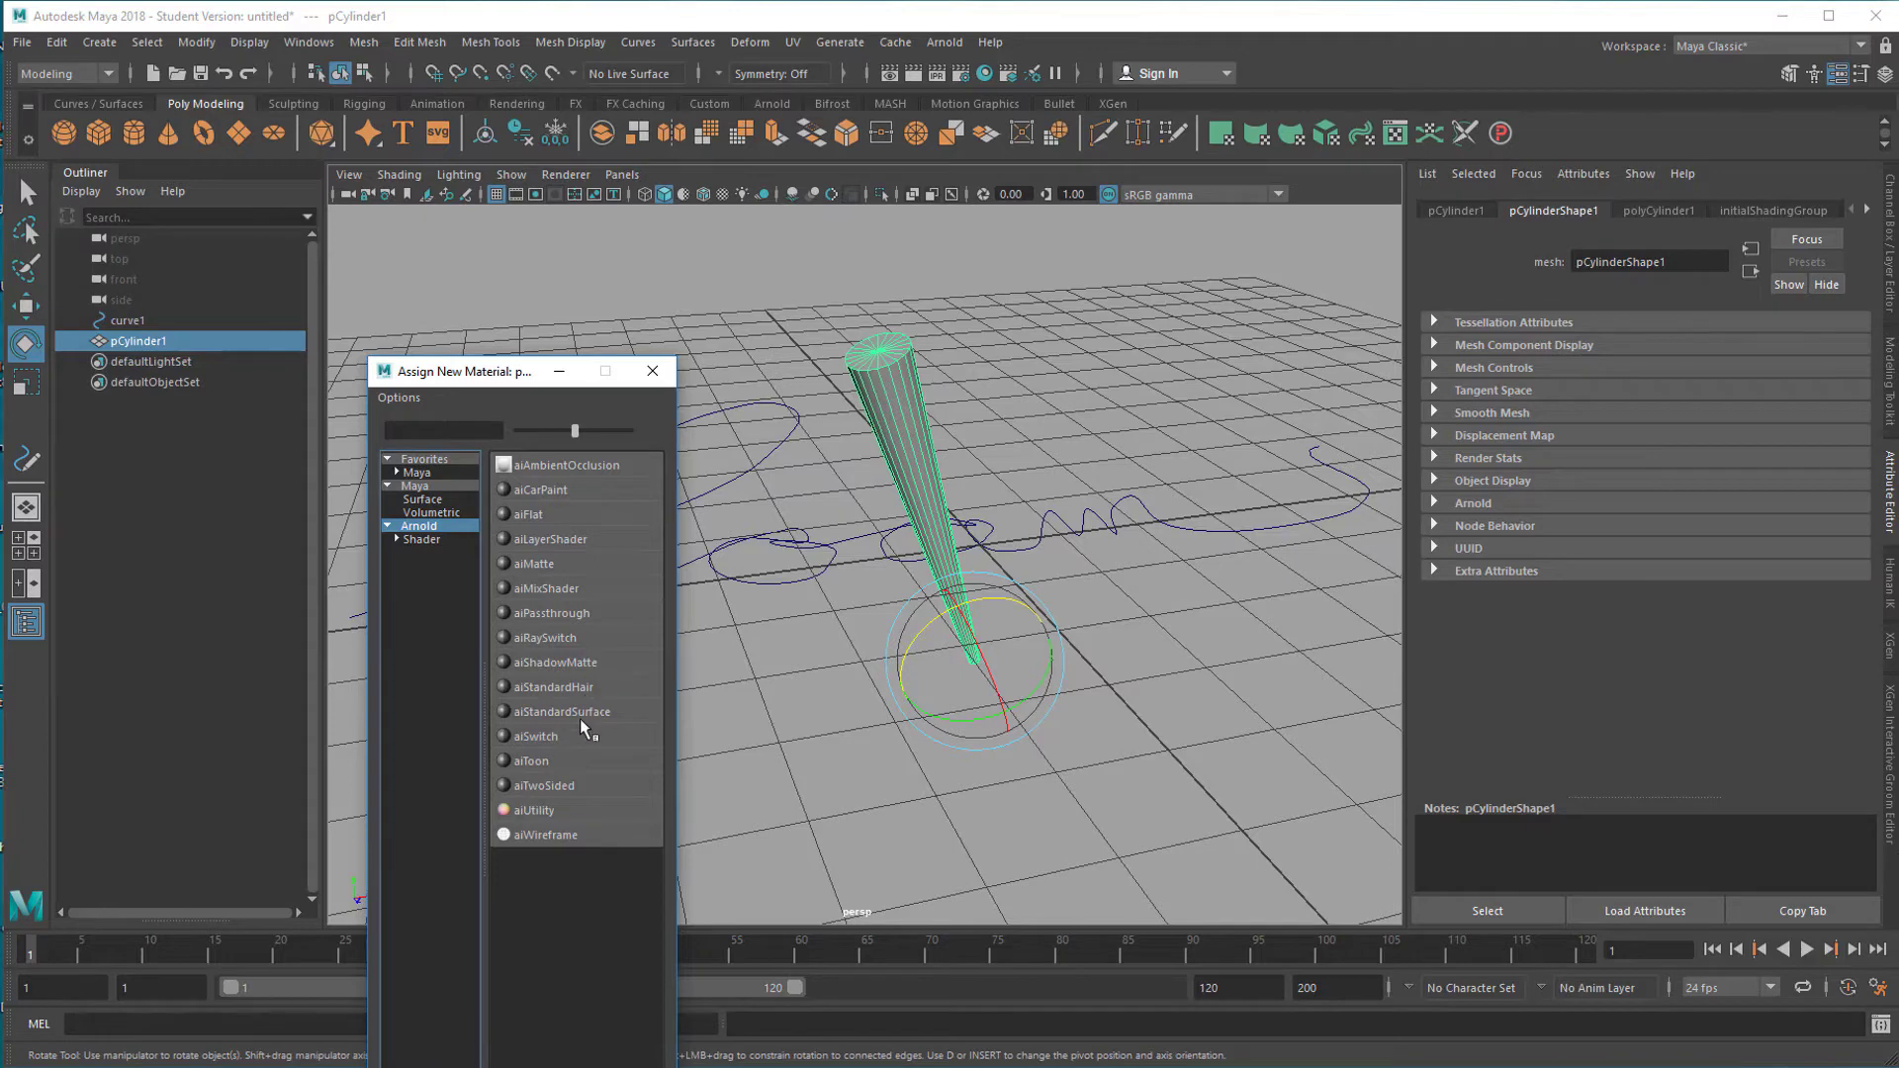
{"action": "left_click", "coordinate": [583, 711]}
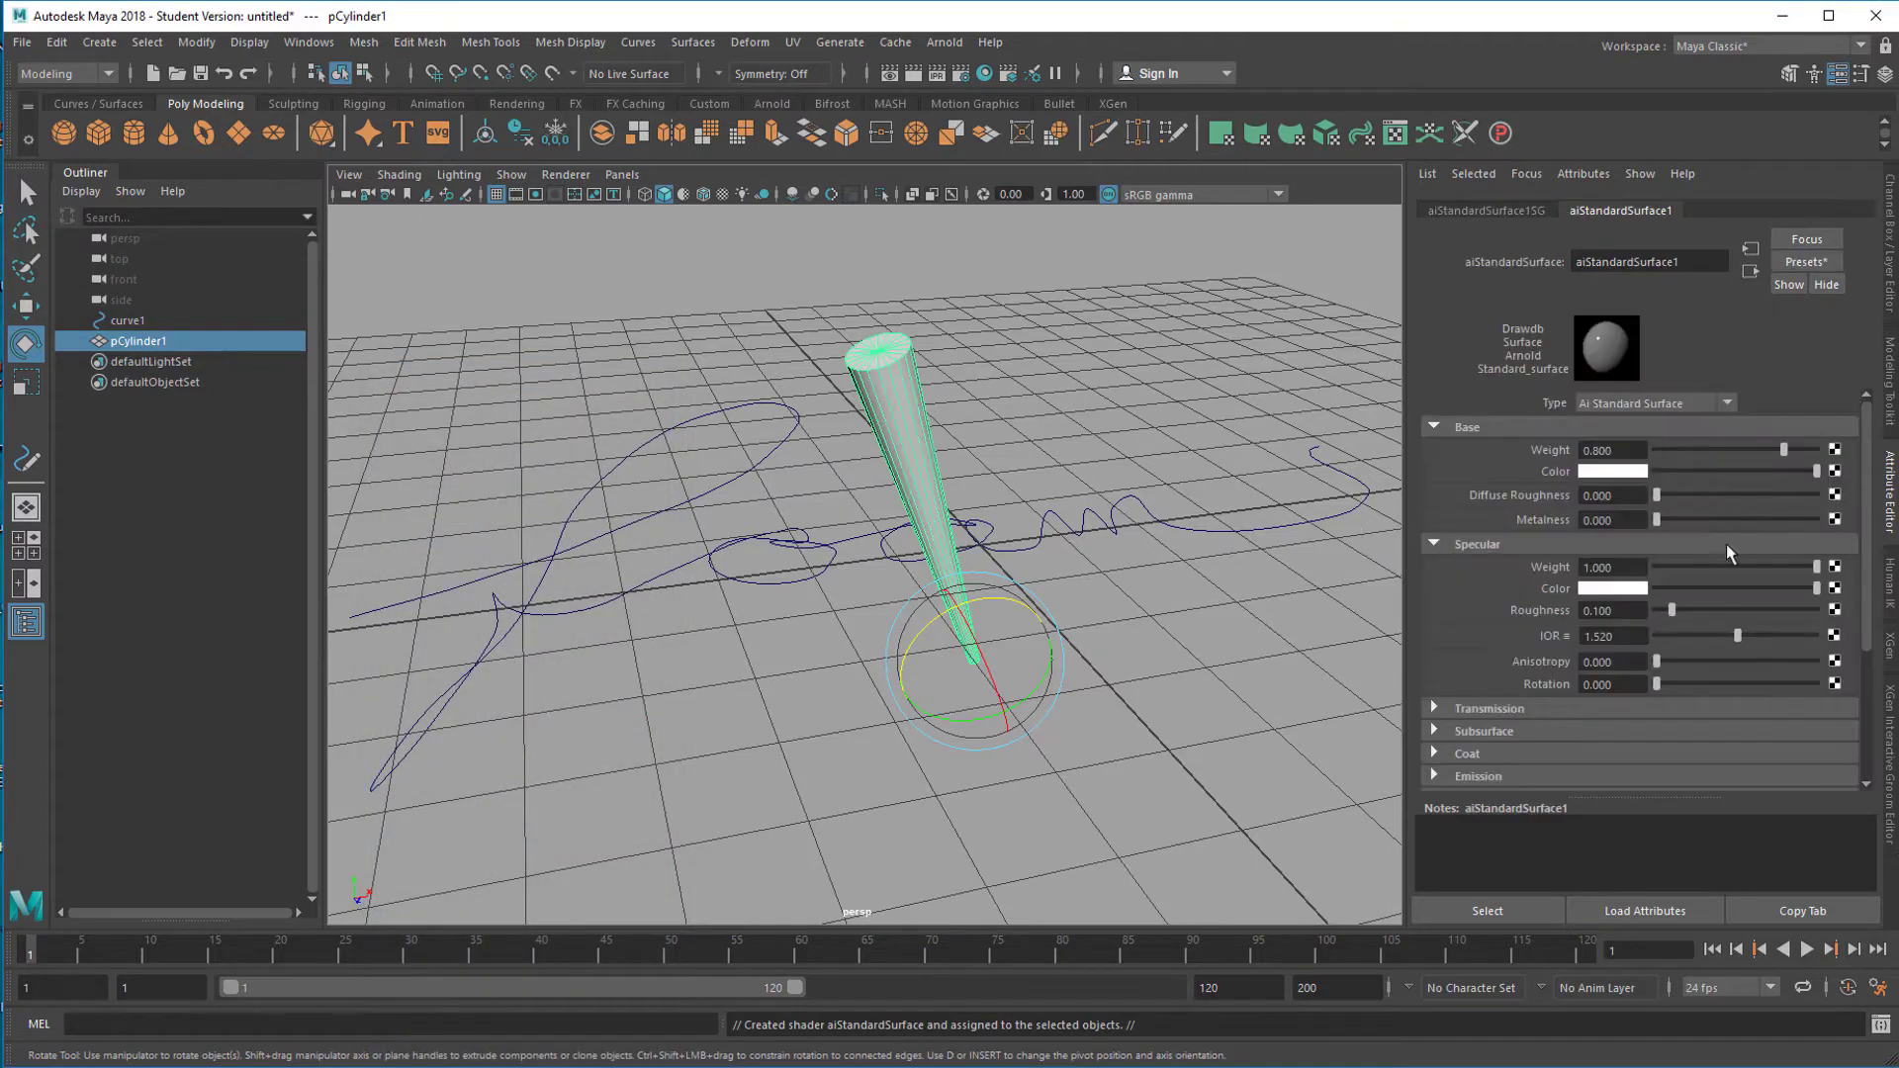
Step: Connect a Ramp texture to the material's base color and turn on textured display in the viewport
{"action": "left_click", "coordinate": [1836, 471]}
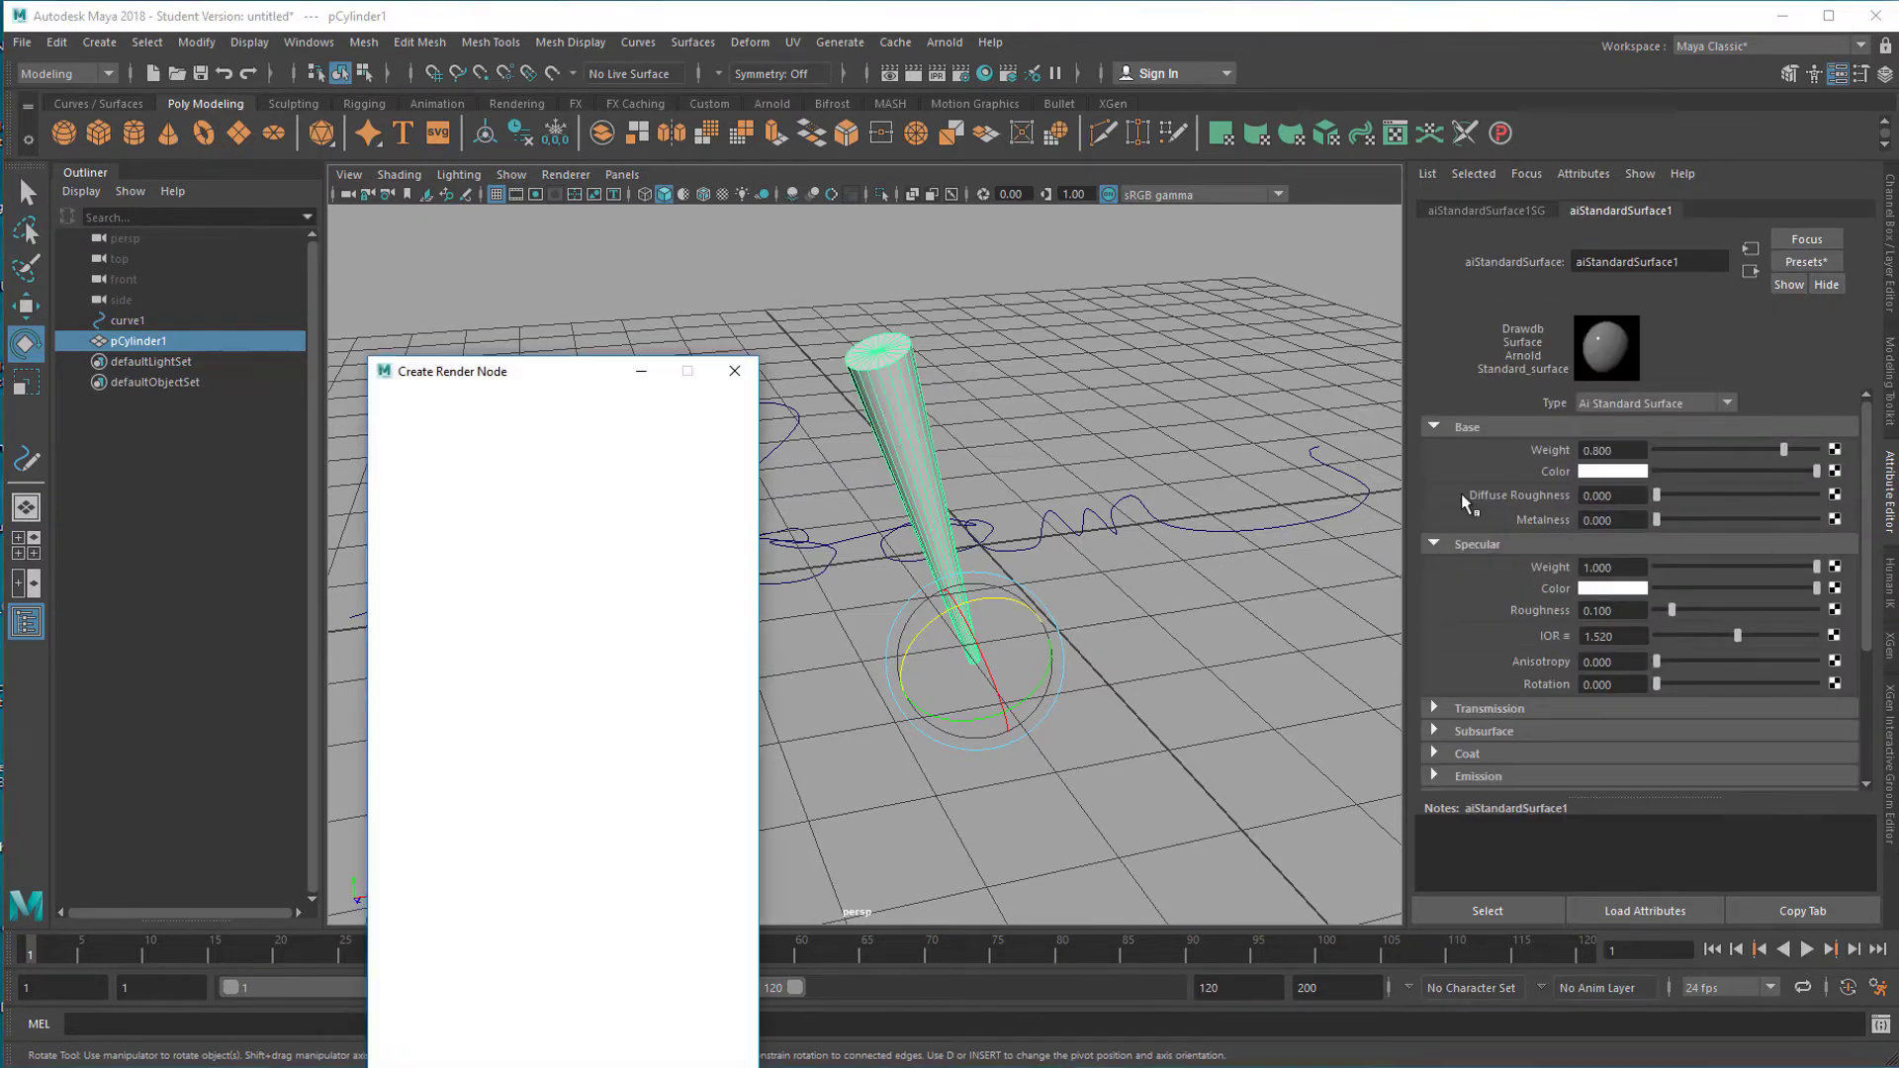
{"action": "left_click", "coordinate": [542, 787]}
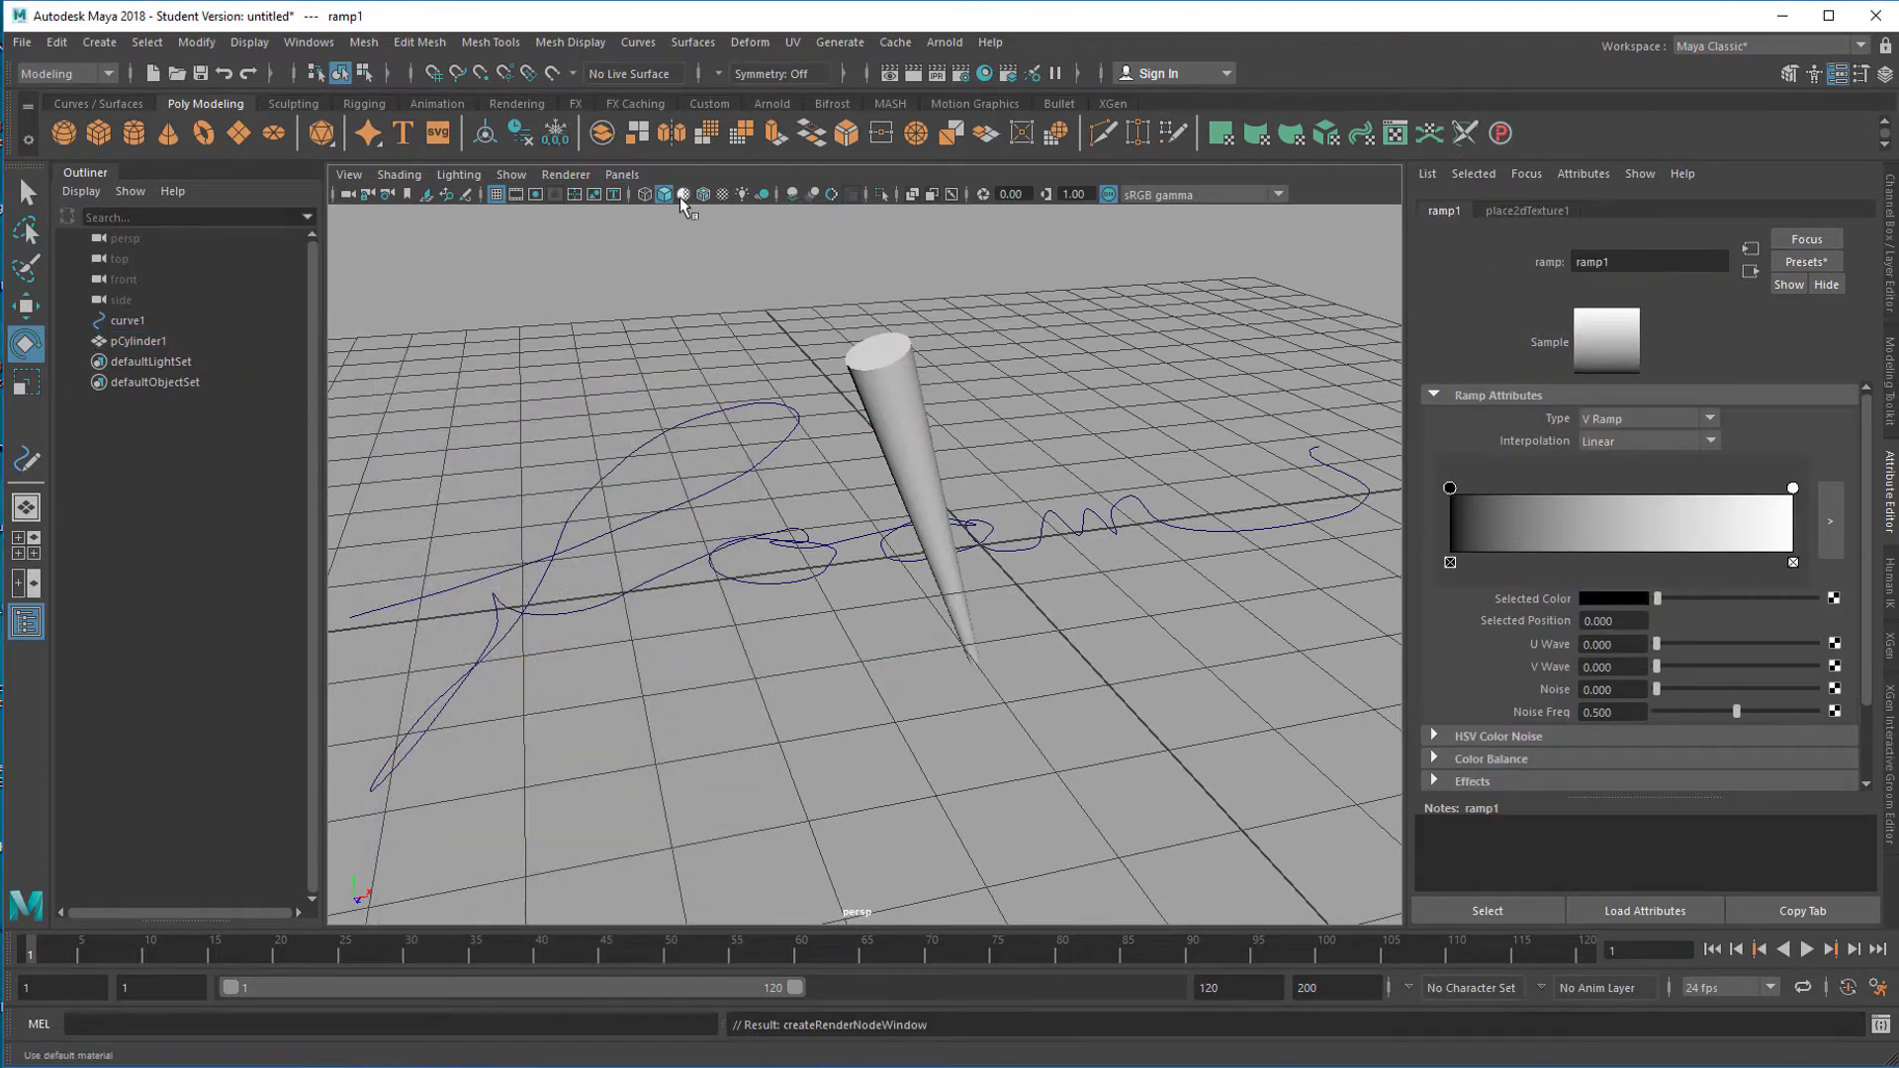
{"action": "left_click", "coordinate": [723, 194]}
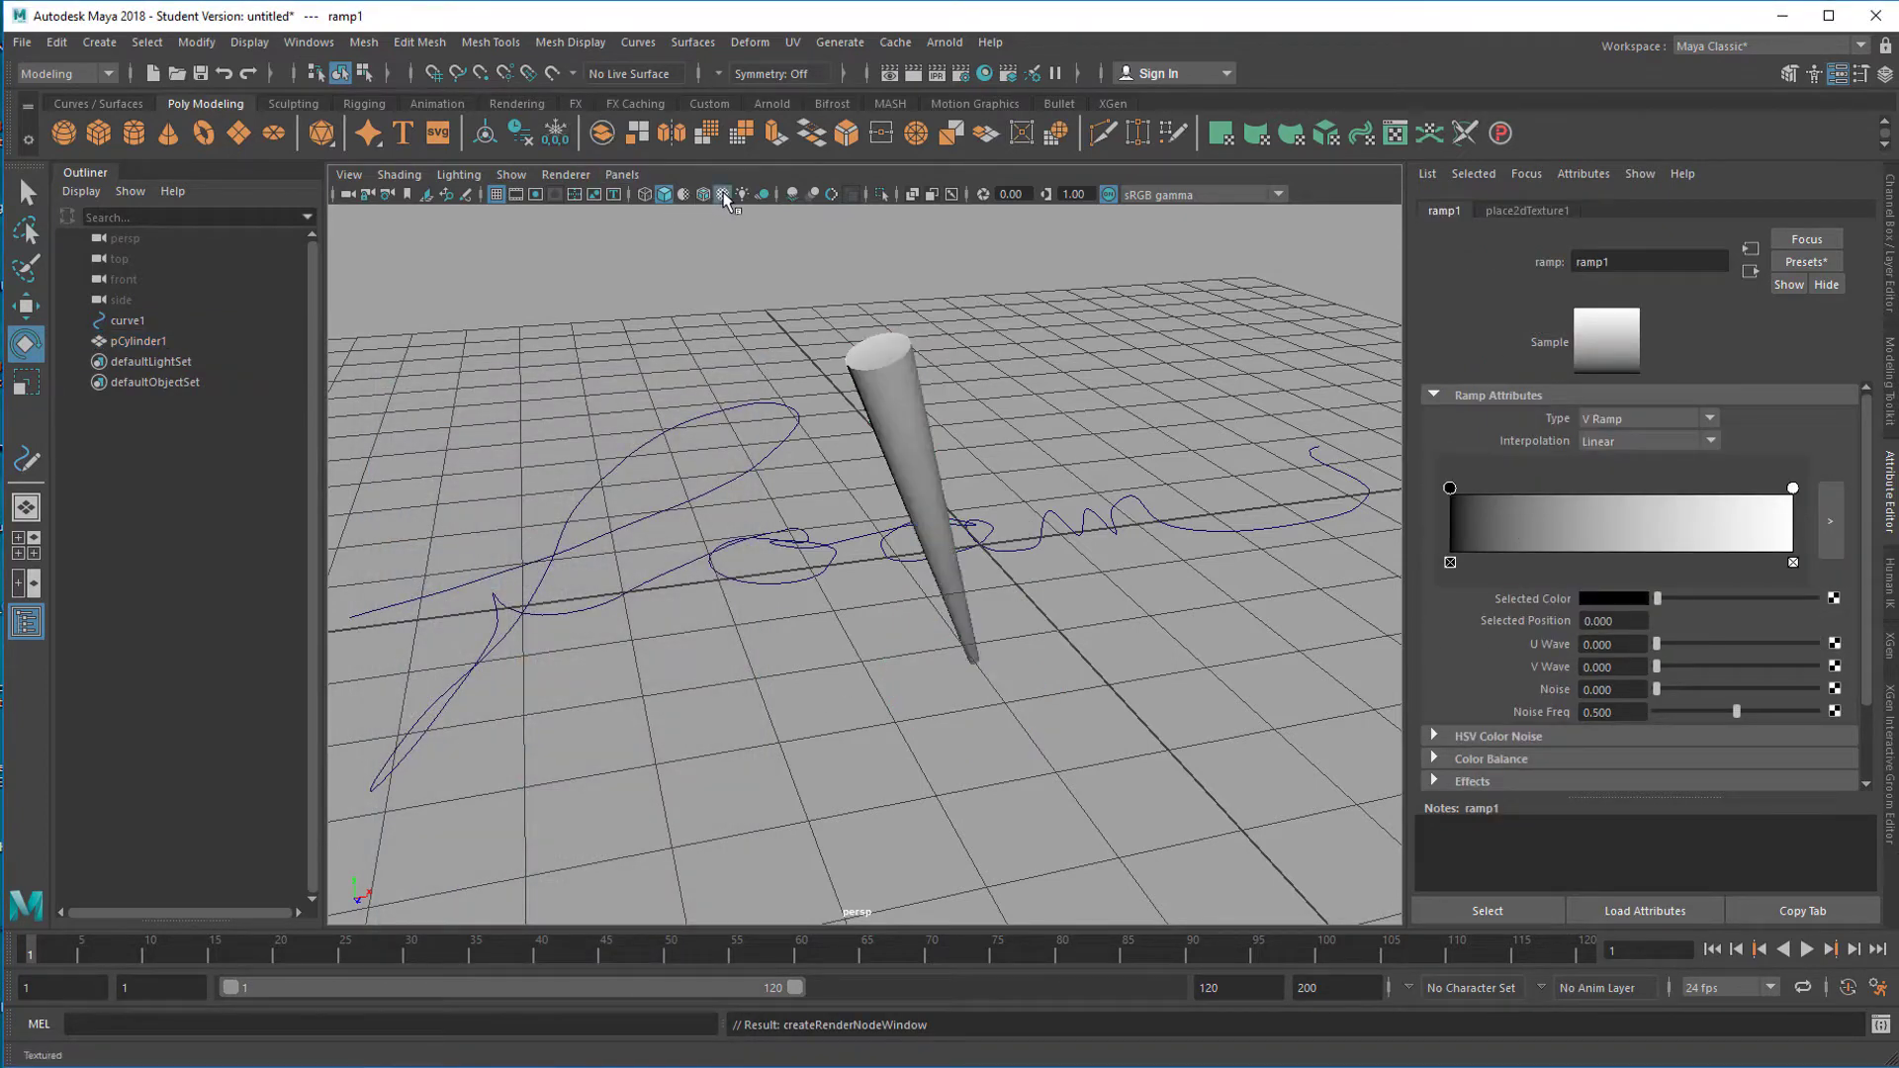
Step: Set the ramp's dark stop to position 0.329 and light stop to 0.416, and recolour the dark stop yellow for the cylinder's tip
{"action": "mouse_move", "coordinate": [1230, 637]}
{"action": "left_mouse_down", "text": "alt"}
{"action": "mouse_move", "coordinate": [1187, 593]}
{"action": "mouse_move", "coordinate": [1136, 627]}
{"action": "mouse_move", "coordinate": [1182, 579]}
{"action": "left_mouse_up", "text": "alt"}
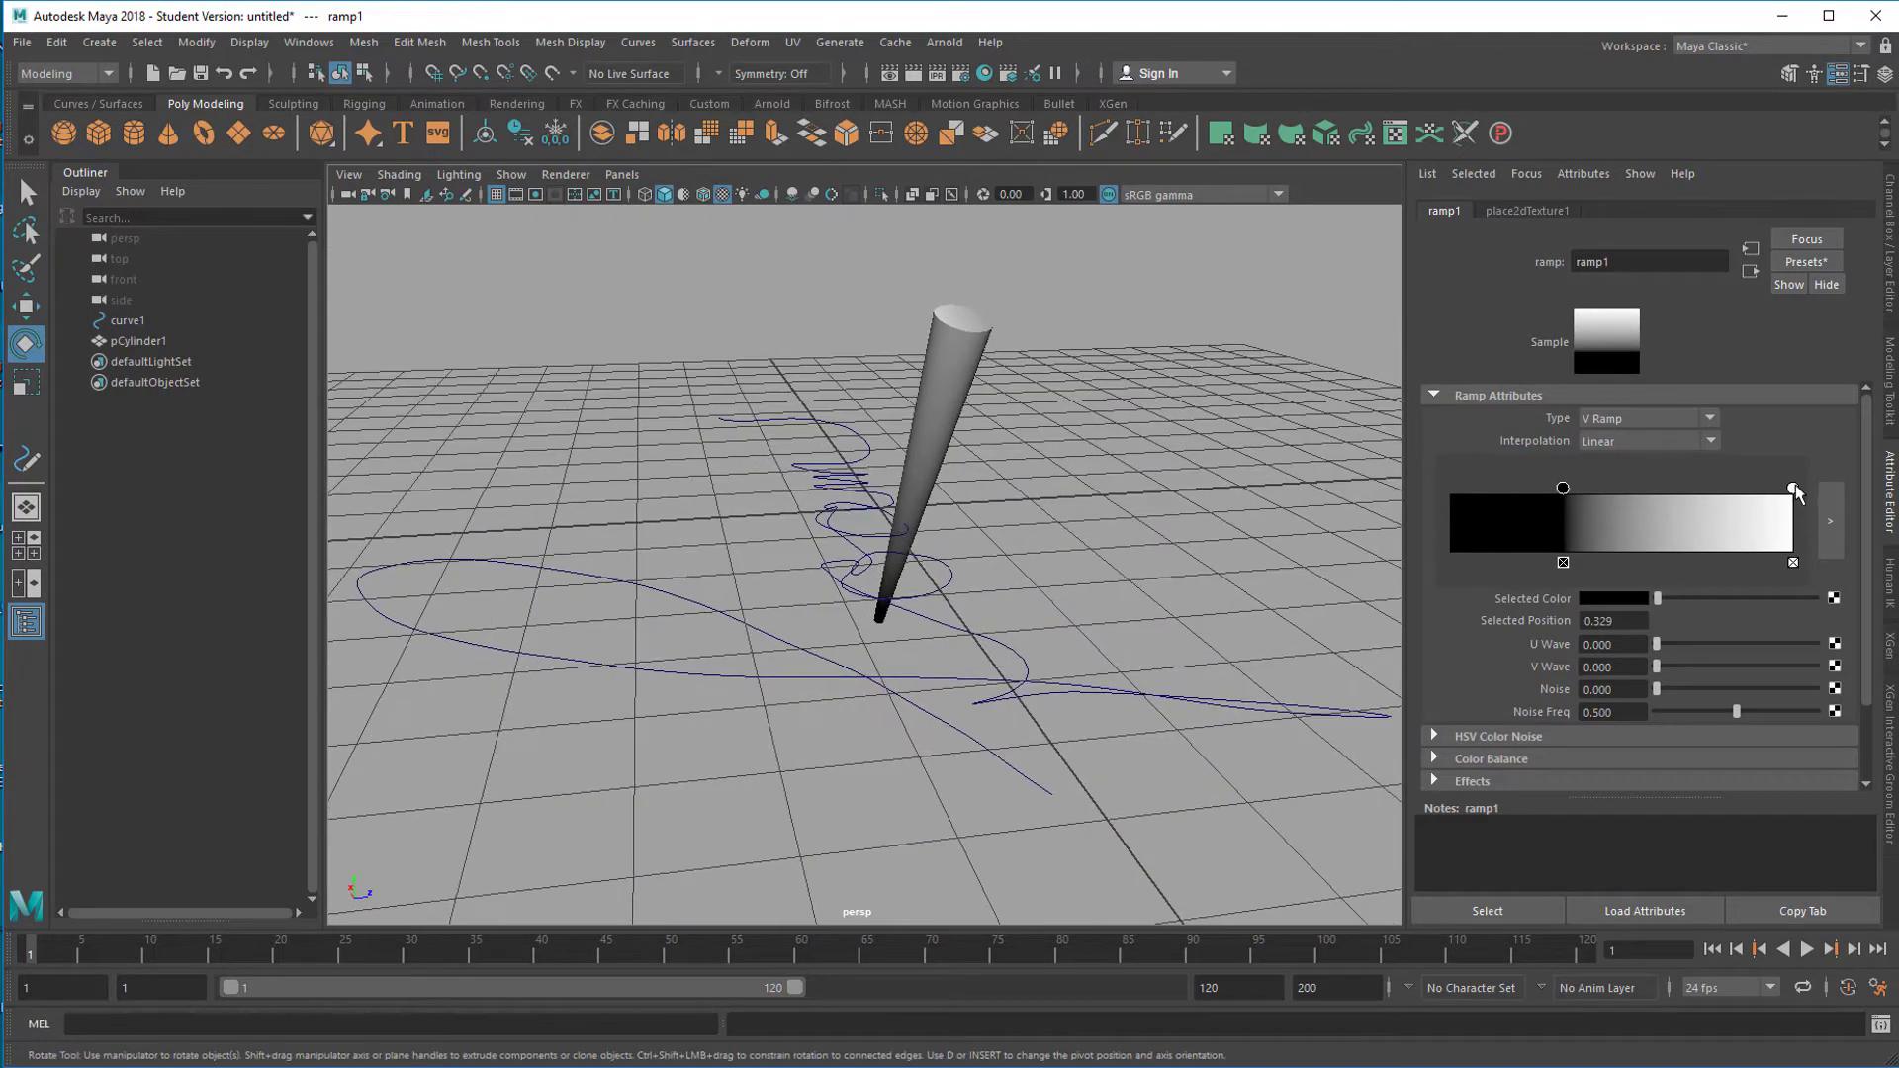
{"action": "mouse_move", "coordinate": [1794, 489]}
{"action": "left_mouse_down"}
{"action": "mouse_move", "coordinate": [1610, 500]}
{"action": "mouse_move", "coordinate": [1591, 528]}
{"action": "left_mouse_up"}
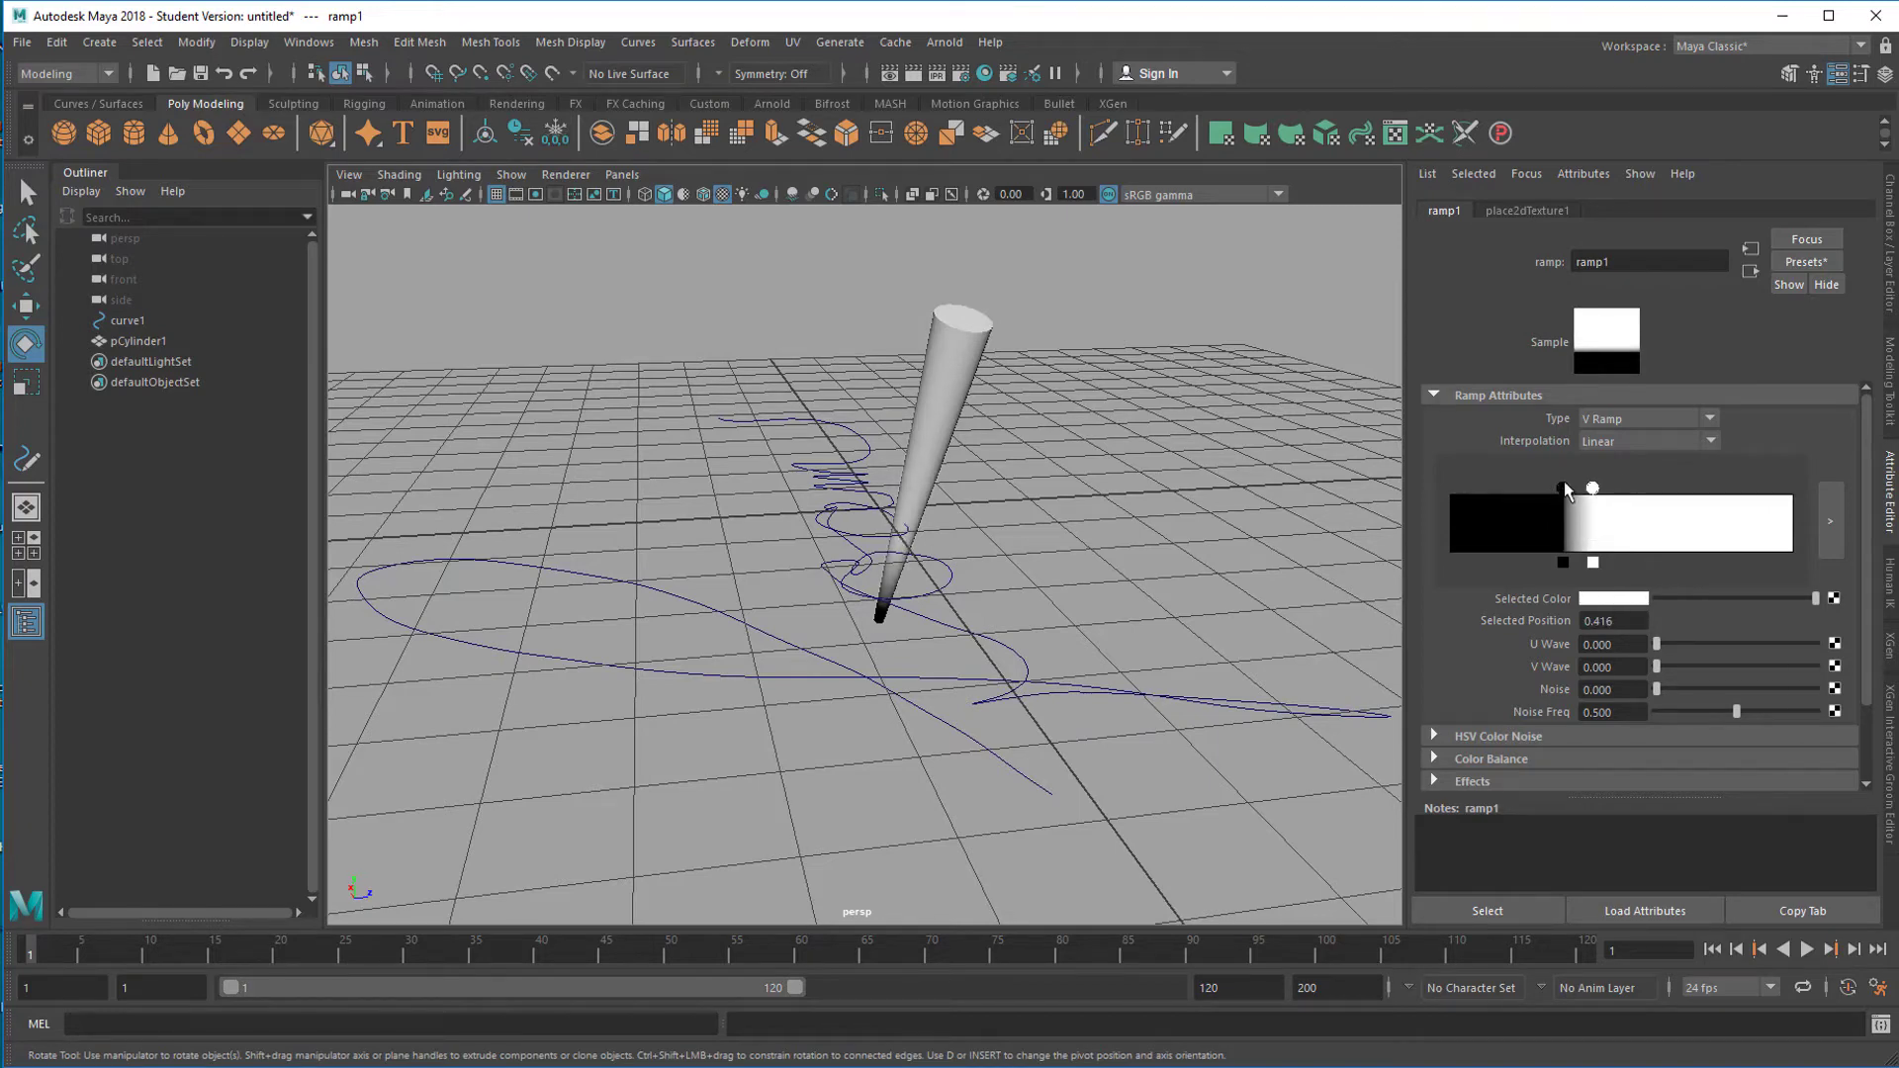
{"action": "left_click", "coordinate": [1564, 489]}
{"action": "left_click", "coordinate": [1611, 601]}
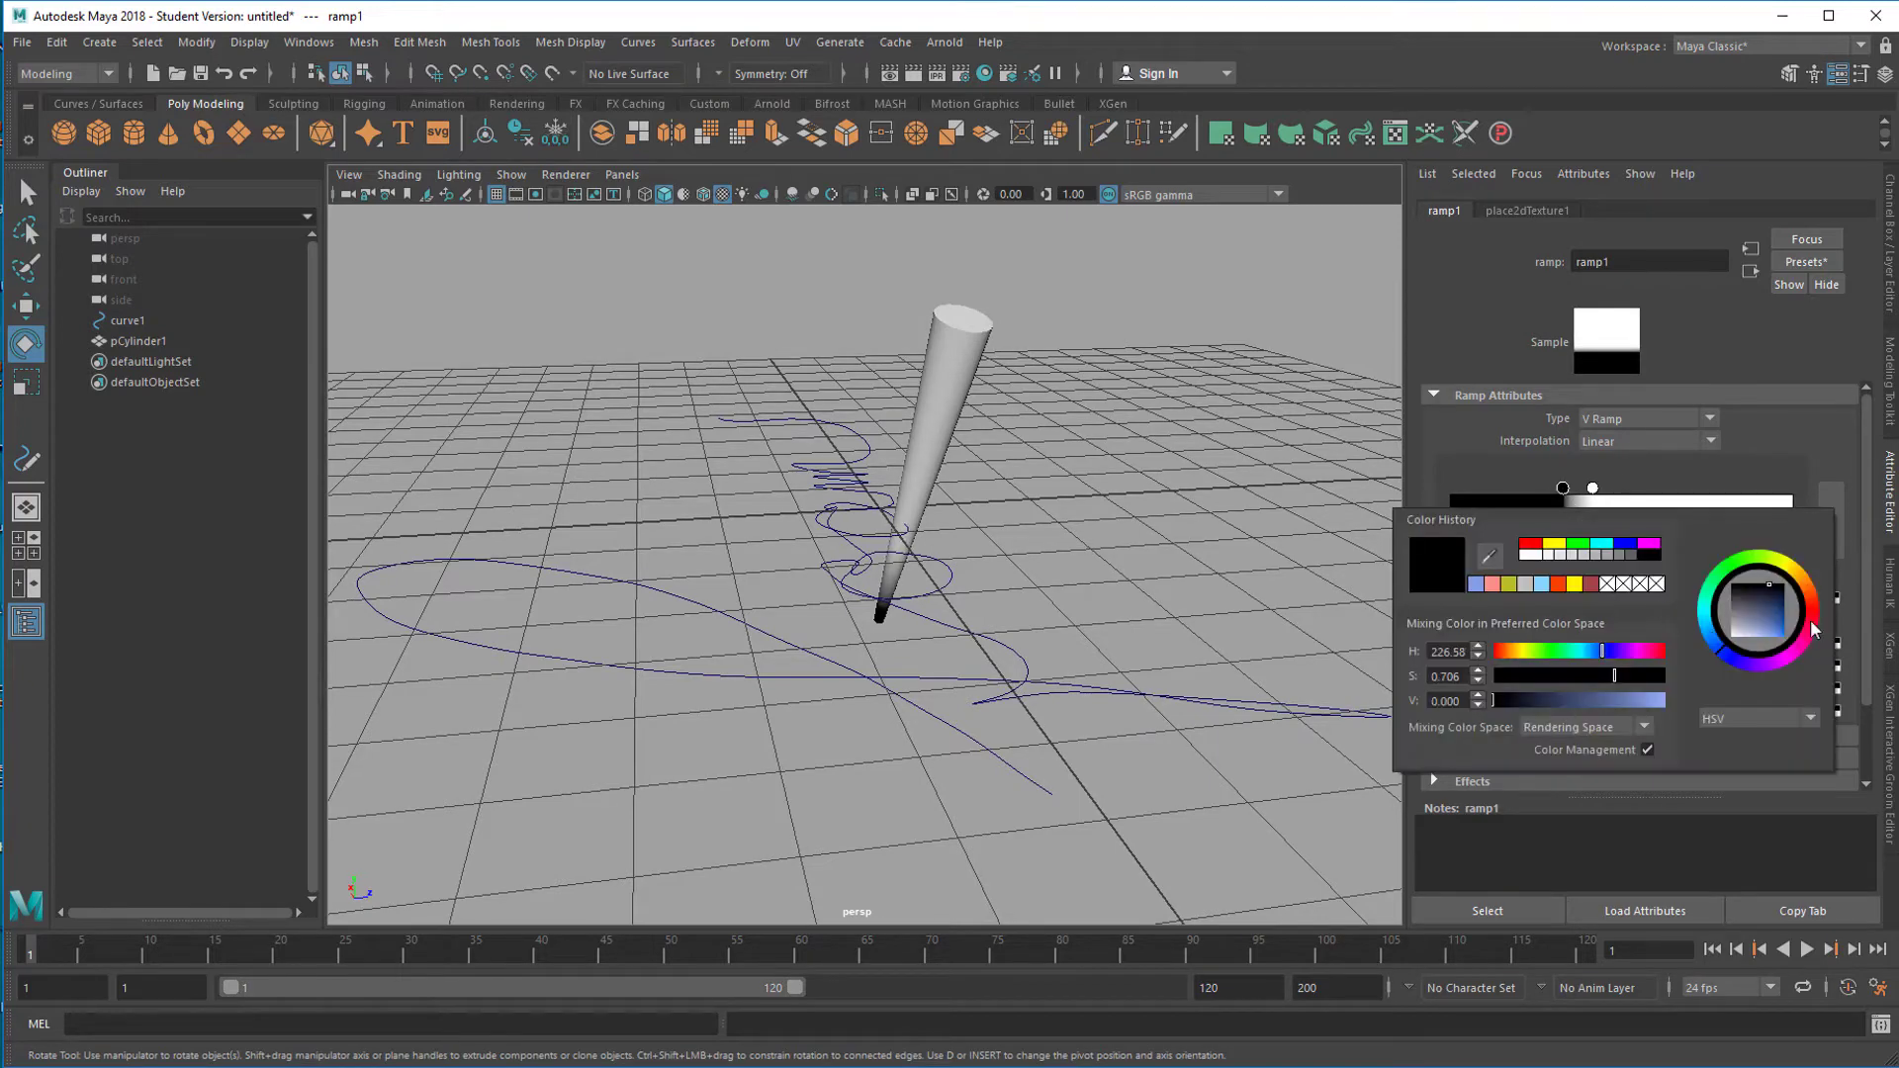
{"action": "left_click_drag", "start_coordinate": [1779, 590], "coordinate": [1793, 641]}
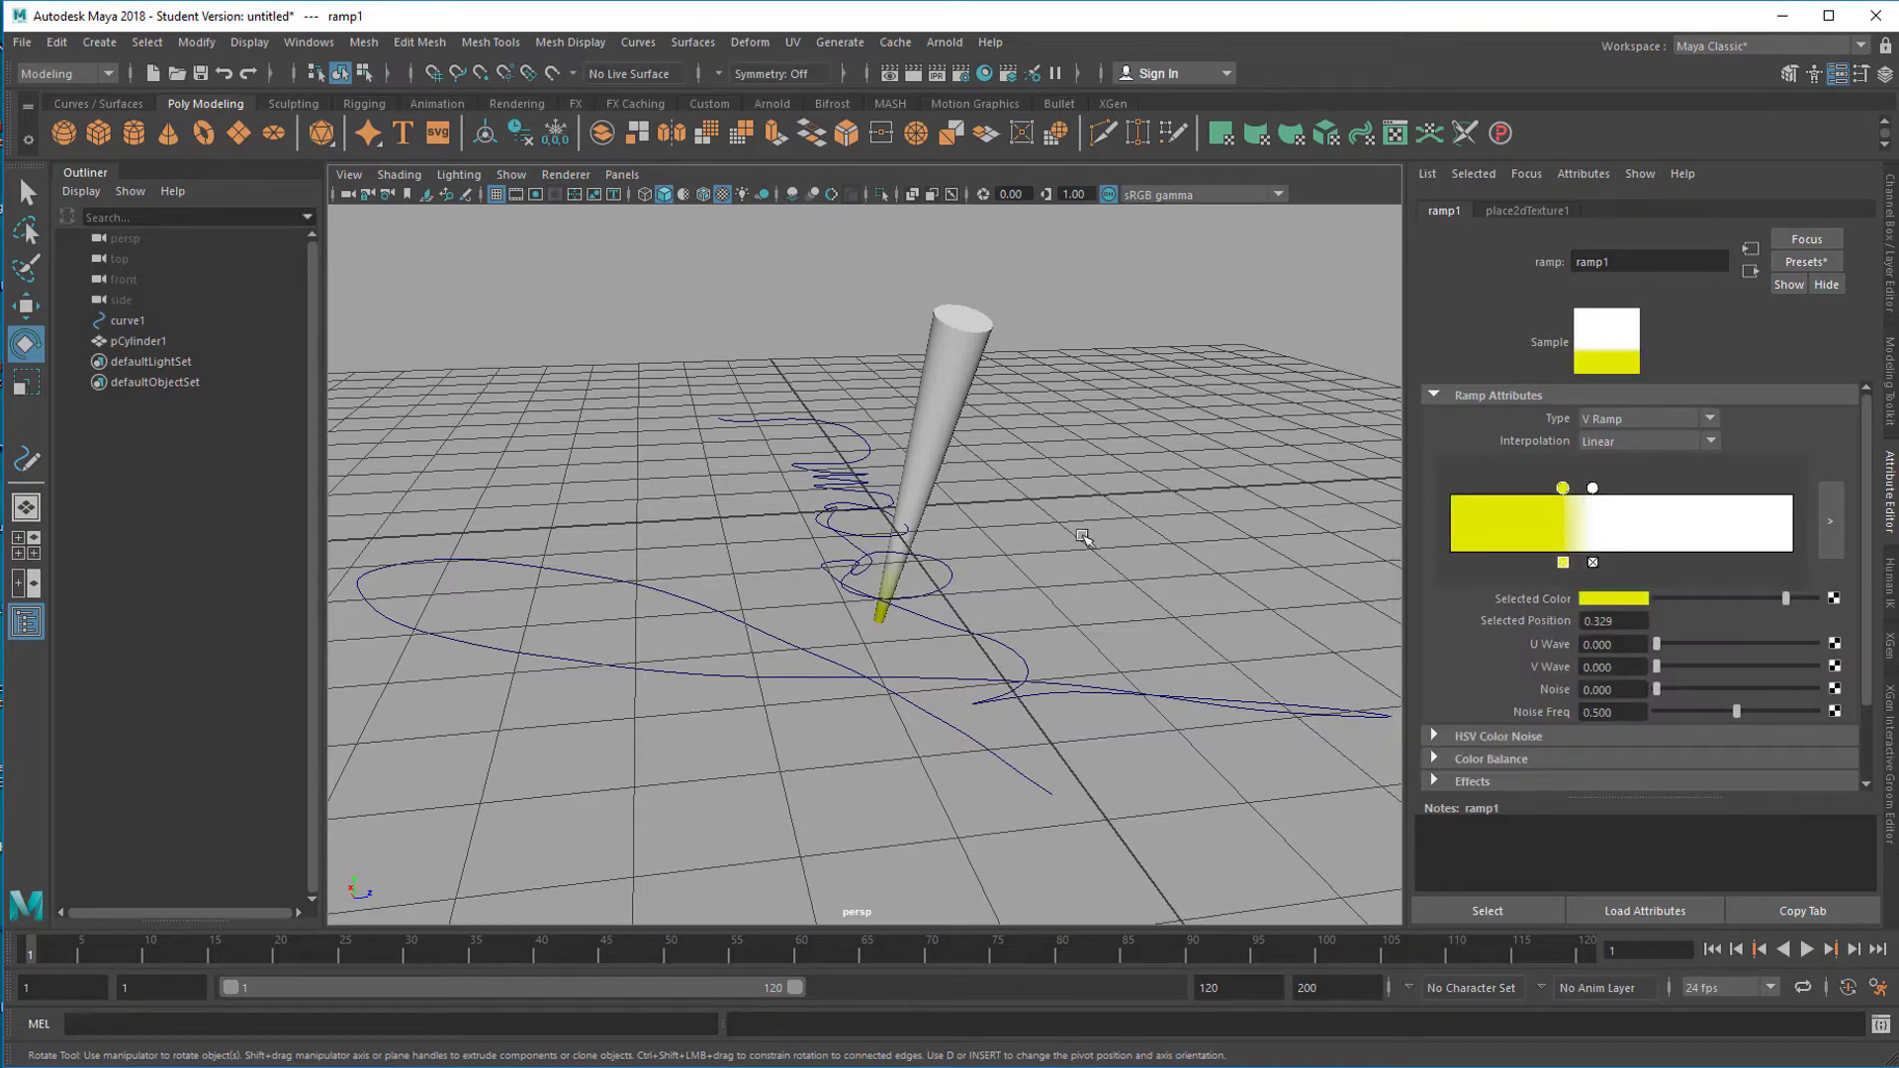
Step: Attach the cylinder to the "foam" curve as motion path over the time slider range, with Follow, front axis X, up axis Y, and play it back
{"action": "left_click_drag", "start_coordinate": [1084, 538], "coordinate": [1009, 612], "text": "alt"}
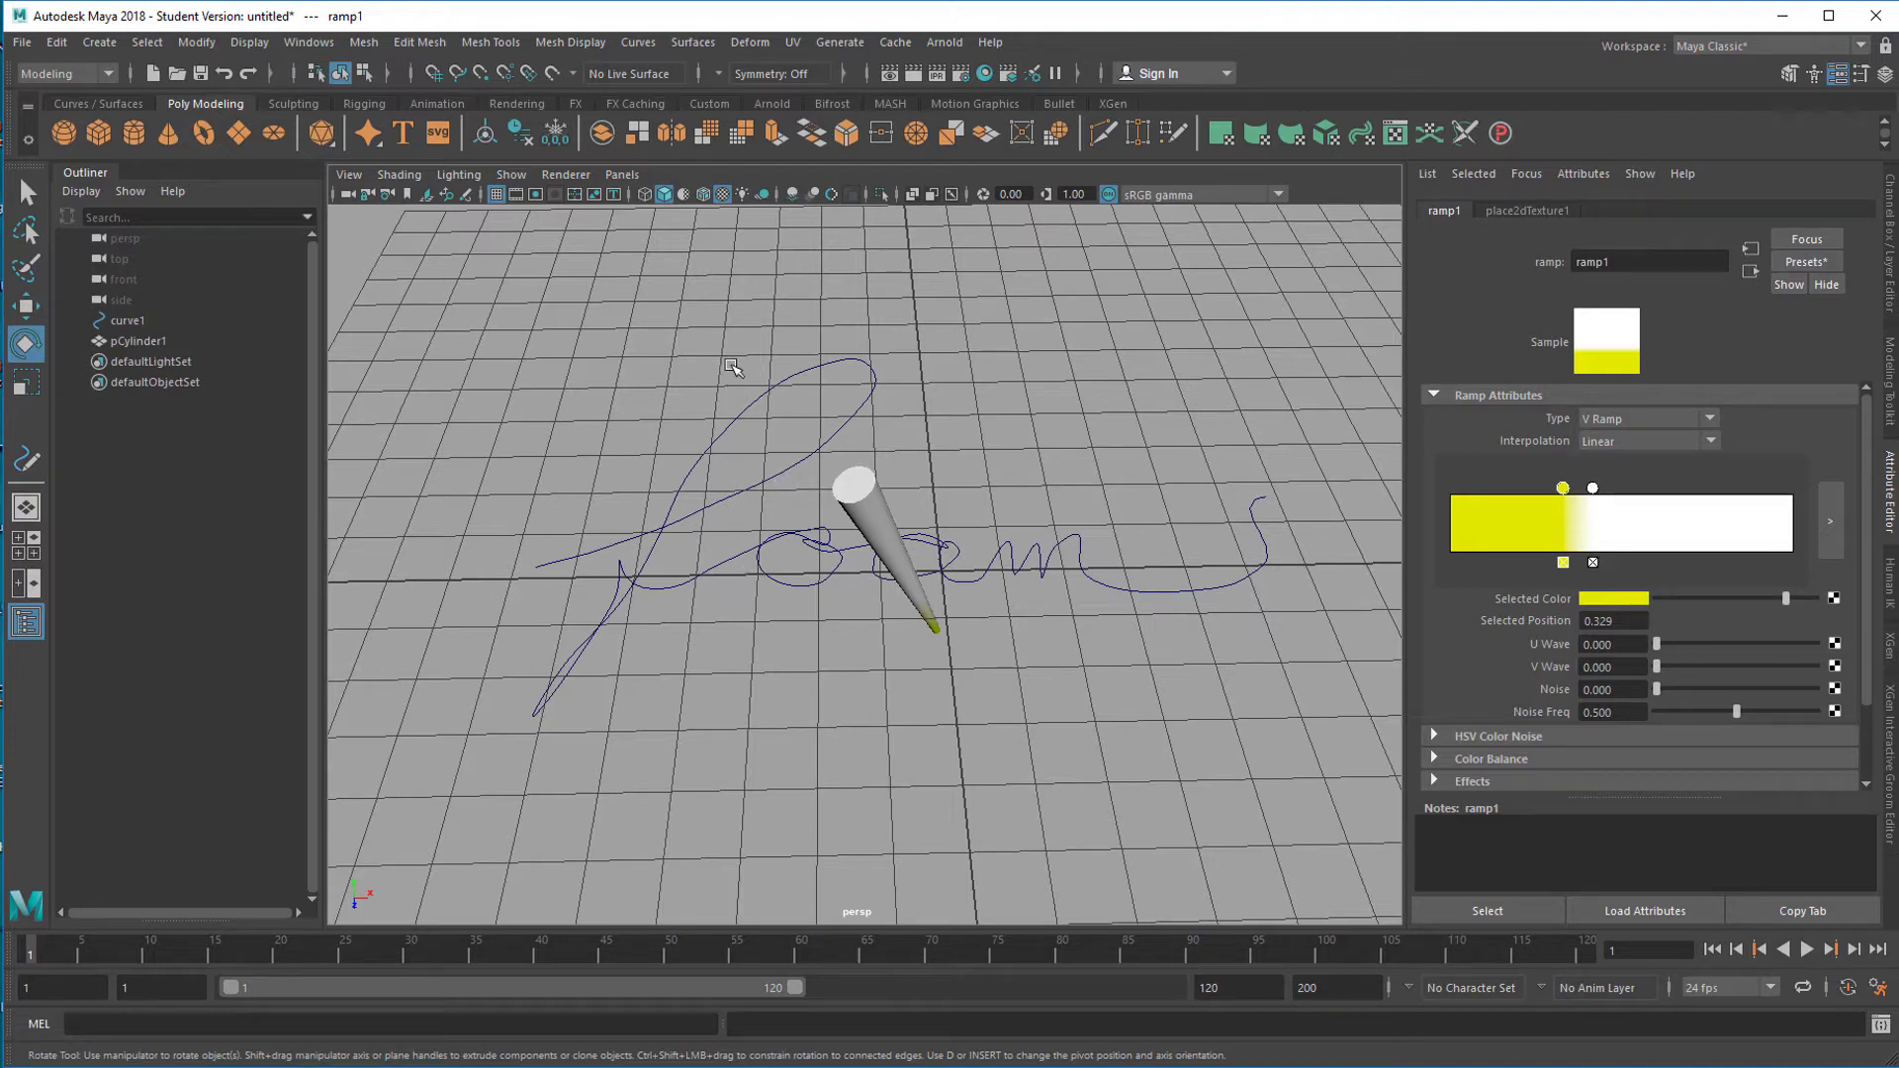
{"action": "left_click", "coordinate": [788, 421]}
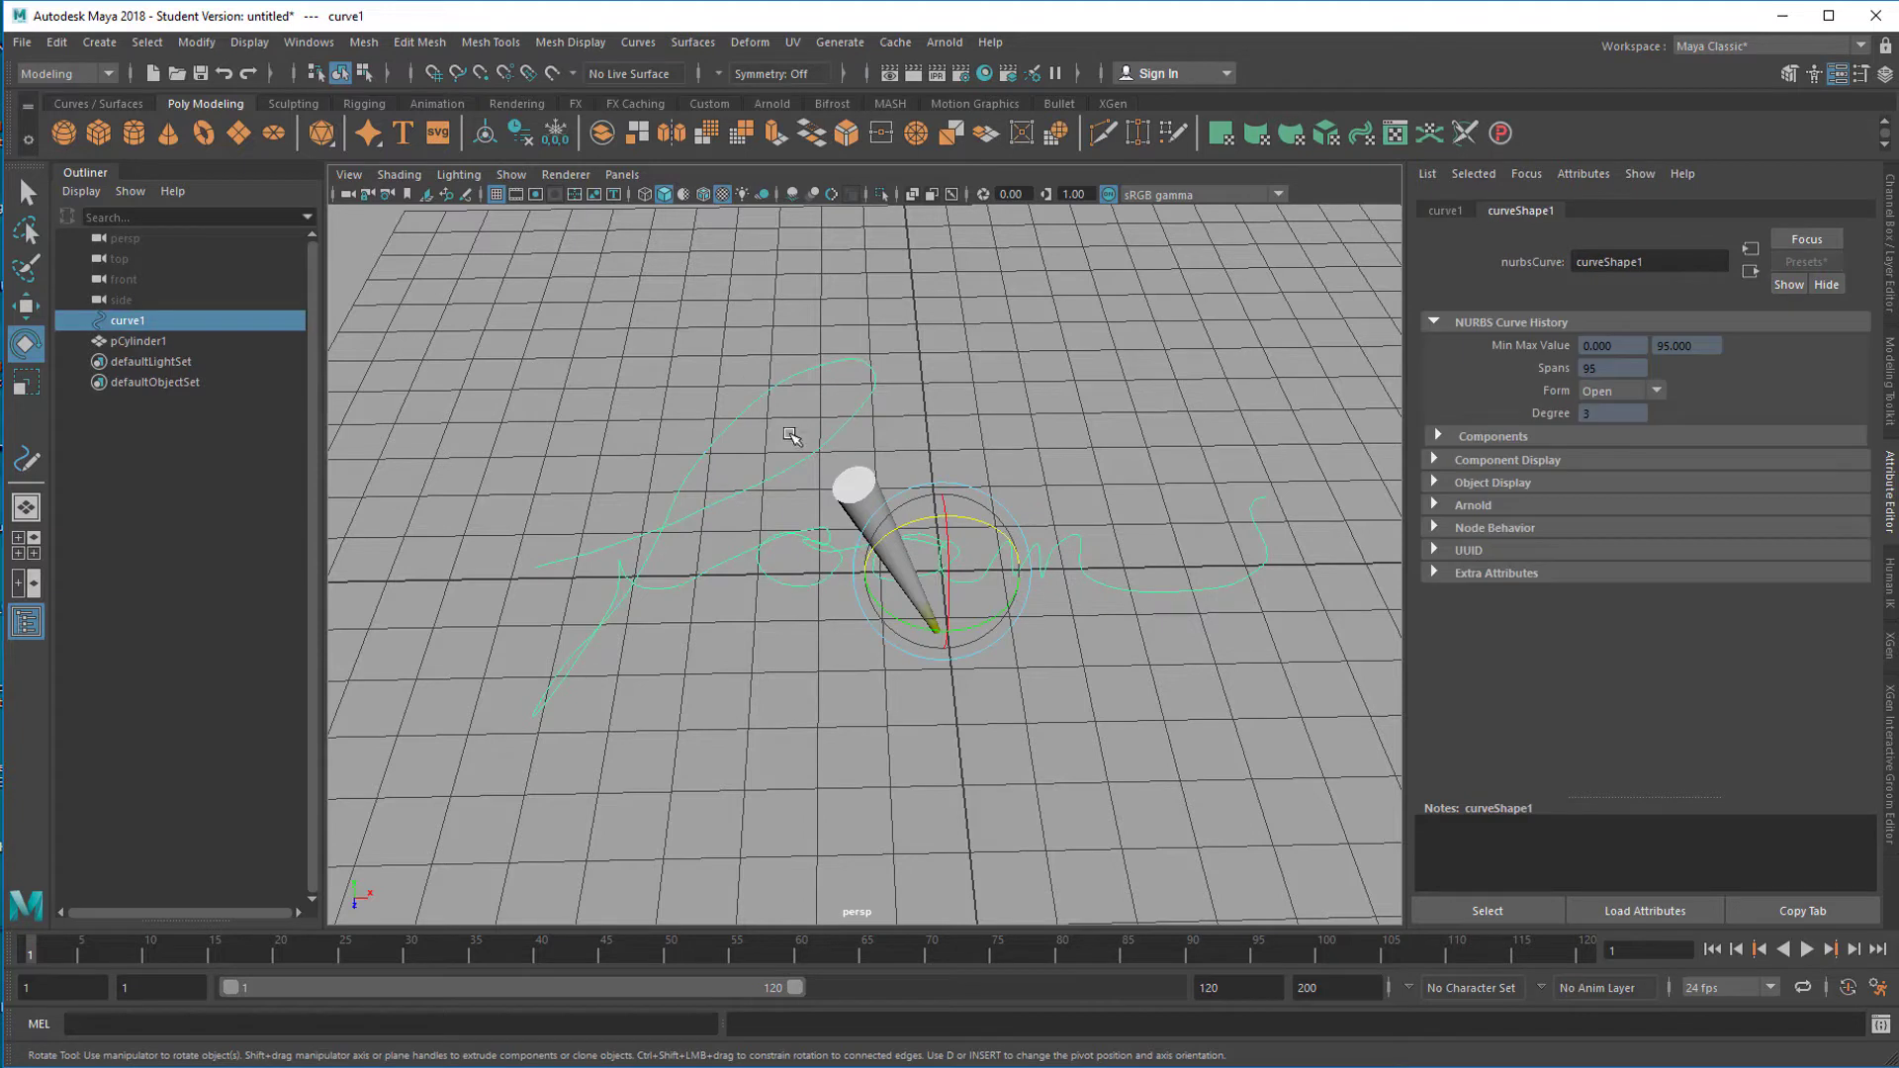
{"action": "left_click", "coordinate": [871, 484], "text": "shift"}
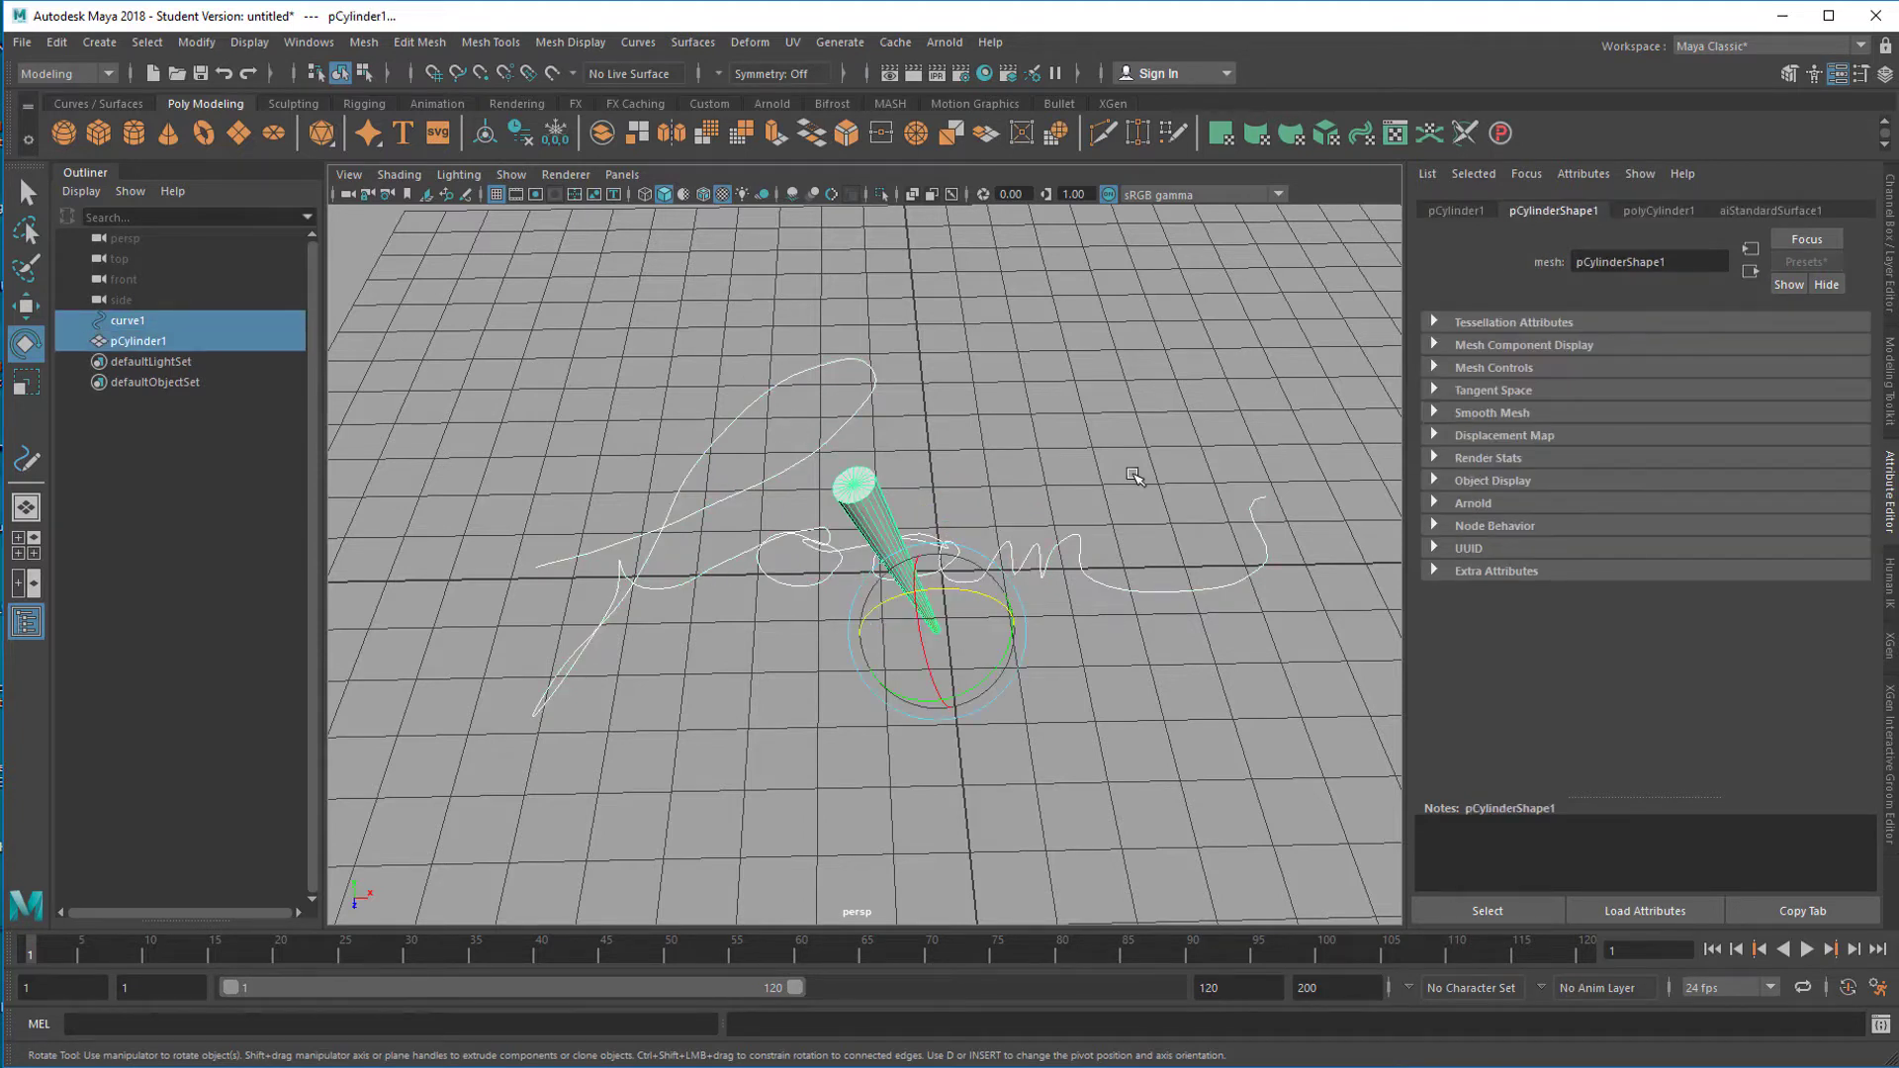
{"action": "left_click", "coordinate": [113, 74]}
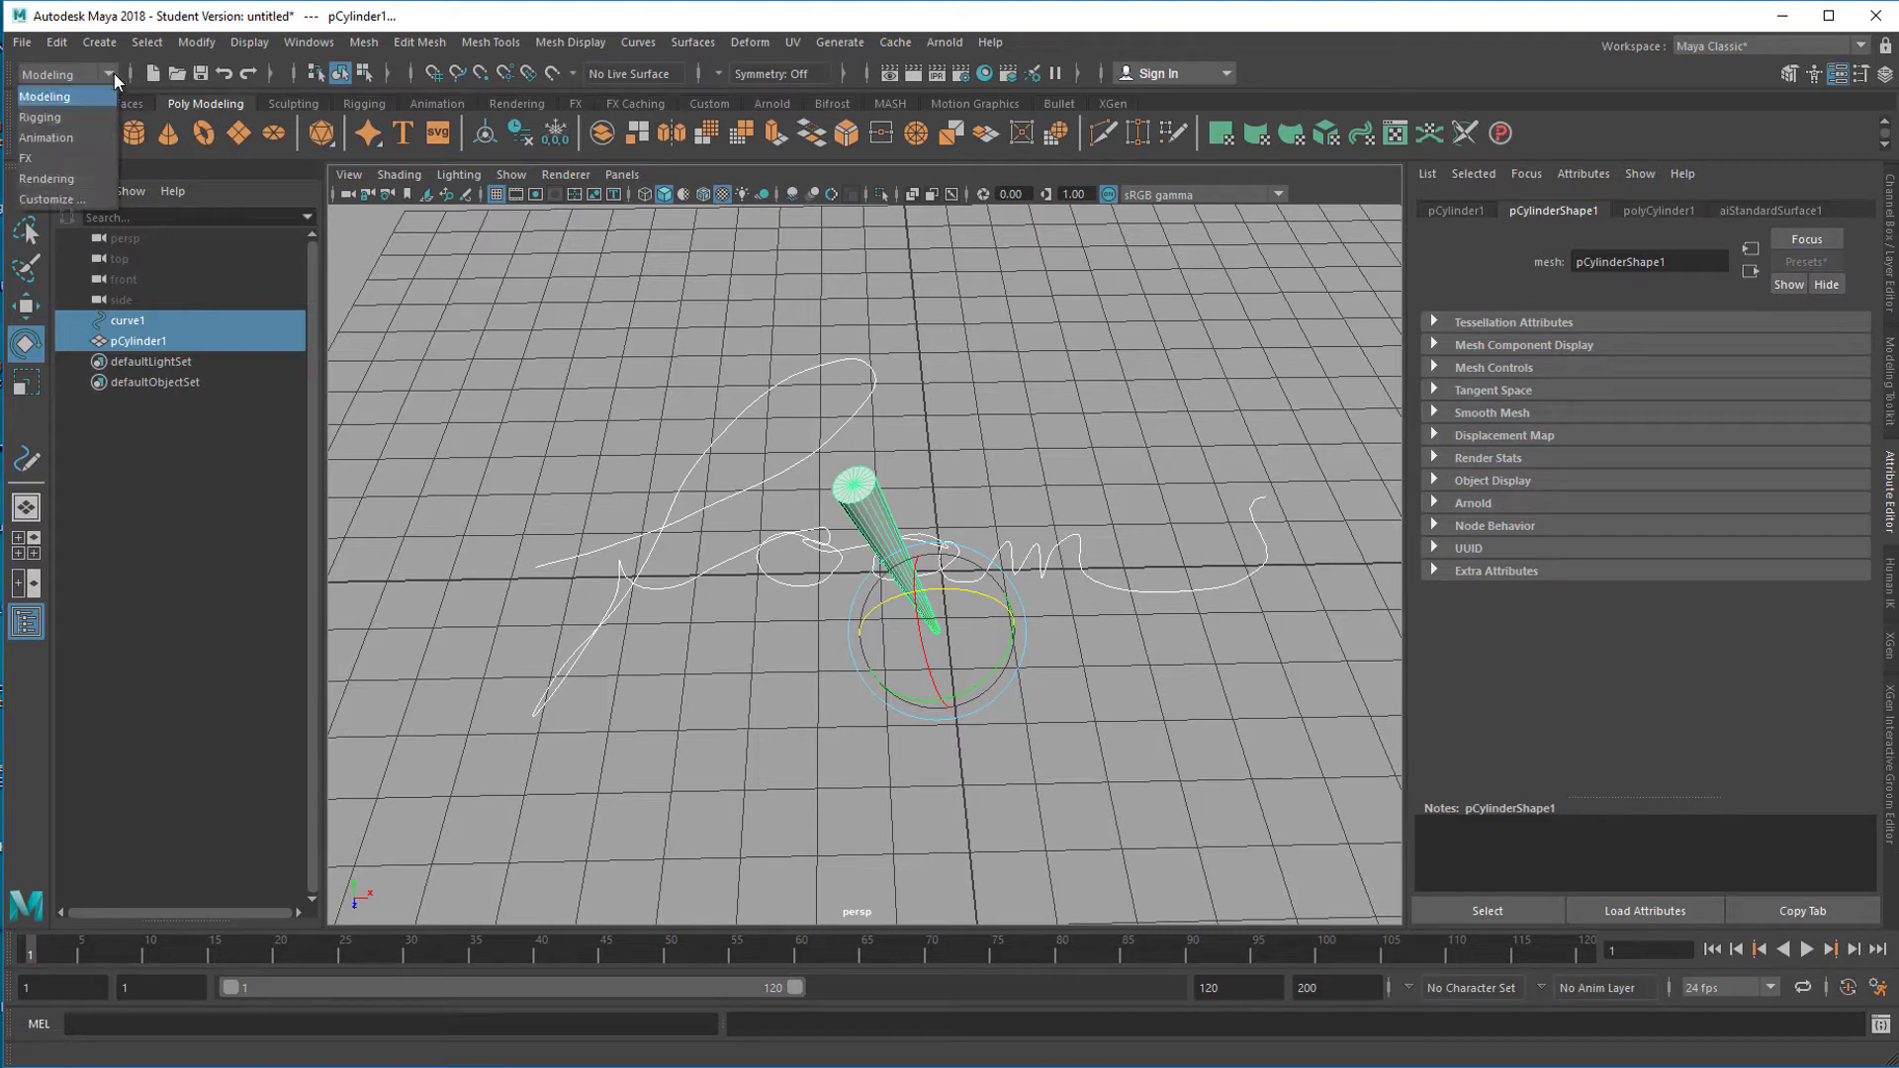
{"action": "left_click", "coordinate": [87, 137]}
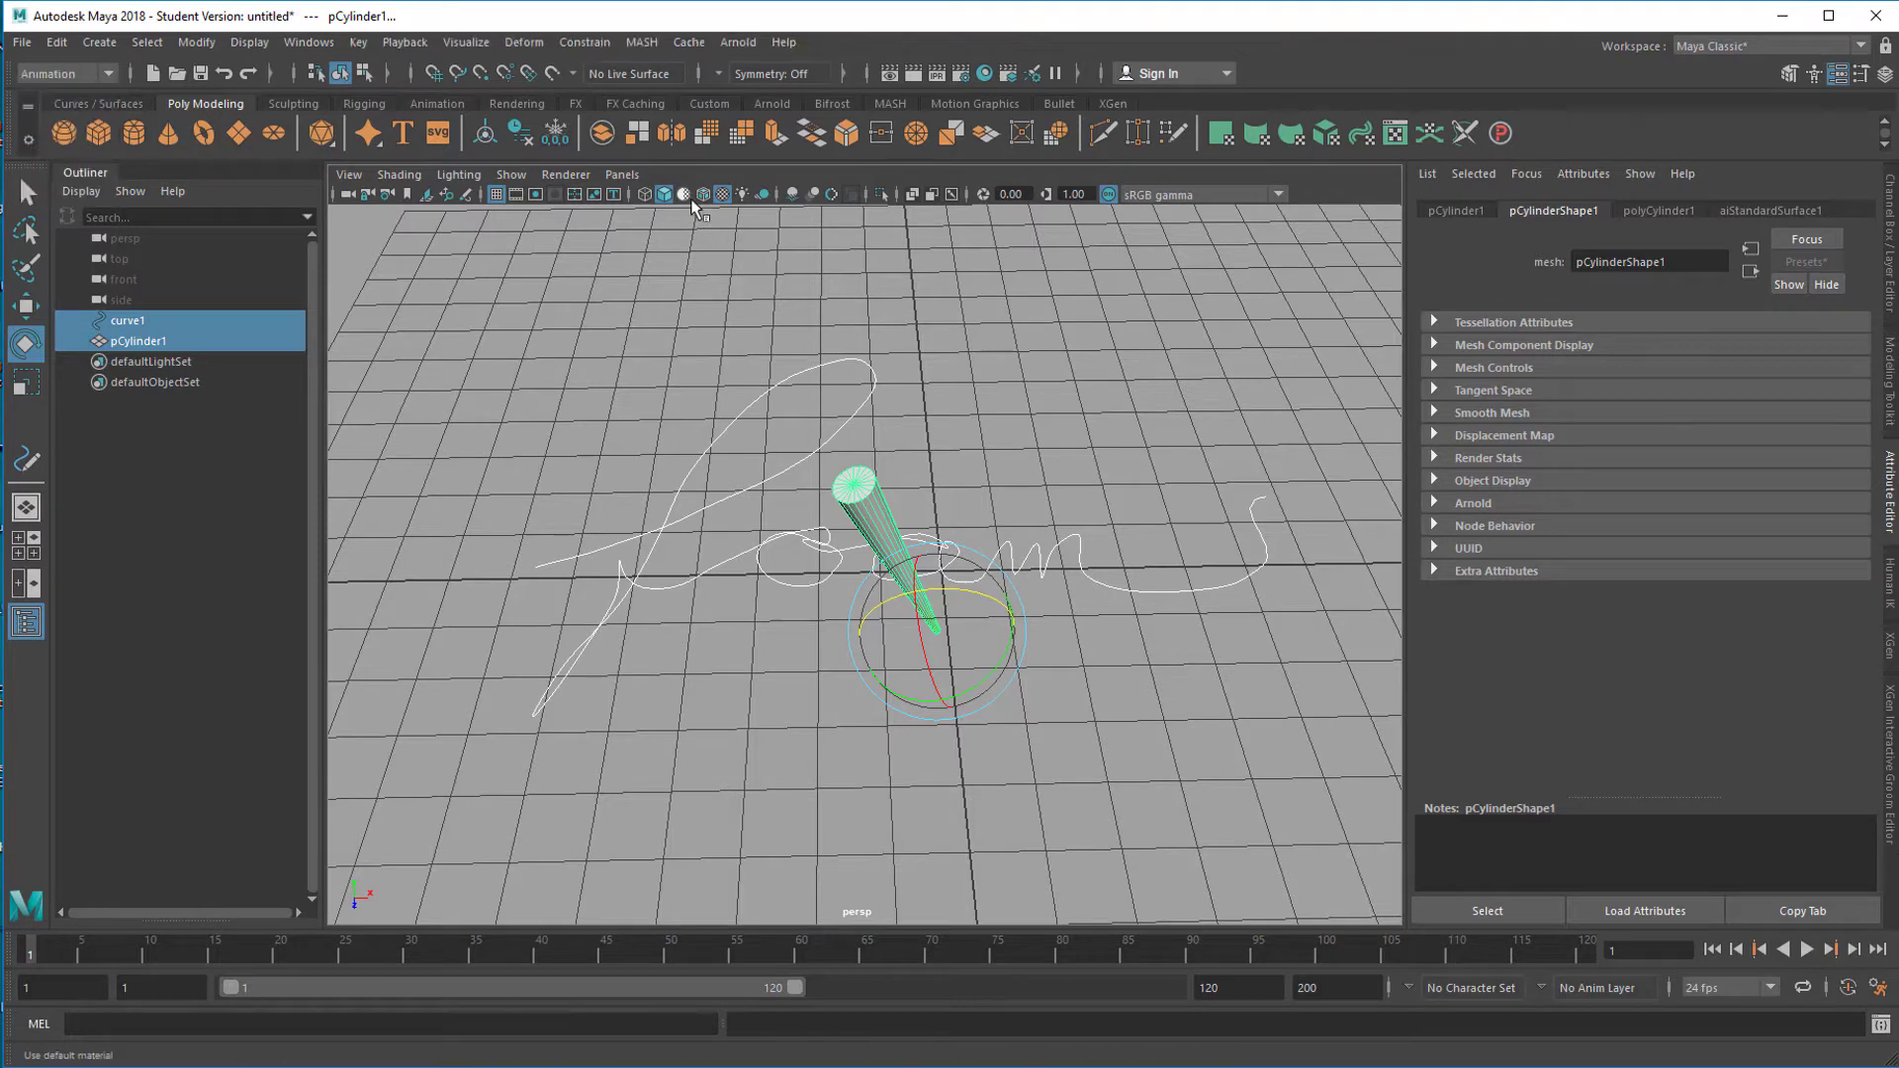
{"action": "left_click", "coordinate": [585, 41]}
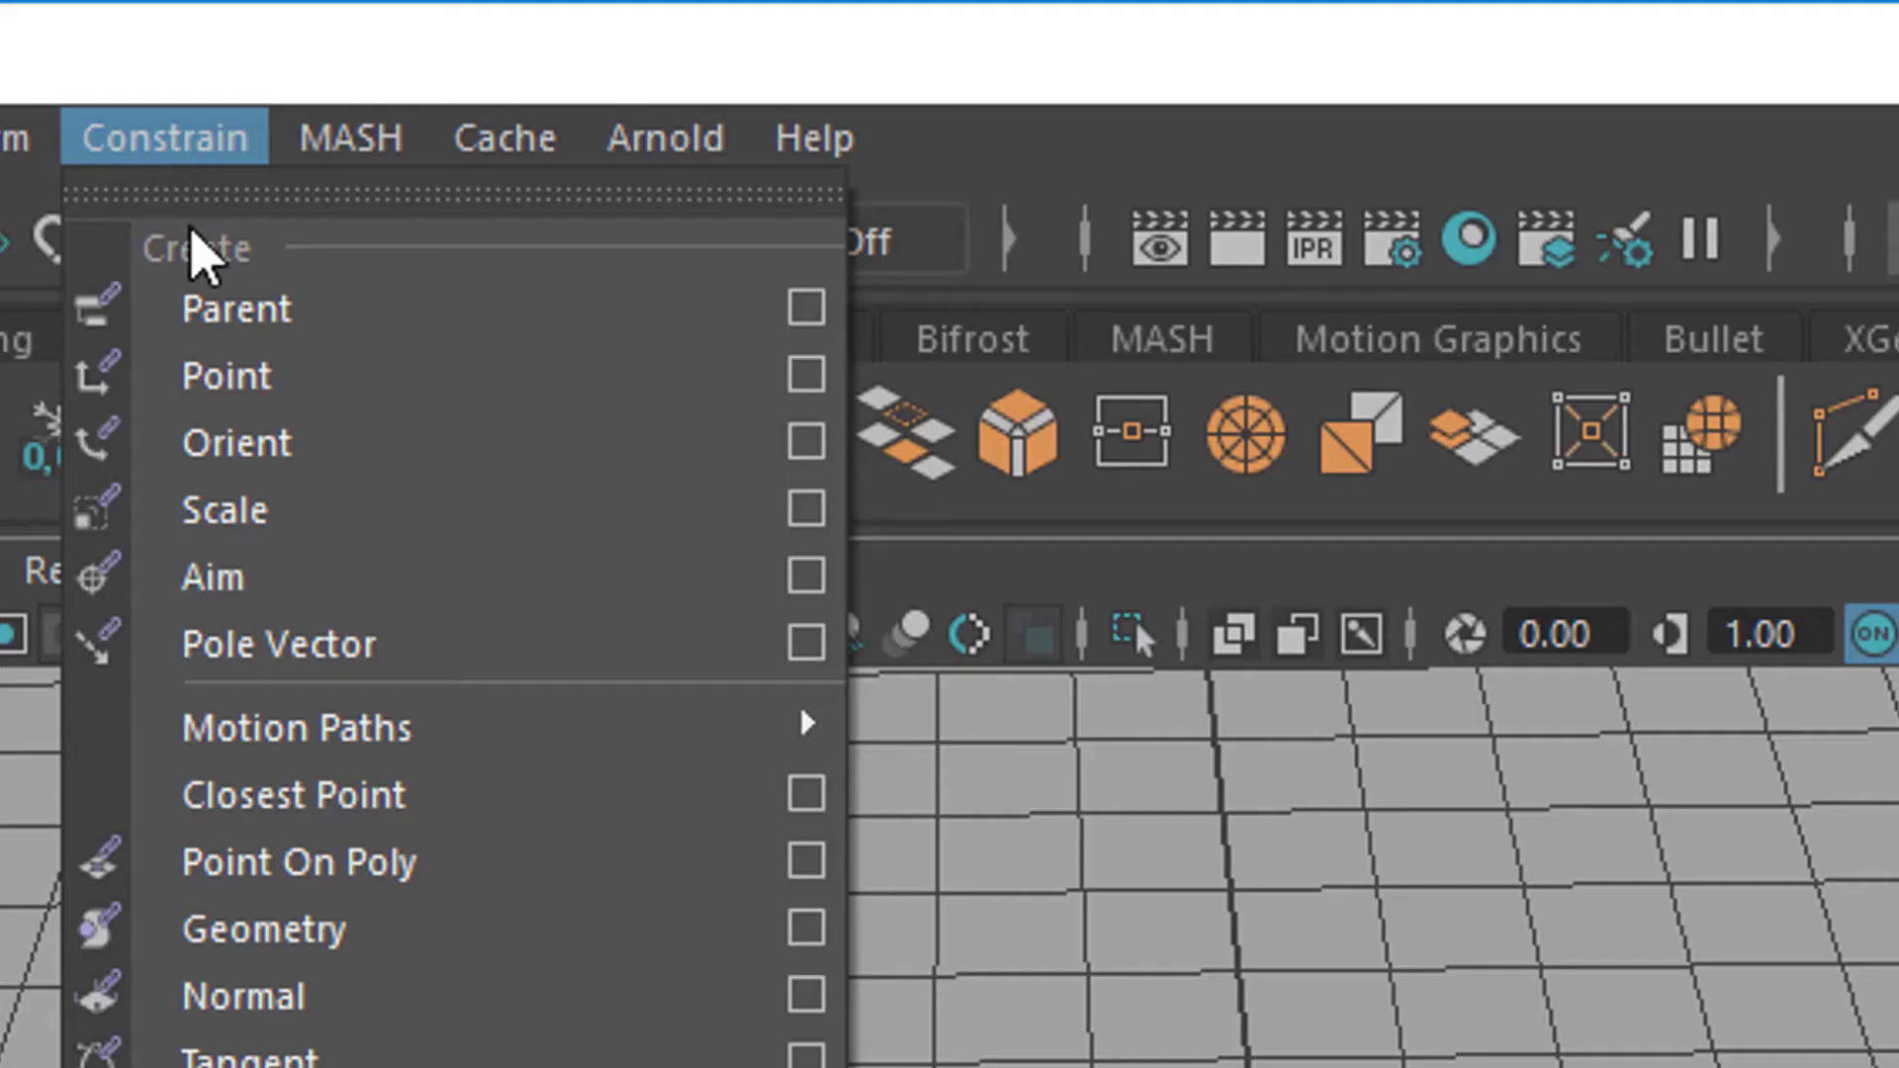
{"action": "mouse_move", "coordinate": [360, 752]}
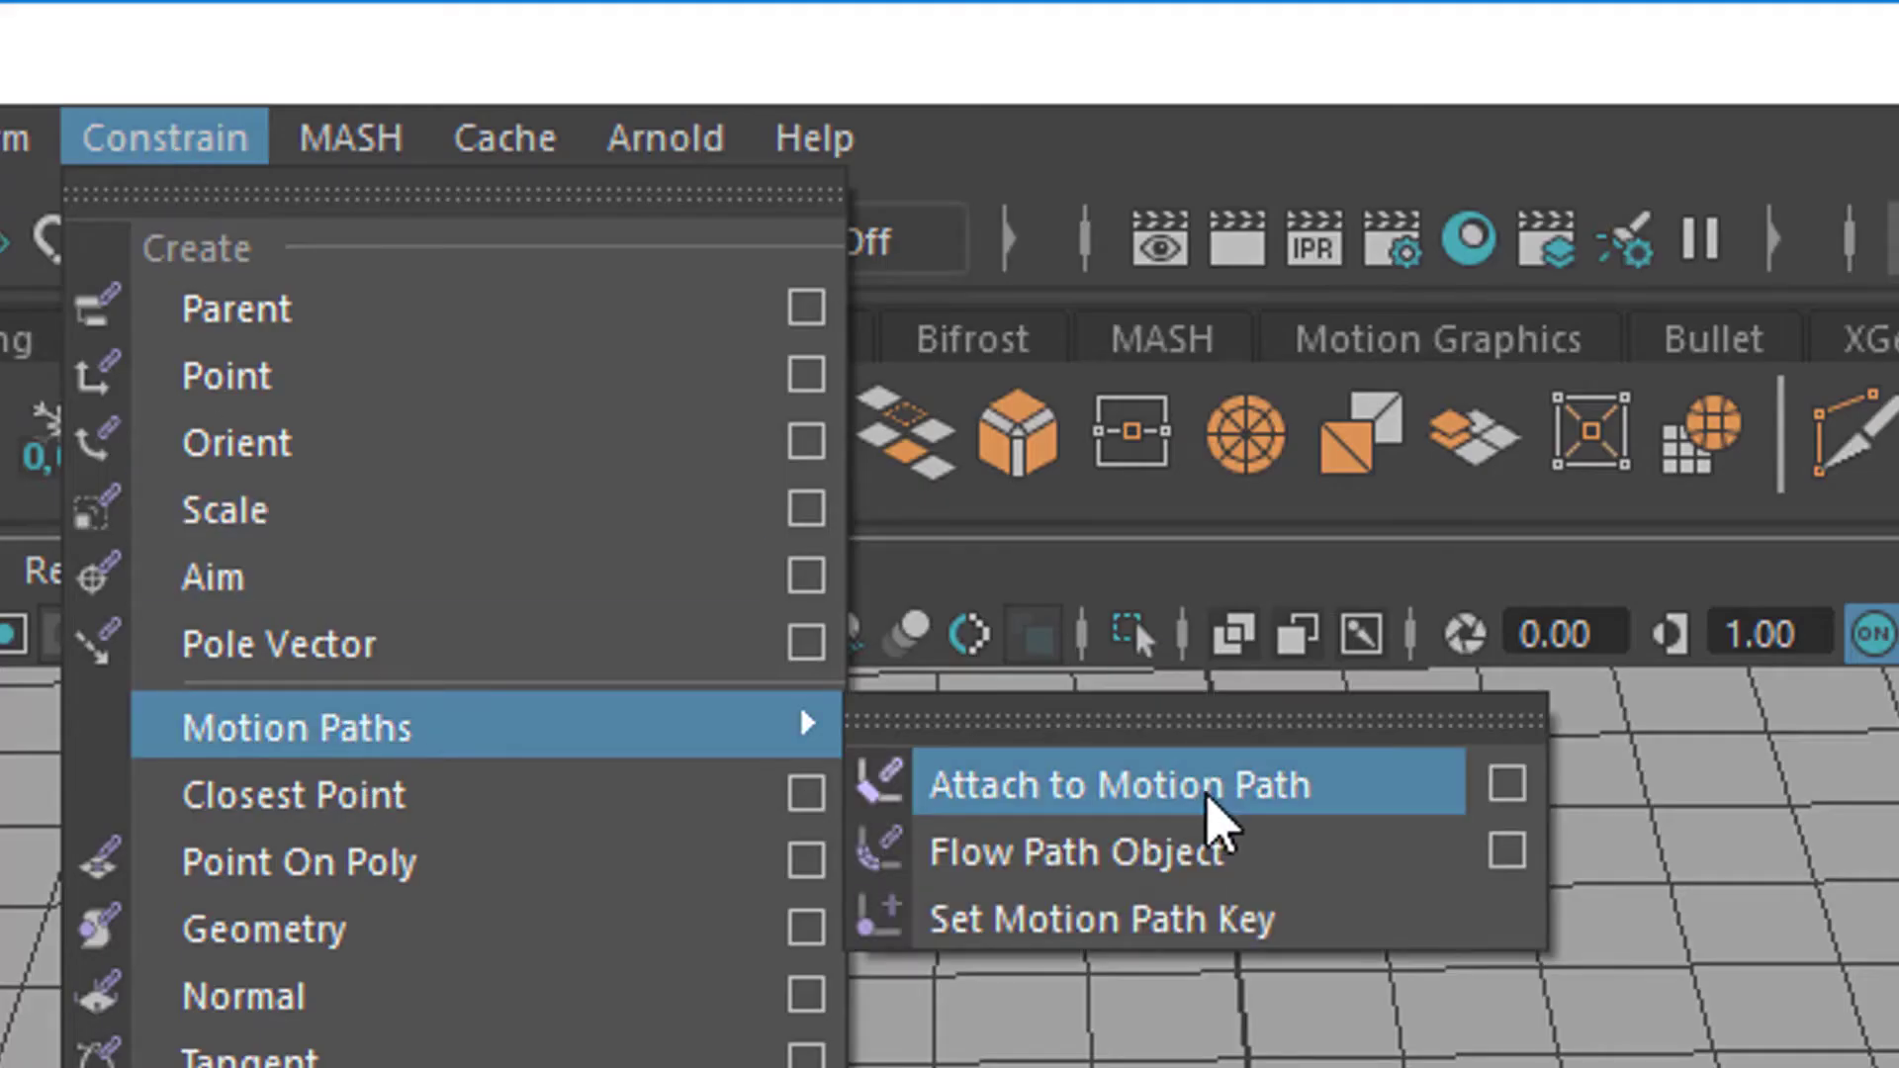
{"action": "left_click", "coordinate": [1505, 786]}
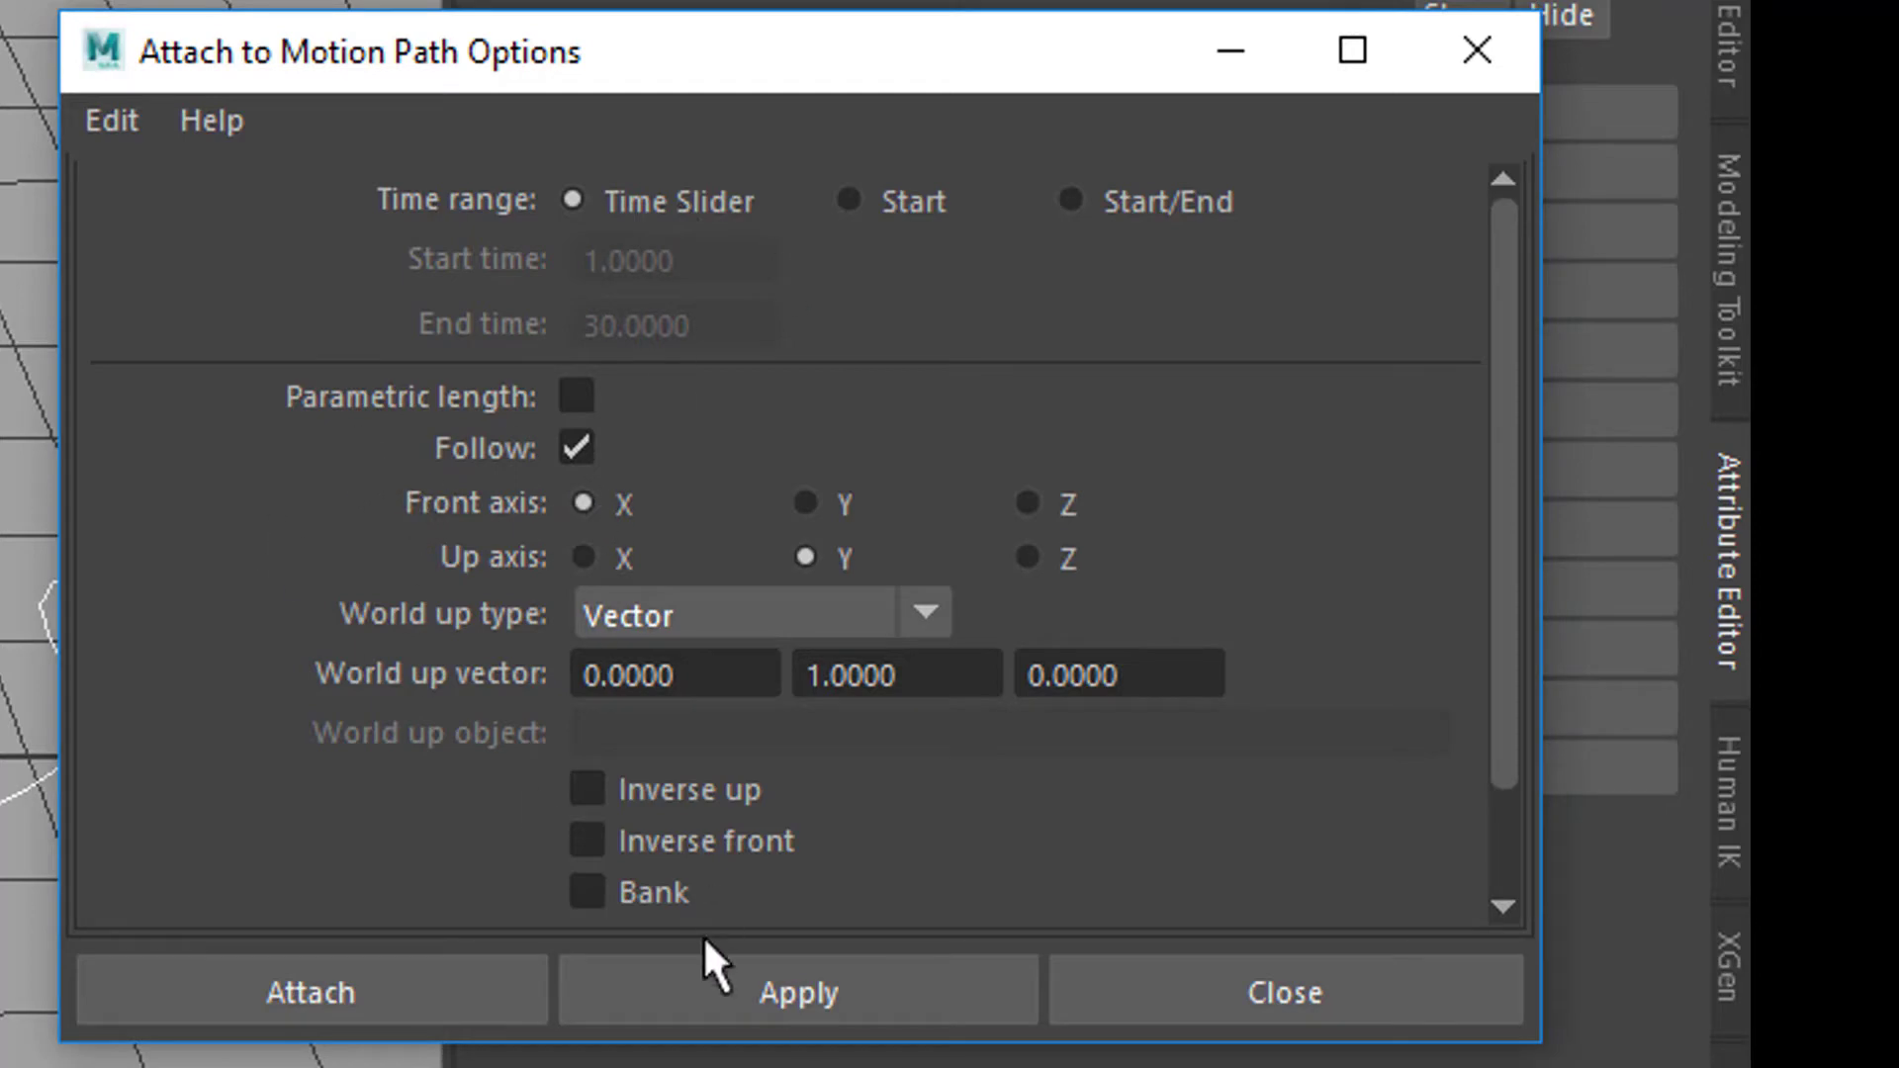
{"action": "left_click", "coordinate": [795, 994]}
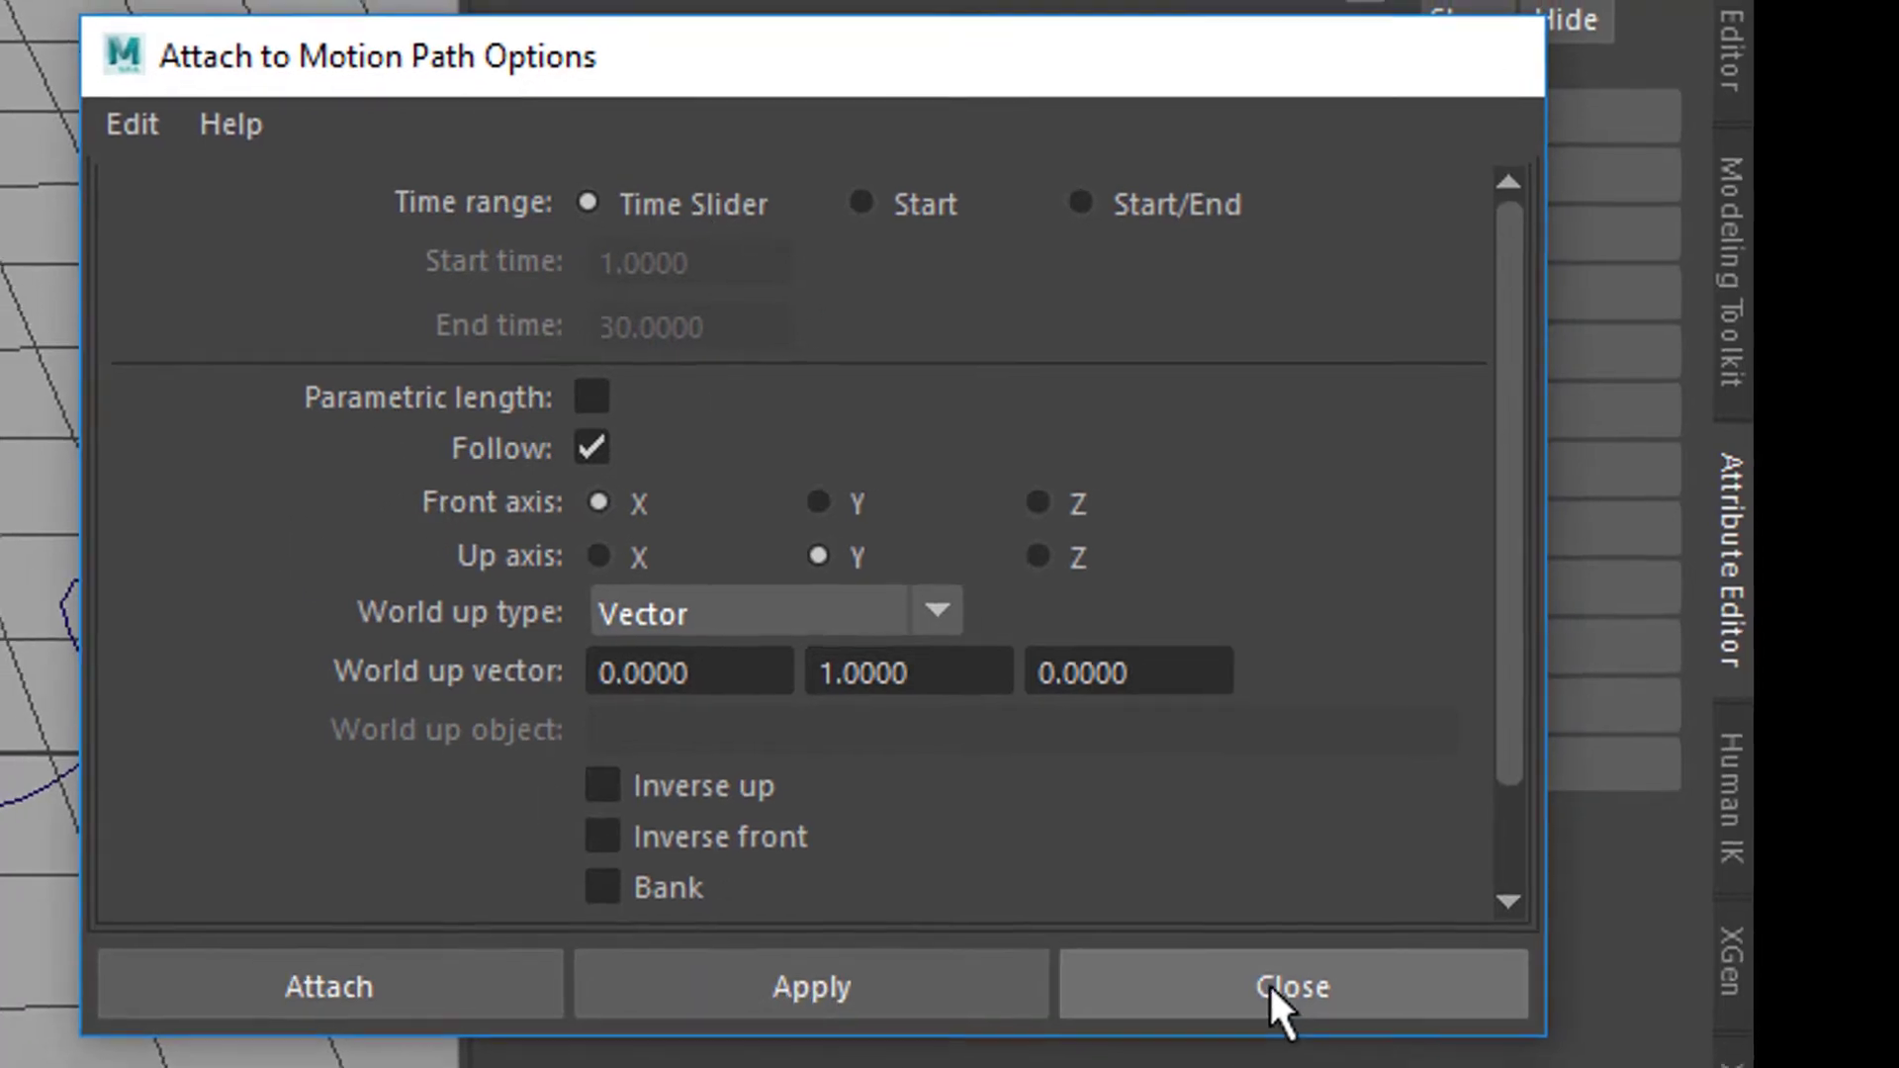
{"action": "left_click", "coordinate": [1270, 987]}
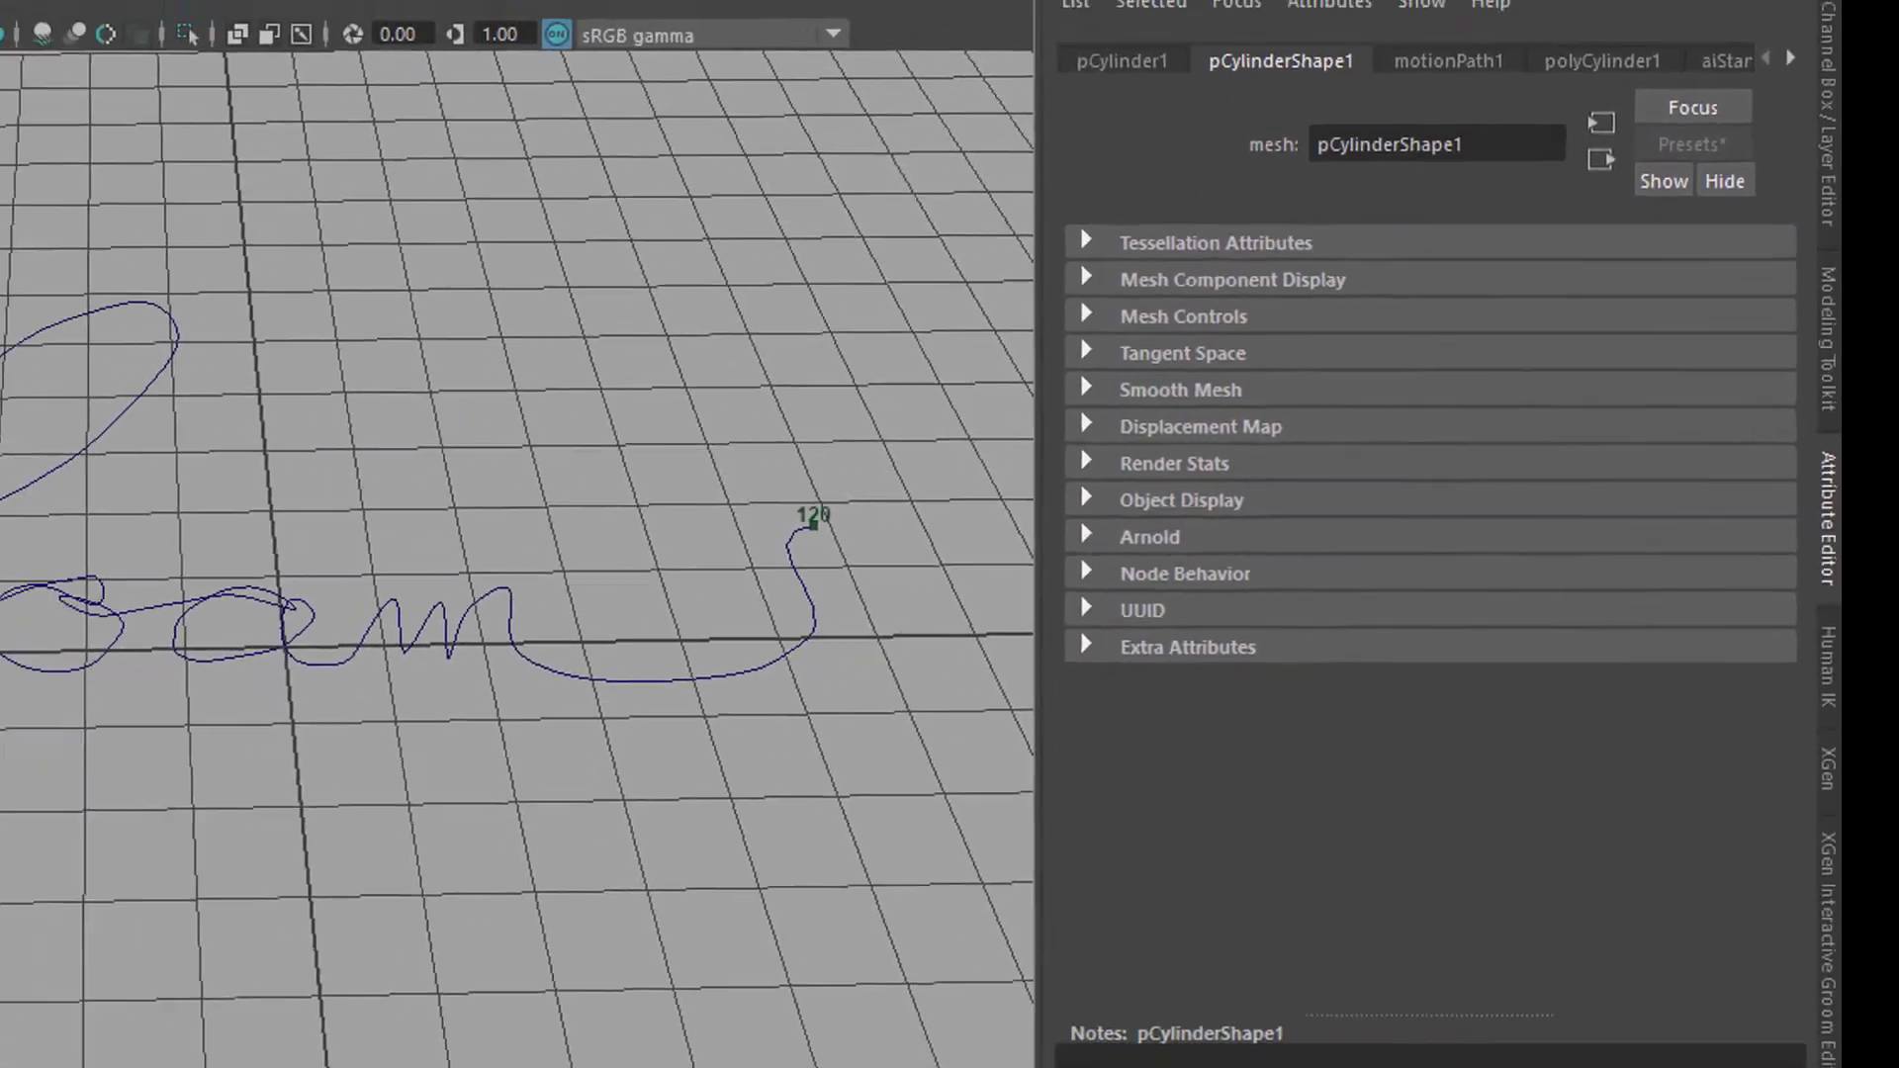
{"action": "left_click", "coordinate": [1784, 1018]}
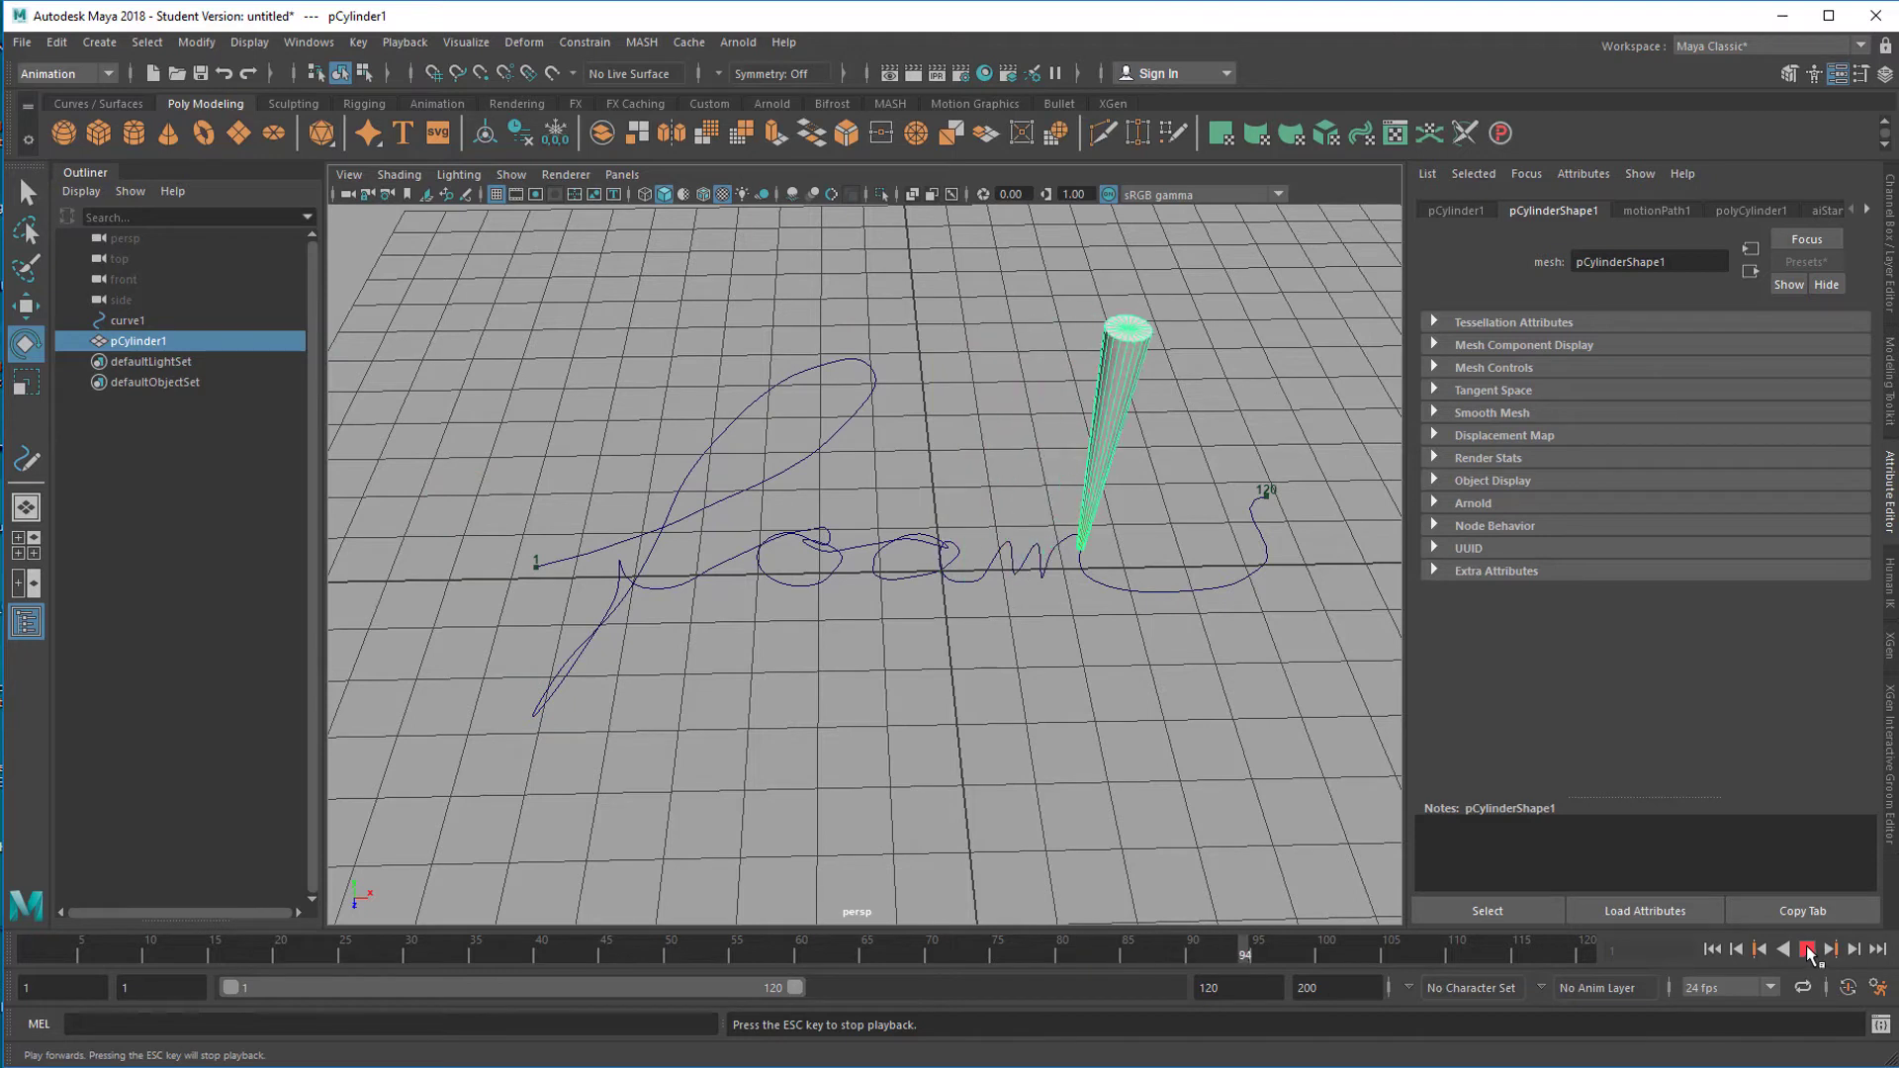
{"action": "left_click", "coordinate": [1807, 949]}
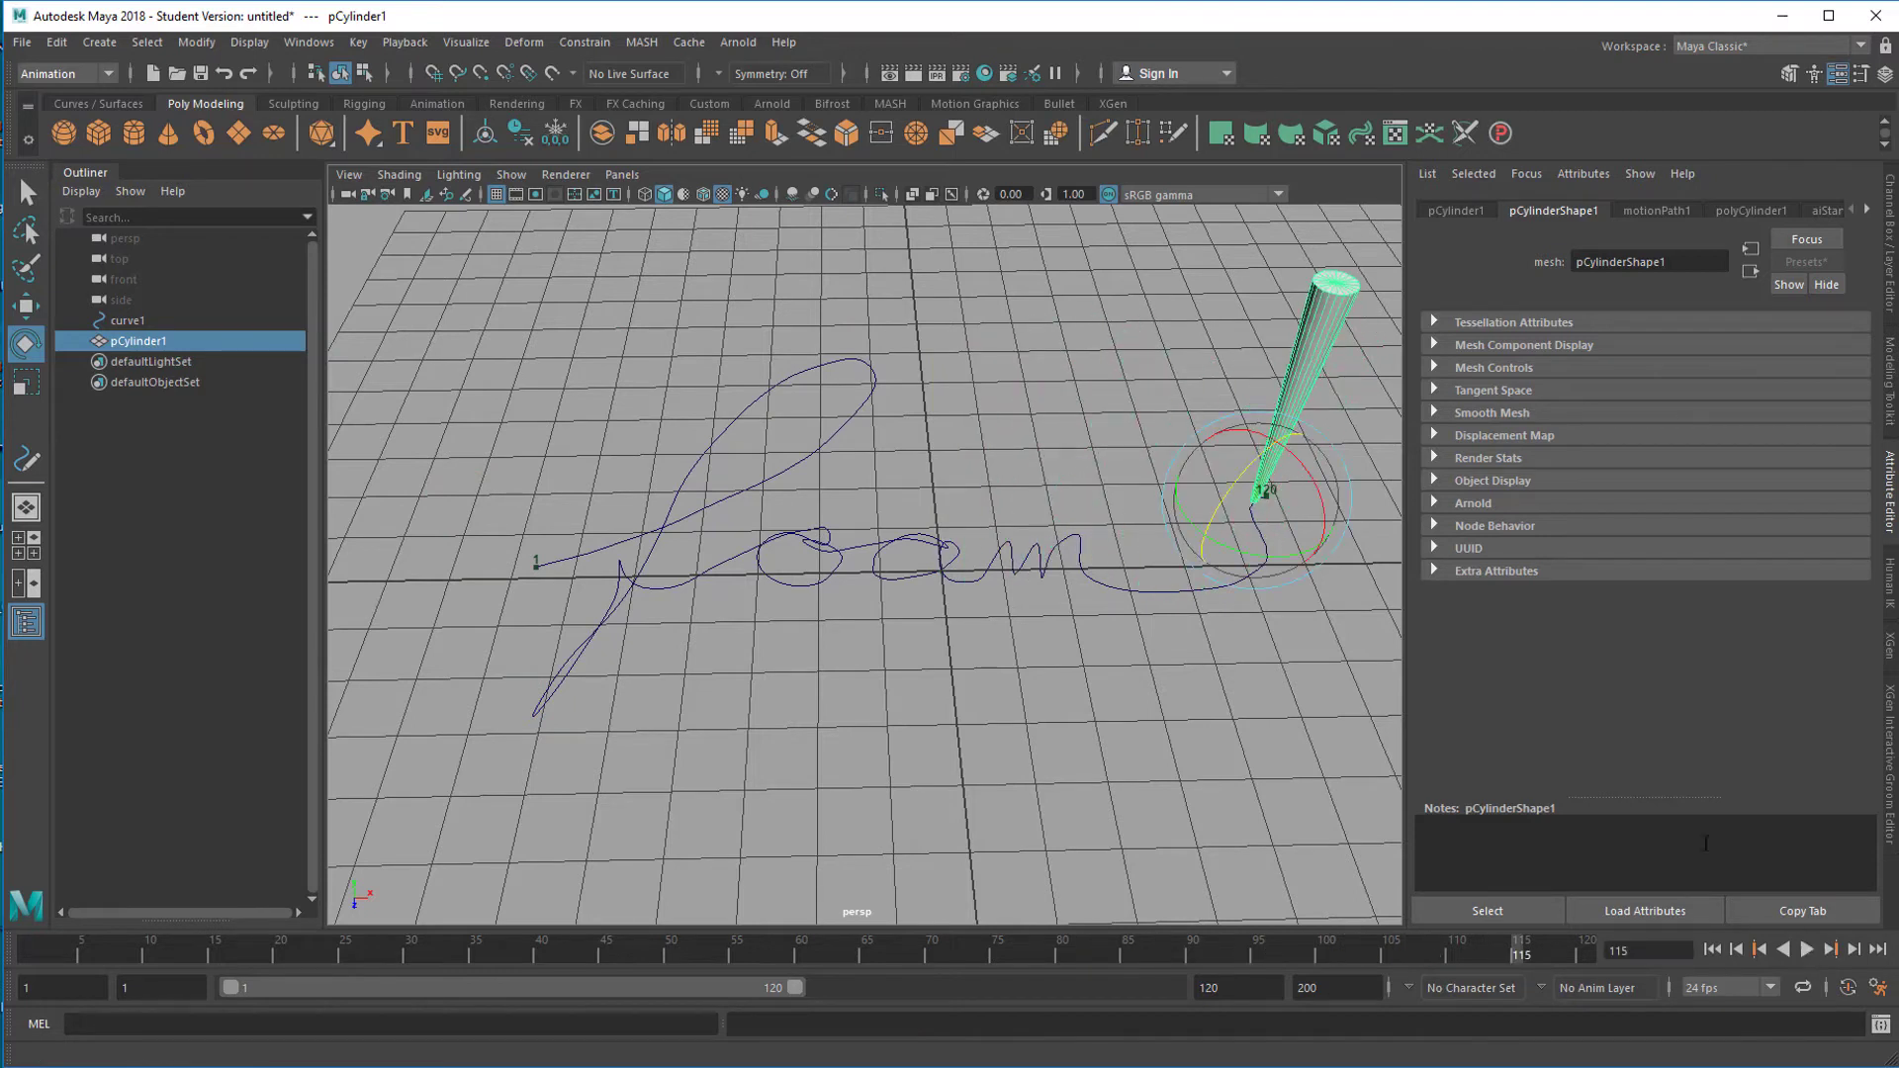
Step: Select the cylinder's motionPath1 node and examine its U Value animation curve in the Graph Editor
{"action": "left_click", "coordinate": [1654, 210]}
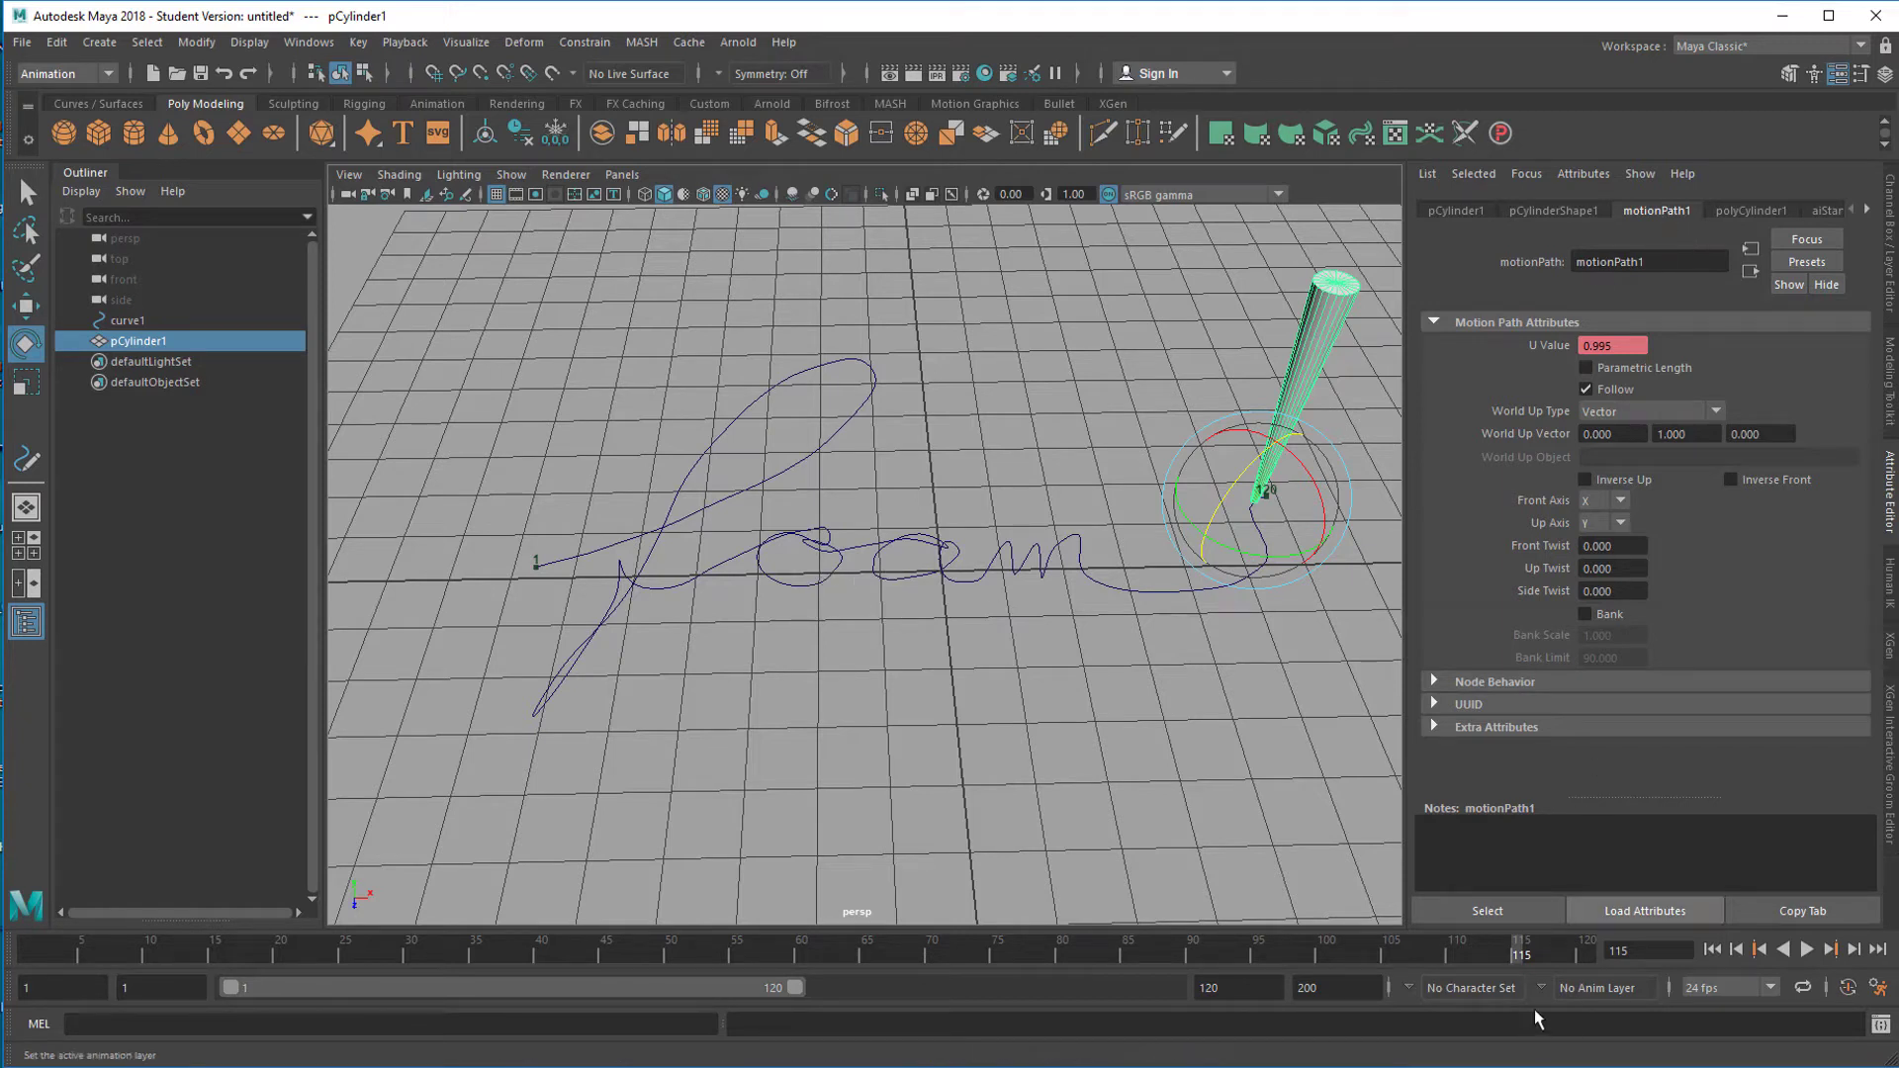
{"action": "left_click", "coordinate": [1504, 908]}
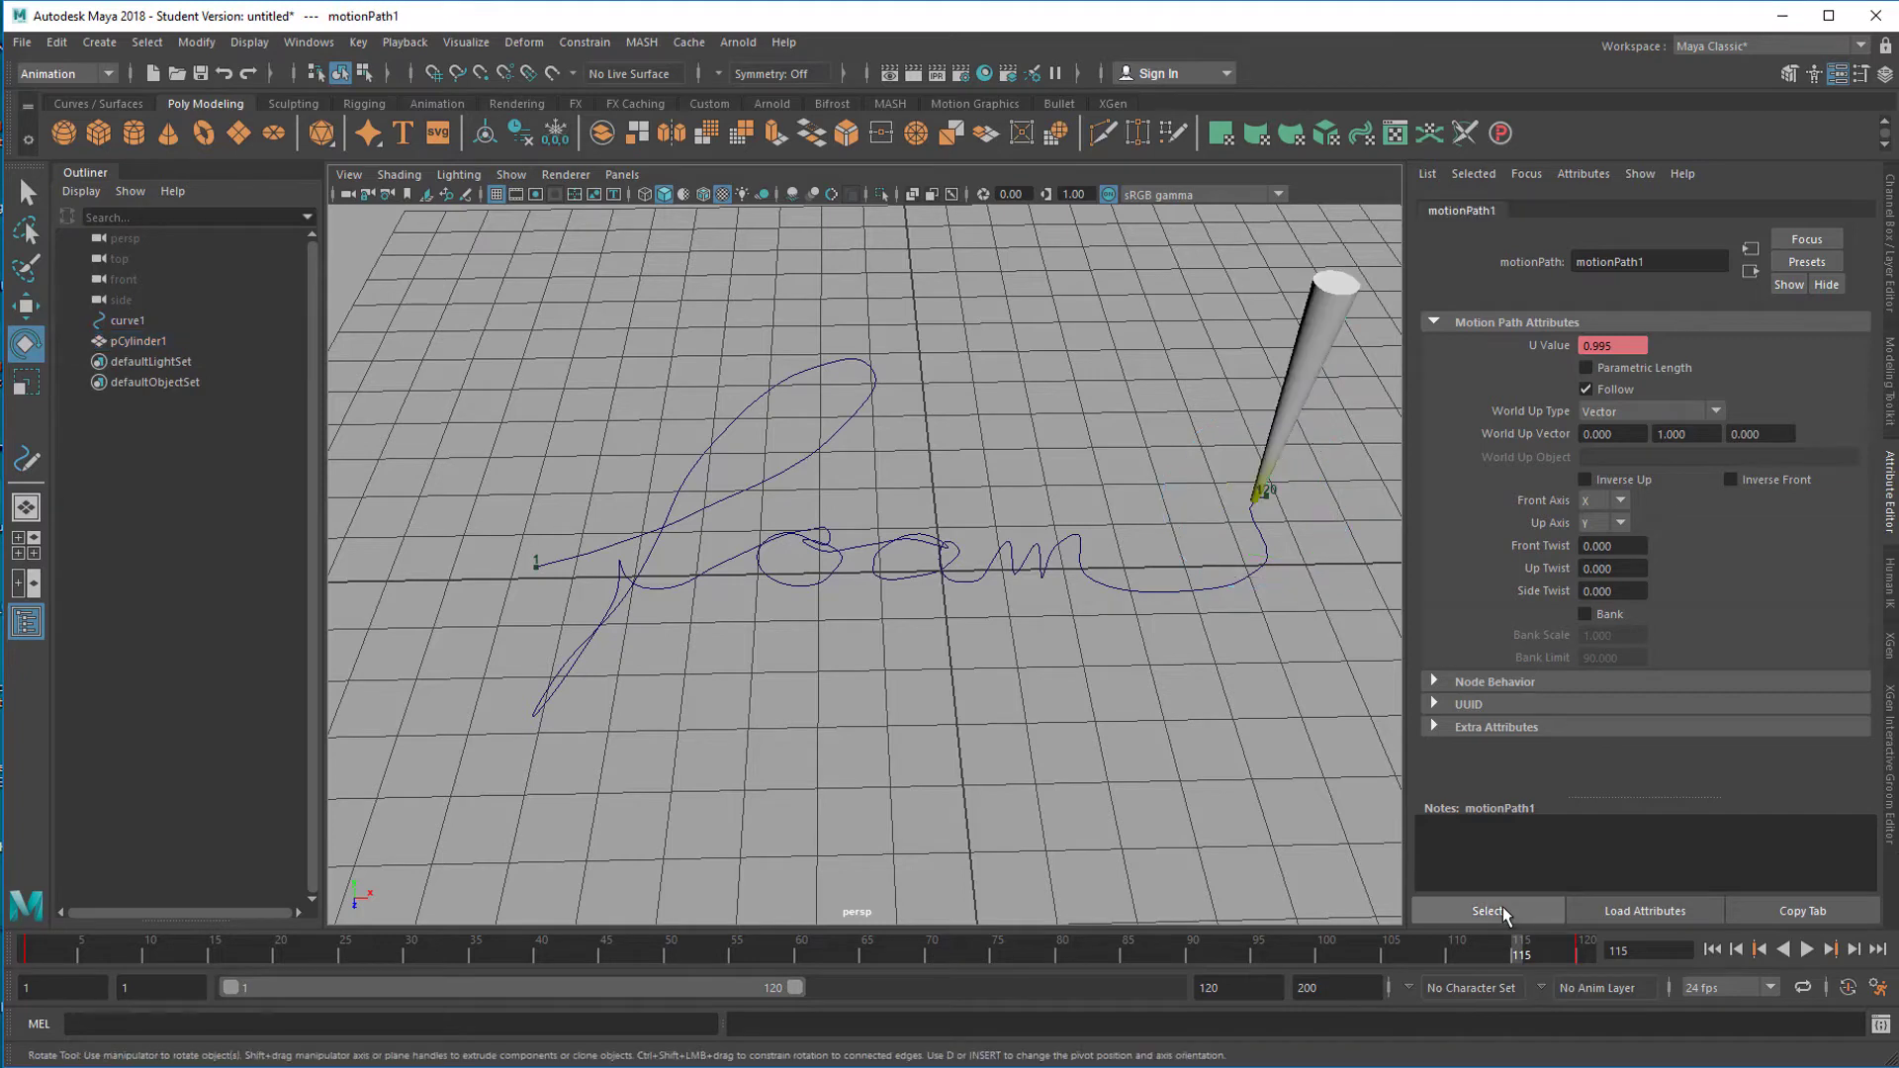
{"action": "left_click", "coordinate": [309, 41]}
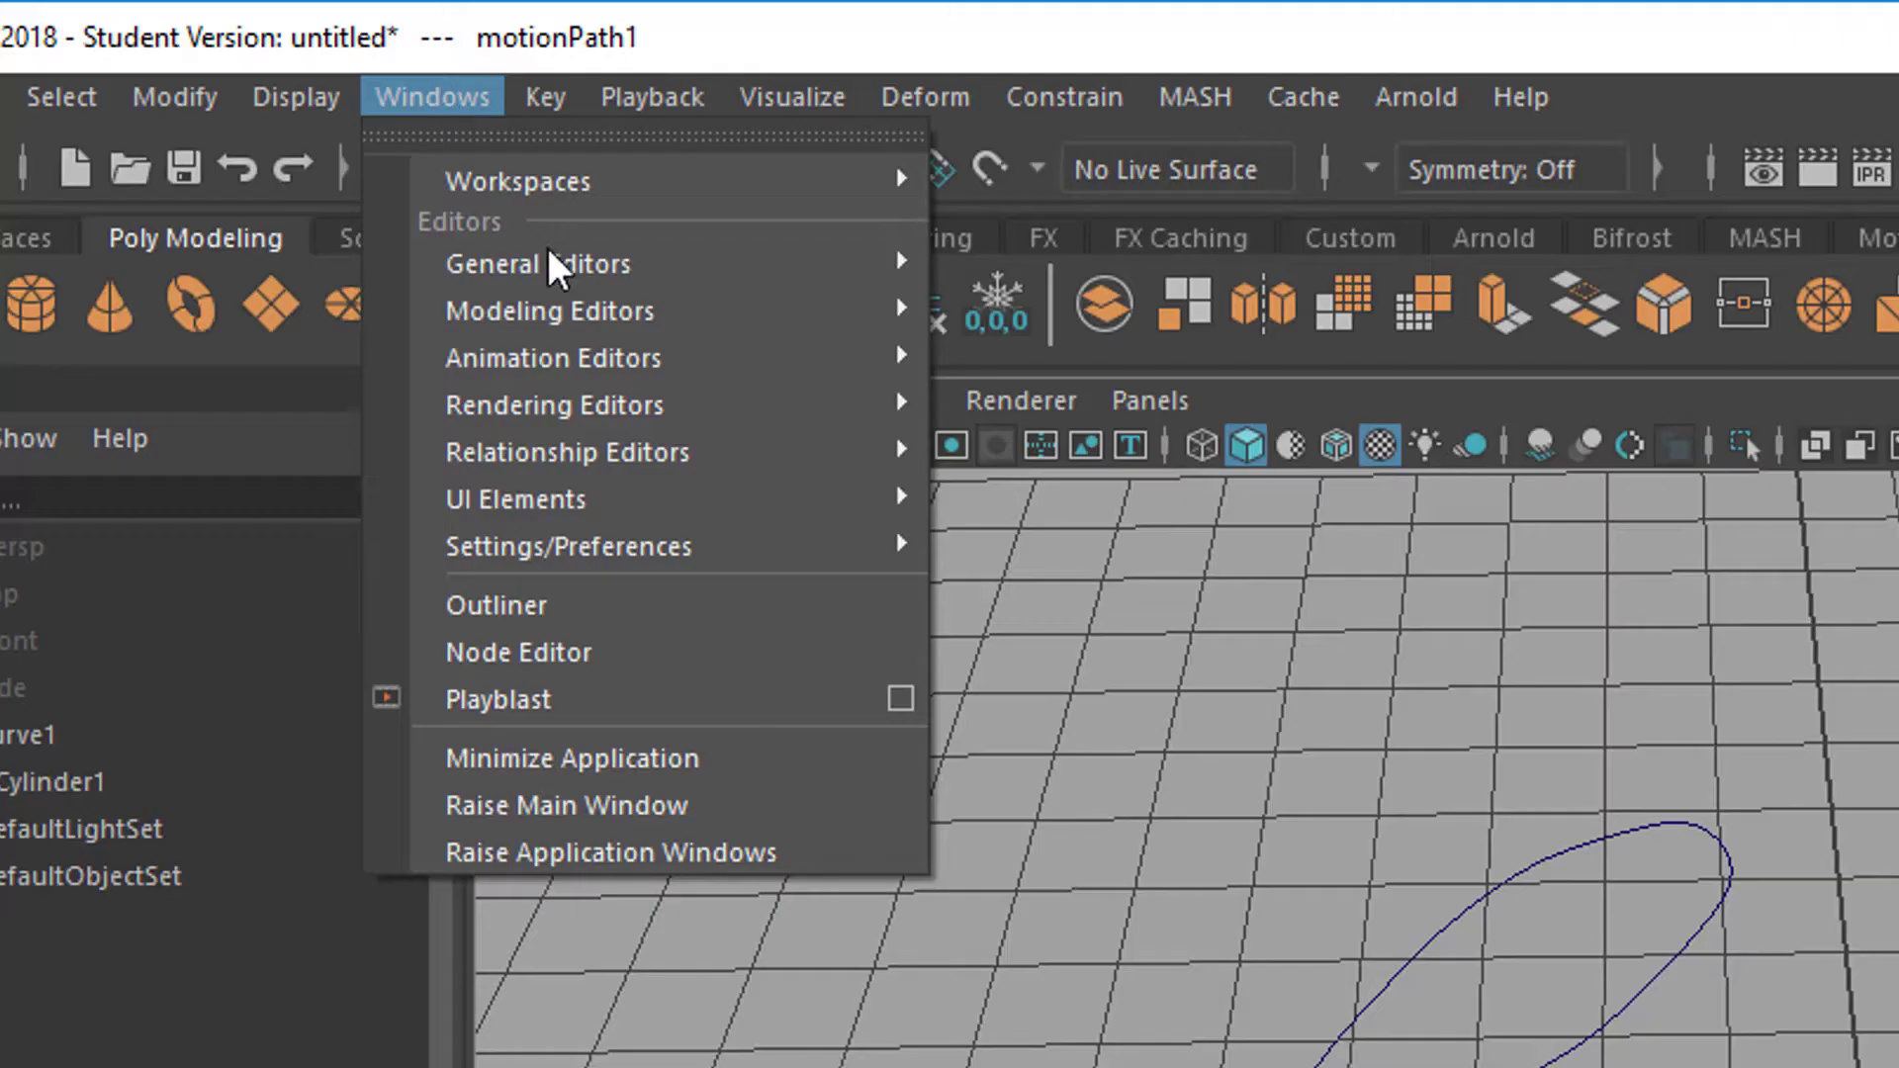
{"action": "mouse_move", "coordinate": [610, 352]}
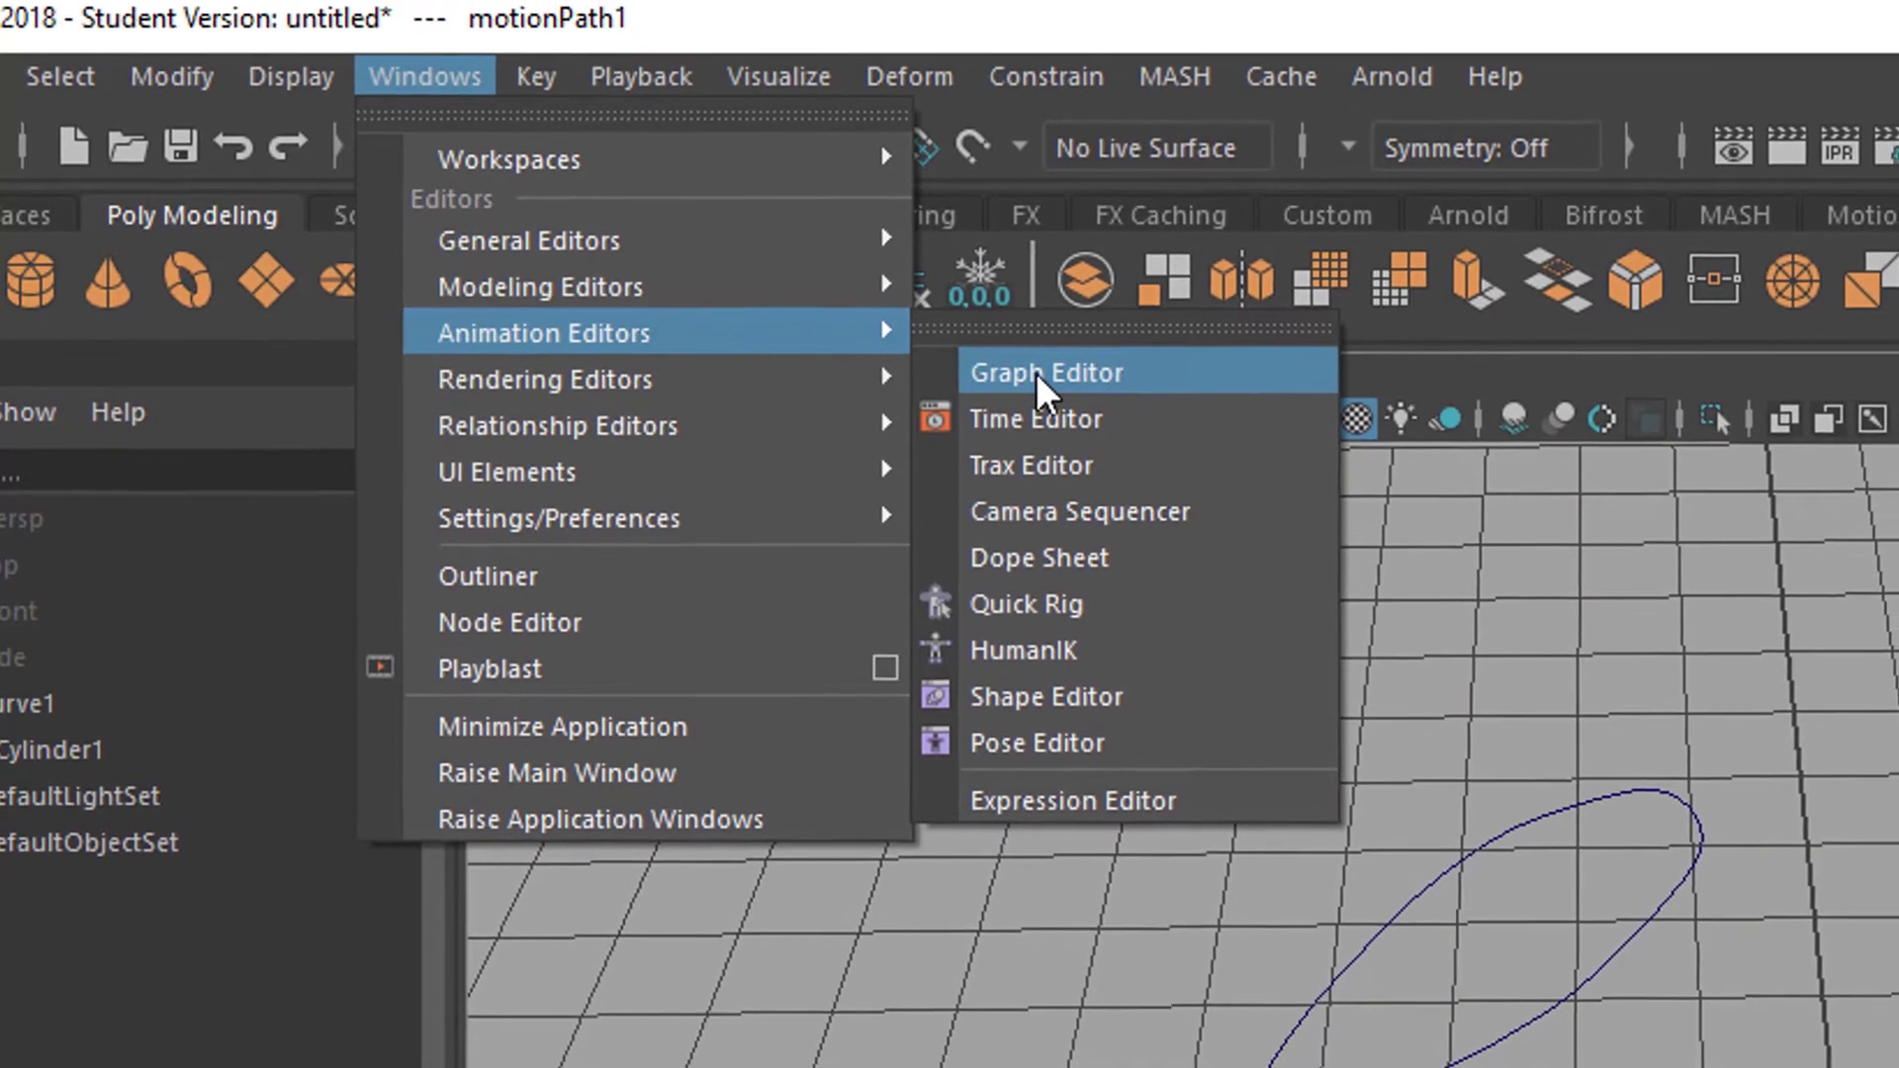
{"action": "left_click", "coordinate": [1061, 395]}
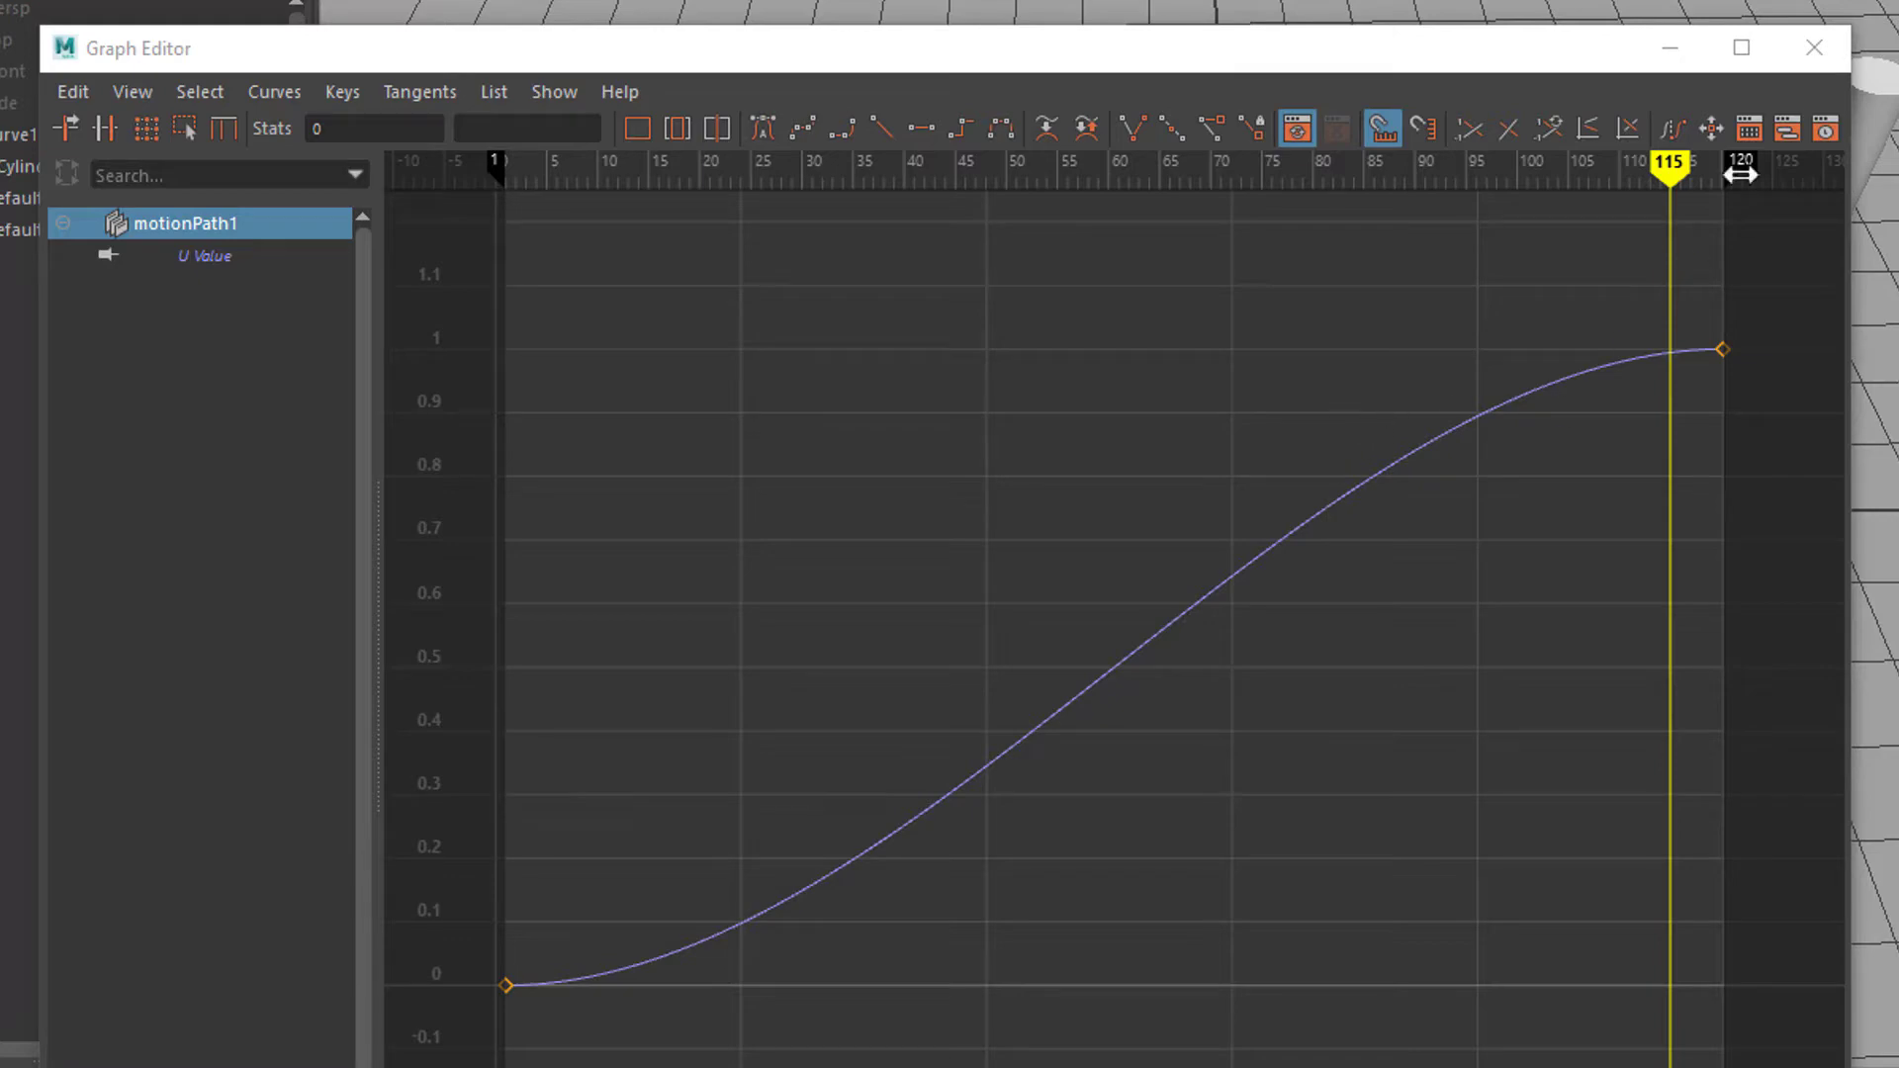
{"action": "left_click", "coordinate": [1814, 48]}
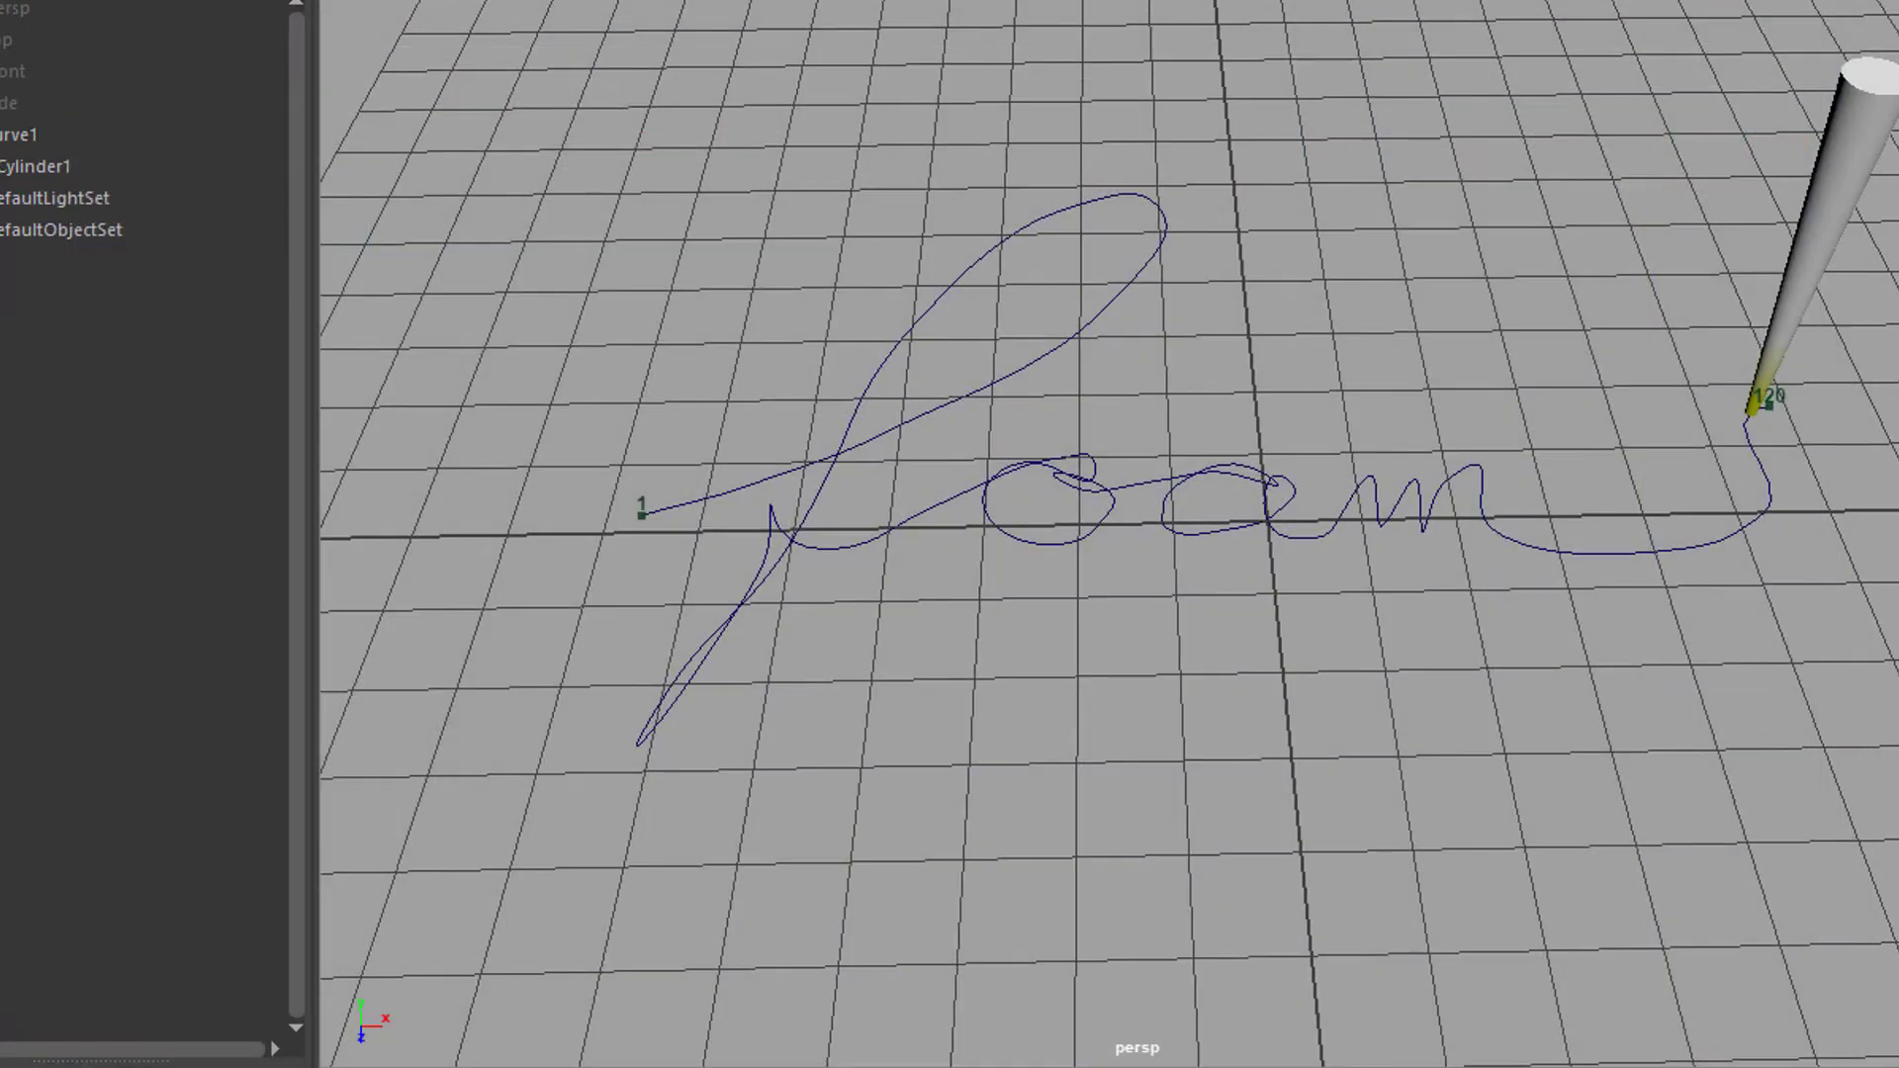
Step: Rewind the timeline to the start and play the cylinder's path animation, stopping at frame 29
{"action": "key", "text": "alt+shift+v"}
{"action": "key", "text": "alt+v"}
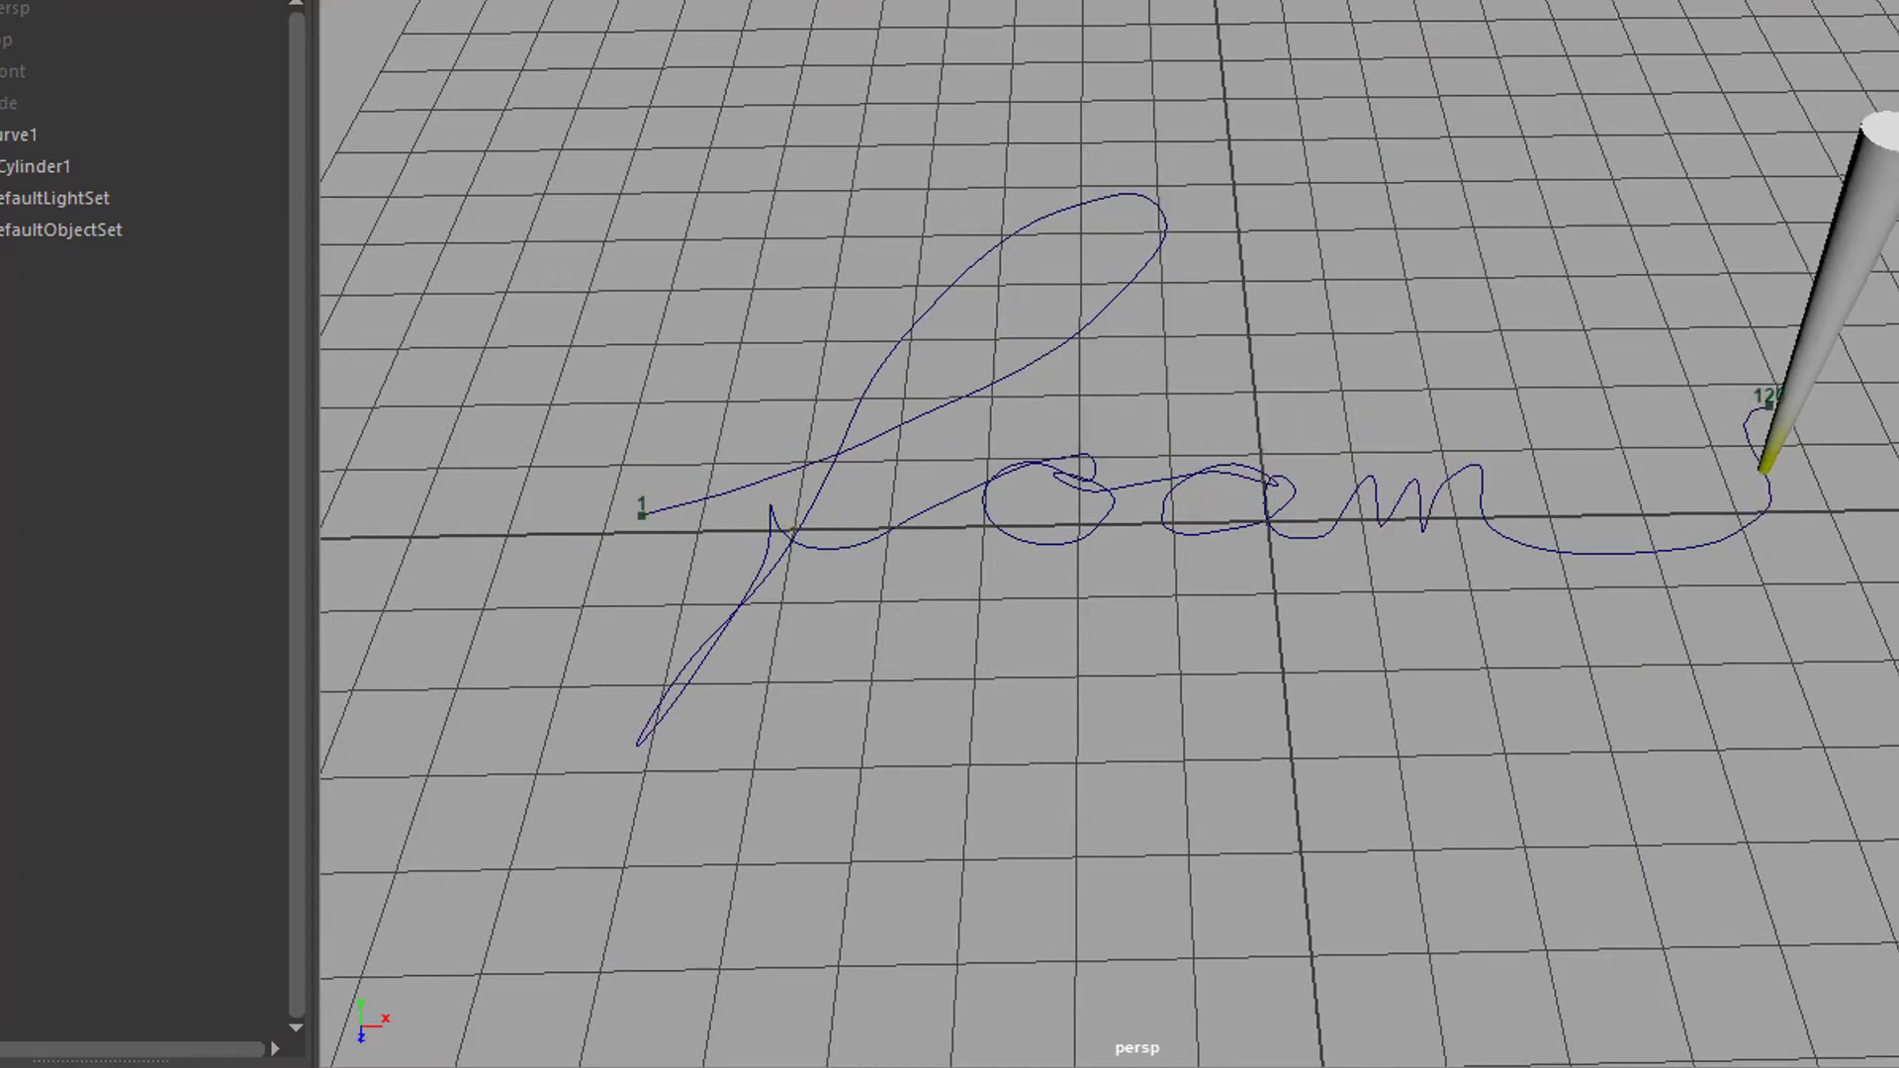
{"action": "key", "text": "alt+v"}
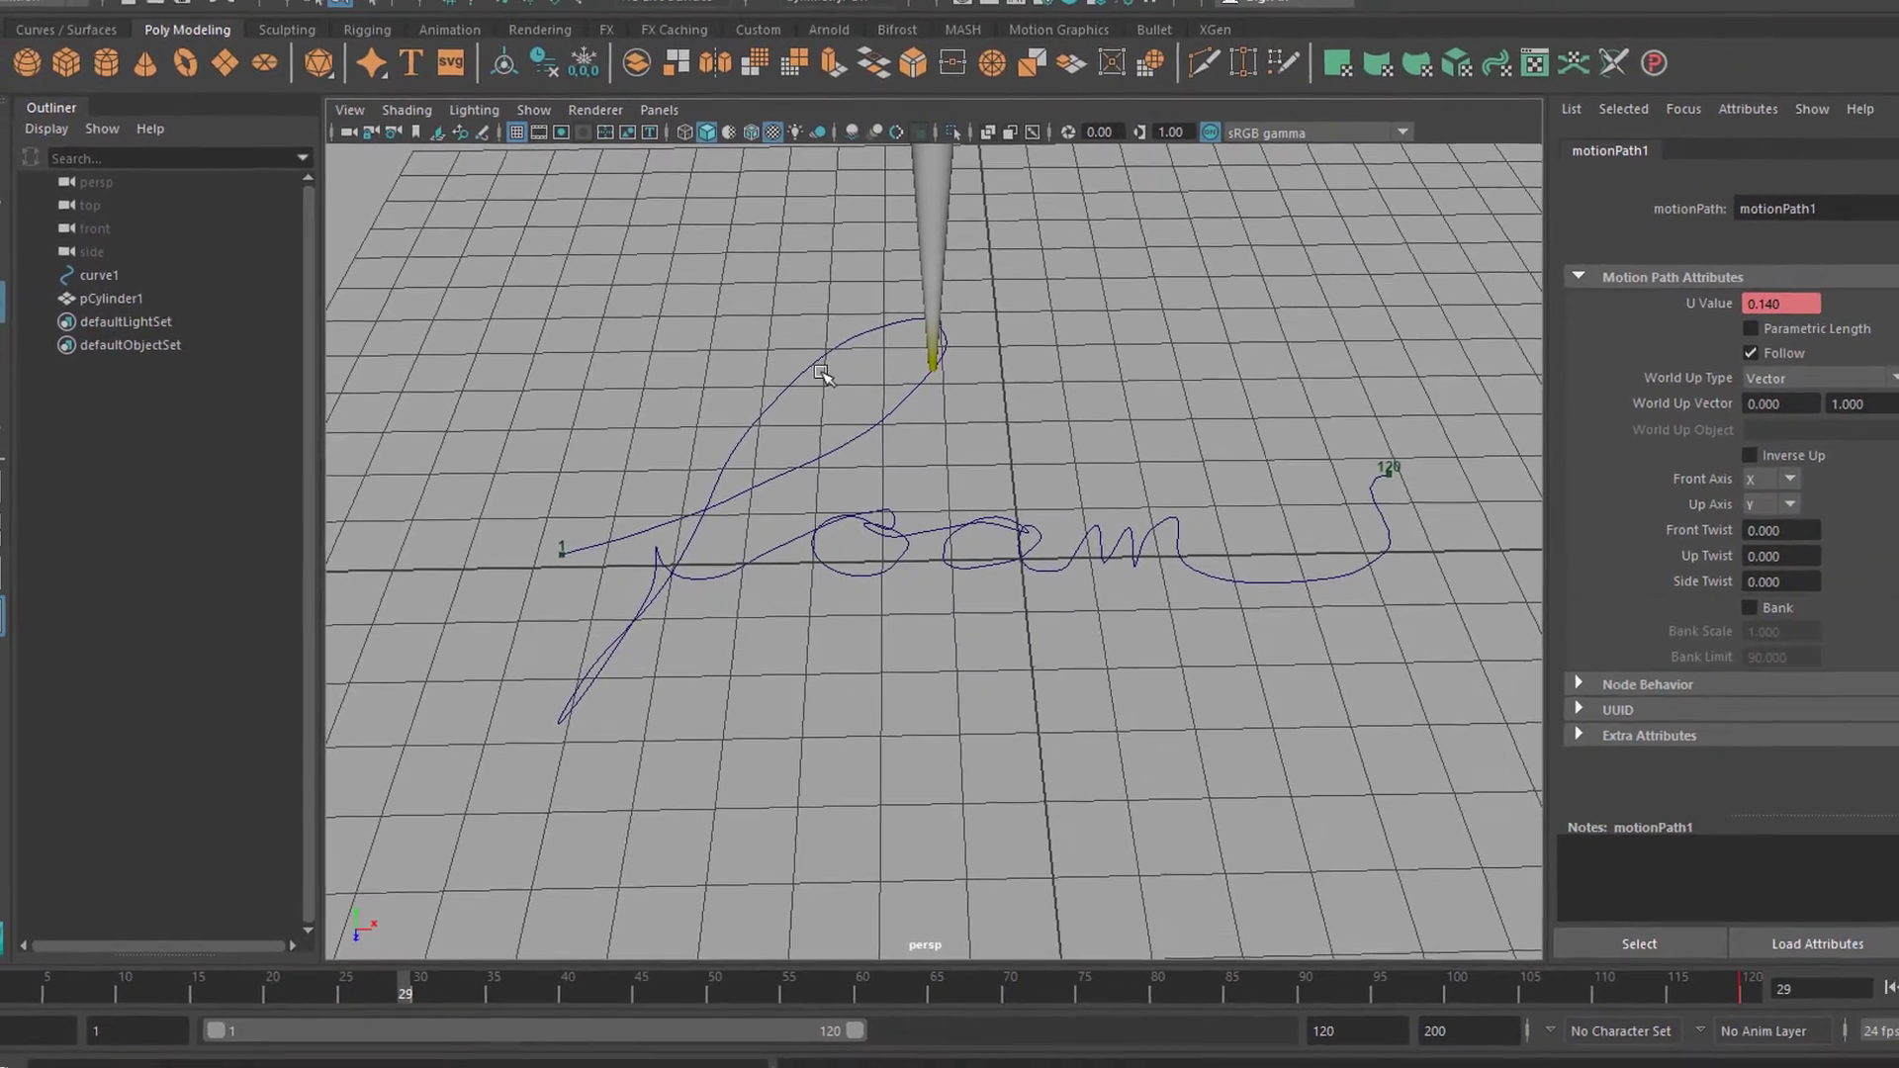
Step: Switch to the Modeling menu set and load the oilBlue.mel brush from the Paint Effects Oils examples
{"action": "left_click", "coordinate": [70, 20]}
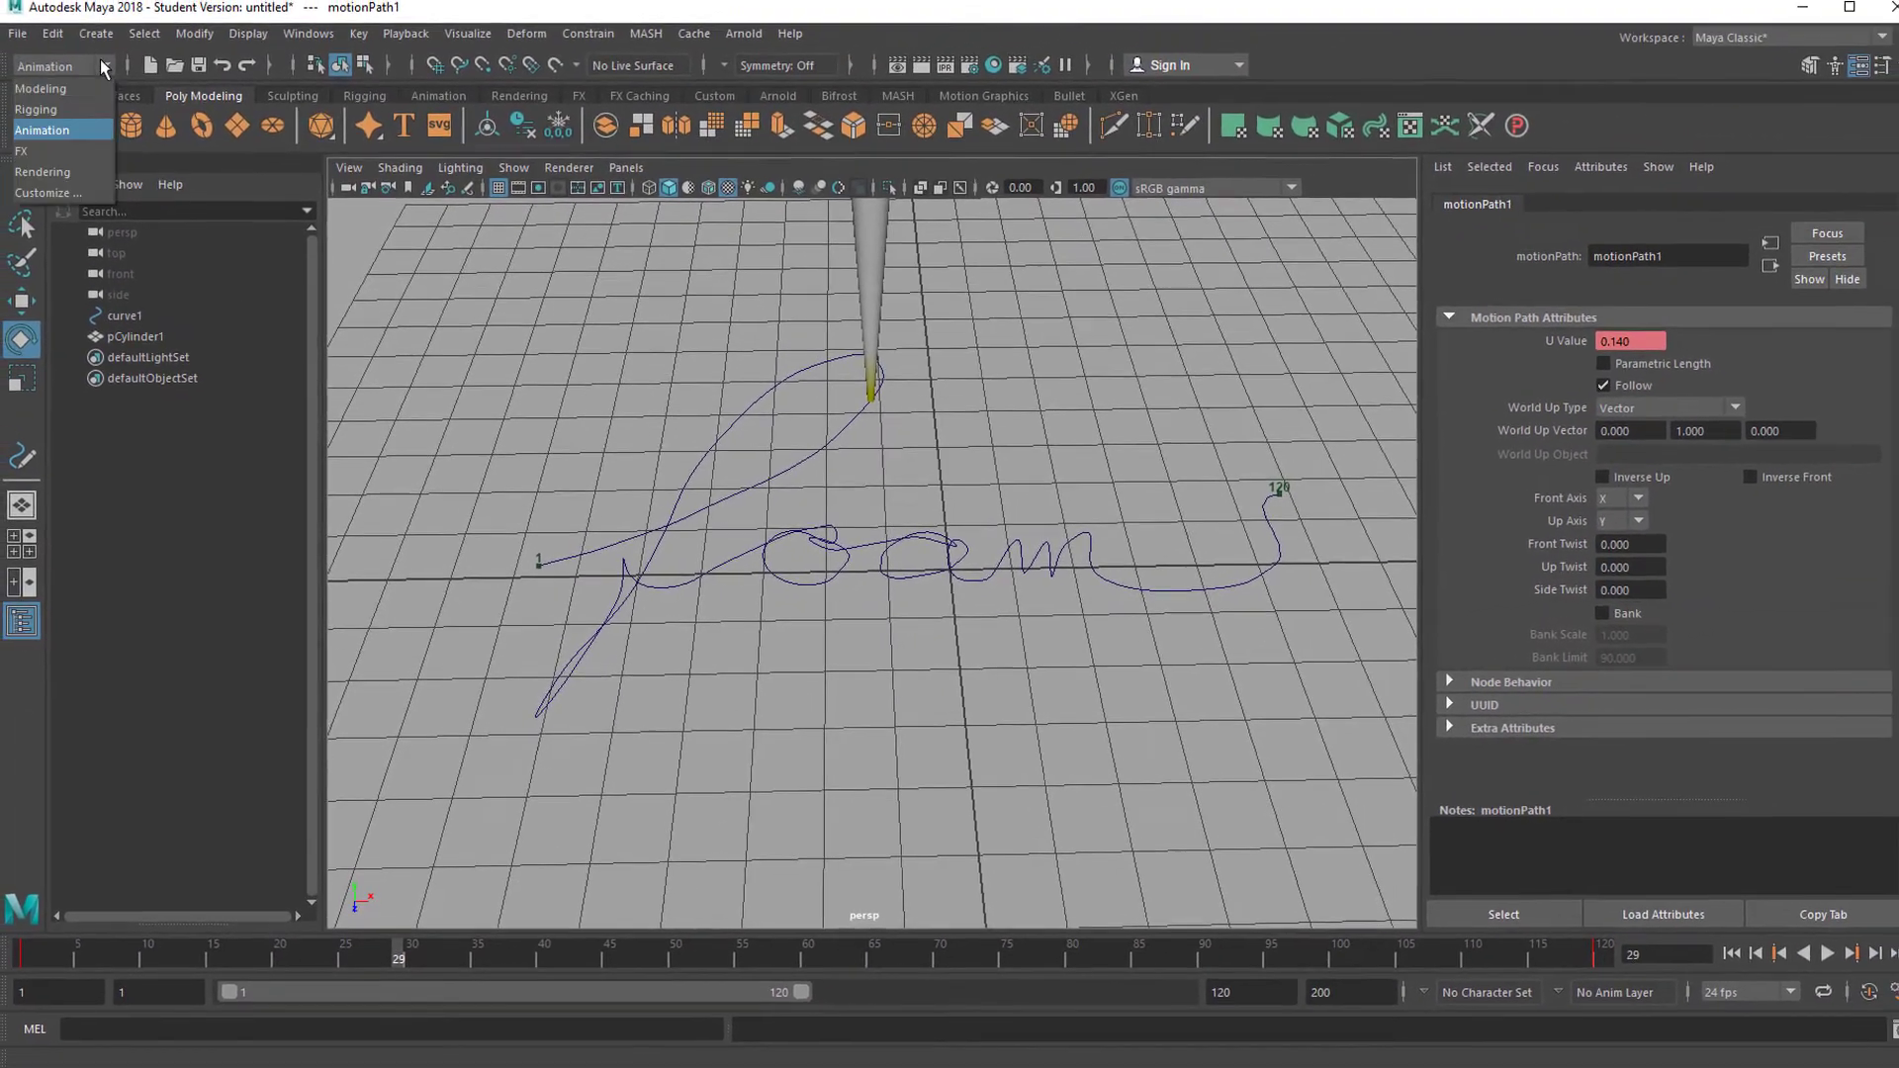
{"action": "left_click", "coordinate": [87, 92]}
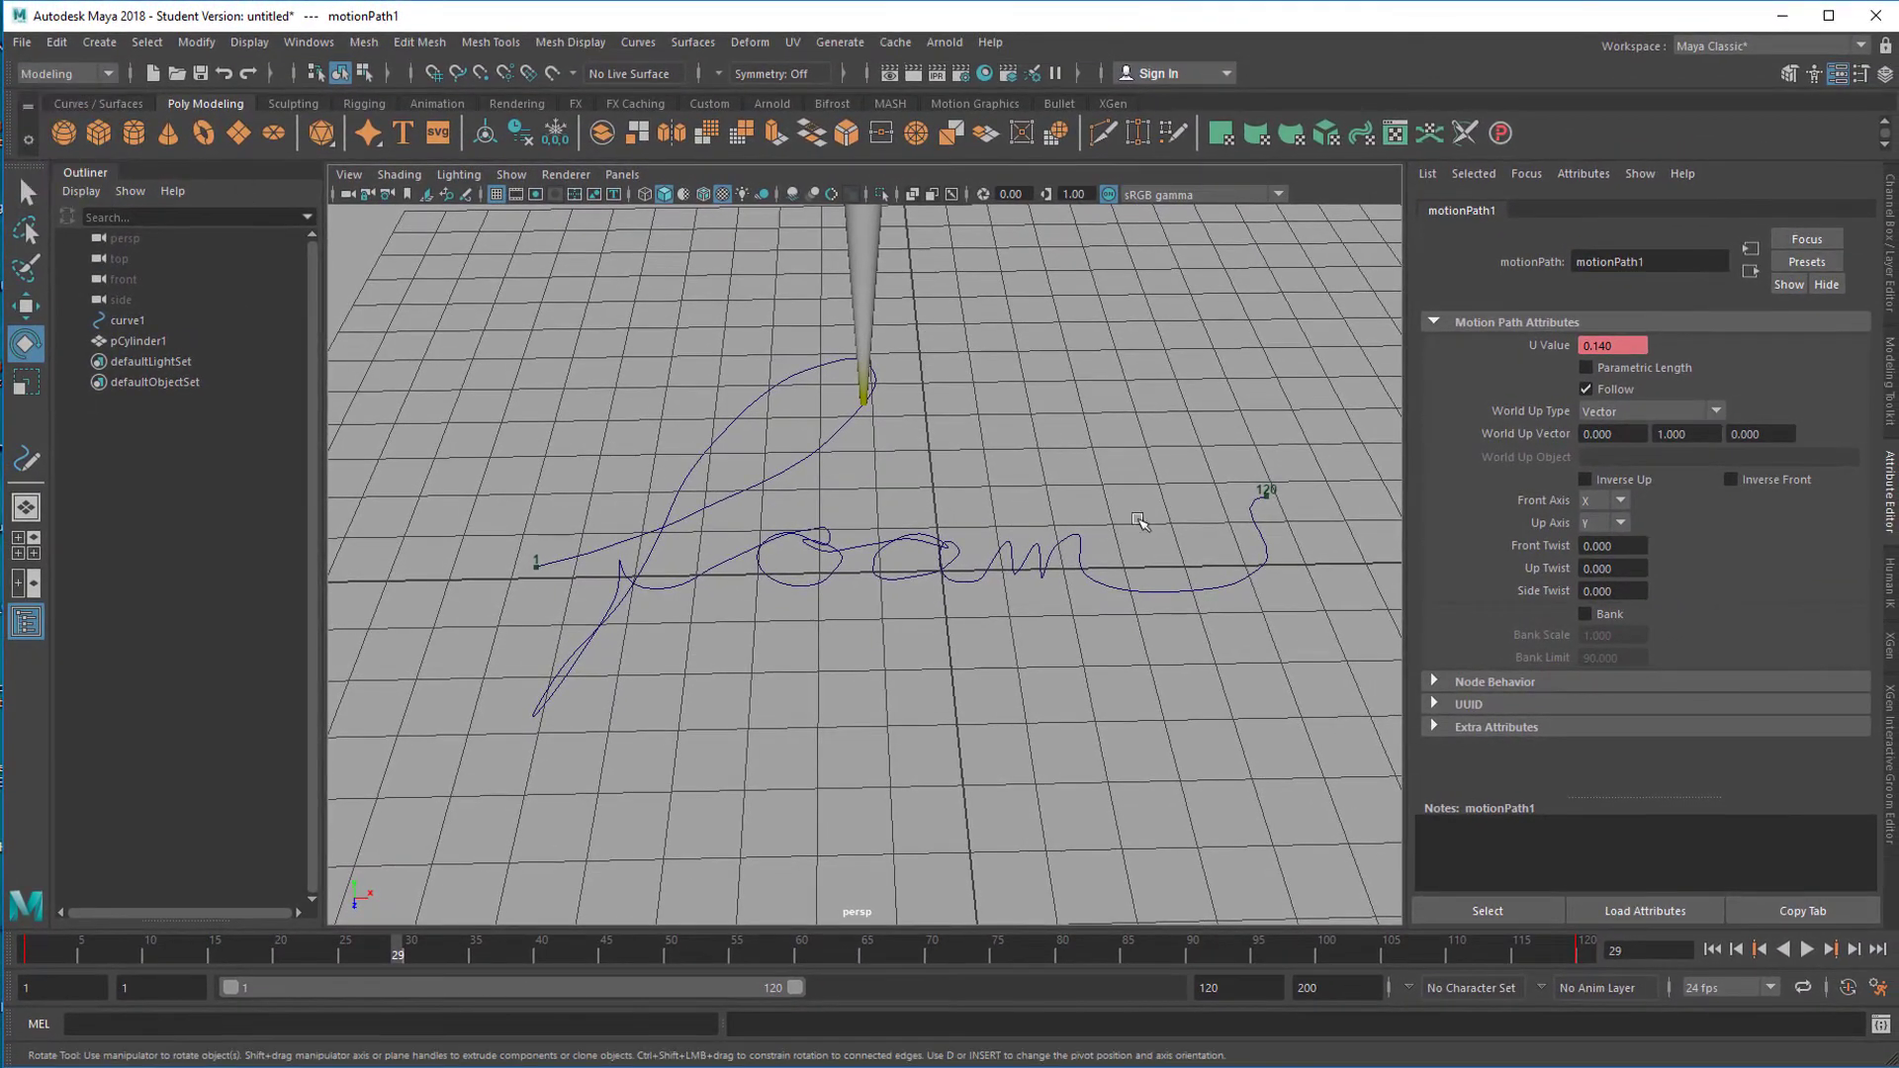
{"action": "left_click", "coordinate": [840, 42]}
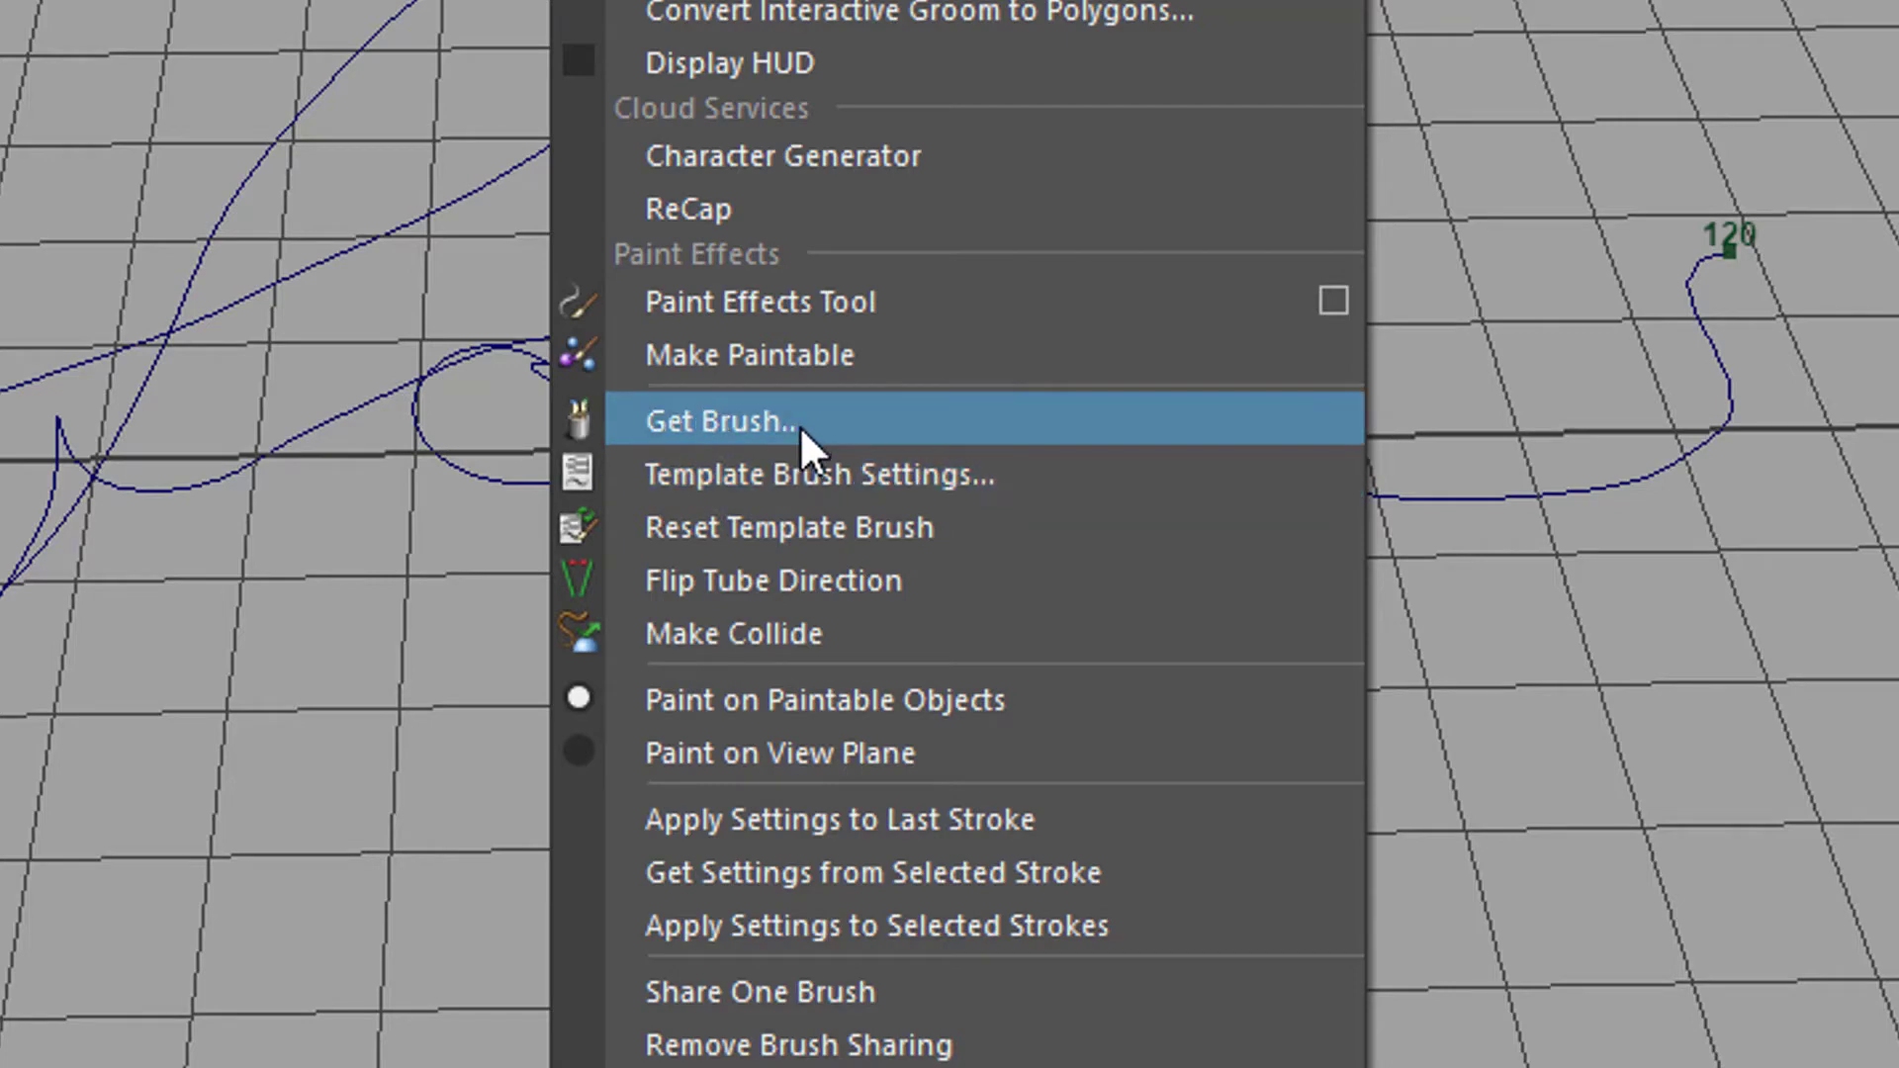
{"action": "left_click", "coordinate": [875, 416]}
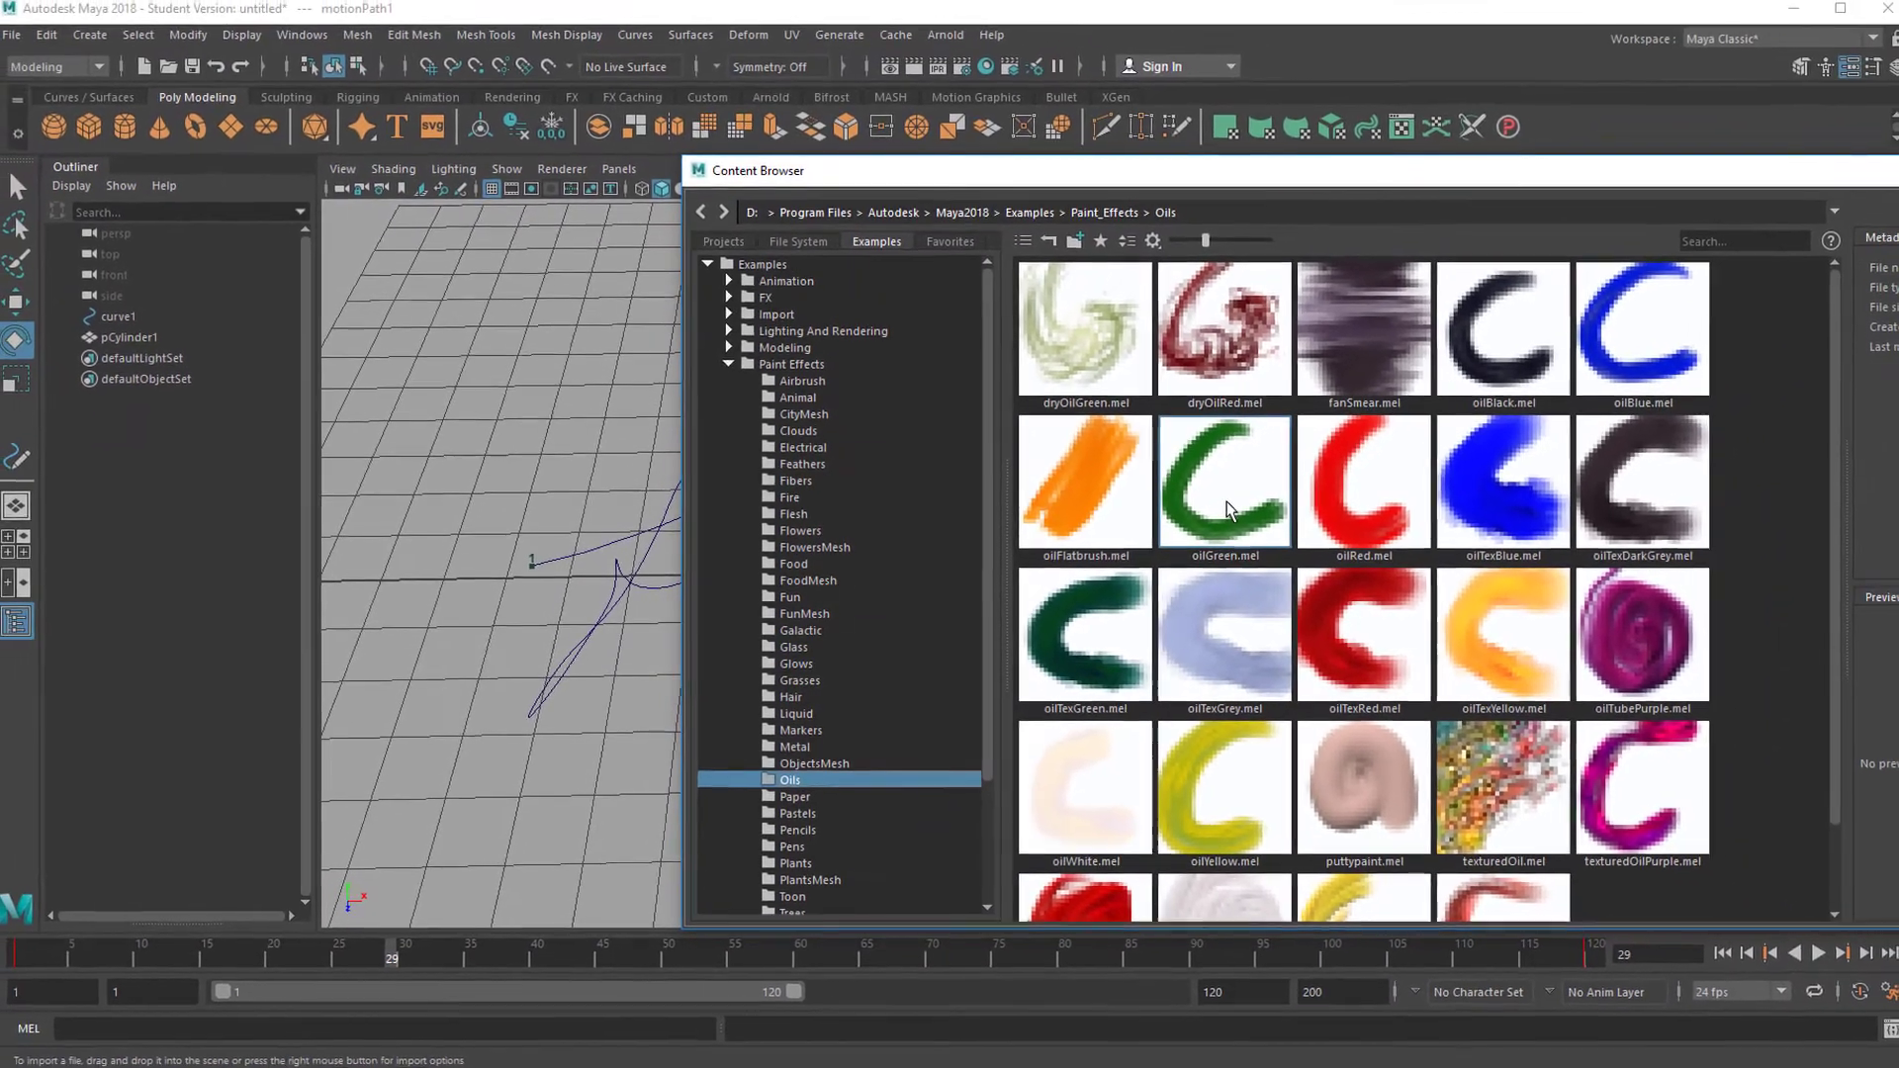
{"action": "left_click", "coordinate": [1681, 361]}
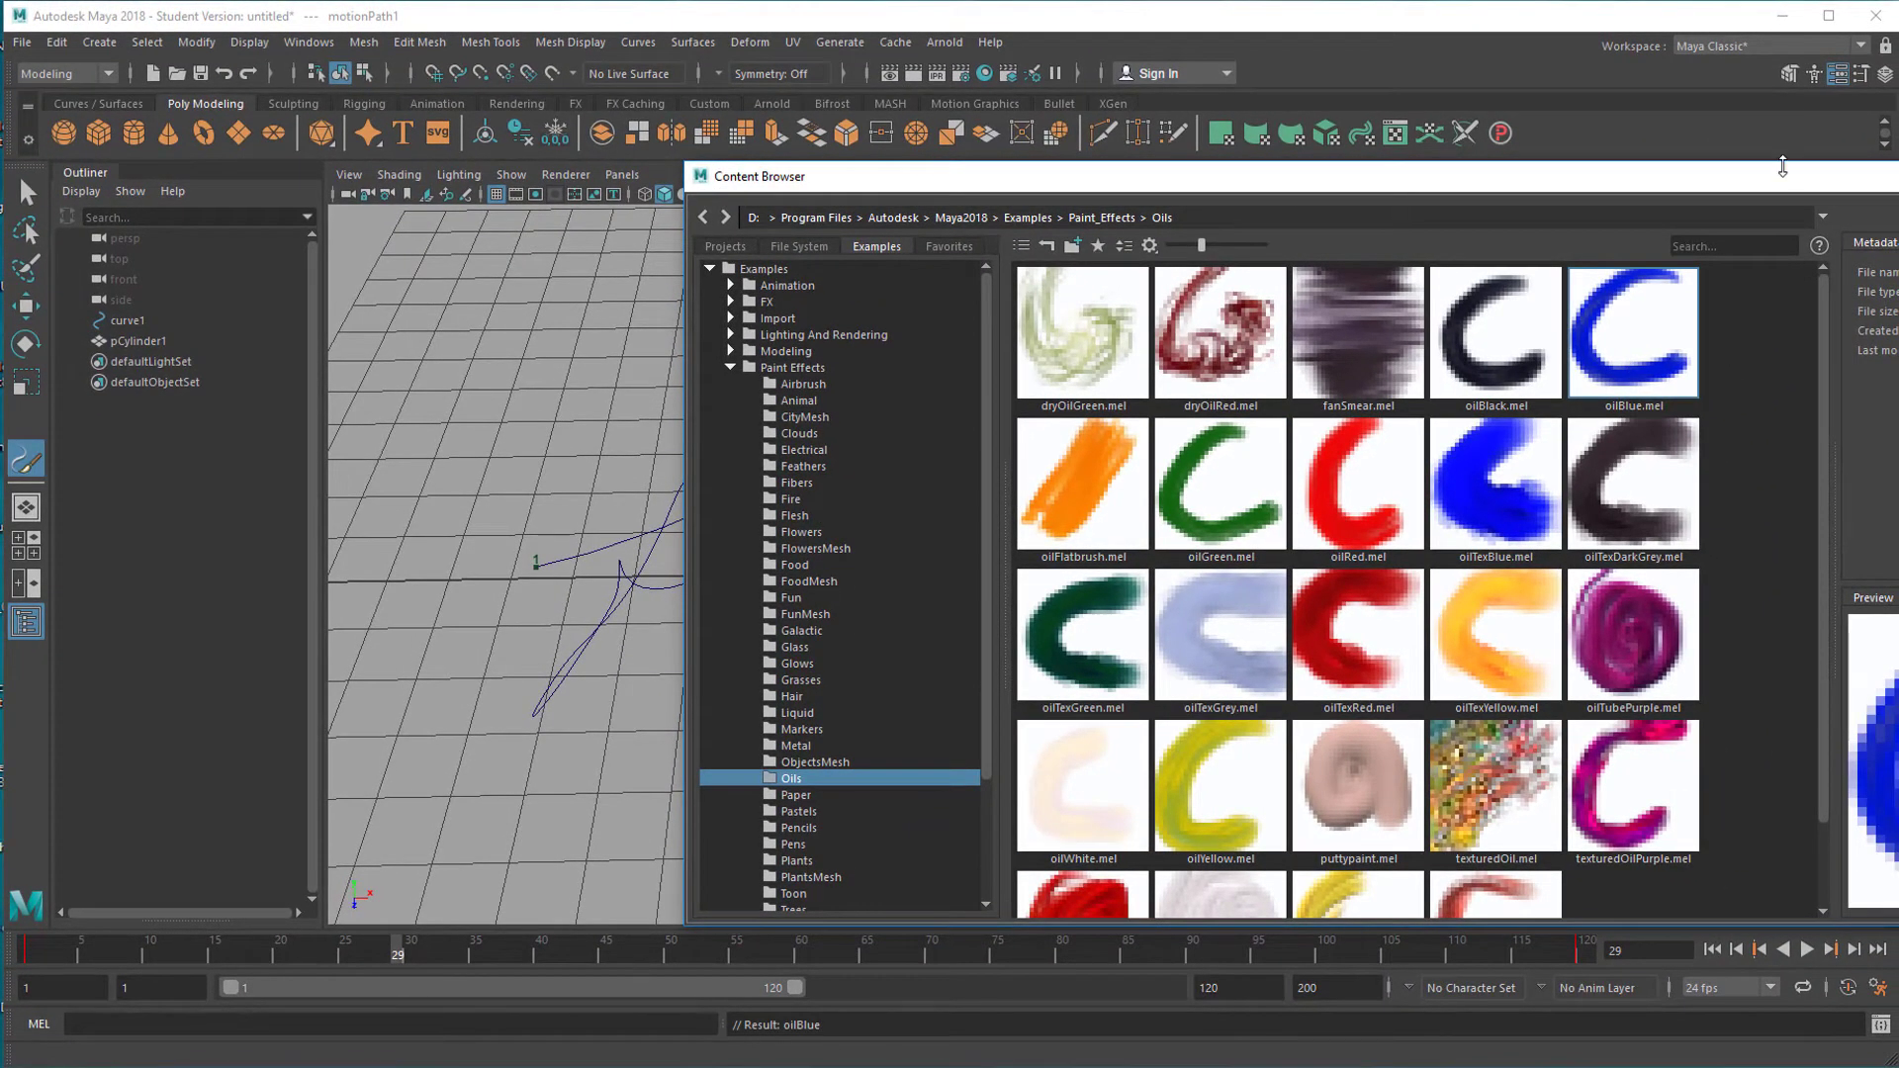
{"action": "left_click_drag", "start_coordinate": [1778, 188], "coordinate": [1259, 211]}
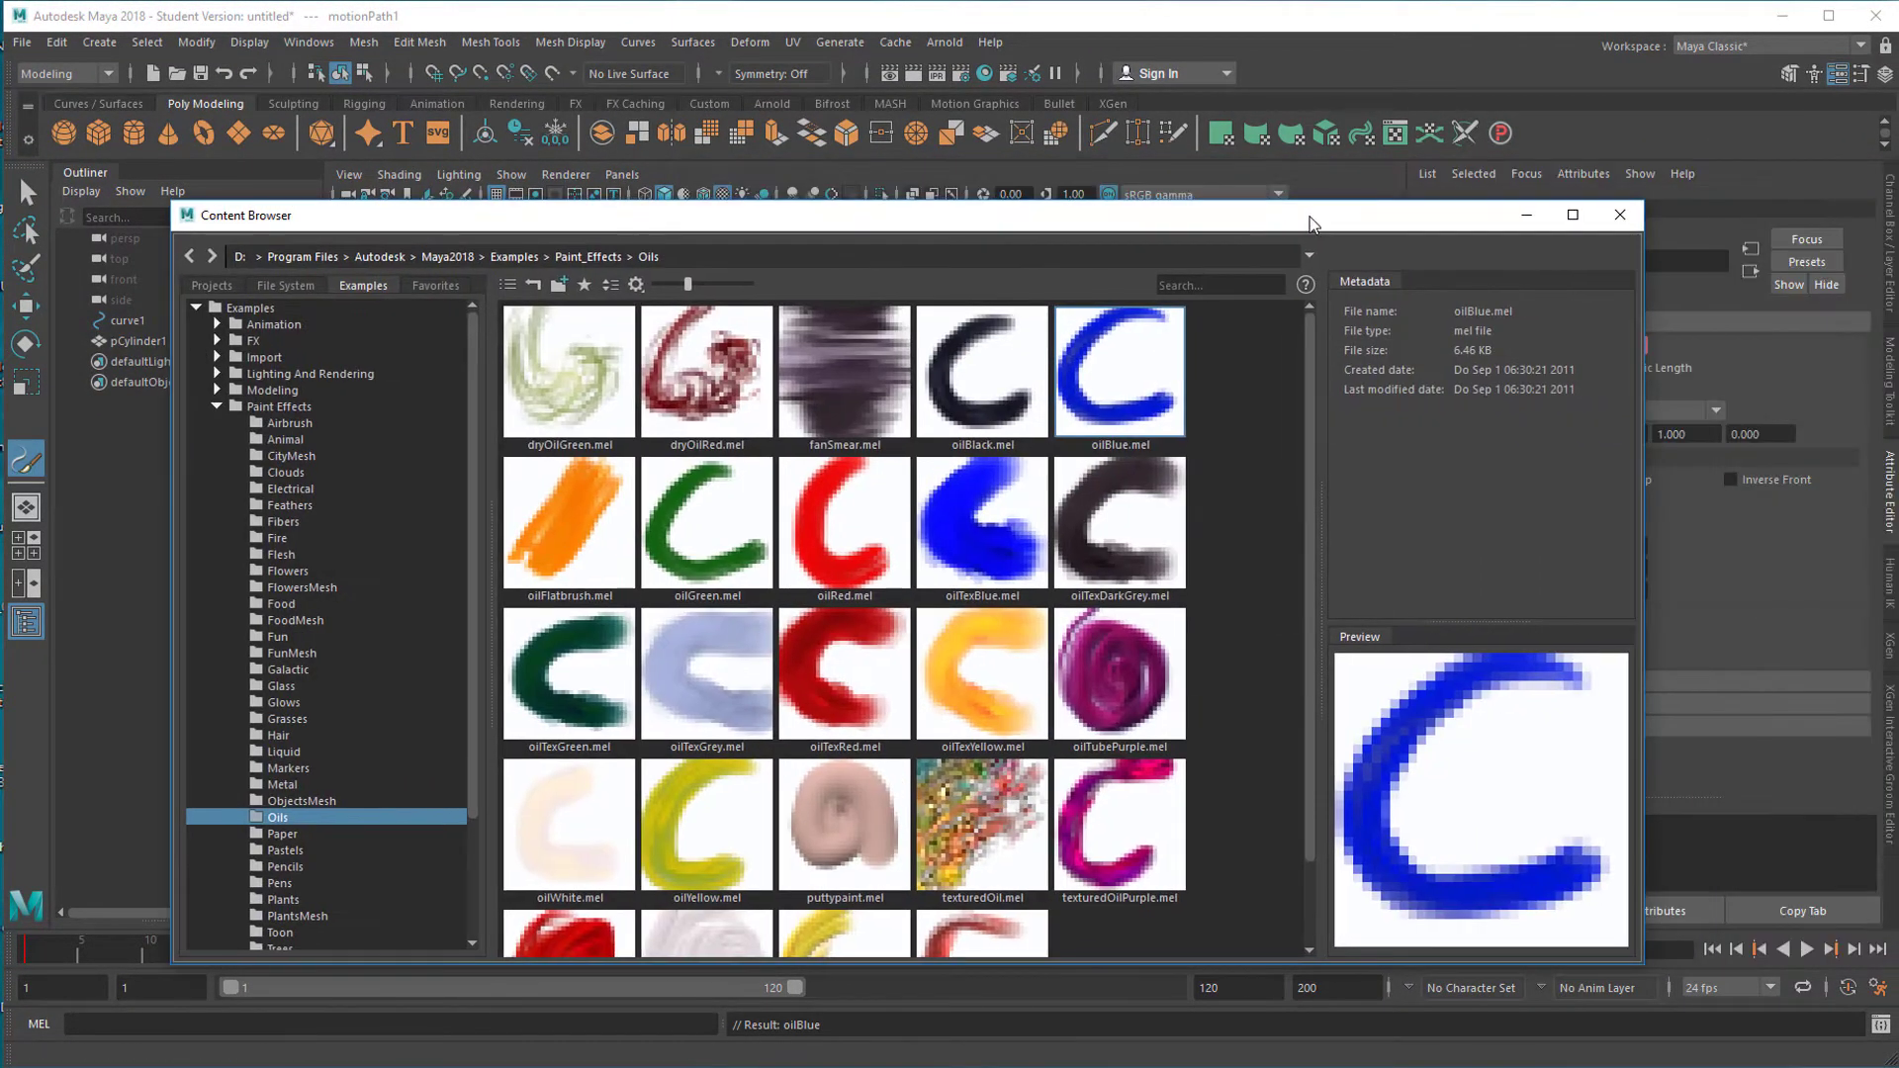
{"action": "left_click", "coordinate": [1620, 214]}
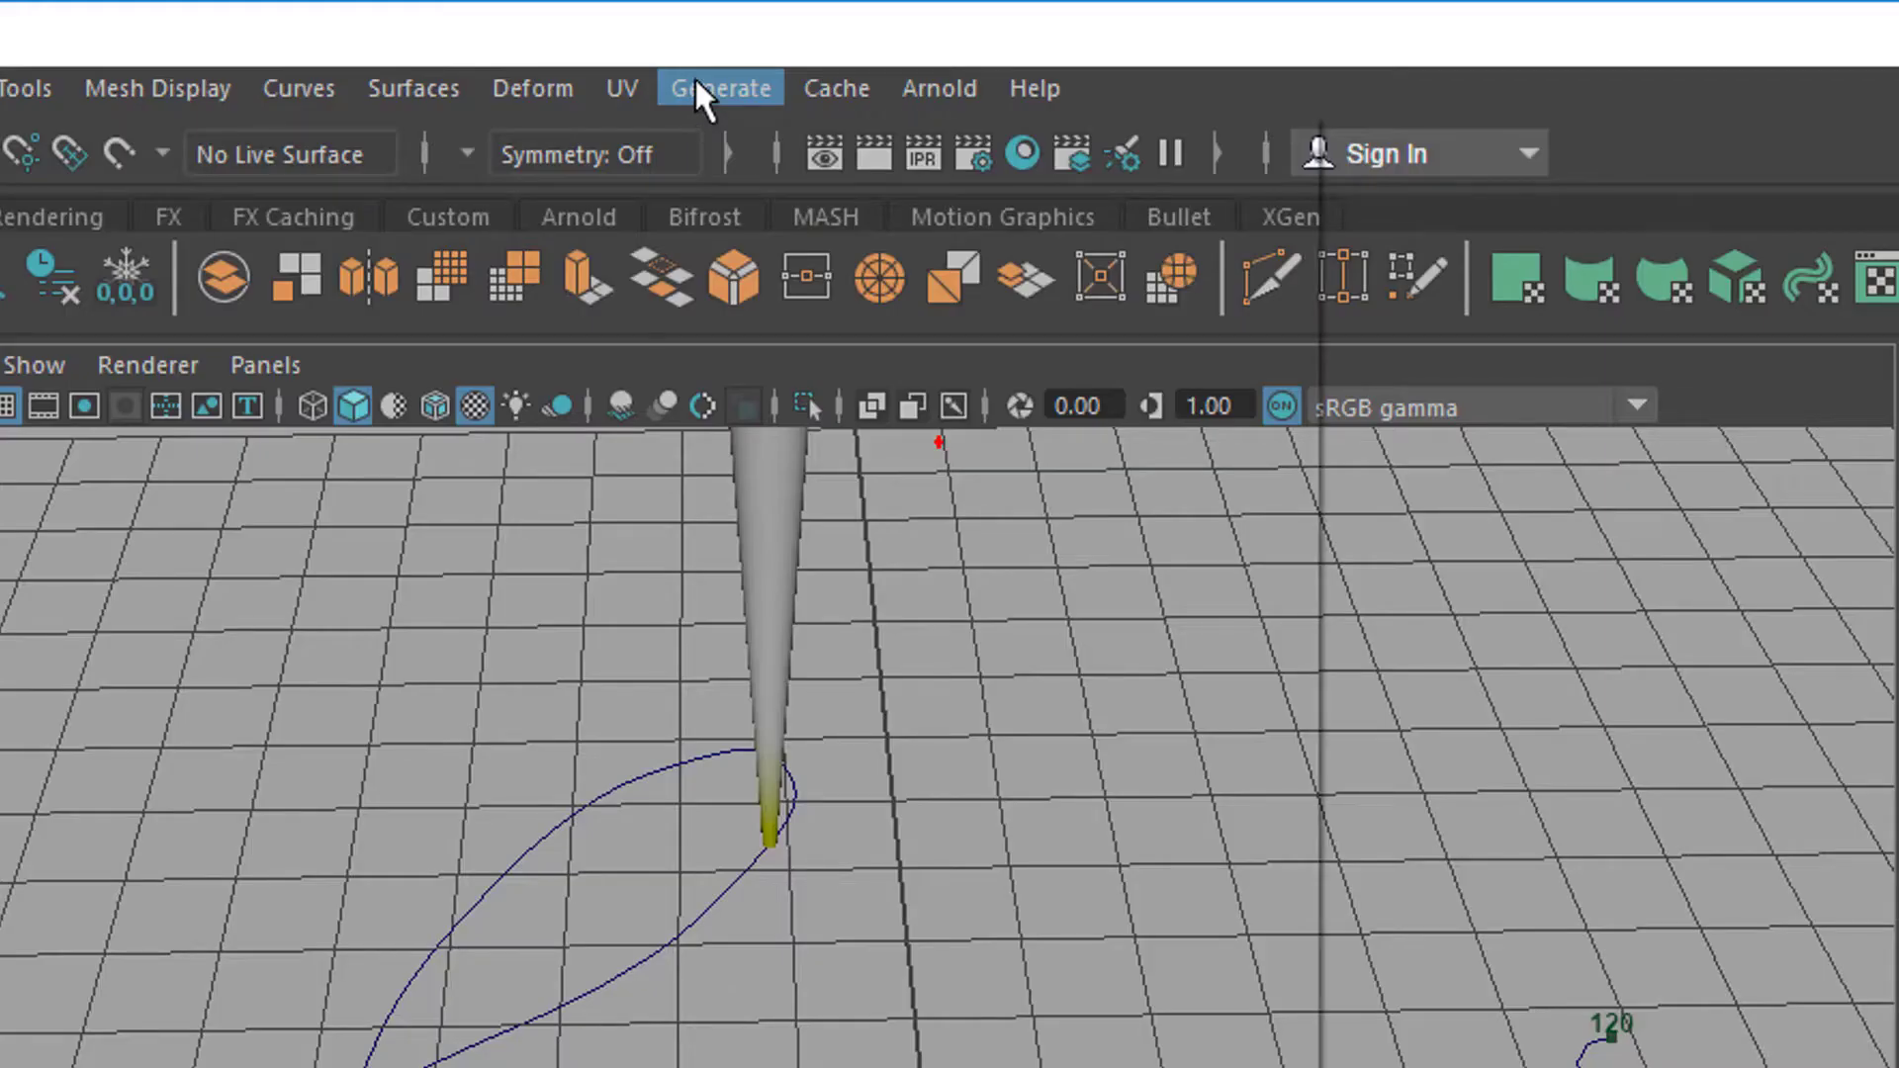
Step: Select the "foam" curve and attach the loaded oilBlue Paint Effects brush to it
{"action": "left_click", "coordinate": [831, 45]}
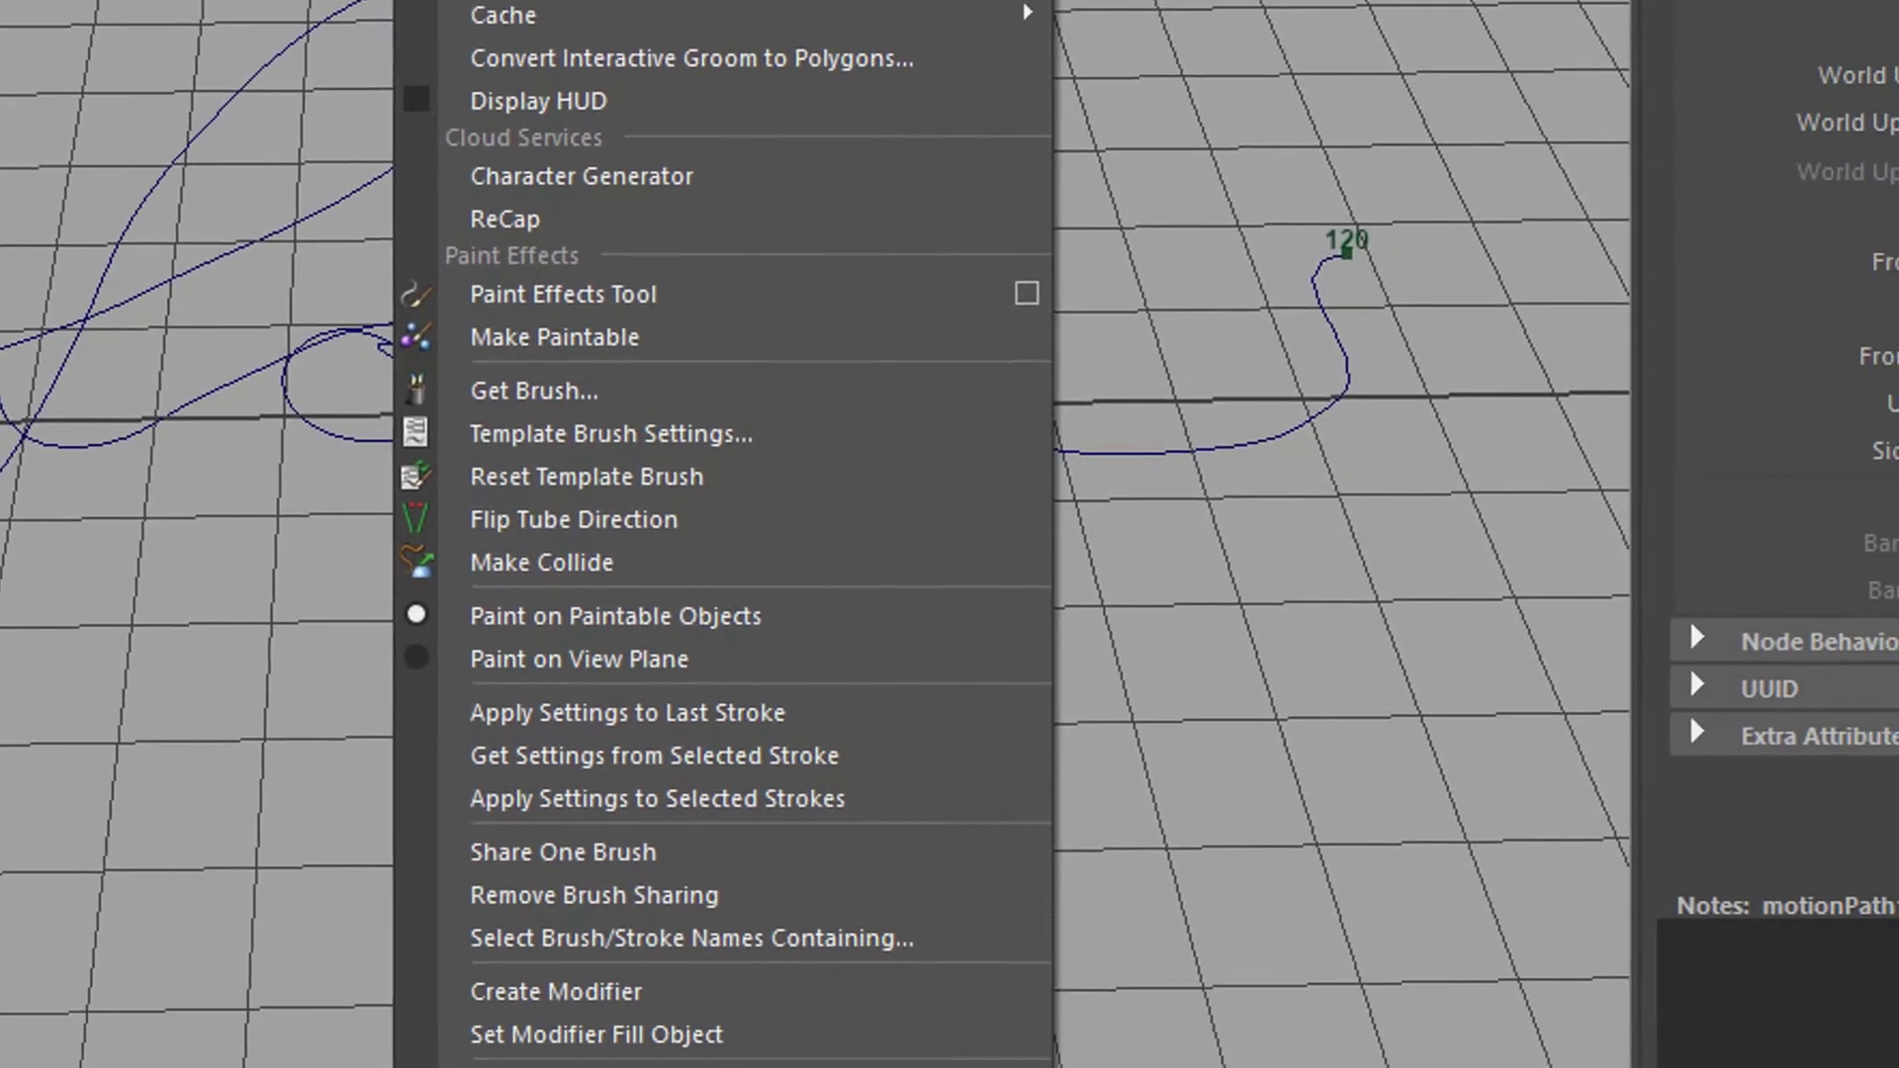
{"action": "mouse_move", "coordinate": [590, 890]}
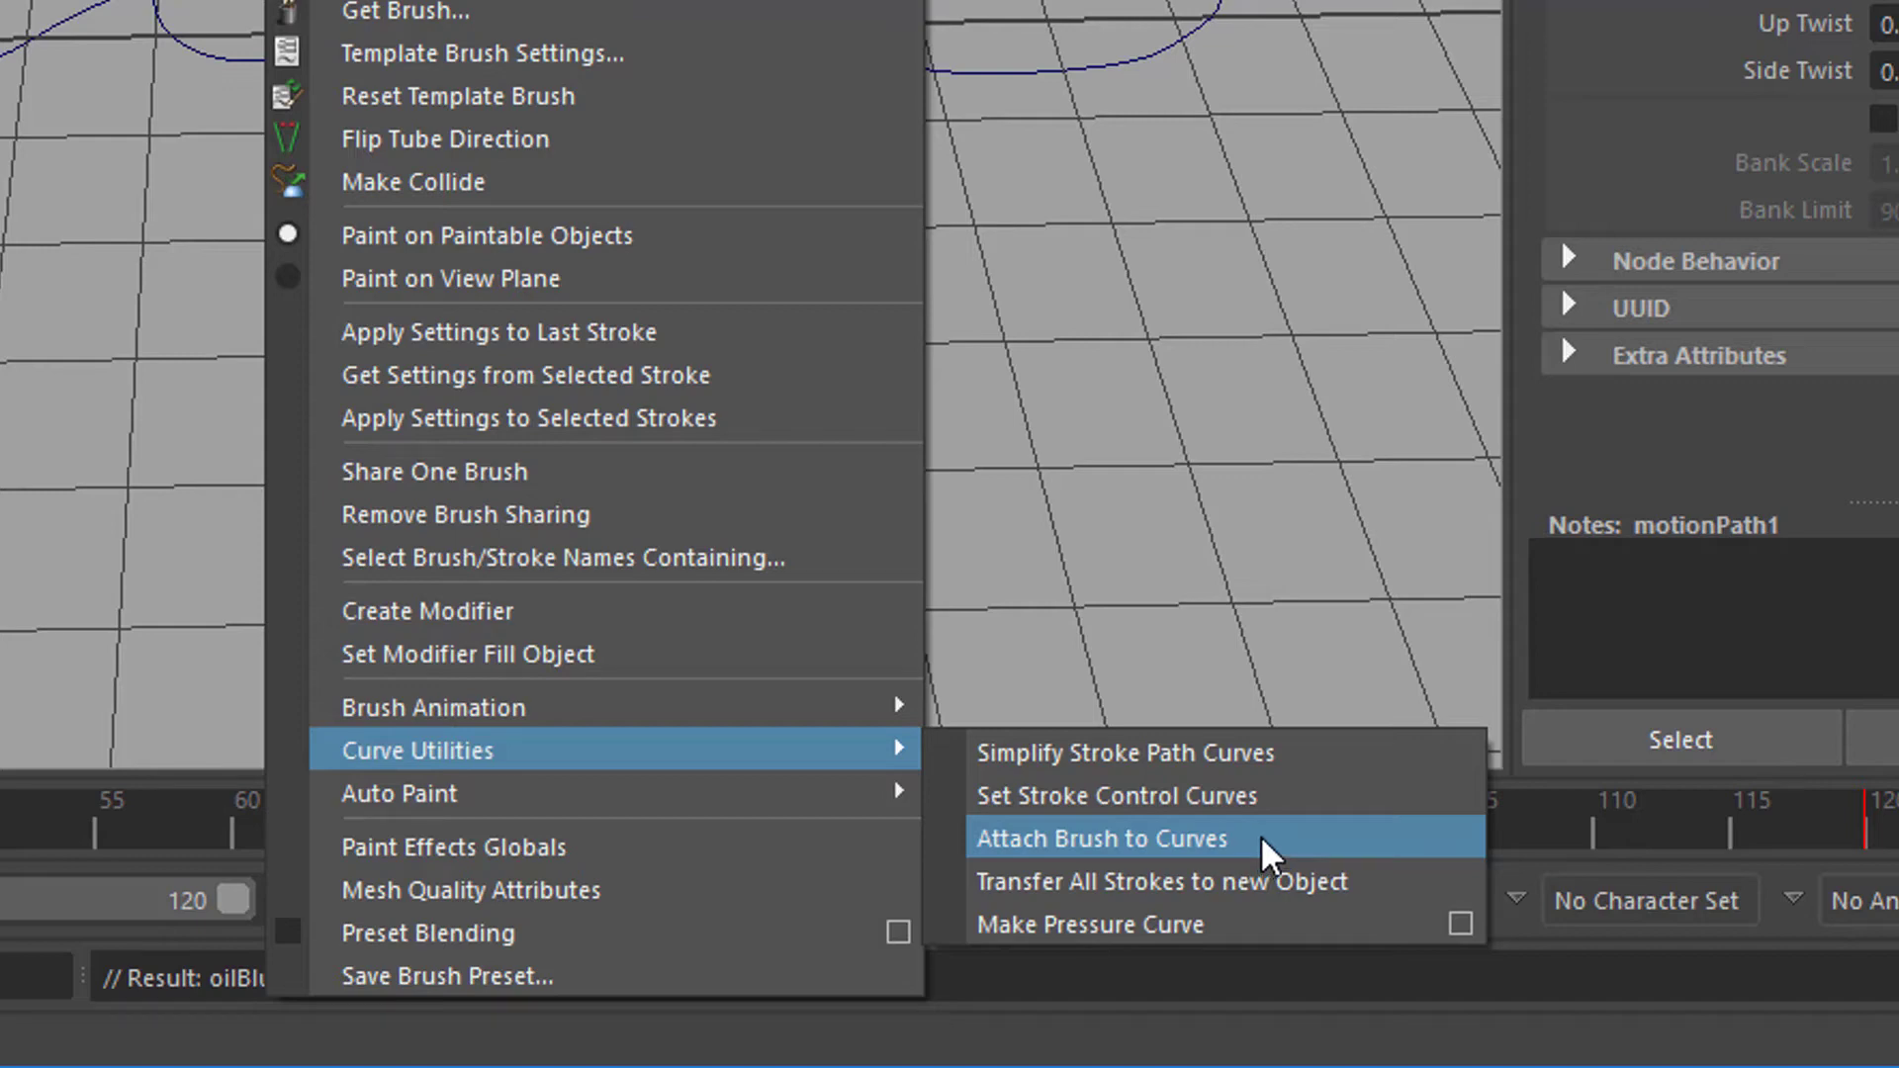
{"action": "left_click", "coordinate": [622, 443]}
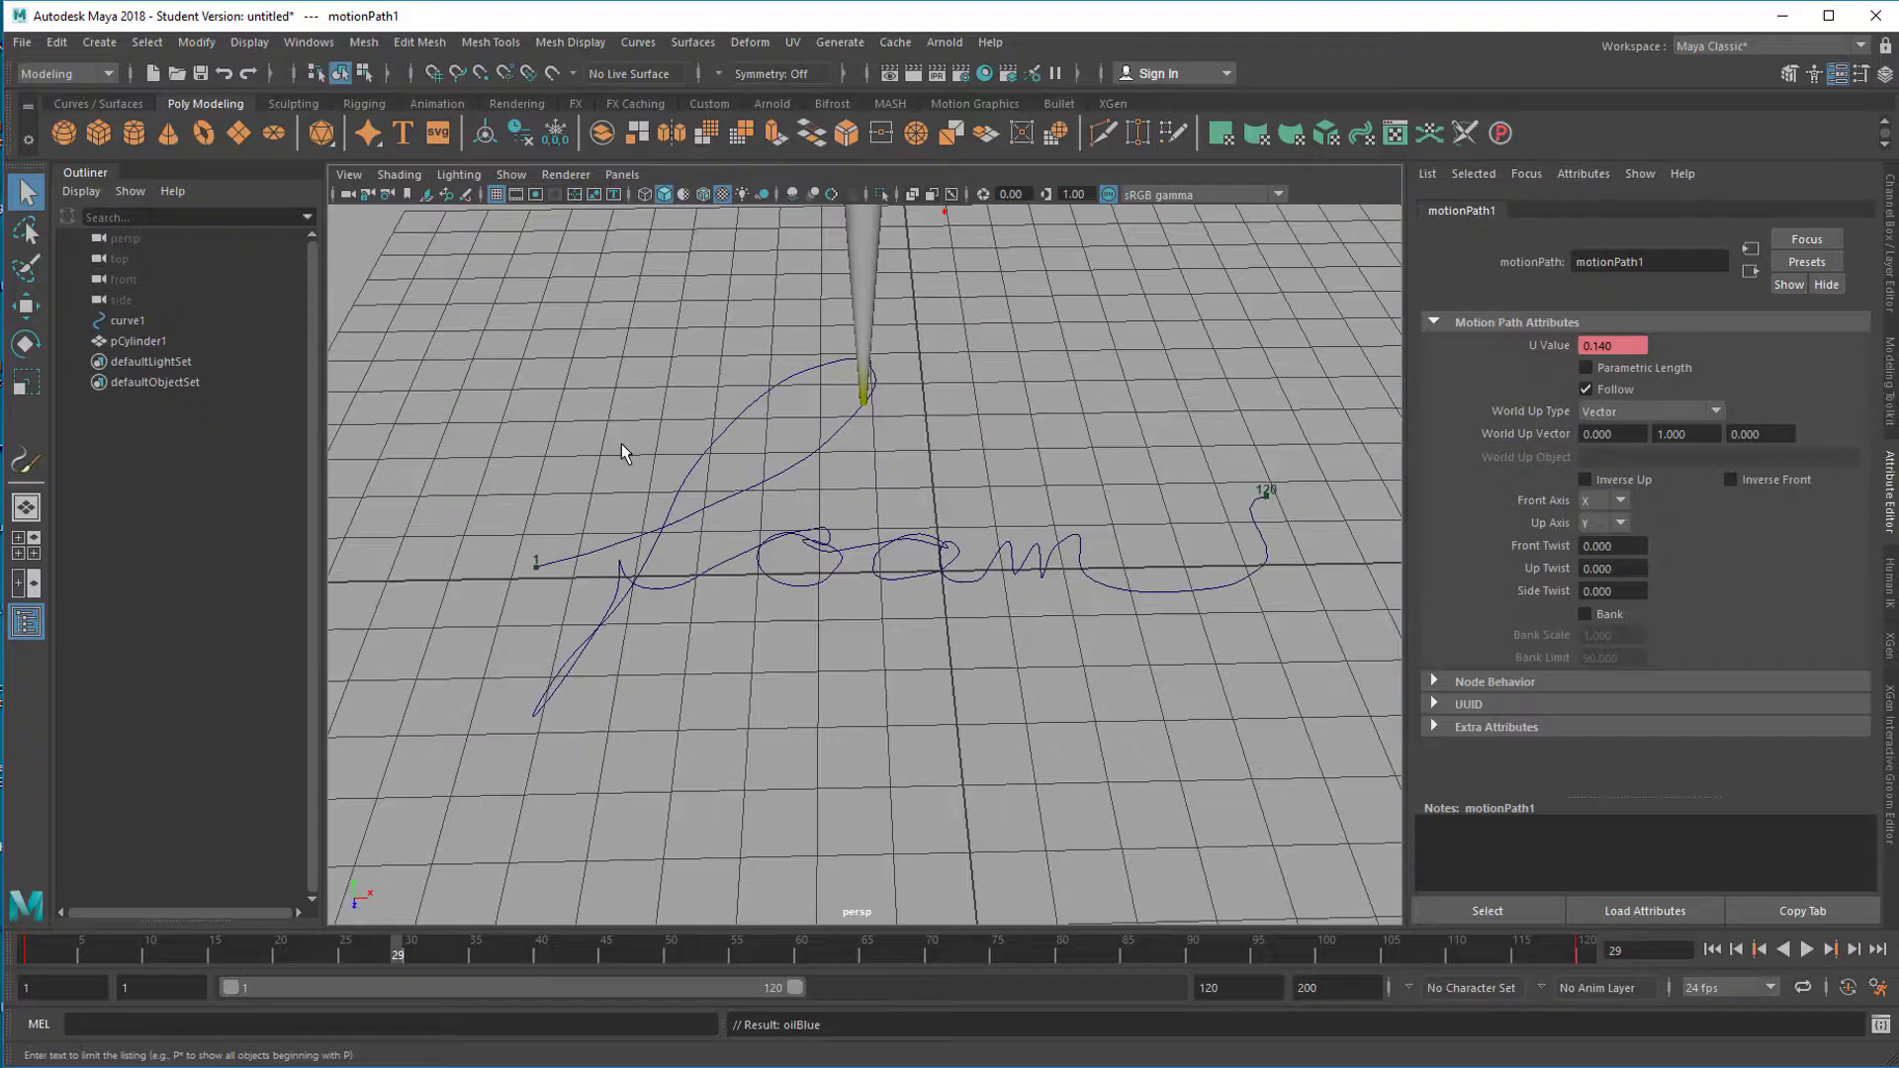
{"action": "left_click", "coordinate": [809, 456]}
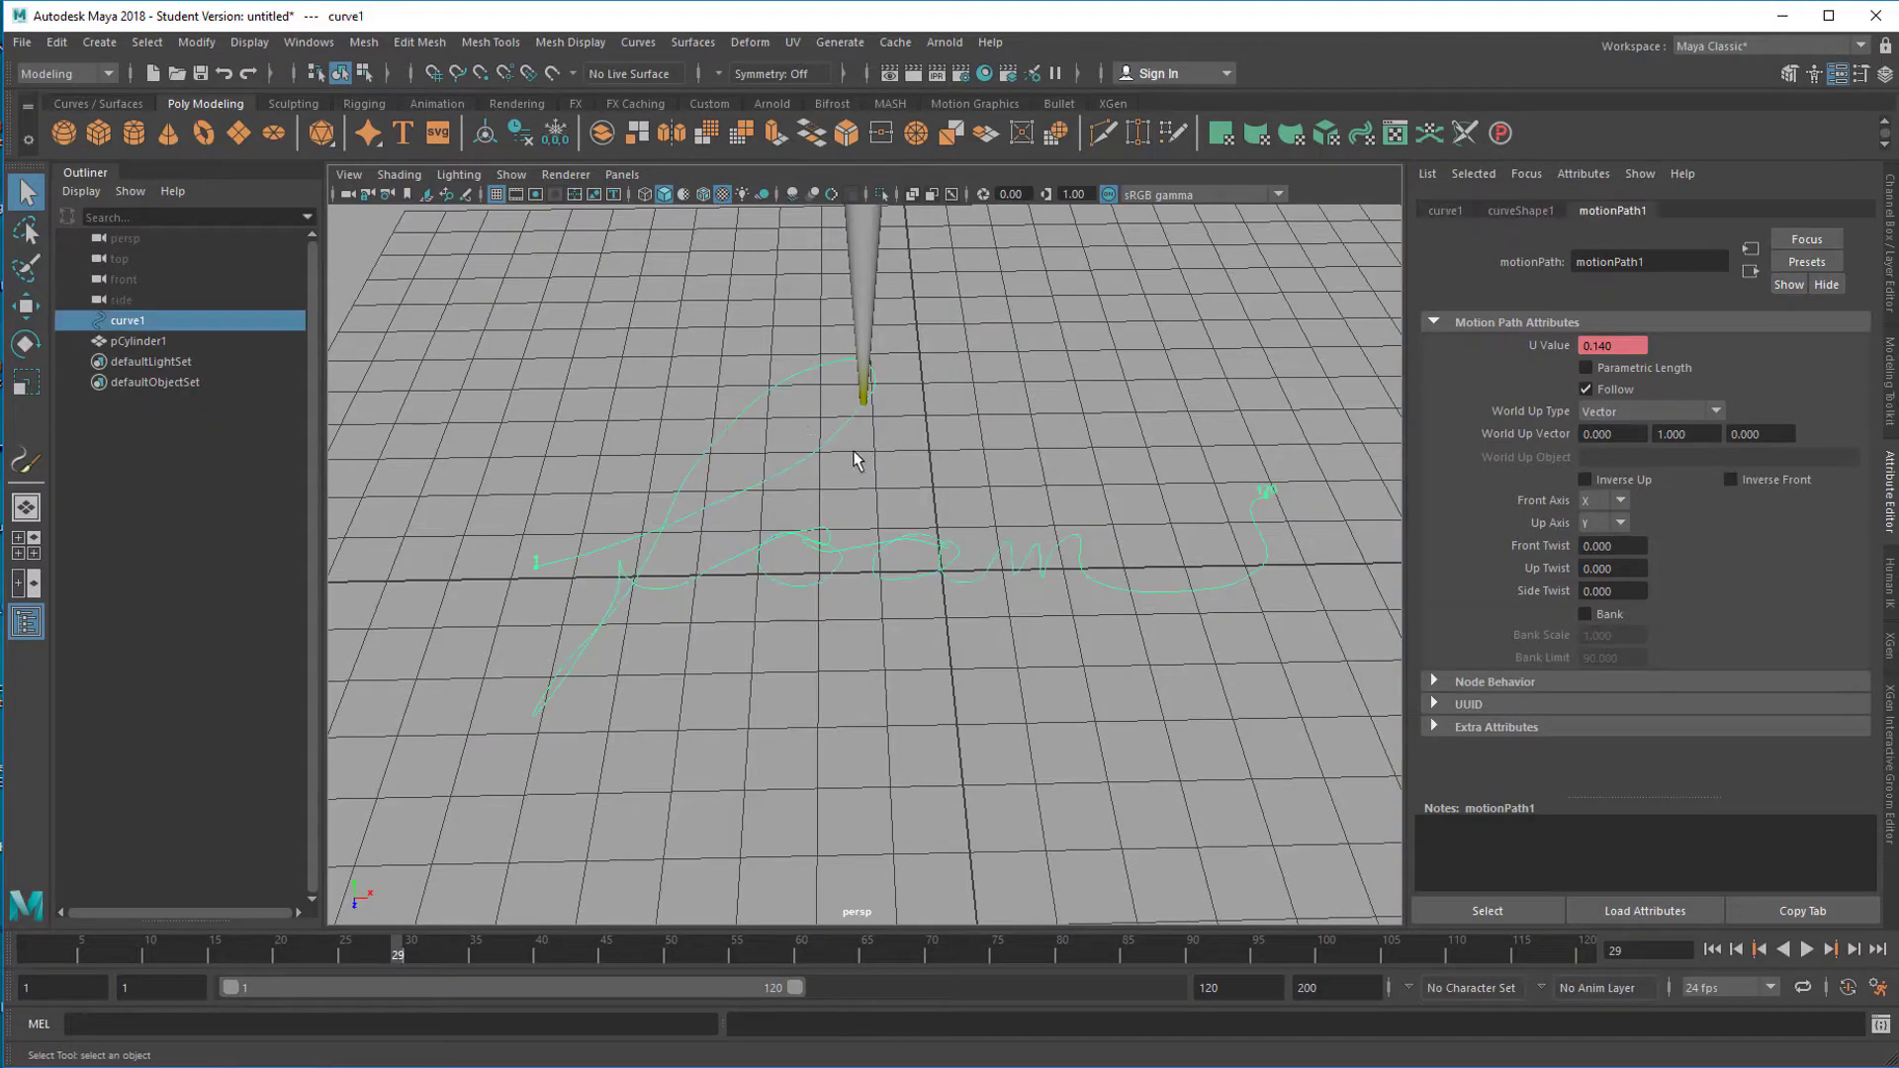
{"action": "left_click", "coordinate": [821, 44]}
{"action": "mouse_move", "coordinate": [1035, 910]}
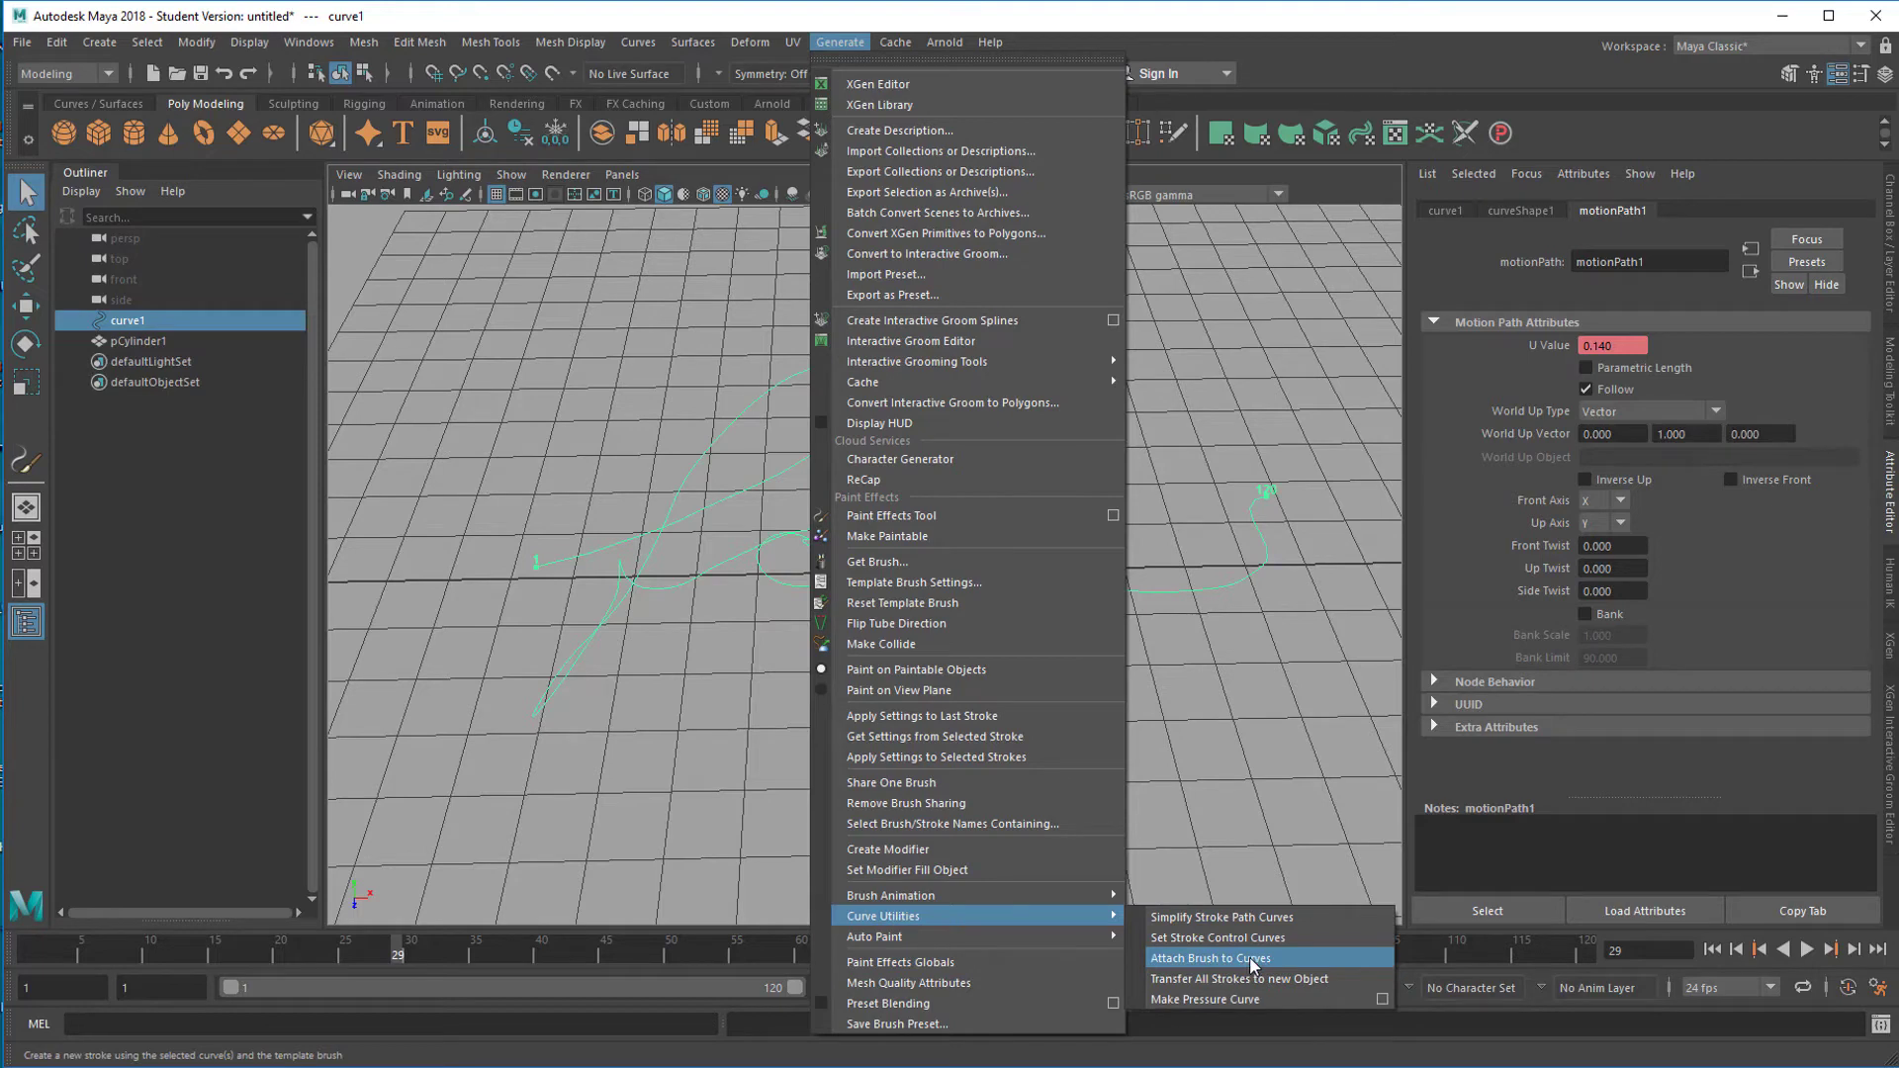
{"action": "left_click", "coordinate": [1211, 958]}
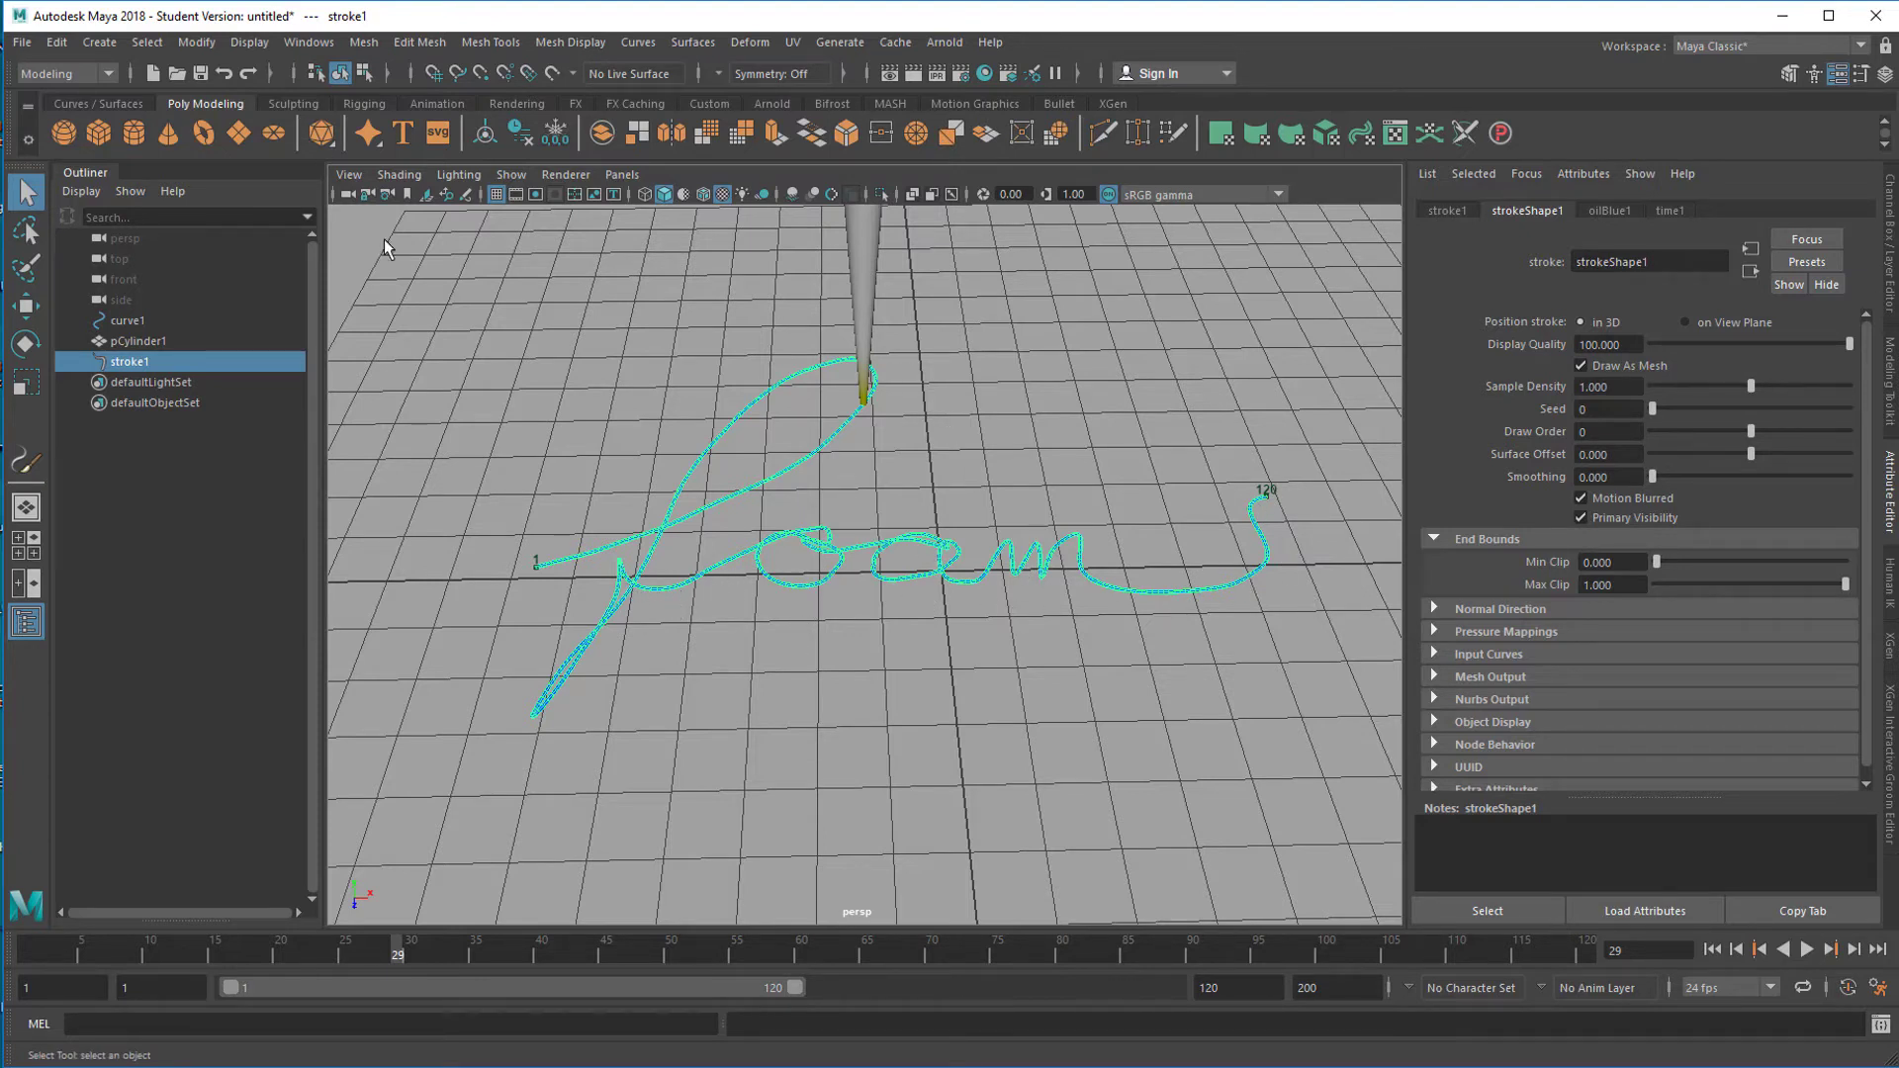
{"action": "left_click", "coordinate": [196, 41]}
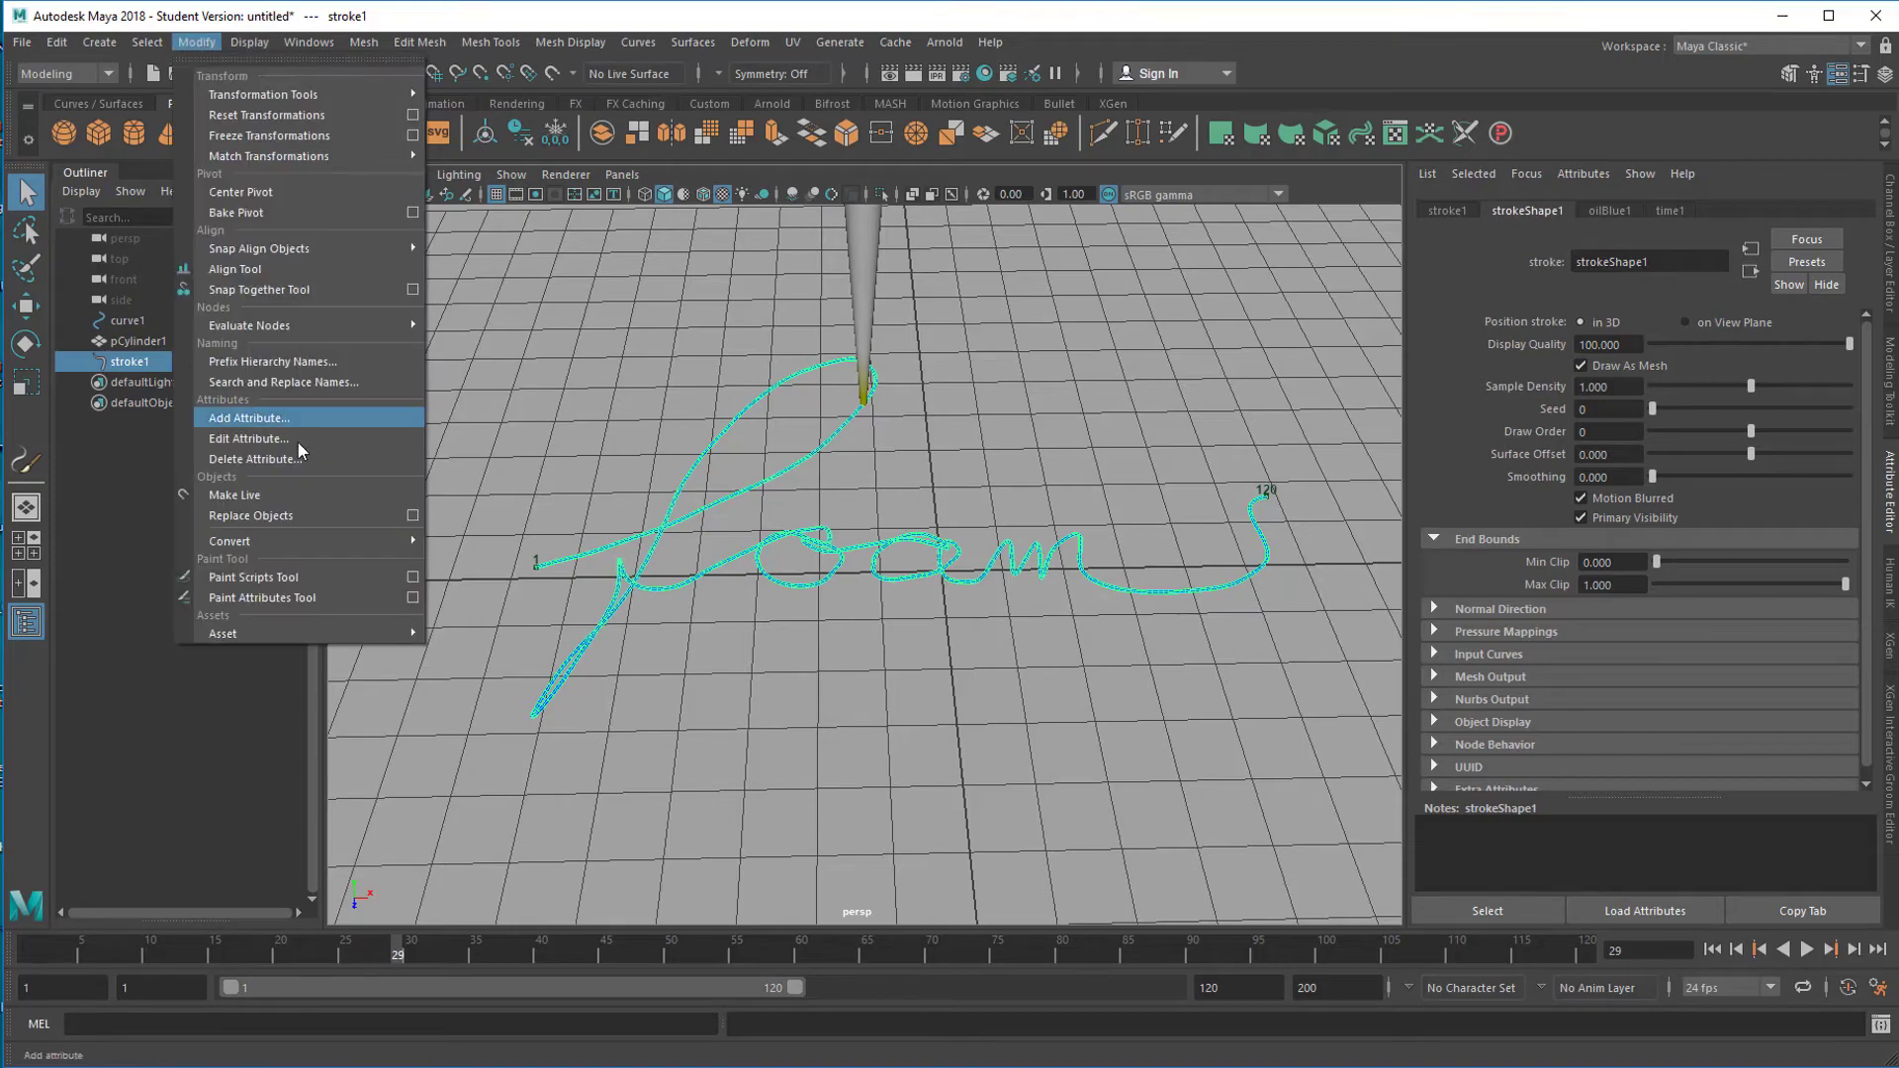
{"action": "mouse_move", "coordinate": [302, 540]}
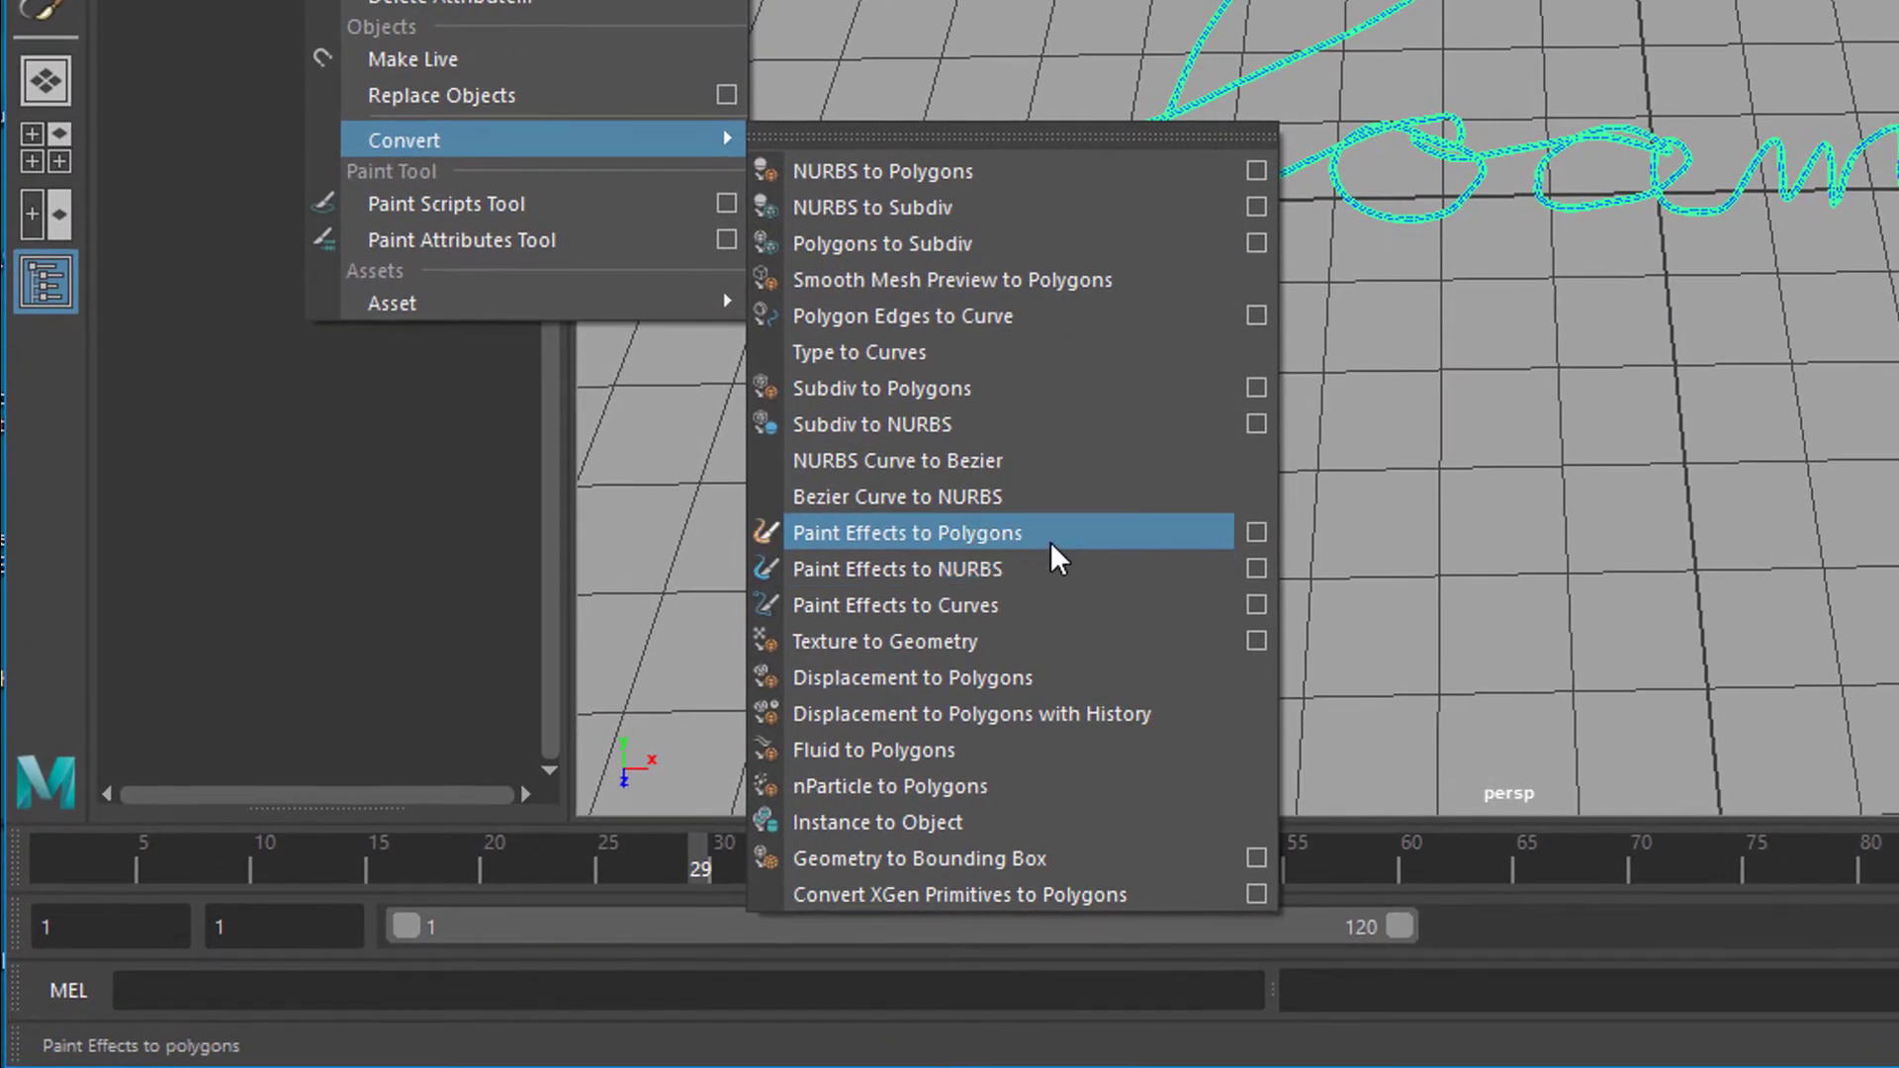
{"action": "left_click", "coordinate": [1051, 542]}
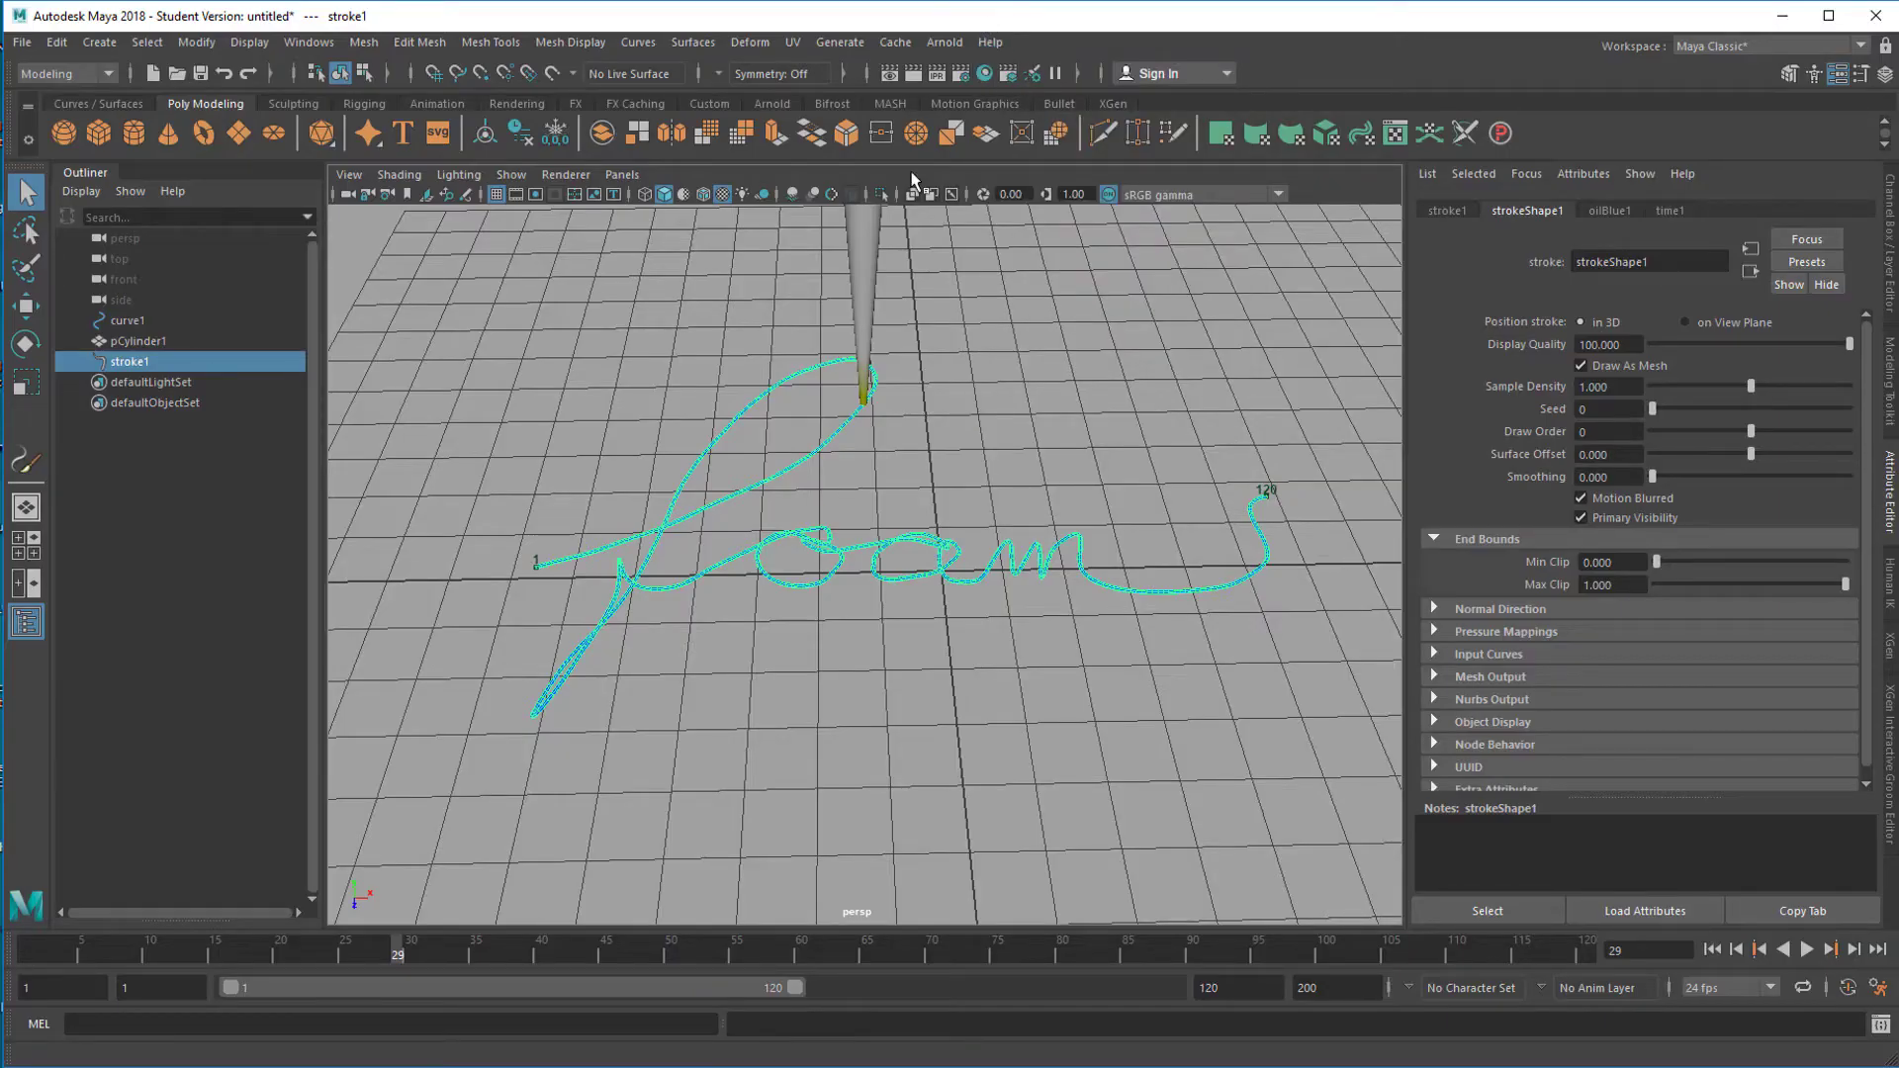
Step: Render the current frame in the Render View with the Maya Software renderer and close the Render View
{"action": "left_click", "coordinate": [915, 80]}
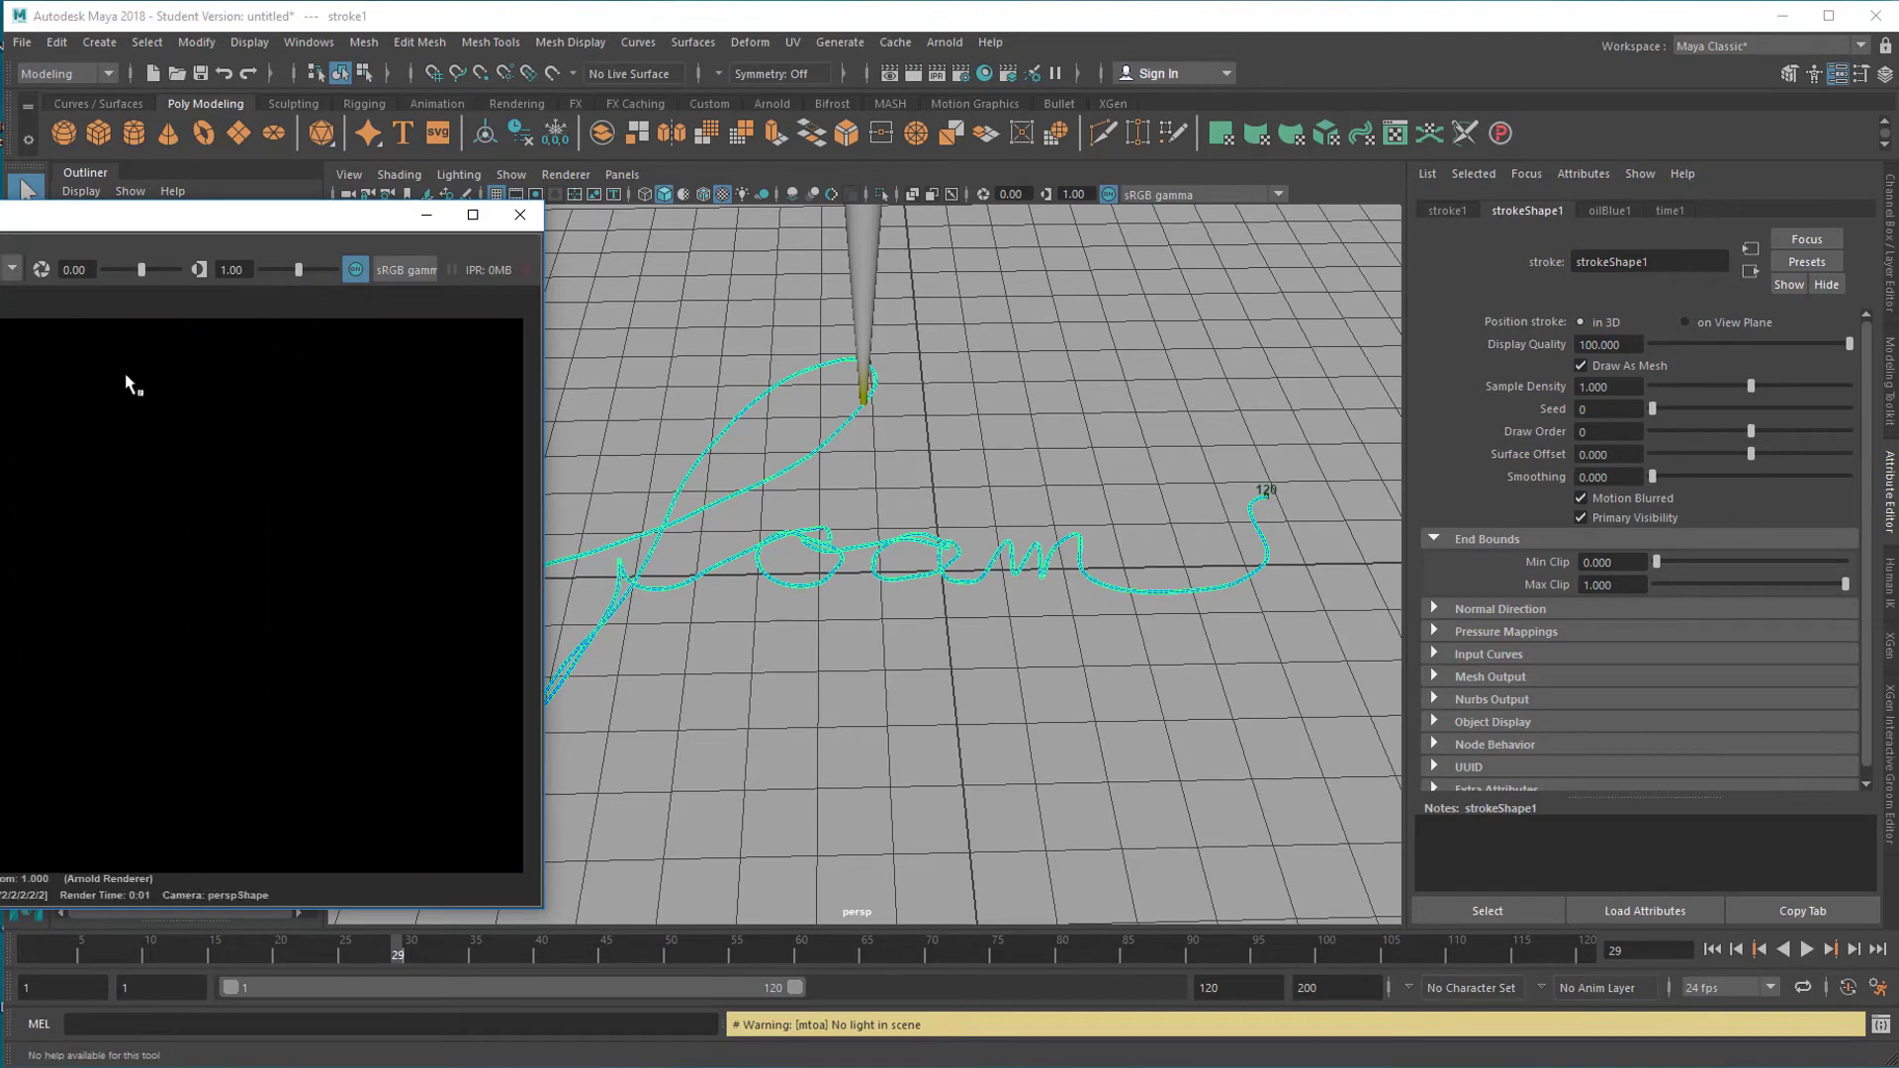
{"action": "left_click_drag", "start_coordinate": [89, 225], "coordinate": [674, 215]}
{"action": "left_click", "coordinate": [595, 260]}
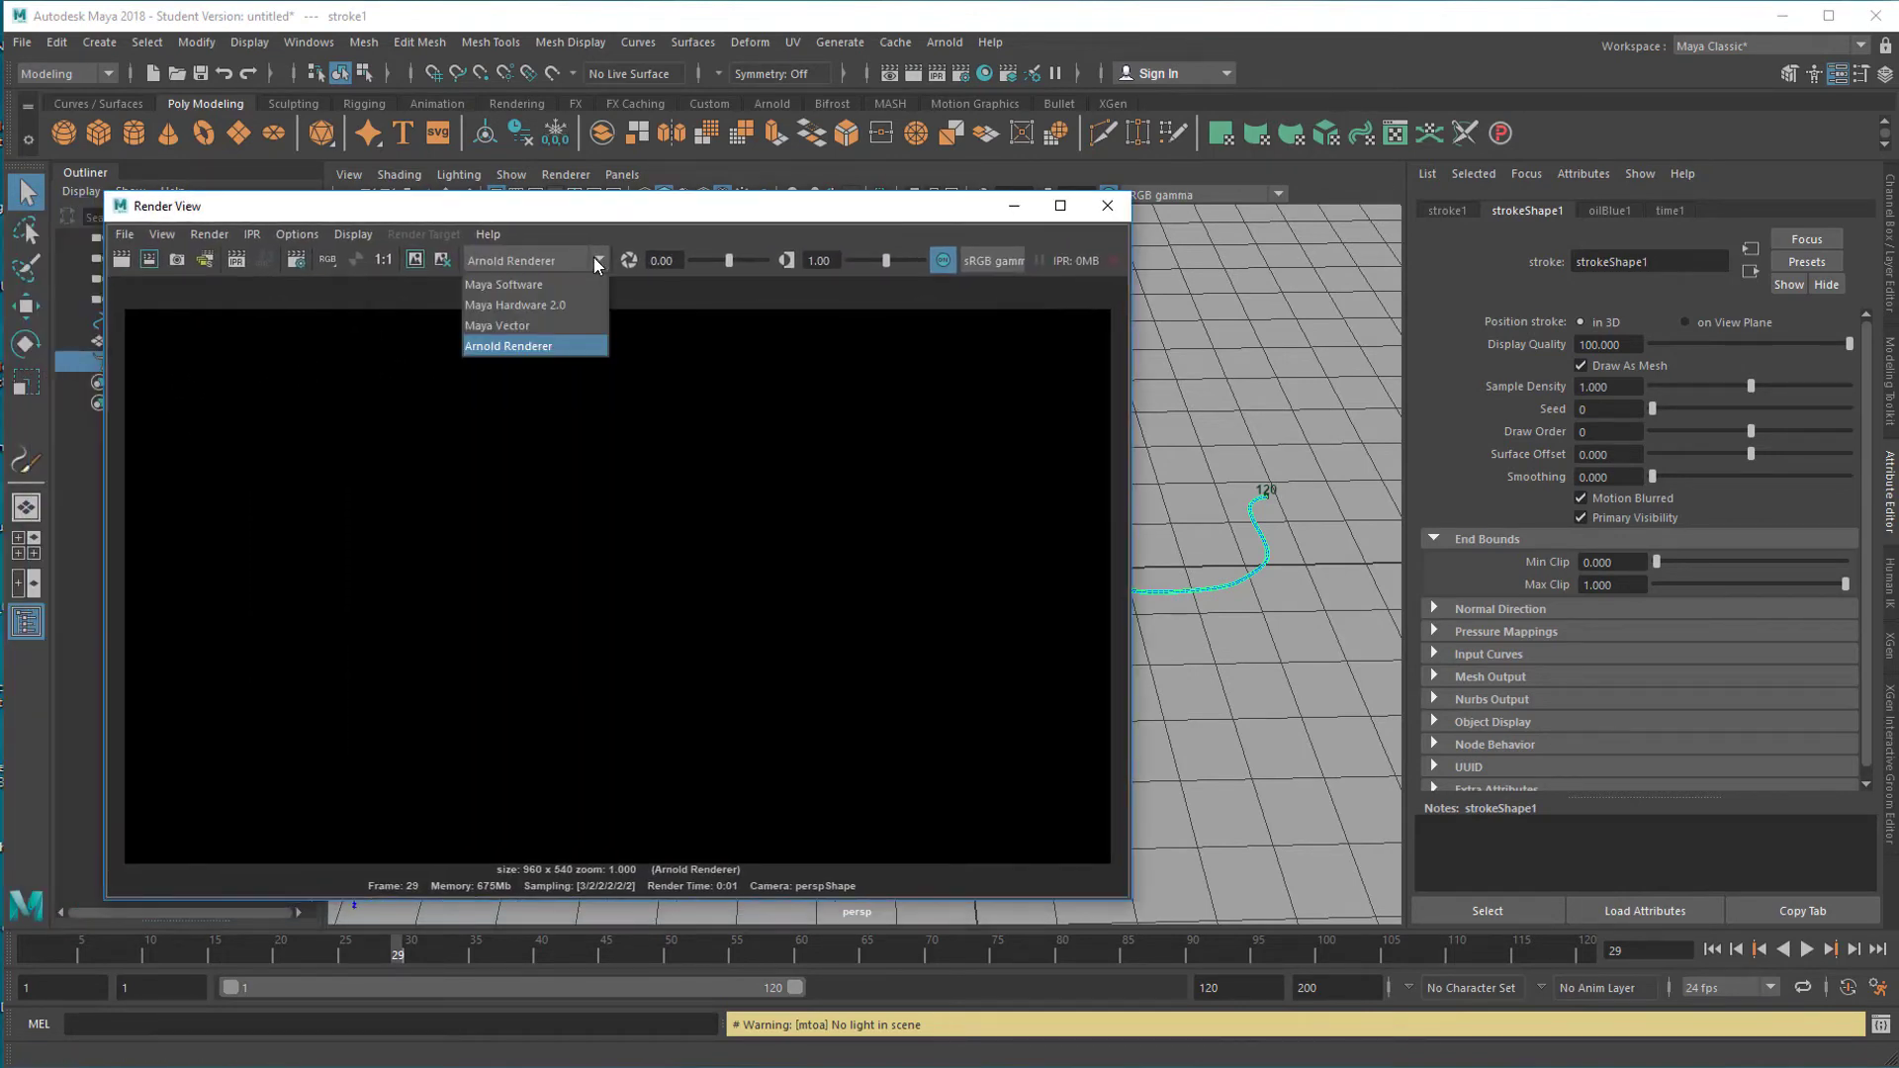
{"action": "left_click", "coordinate": [568, 288]}
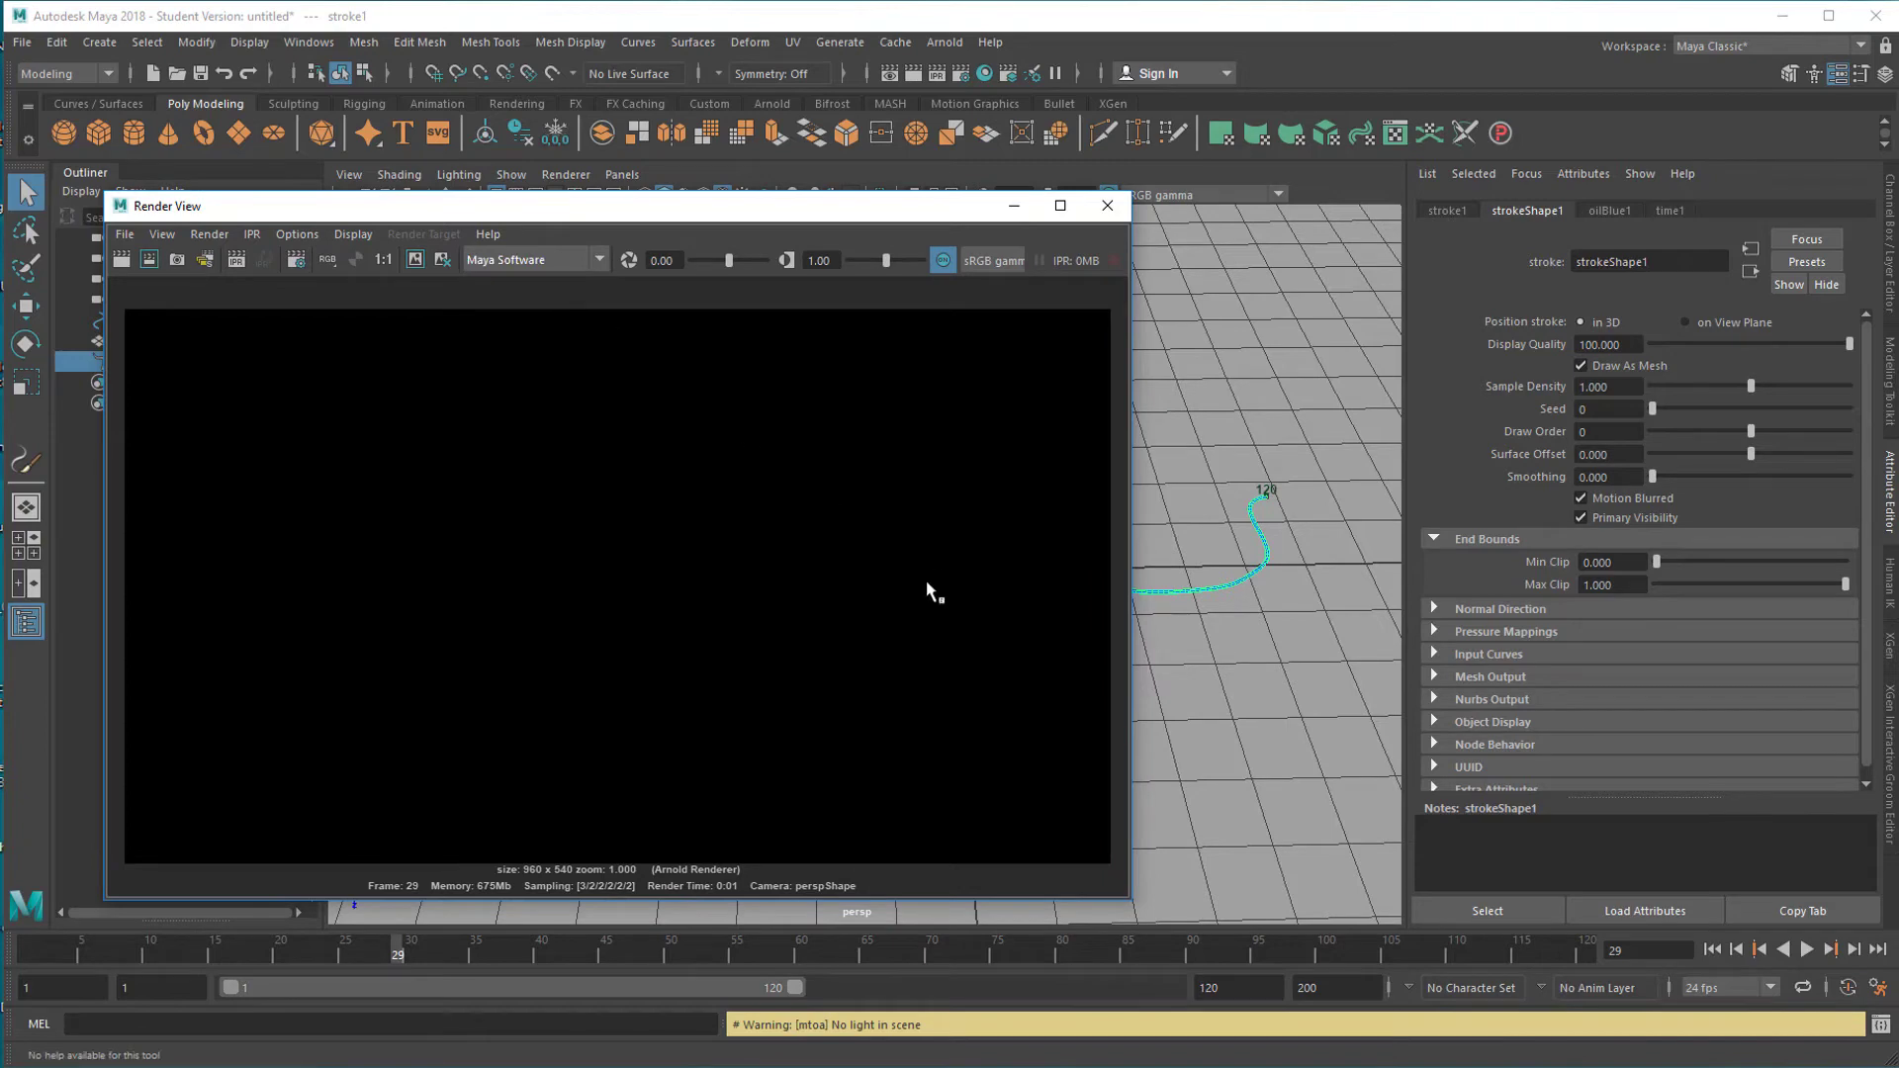
{"action": "left_click", "coordinate": [120, 259]}
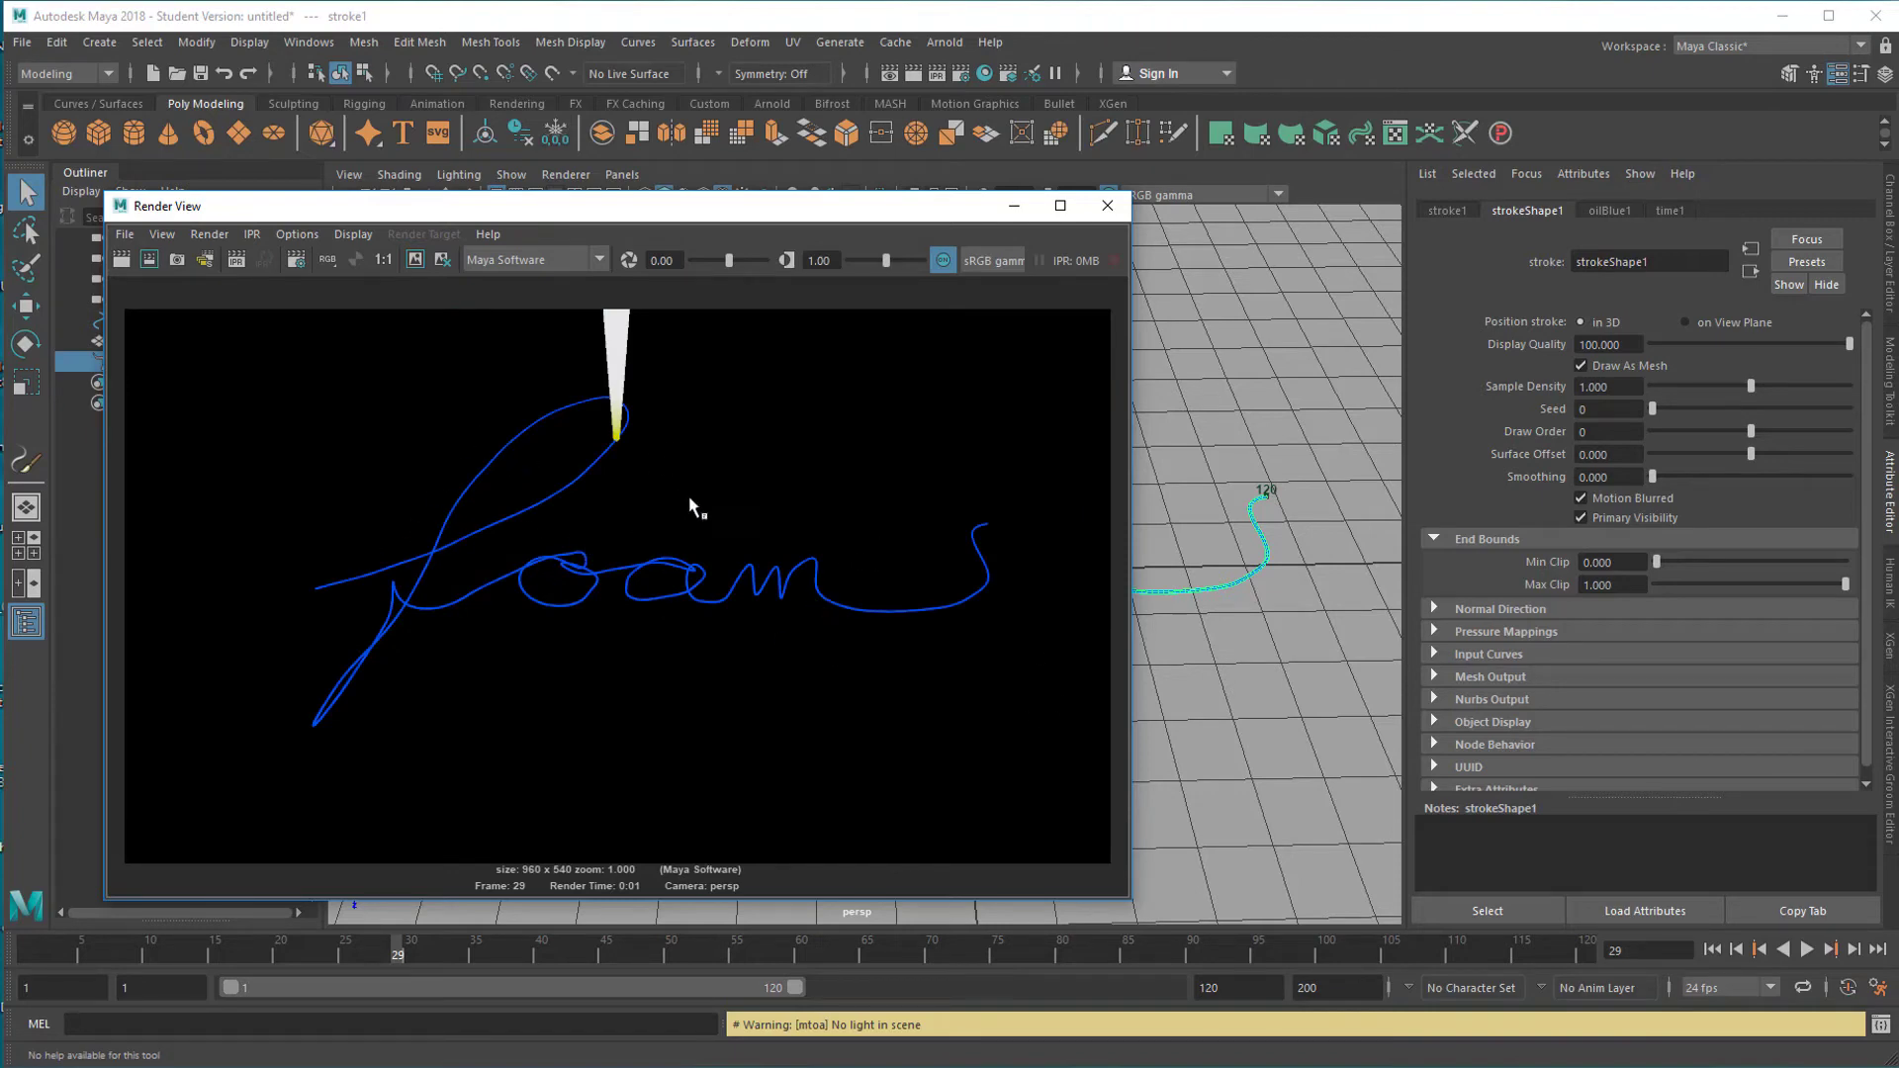
{"action": "left_click", "coordinate": [1107, 205]}
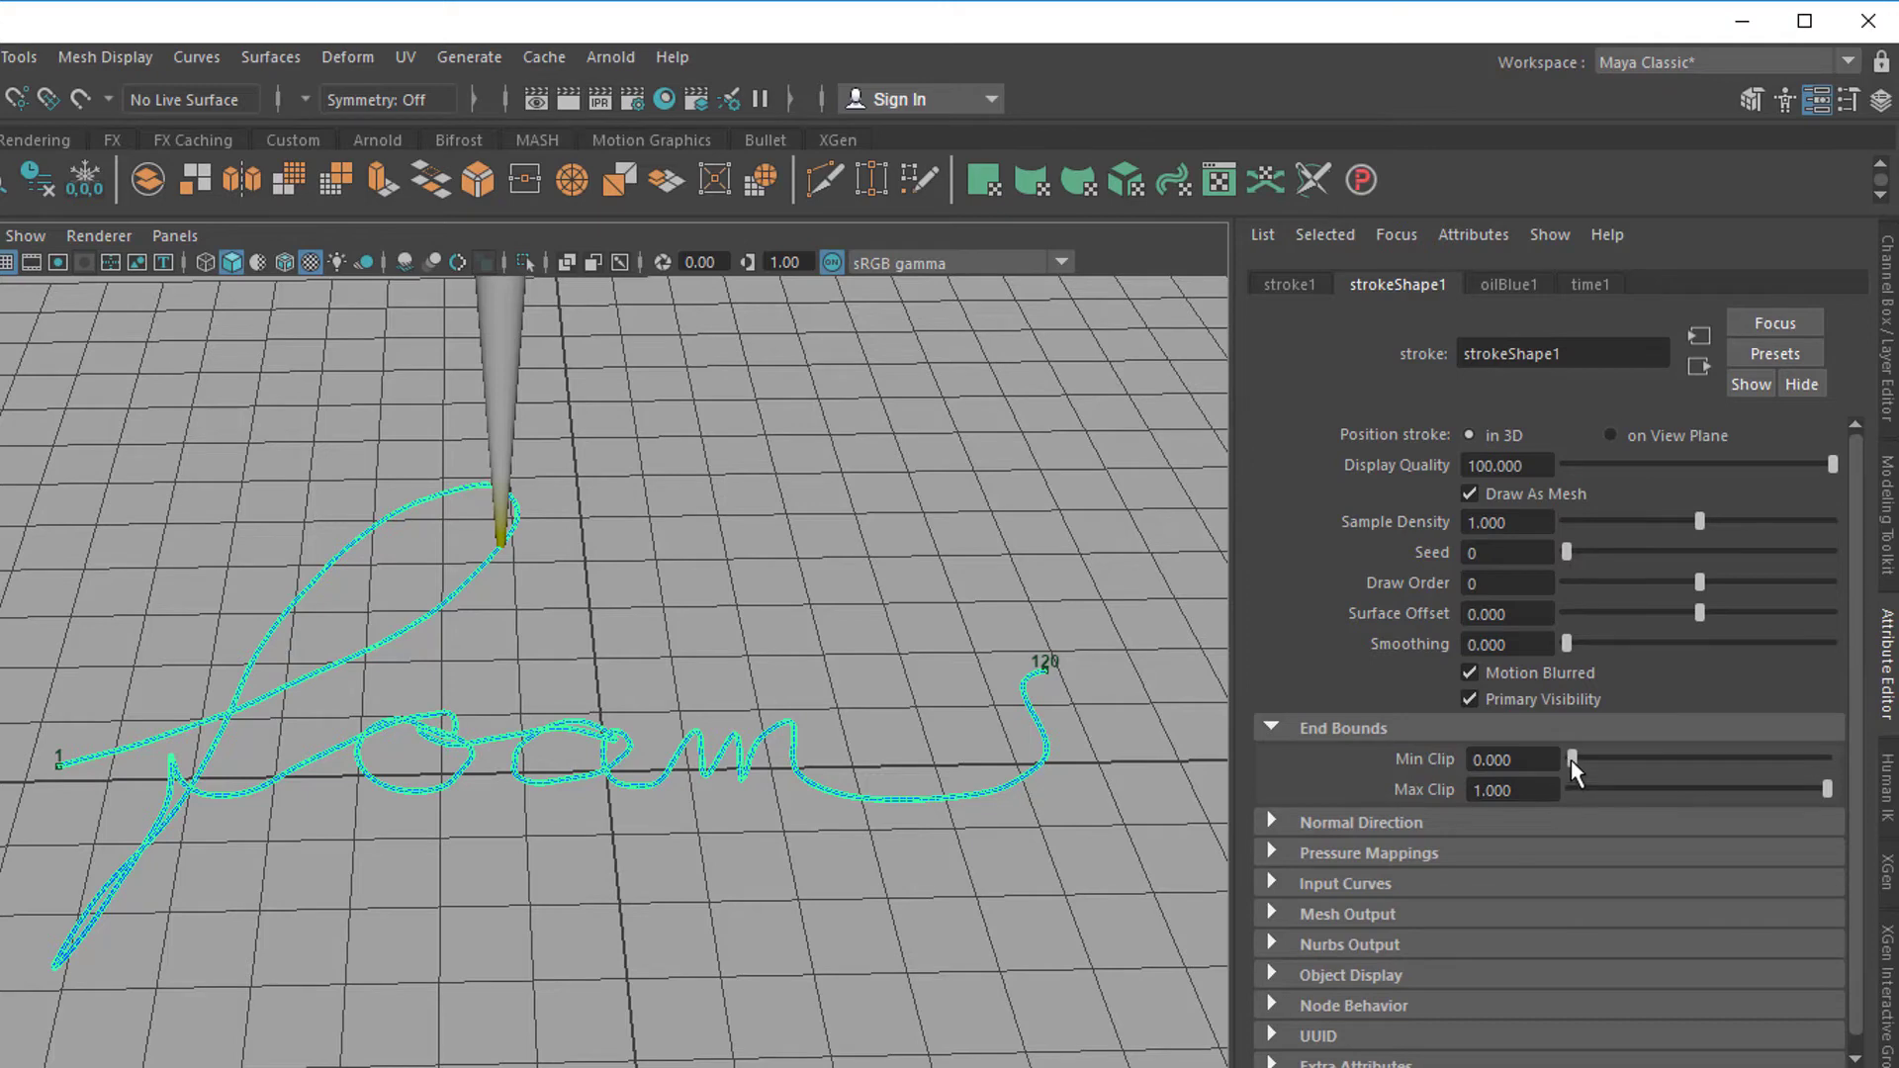
Step: Try clipping the start of the brush stroke with Min Clip and return it to 0
{"action": "mouse_move", "coordinate": [1572, 762]}
{"action": "left_mouse_down"}
{"action": "mouse_move", "coordinate": [1749, 768]}
{"action": "mouse_move", "coordinate": [1696, 772]}
{"action": "mouse_move", "coordinate": [1734, 772]}
{"action": "left_mouse_up"}
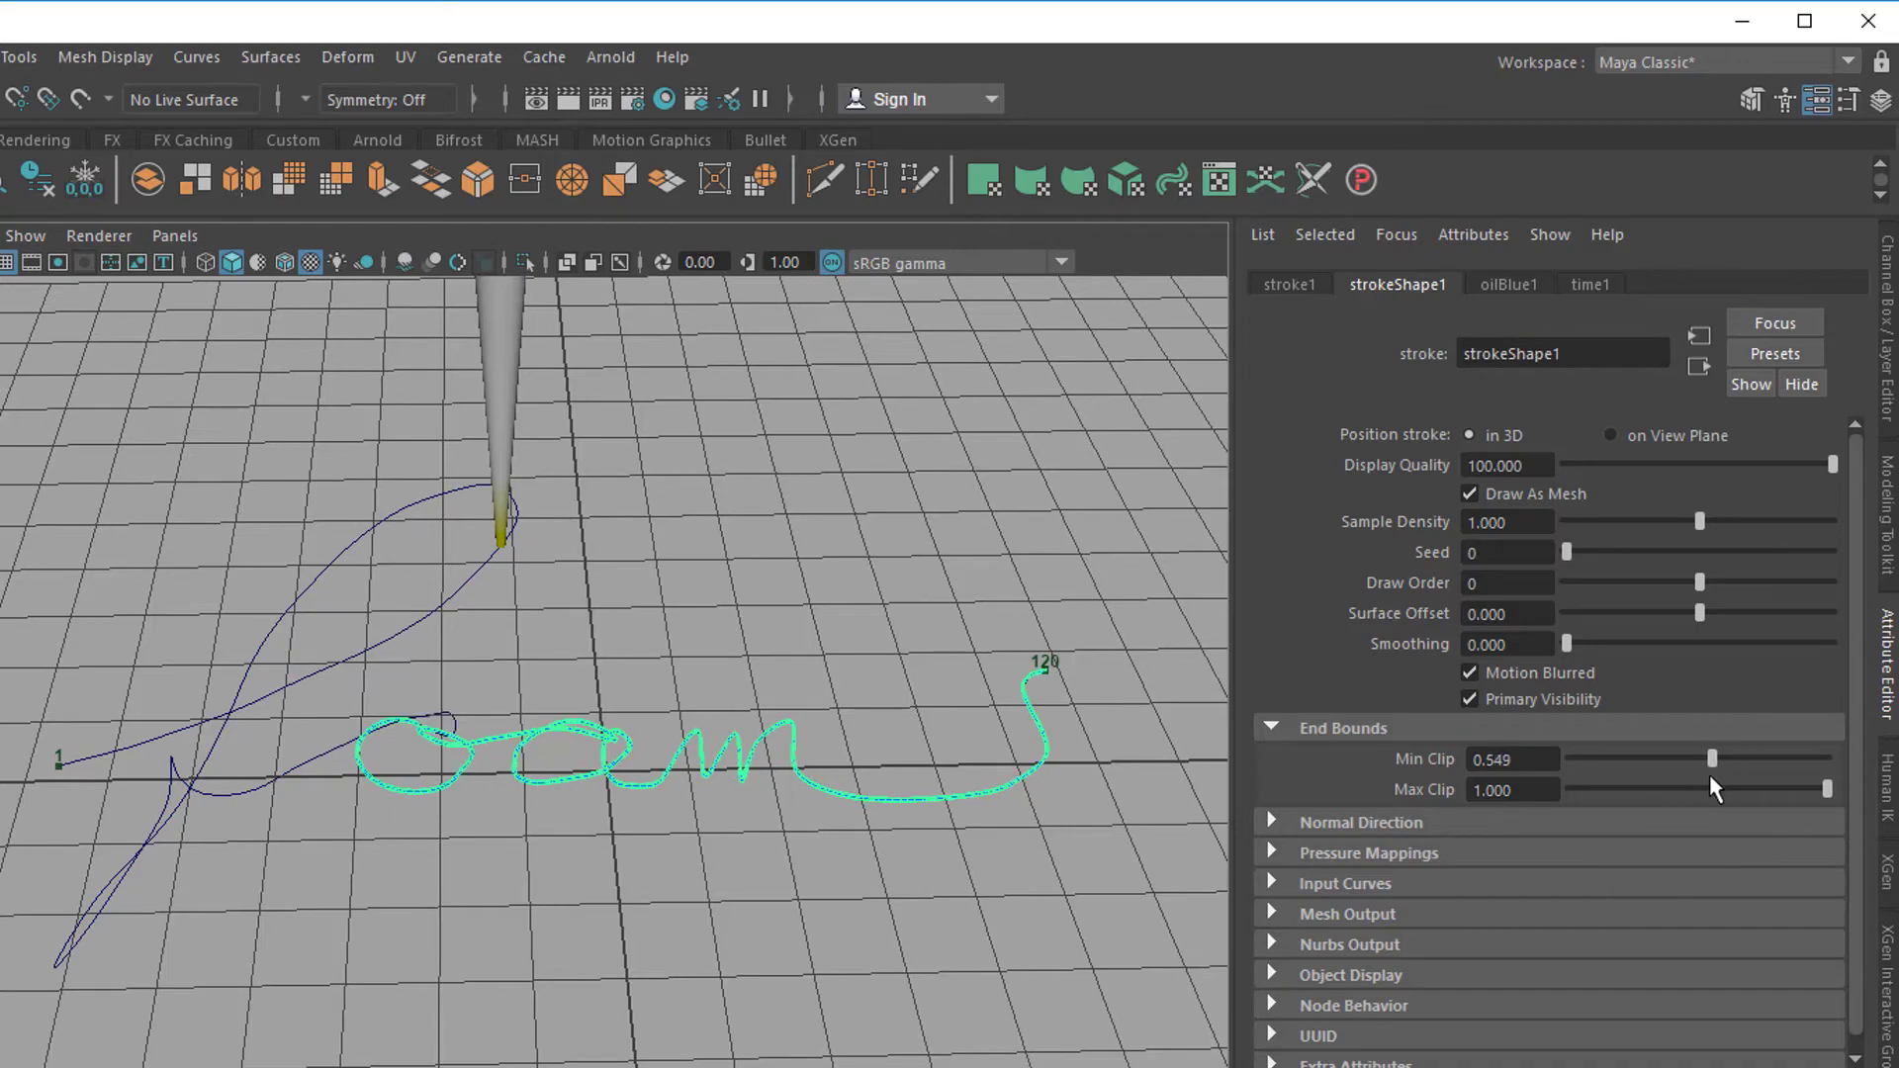
{"action": "left_click_drag", "start_coordinate": [1738, 779], "coordinate": [1573, 746]}
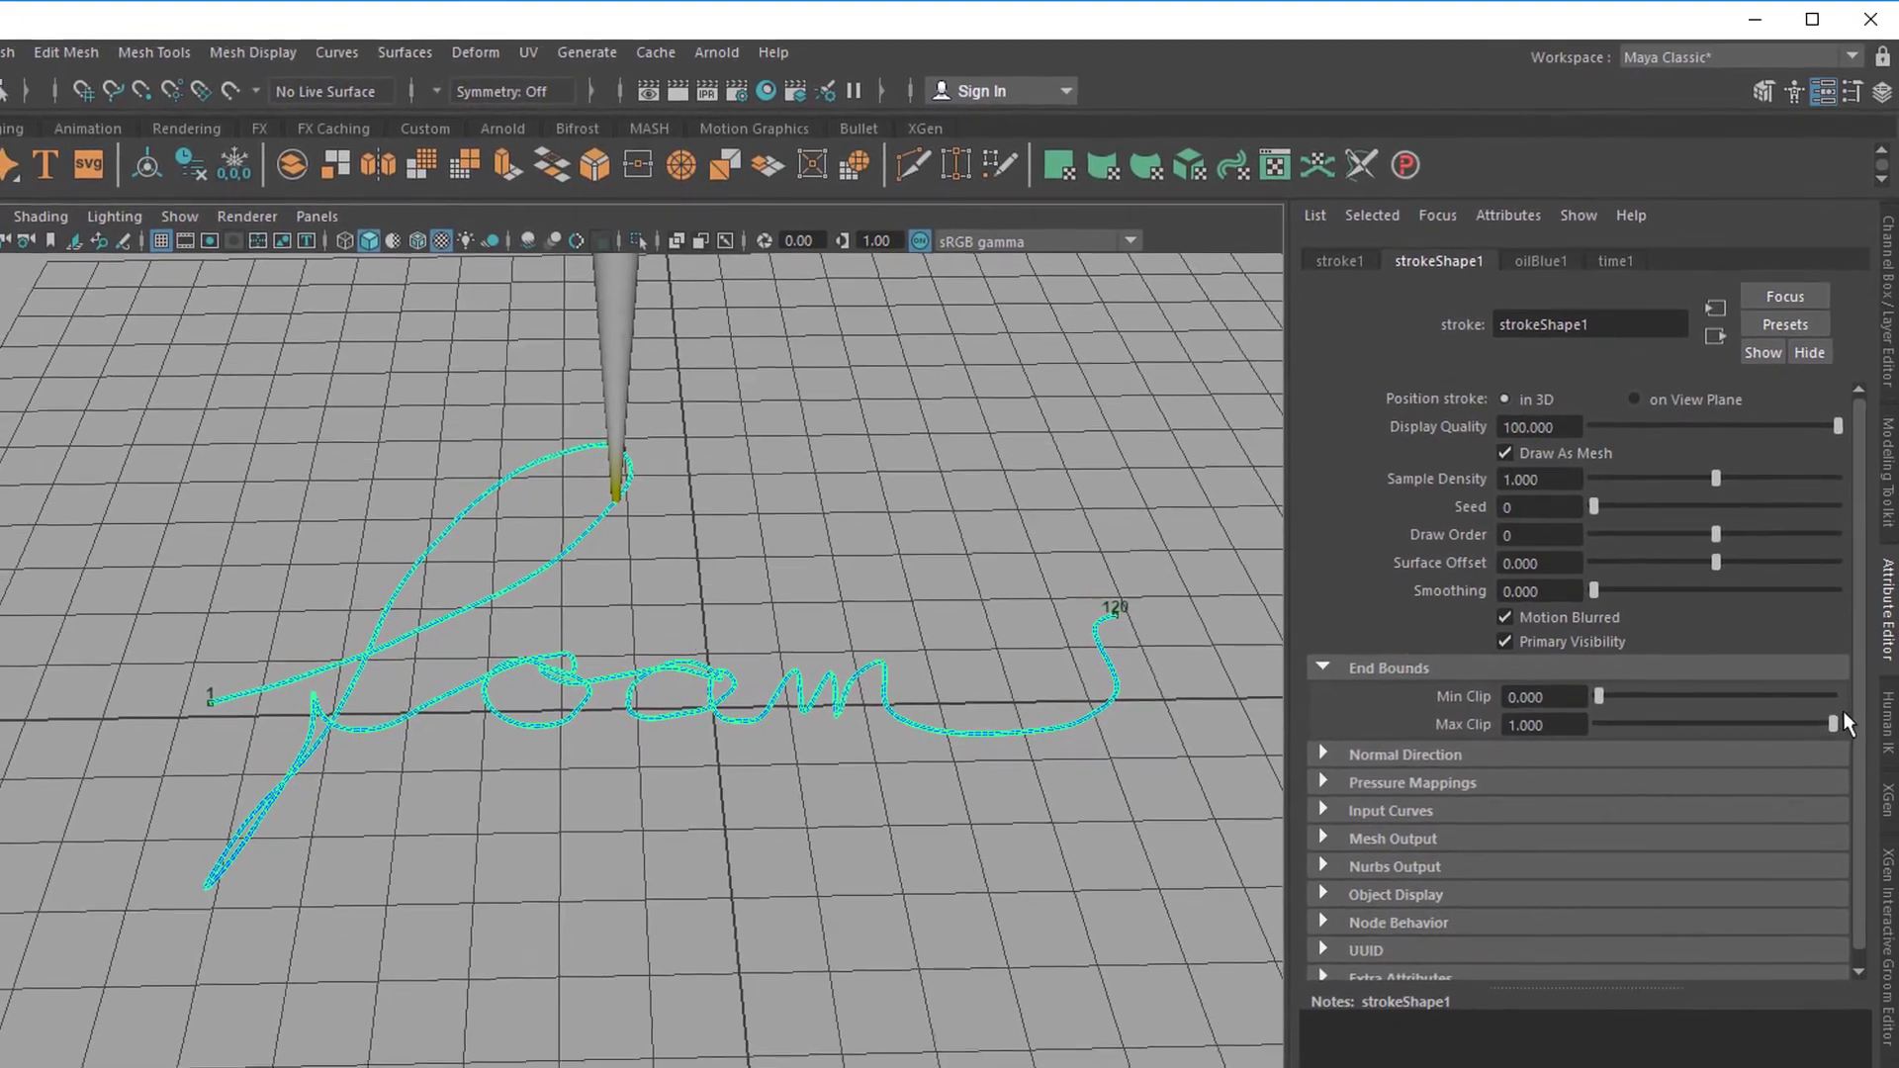
Step: Set the stroke's Max Clip to 0 and key it at the first frame of the timeline
{"action": "left_click_drag", "start_coordinate": [1838, 722], "coordinate": [1793, 725]}
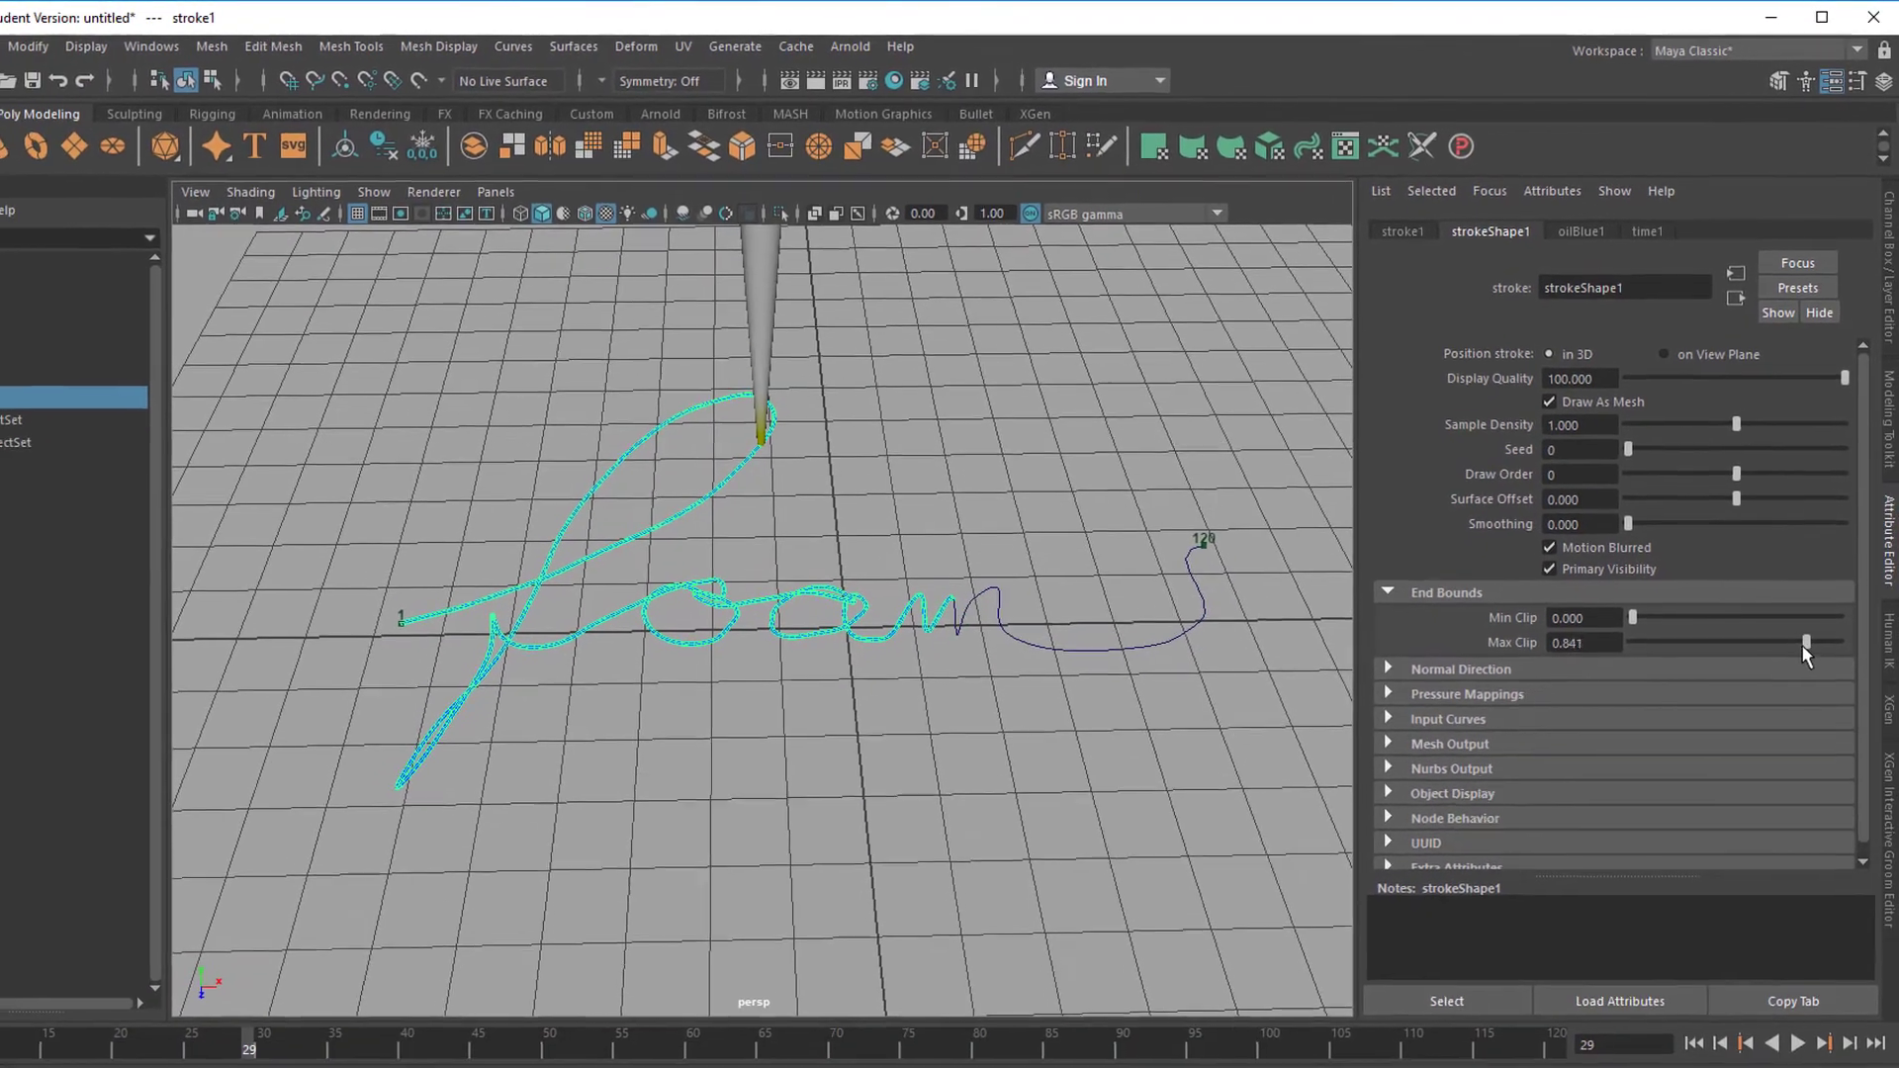
{"action": "left_click_drag", "start_coordinate": [1803, 645], "coordinate": [1627, 667]}
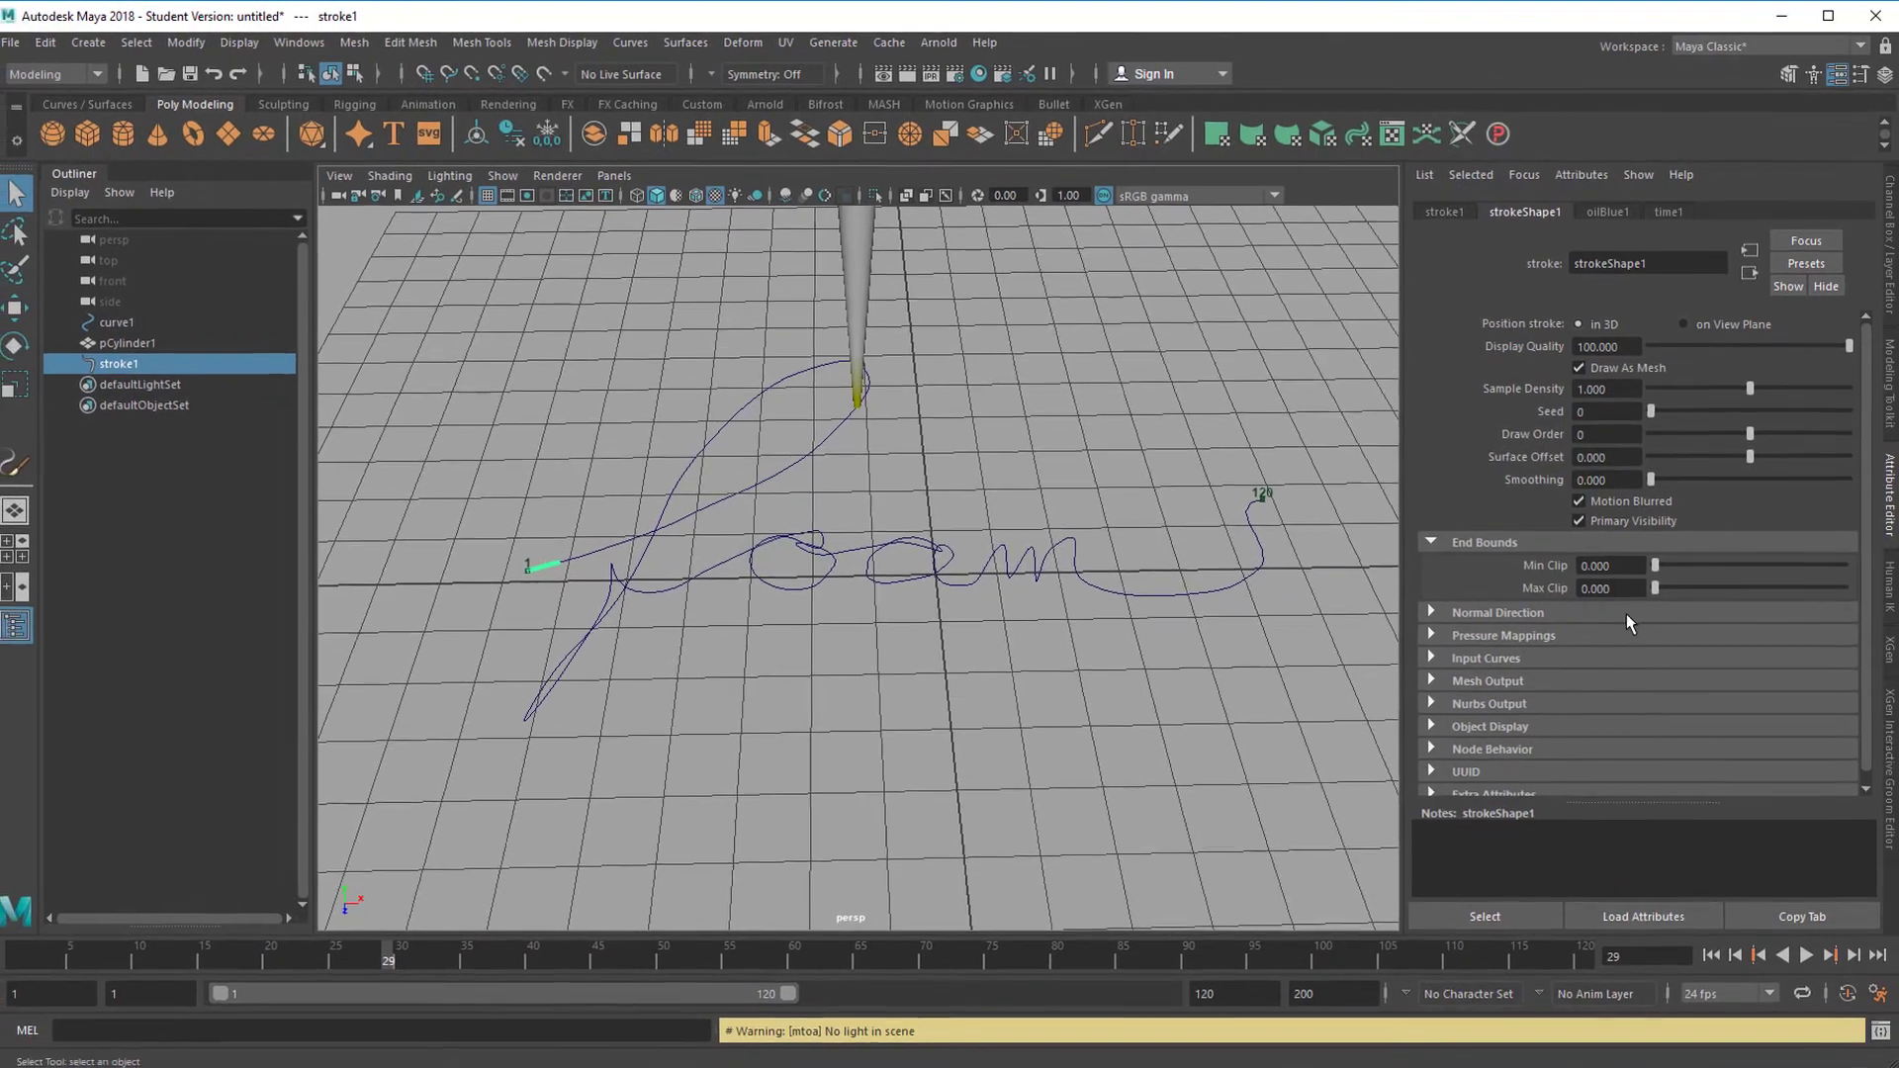
{"action": "left_click", "coordinate": [1712, 951]}
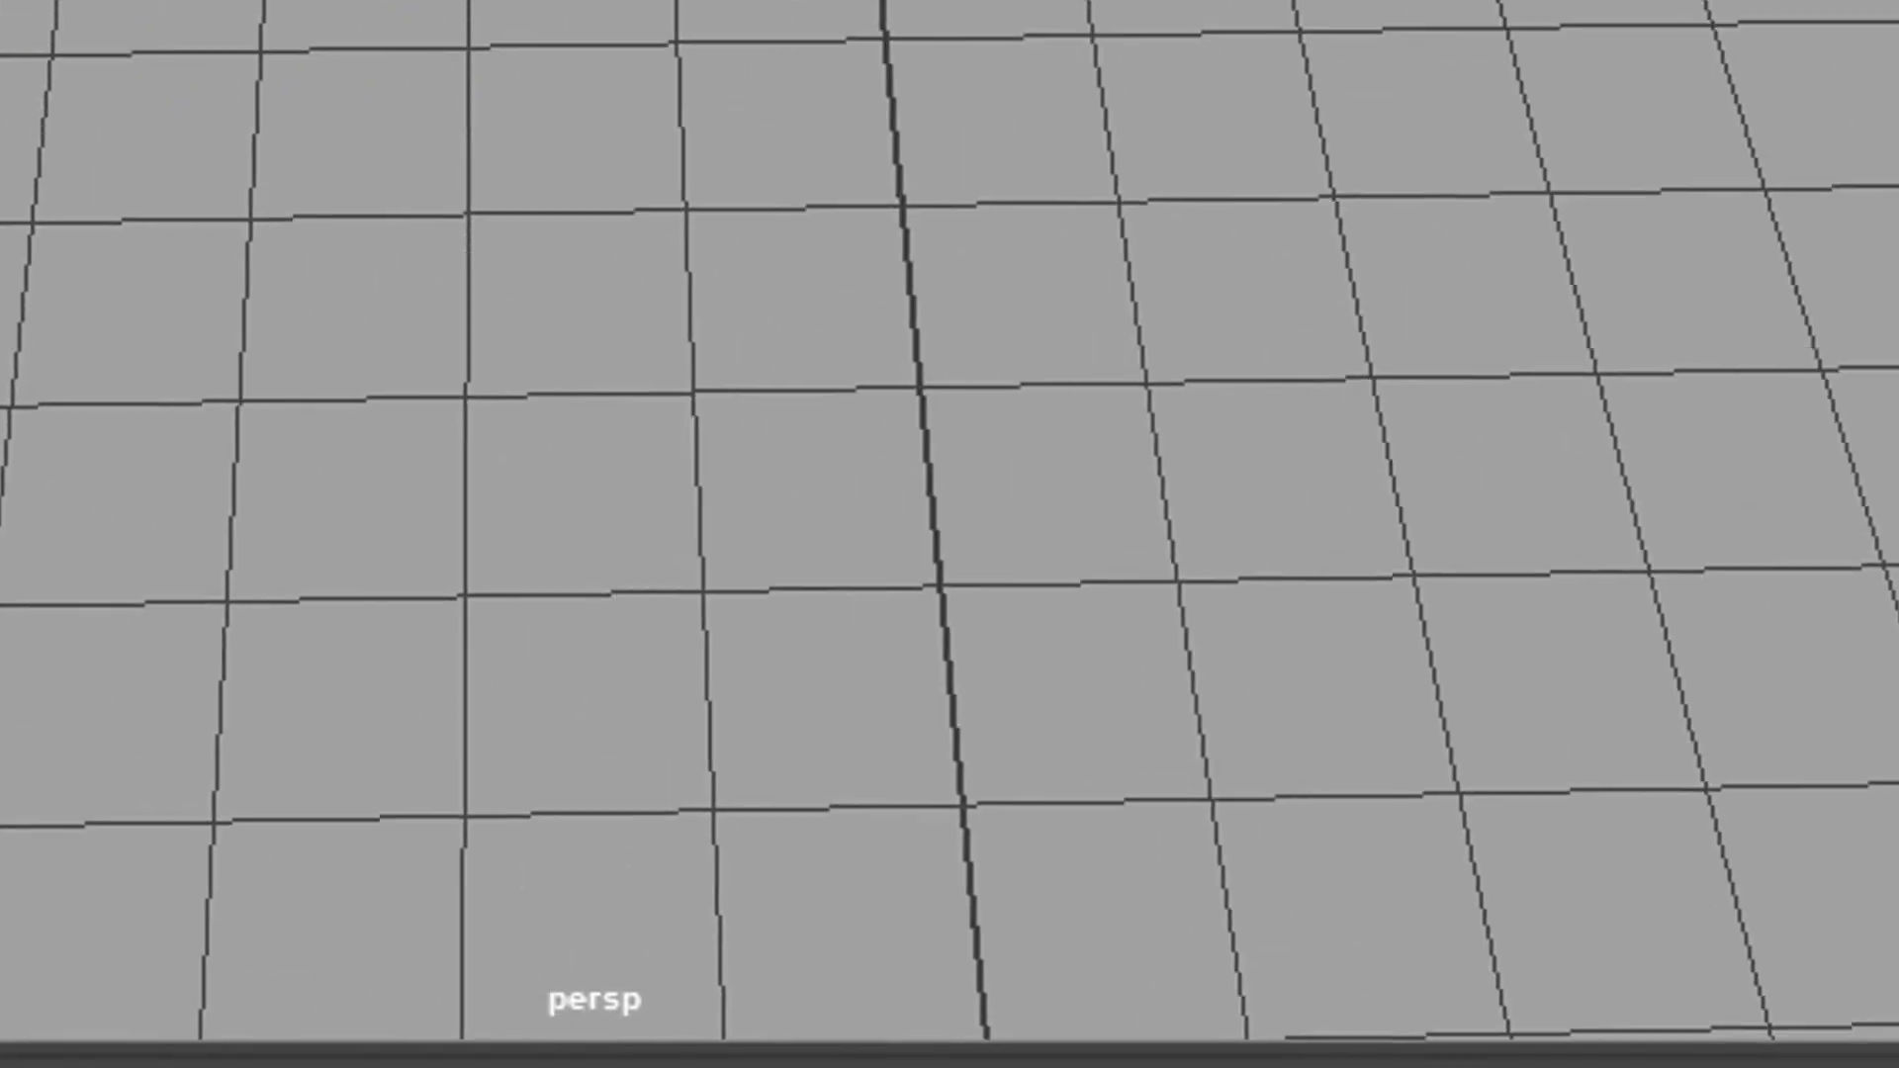
{"action": "right_click", "coordinate": [1573, 216]}
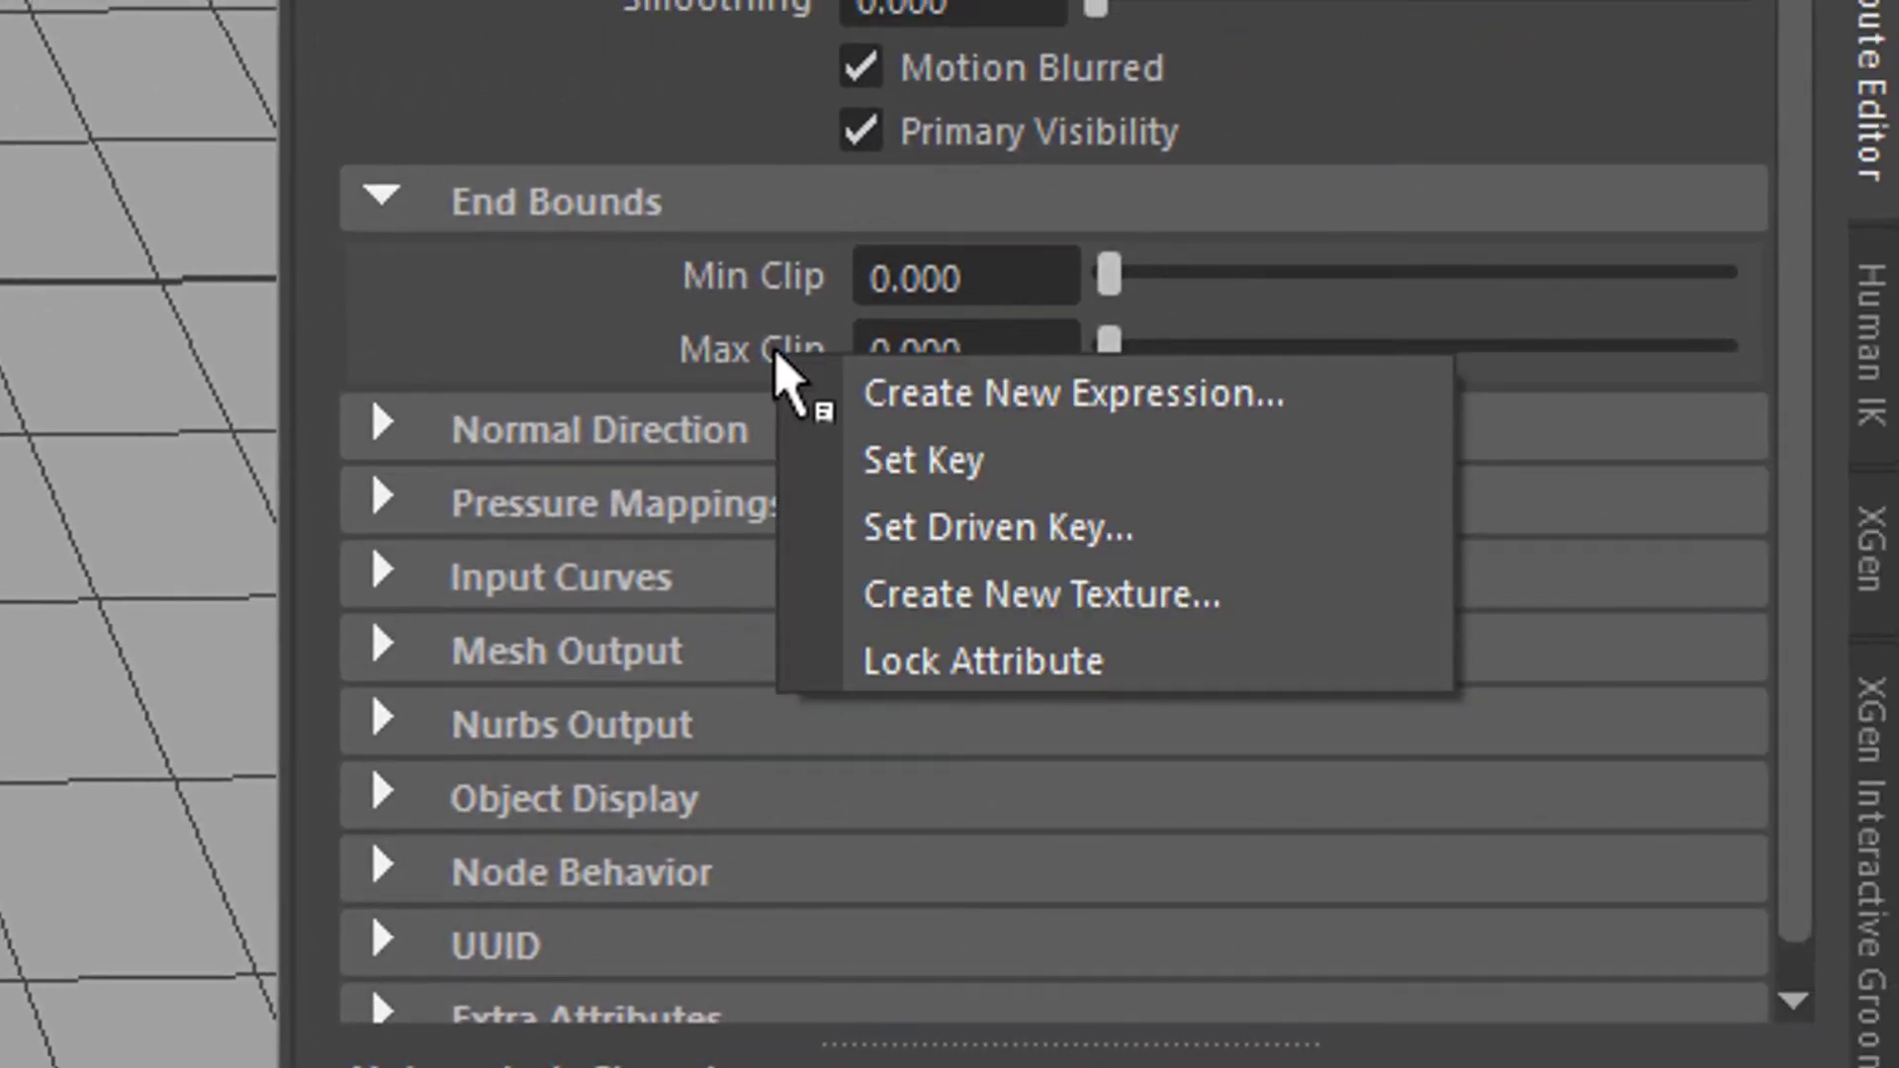
{"action": "left_click", "coordinate": [863, 467]}
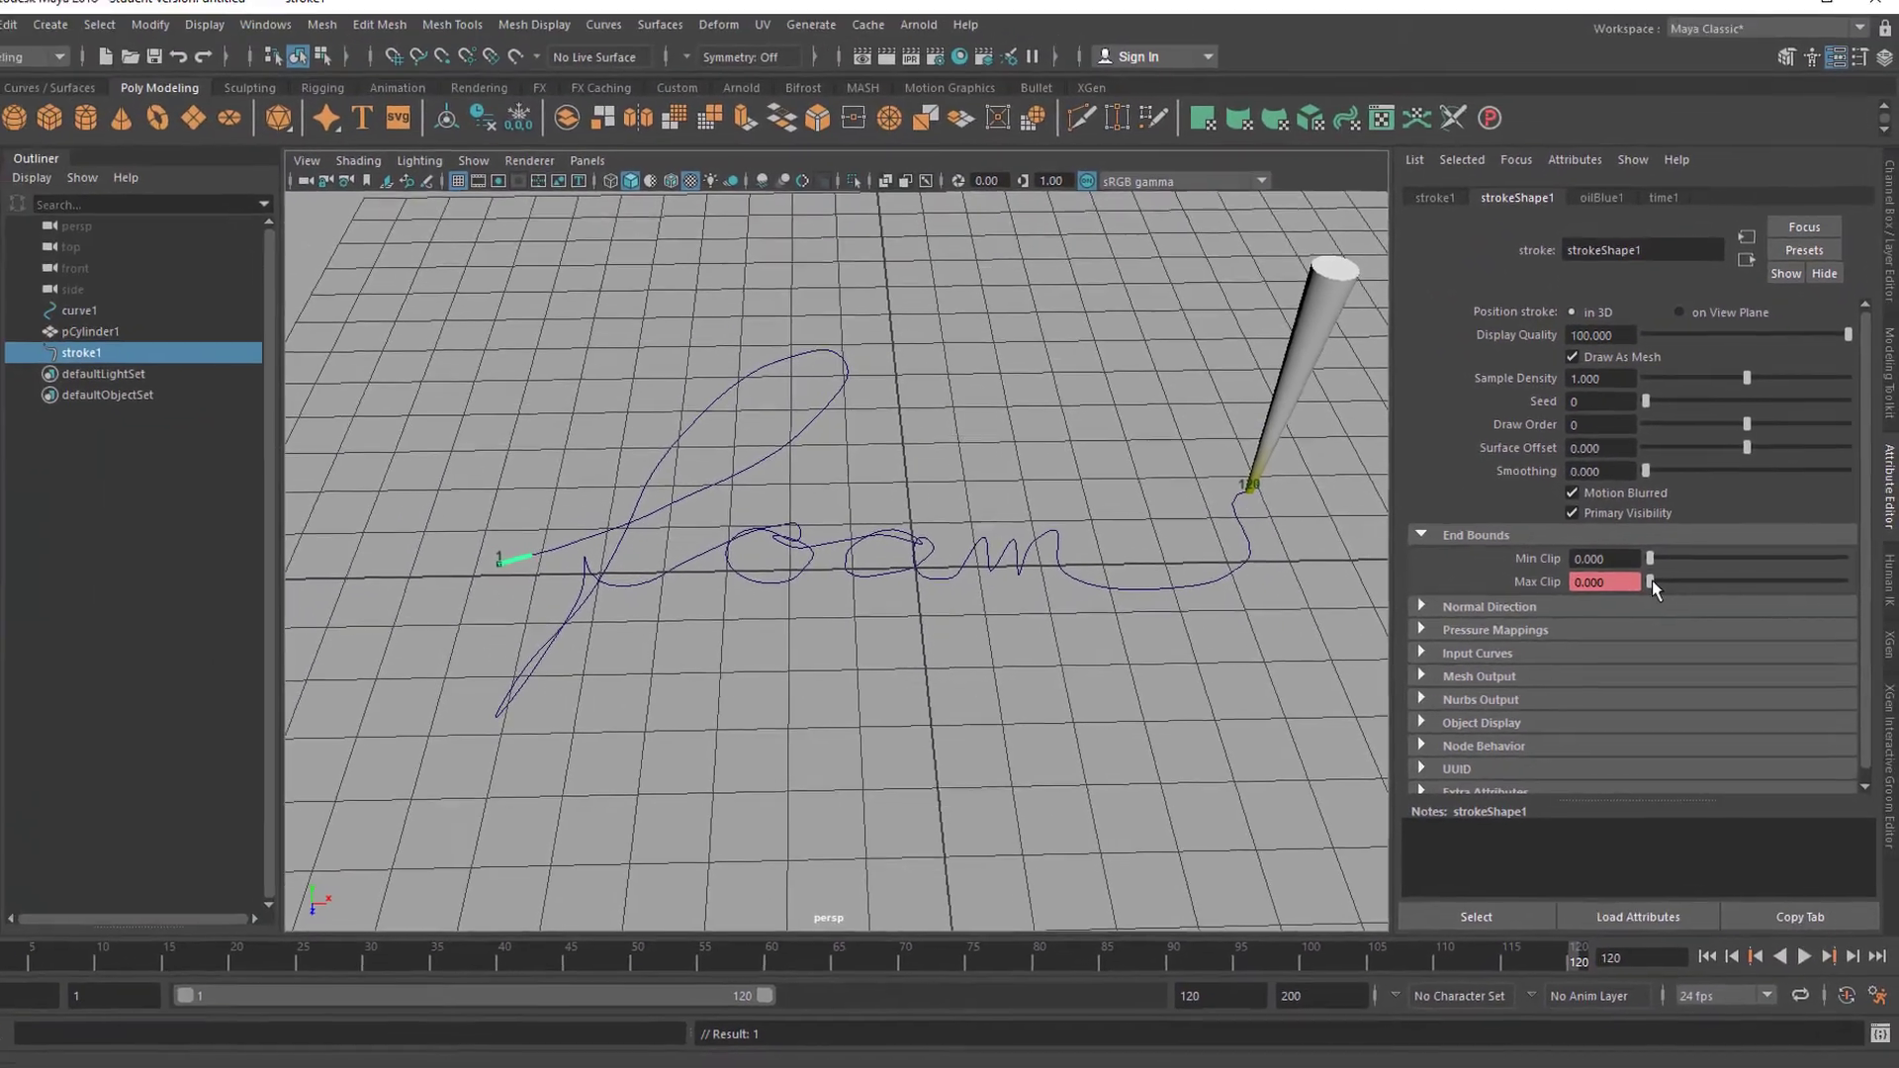
Step: Set the stroke's Max Clip to 1 and key it at frame 120
{"action": "left_click_drag", "start_coordinate": [1457, 500], "coordinate": [1850, 504]}
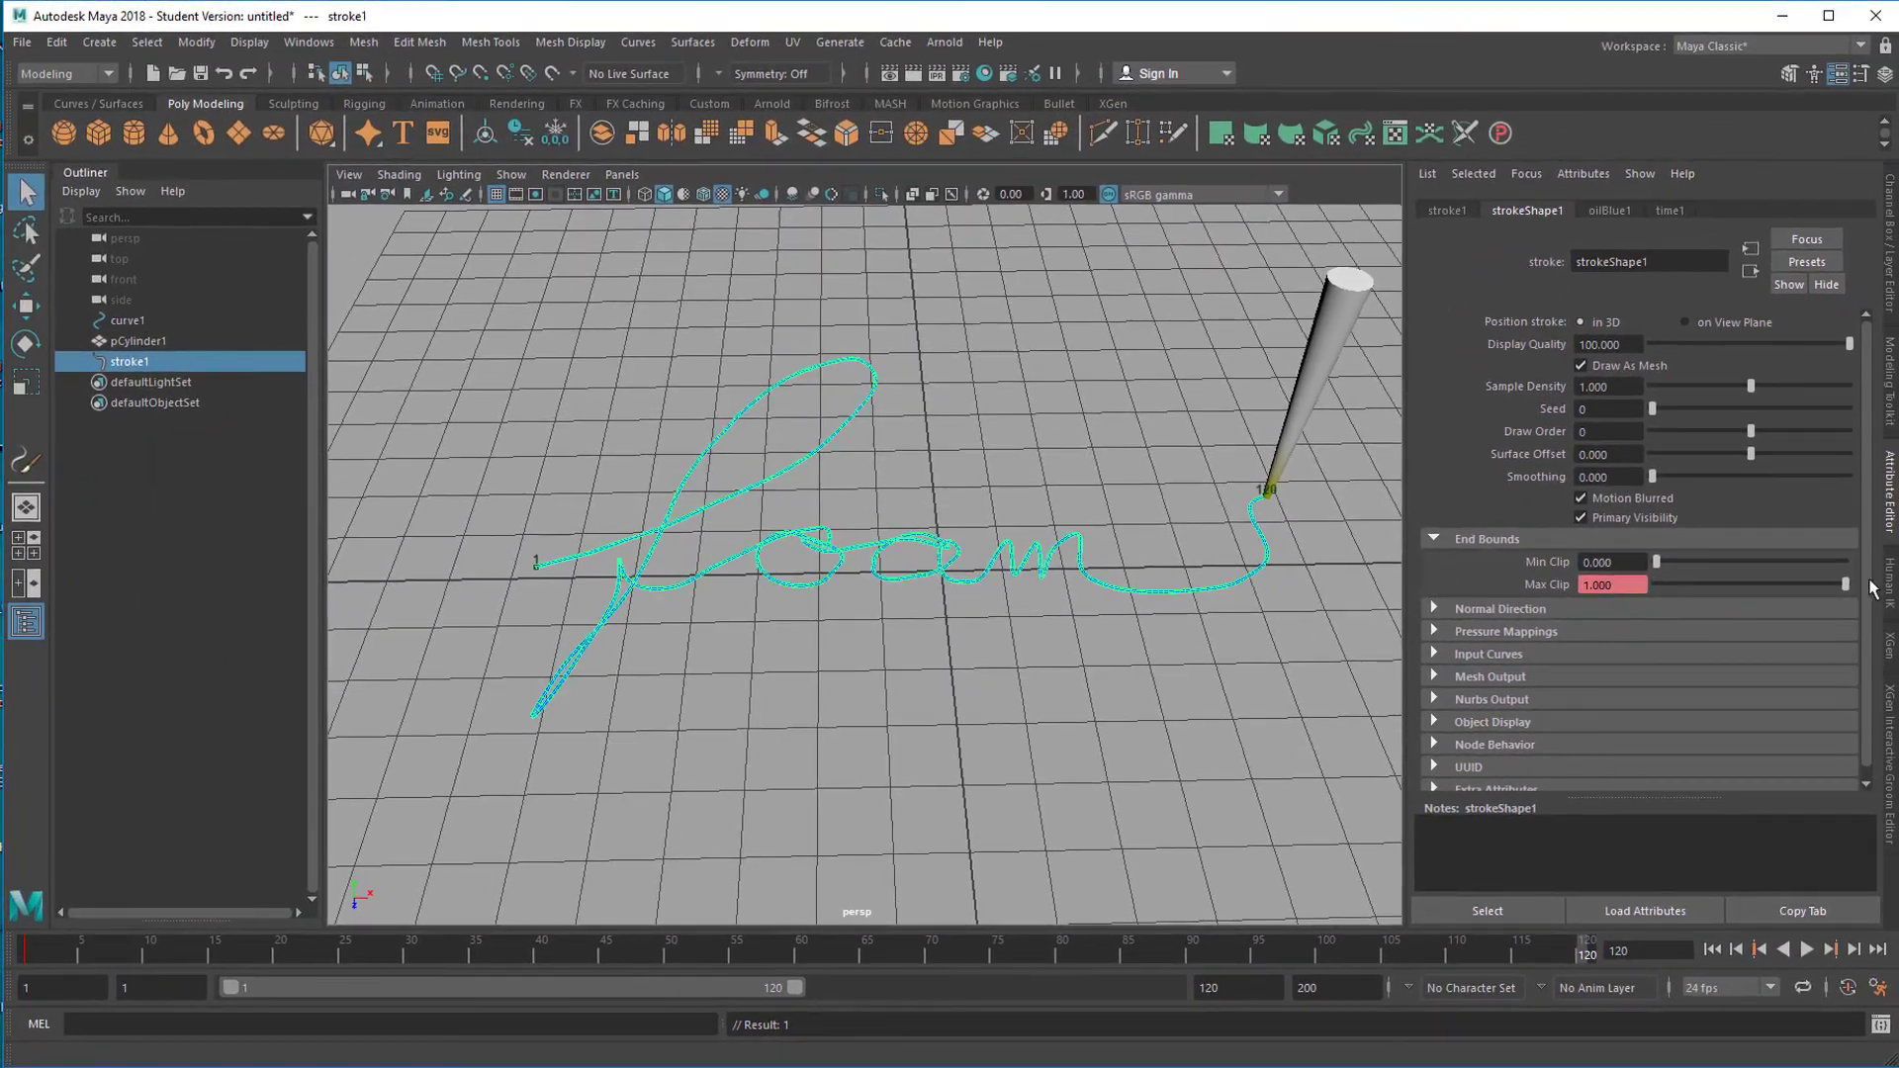
{"action": "right_click", "coordinate": [1551, 583]}
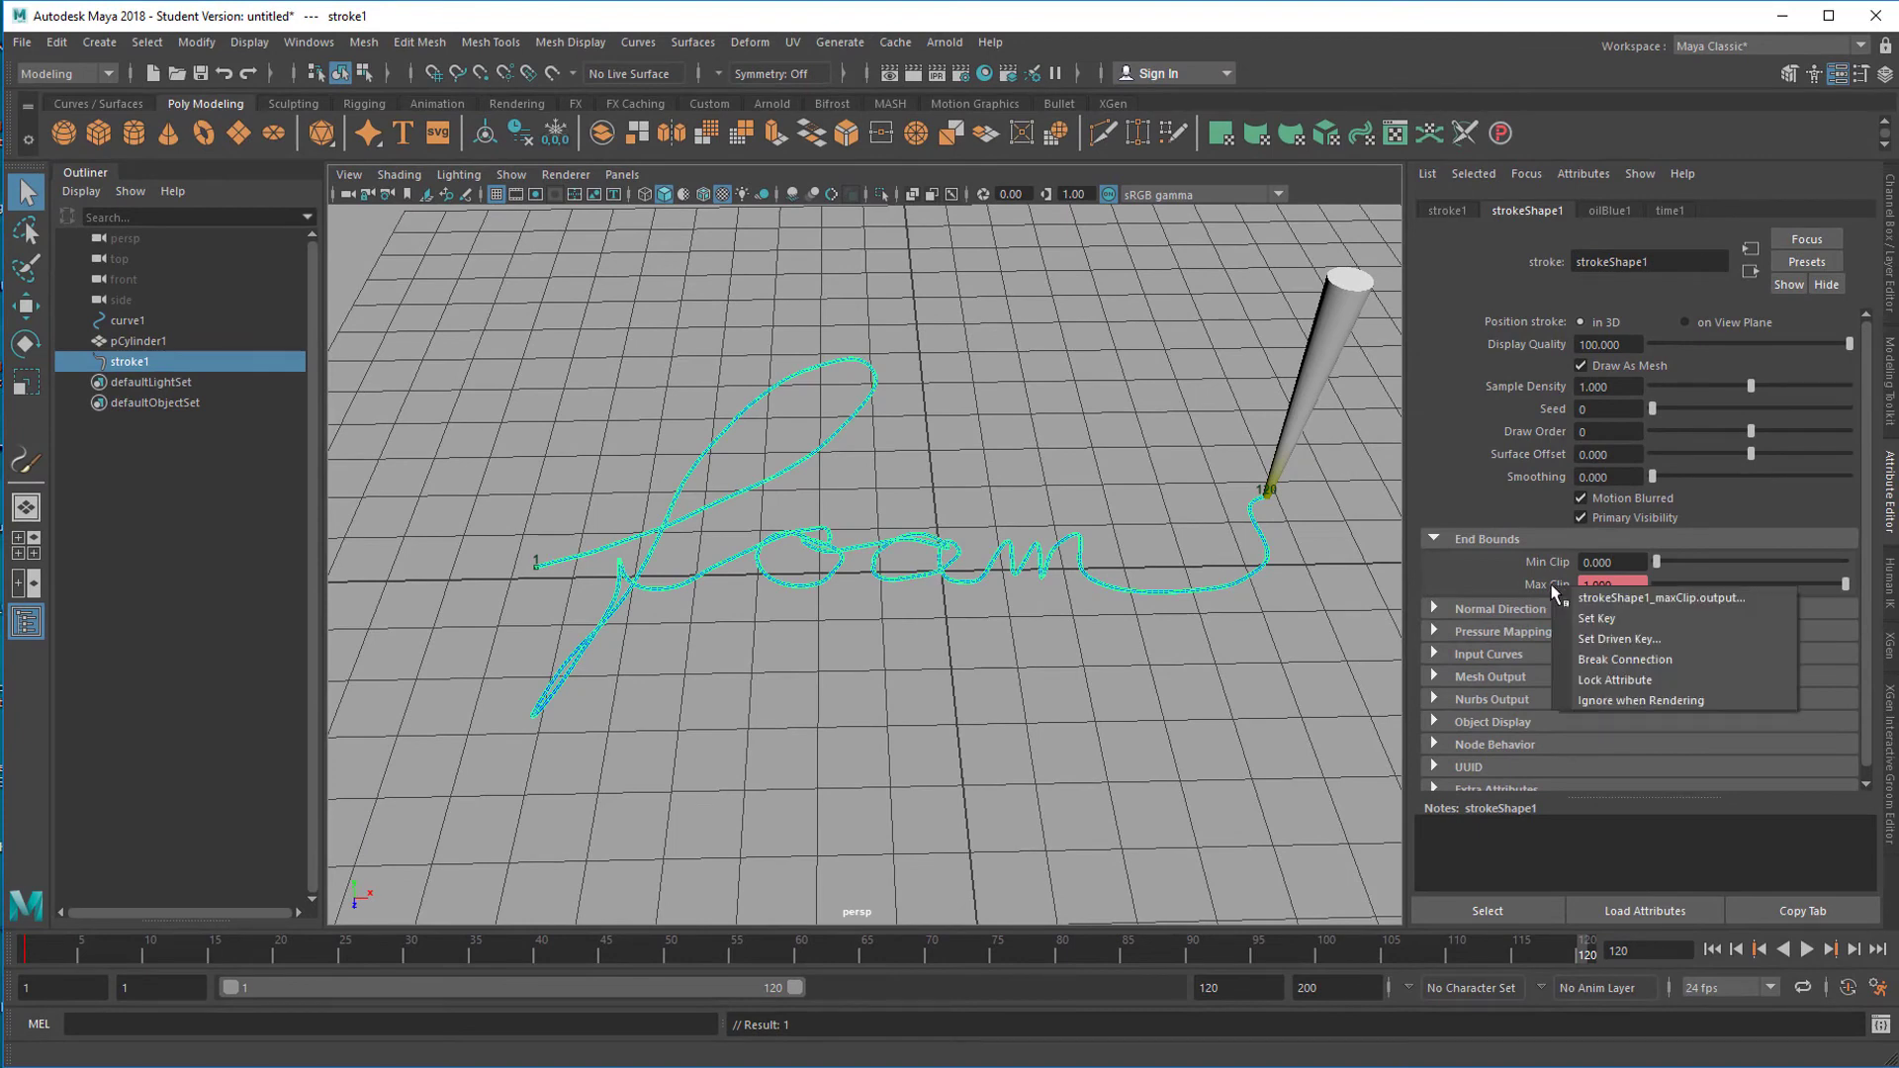
{"action": "left_click", "coordinate": [1586, 617]}
Step: Rewind to the first frame and play the stroke's writing animation, stopping at frame 75
{"action": "left_click", "coordinate": [1713, 949]}
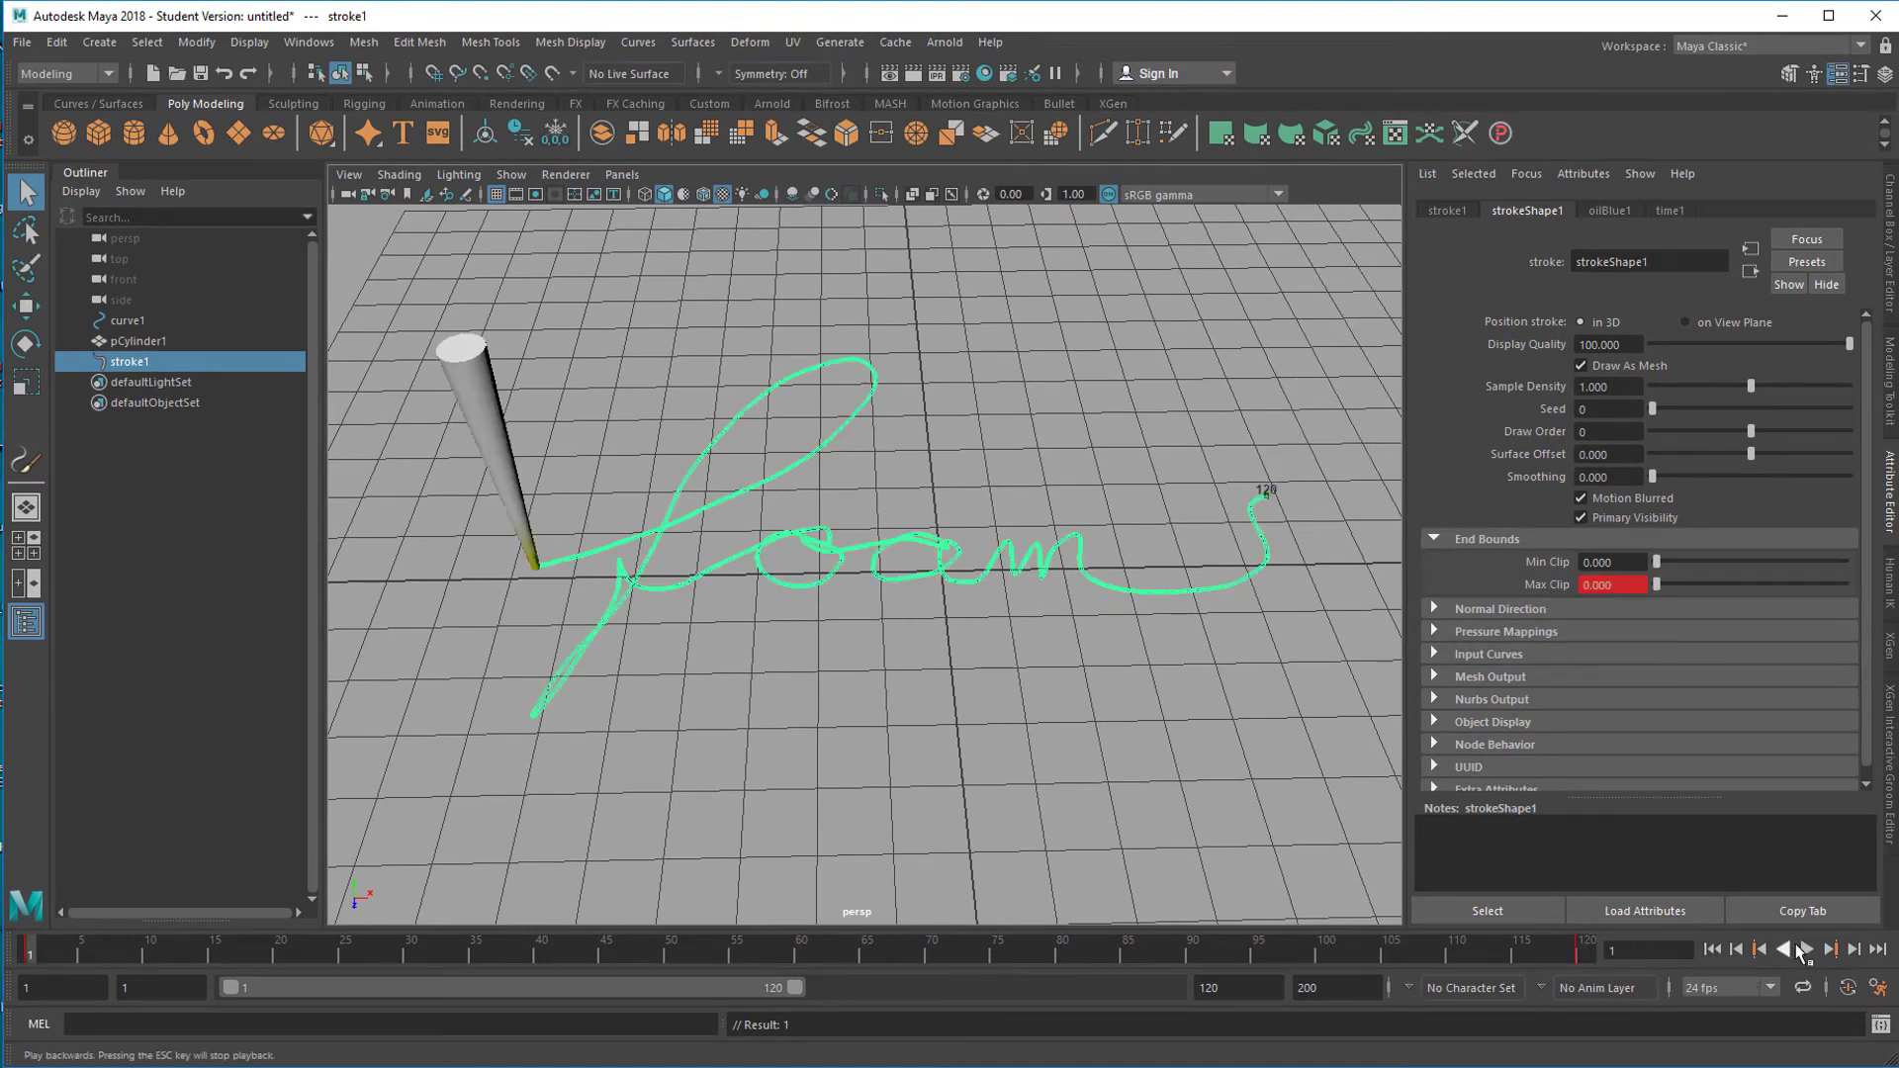
{"action": "left_click", "coordinate": [1806, 950]}
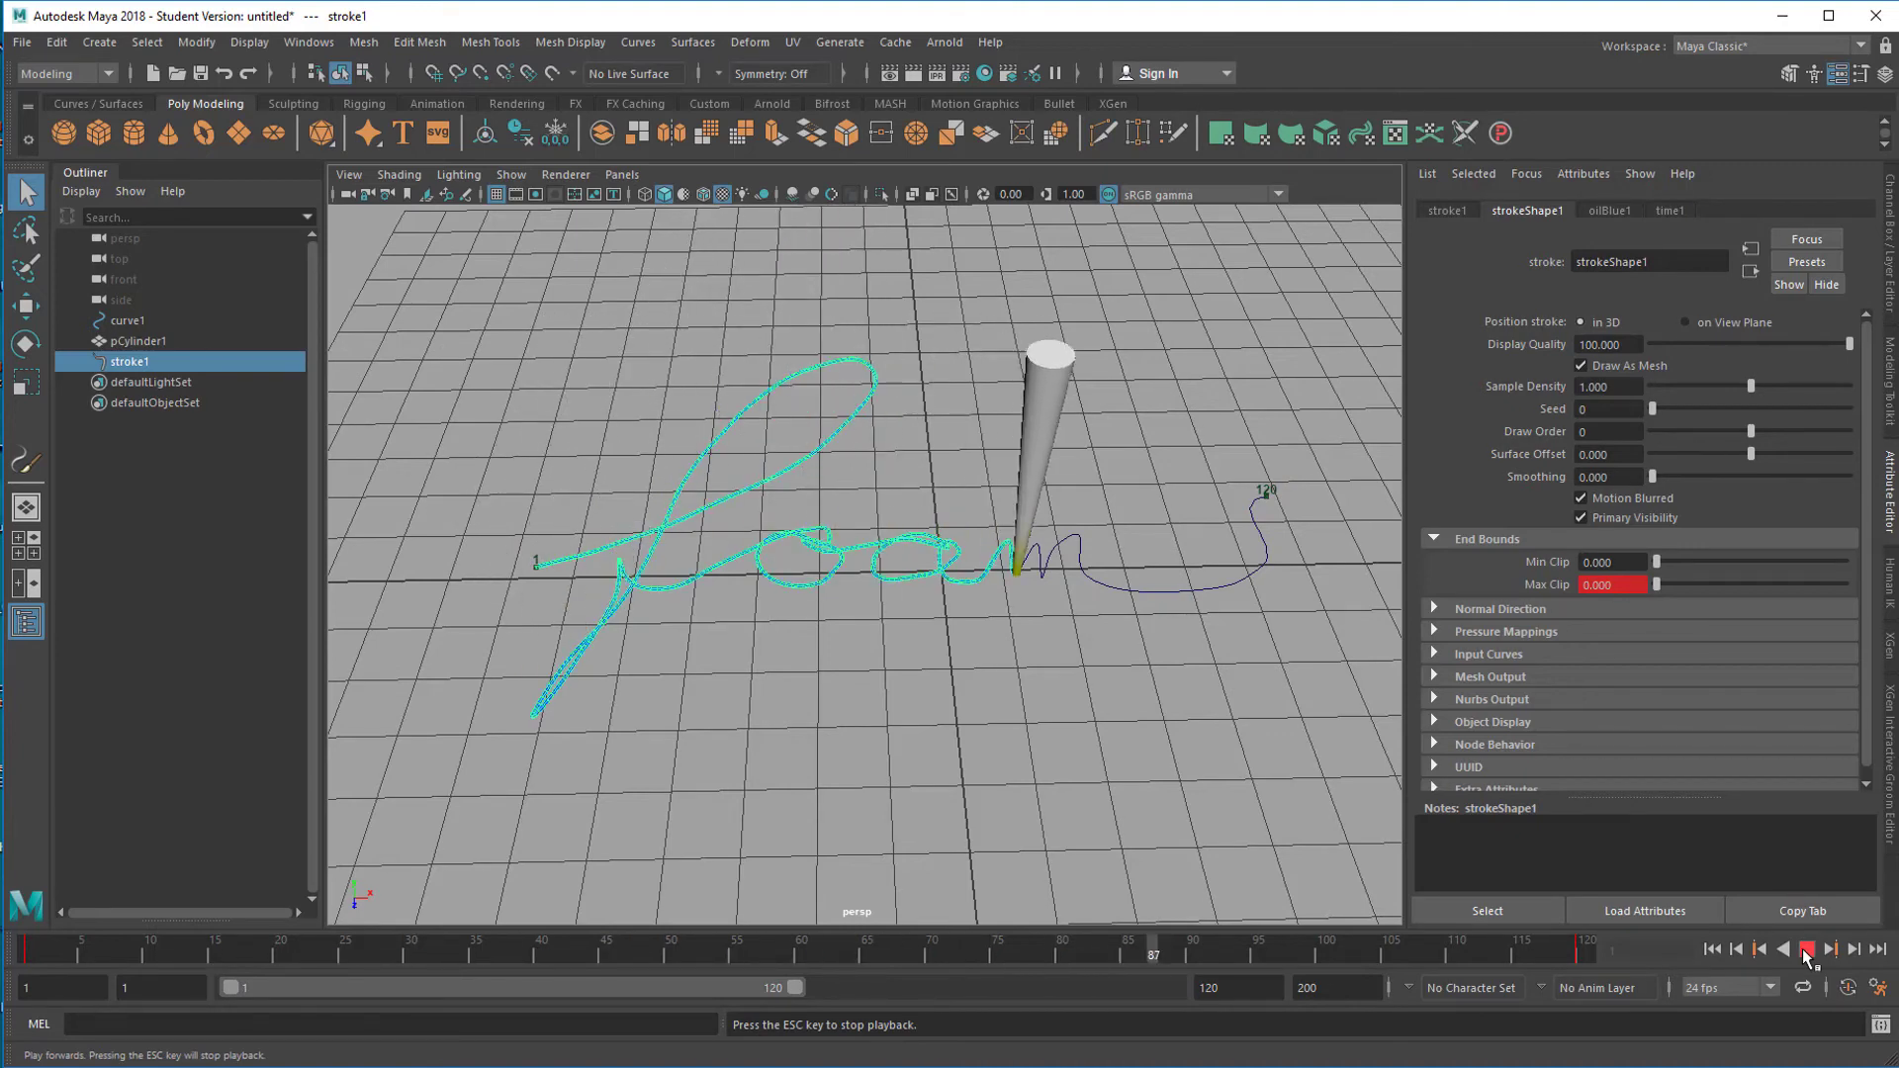
{"action": "left_click", "coordinate": [1807, 950]}
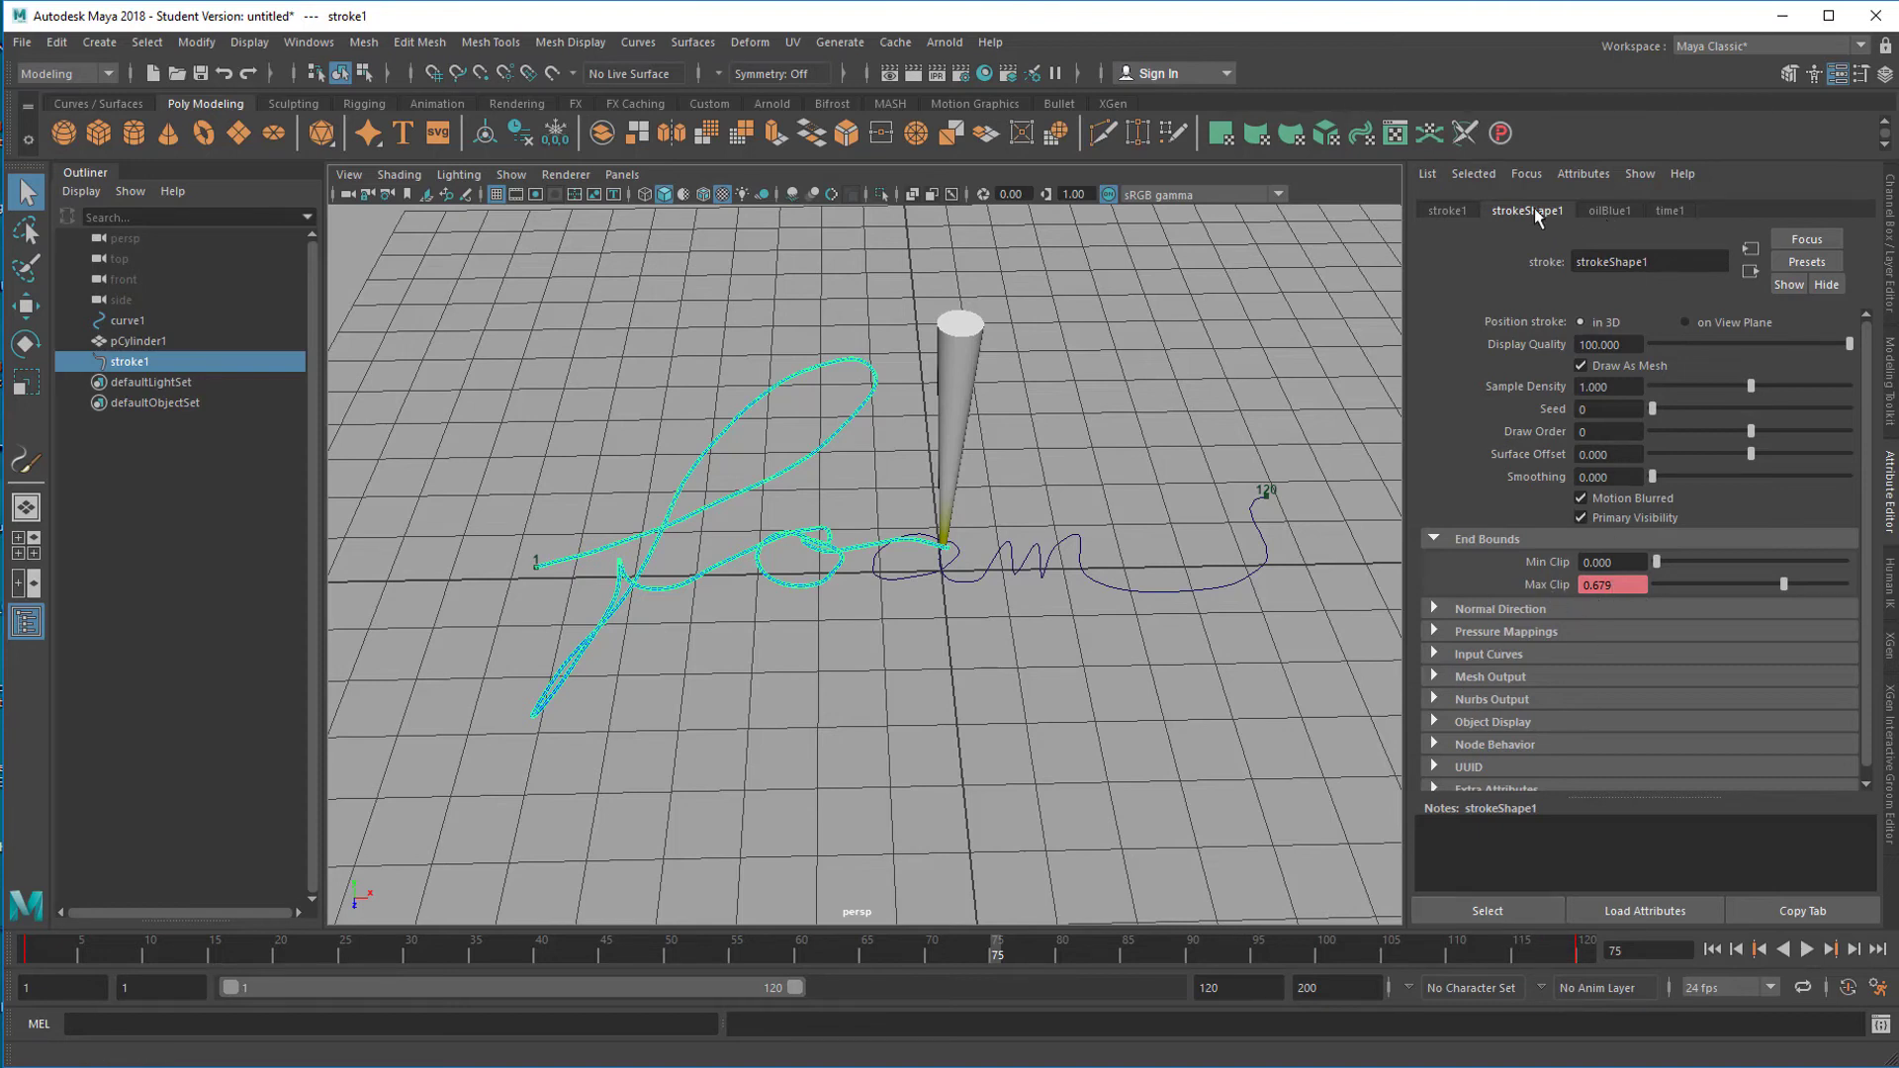
Step: Select the strokeShape1 node and give its Max Clip animation curve linear tangents in the Graph Editor
{"action": "left_click", "coordinate": [1499, 911]}
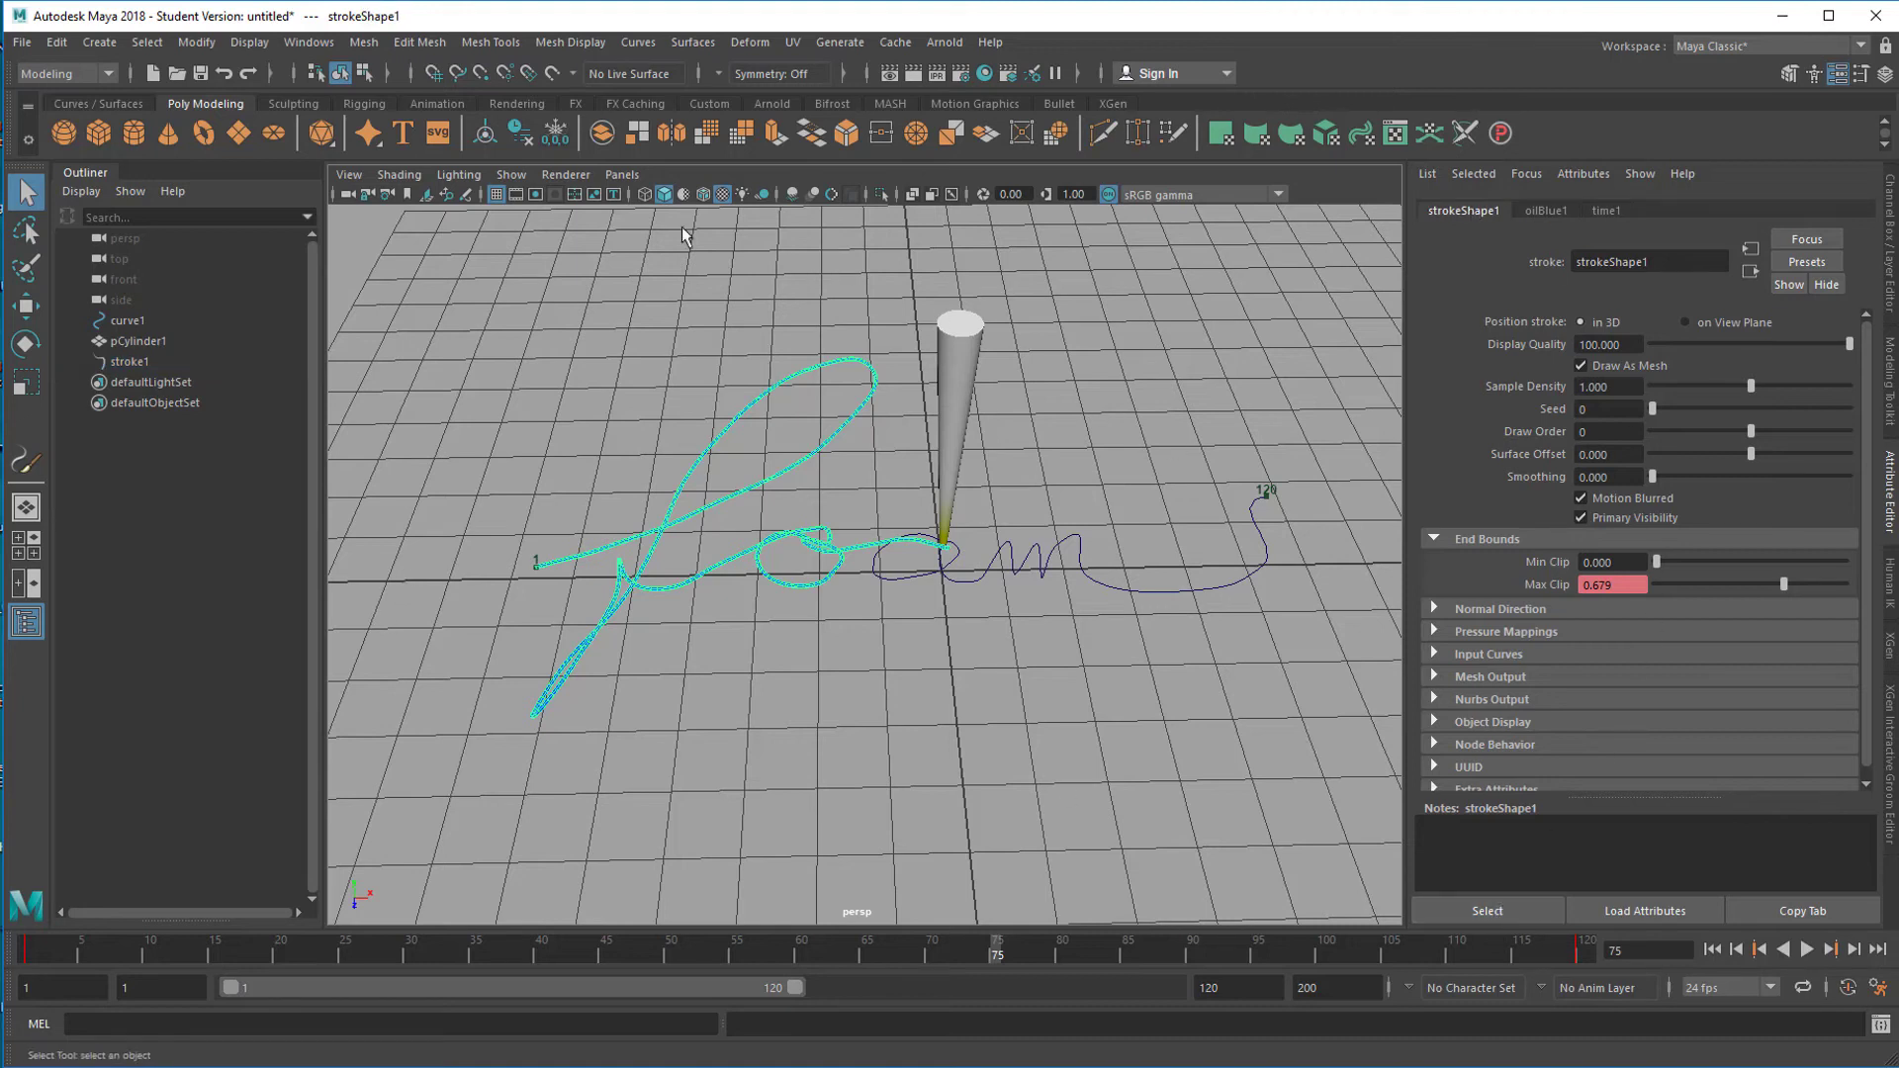
{"action": "left_click", "coordinate": [306, 43]}
{"action": "mouse_move", "coordinate": [362, 157]}
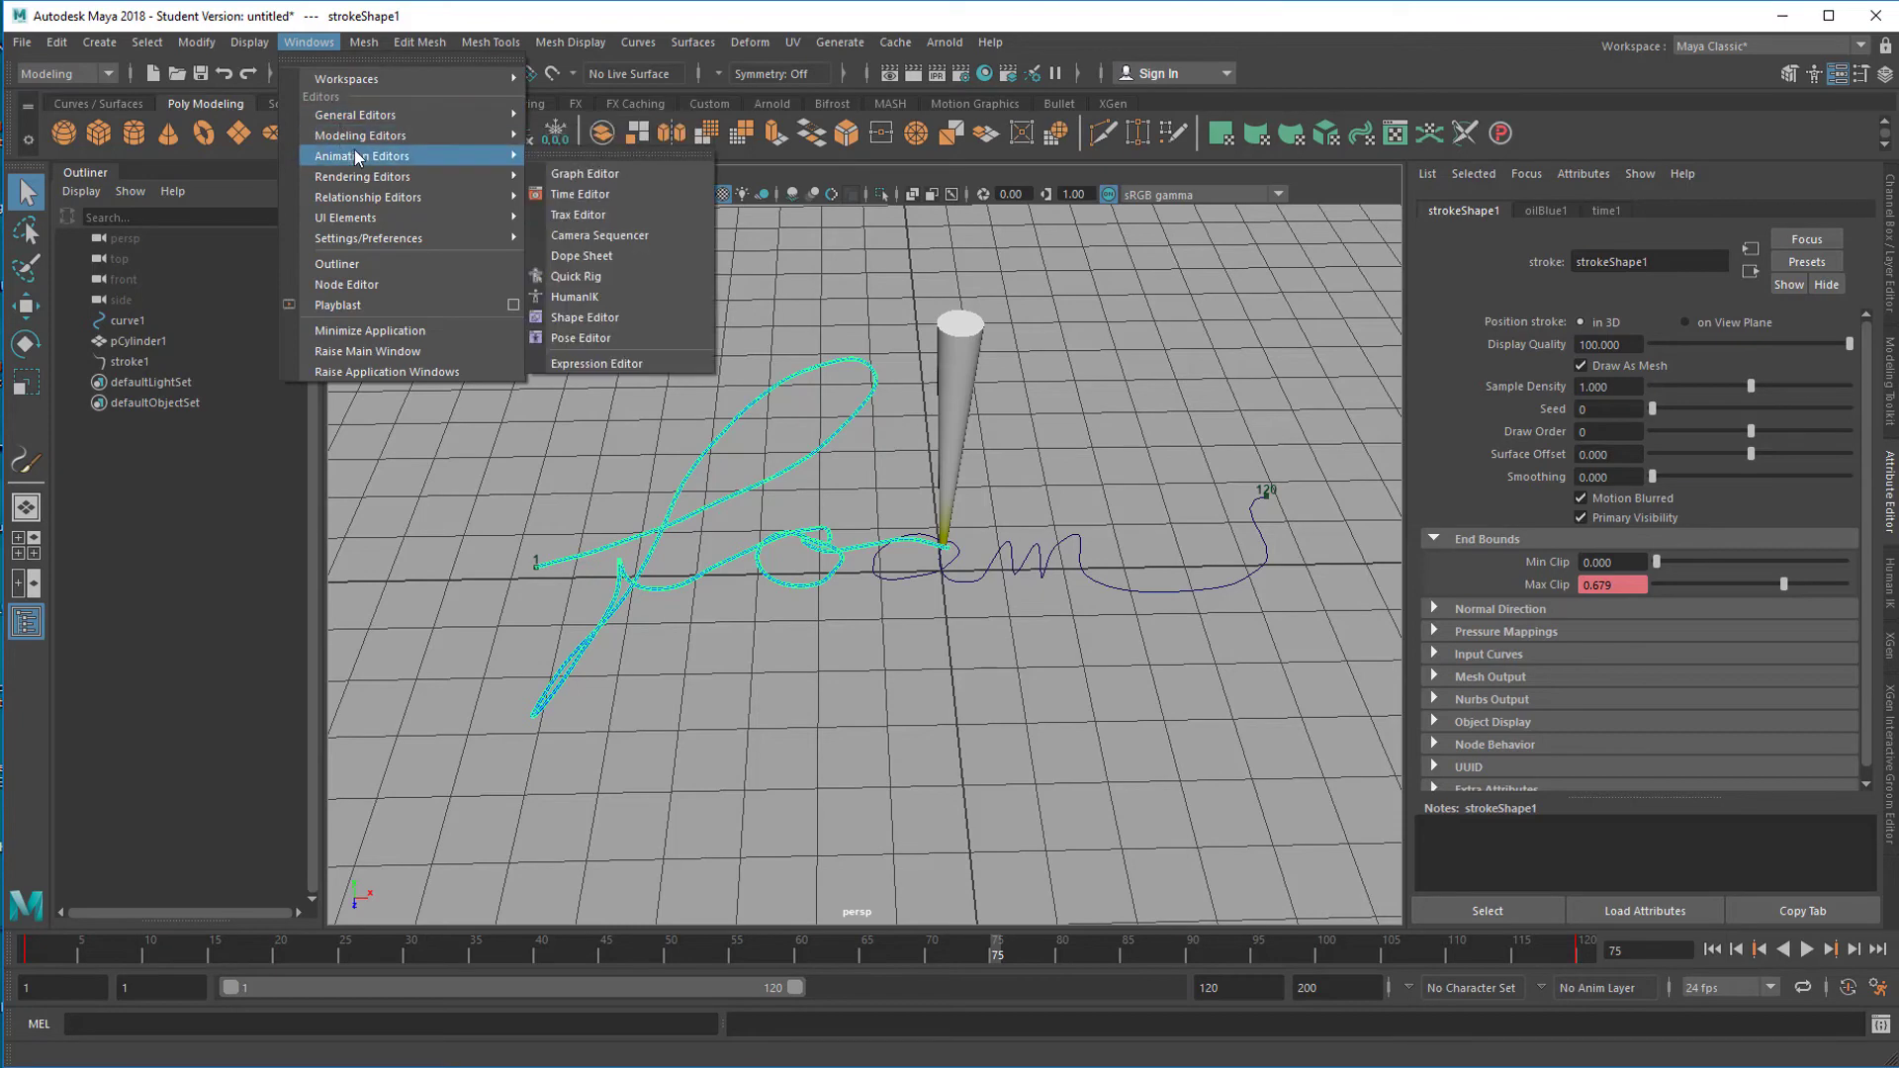
{"action": "left_click", "coordinate": [584, 174]}
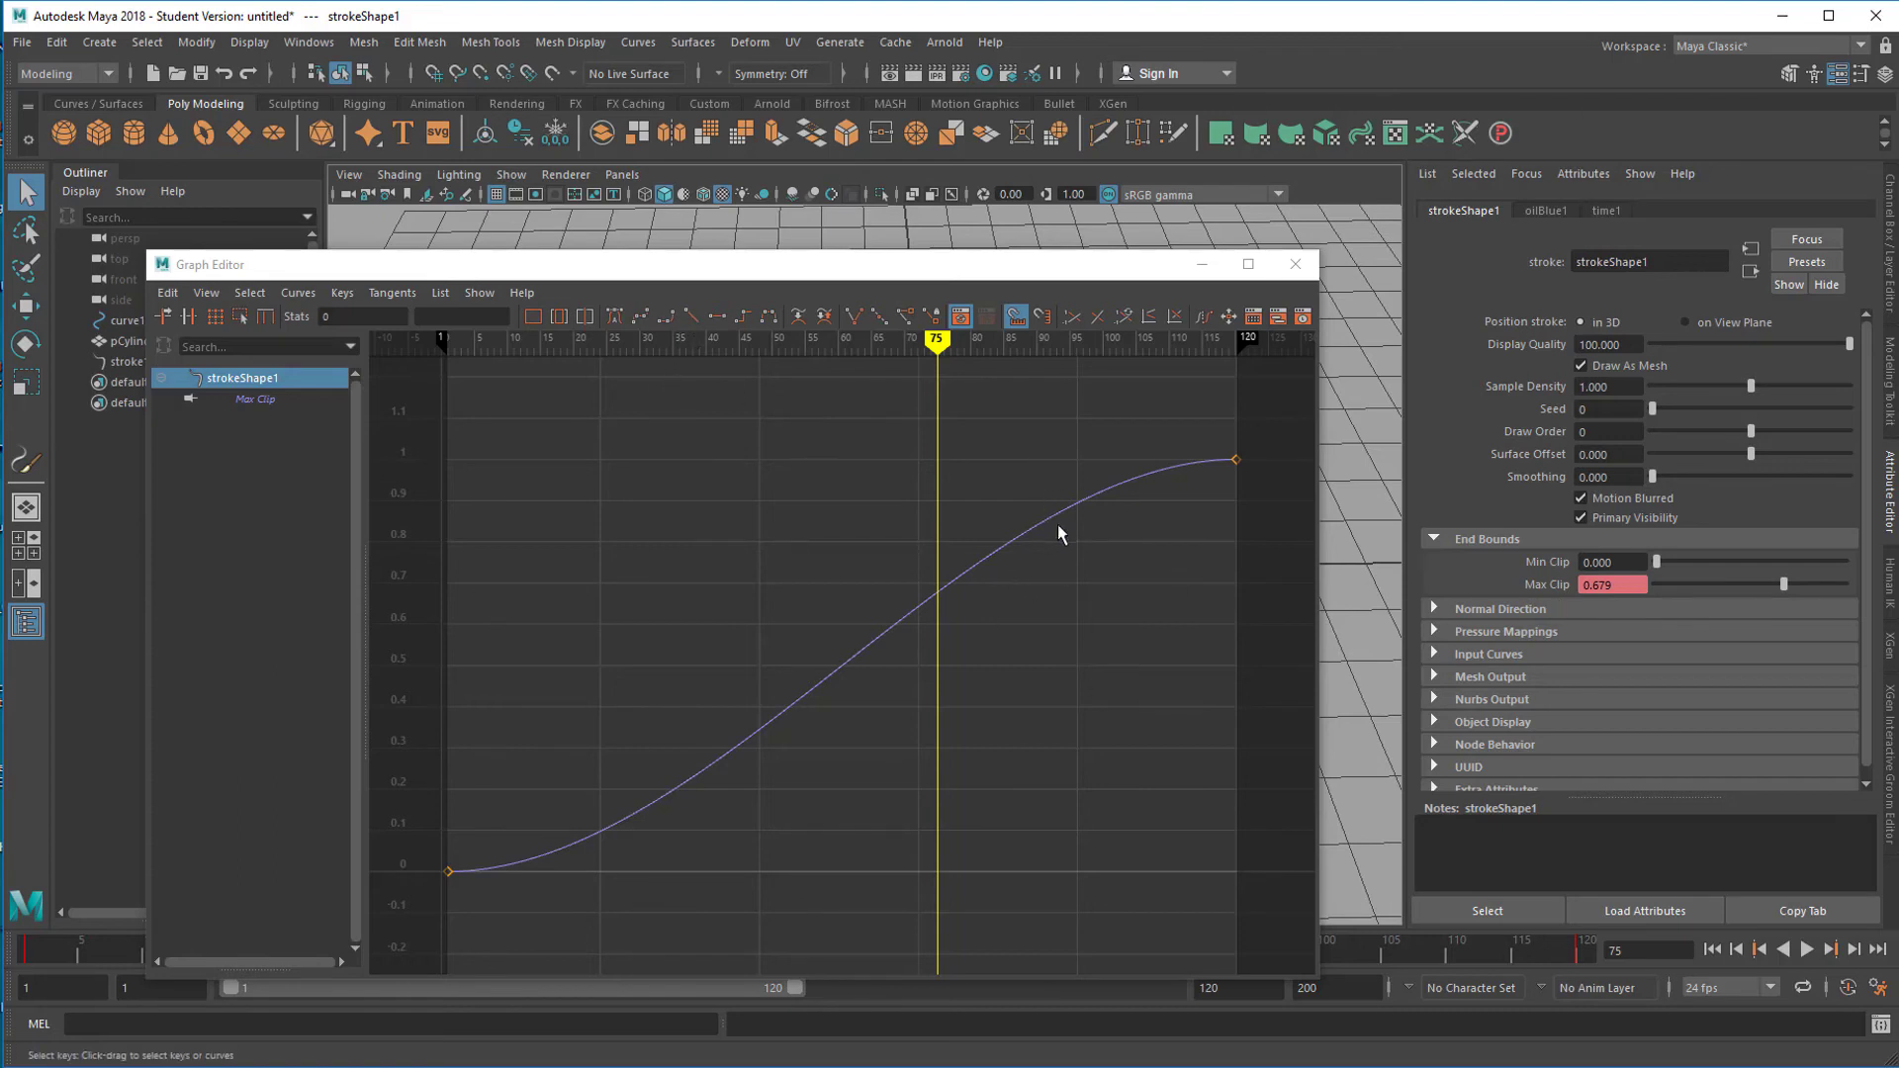
{"action": "left_click", "coordinate": [693, 314]}
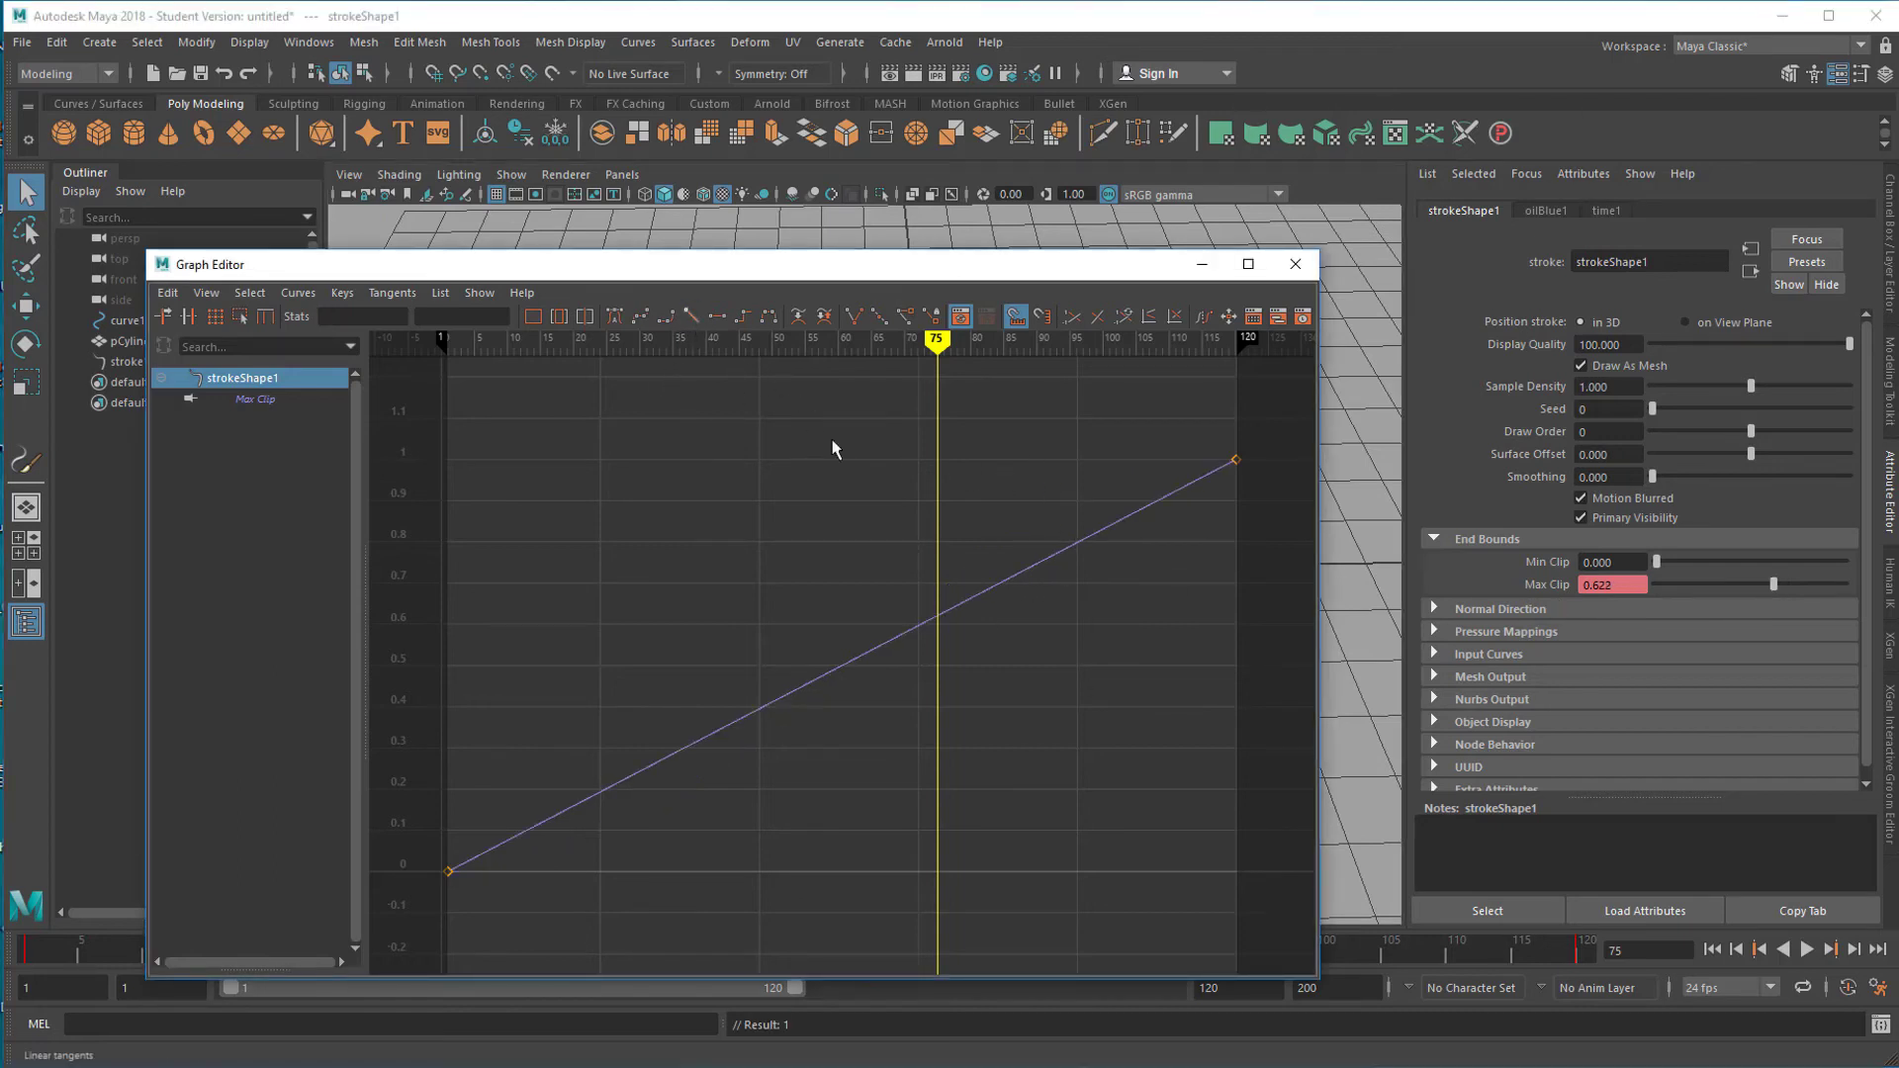
{"action": "left_click", "coordinate": [1295, 264]}
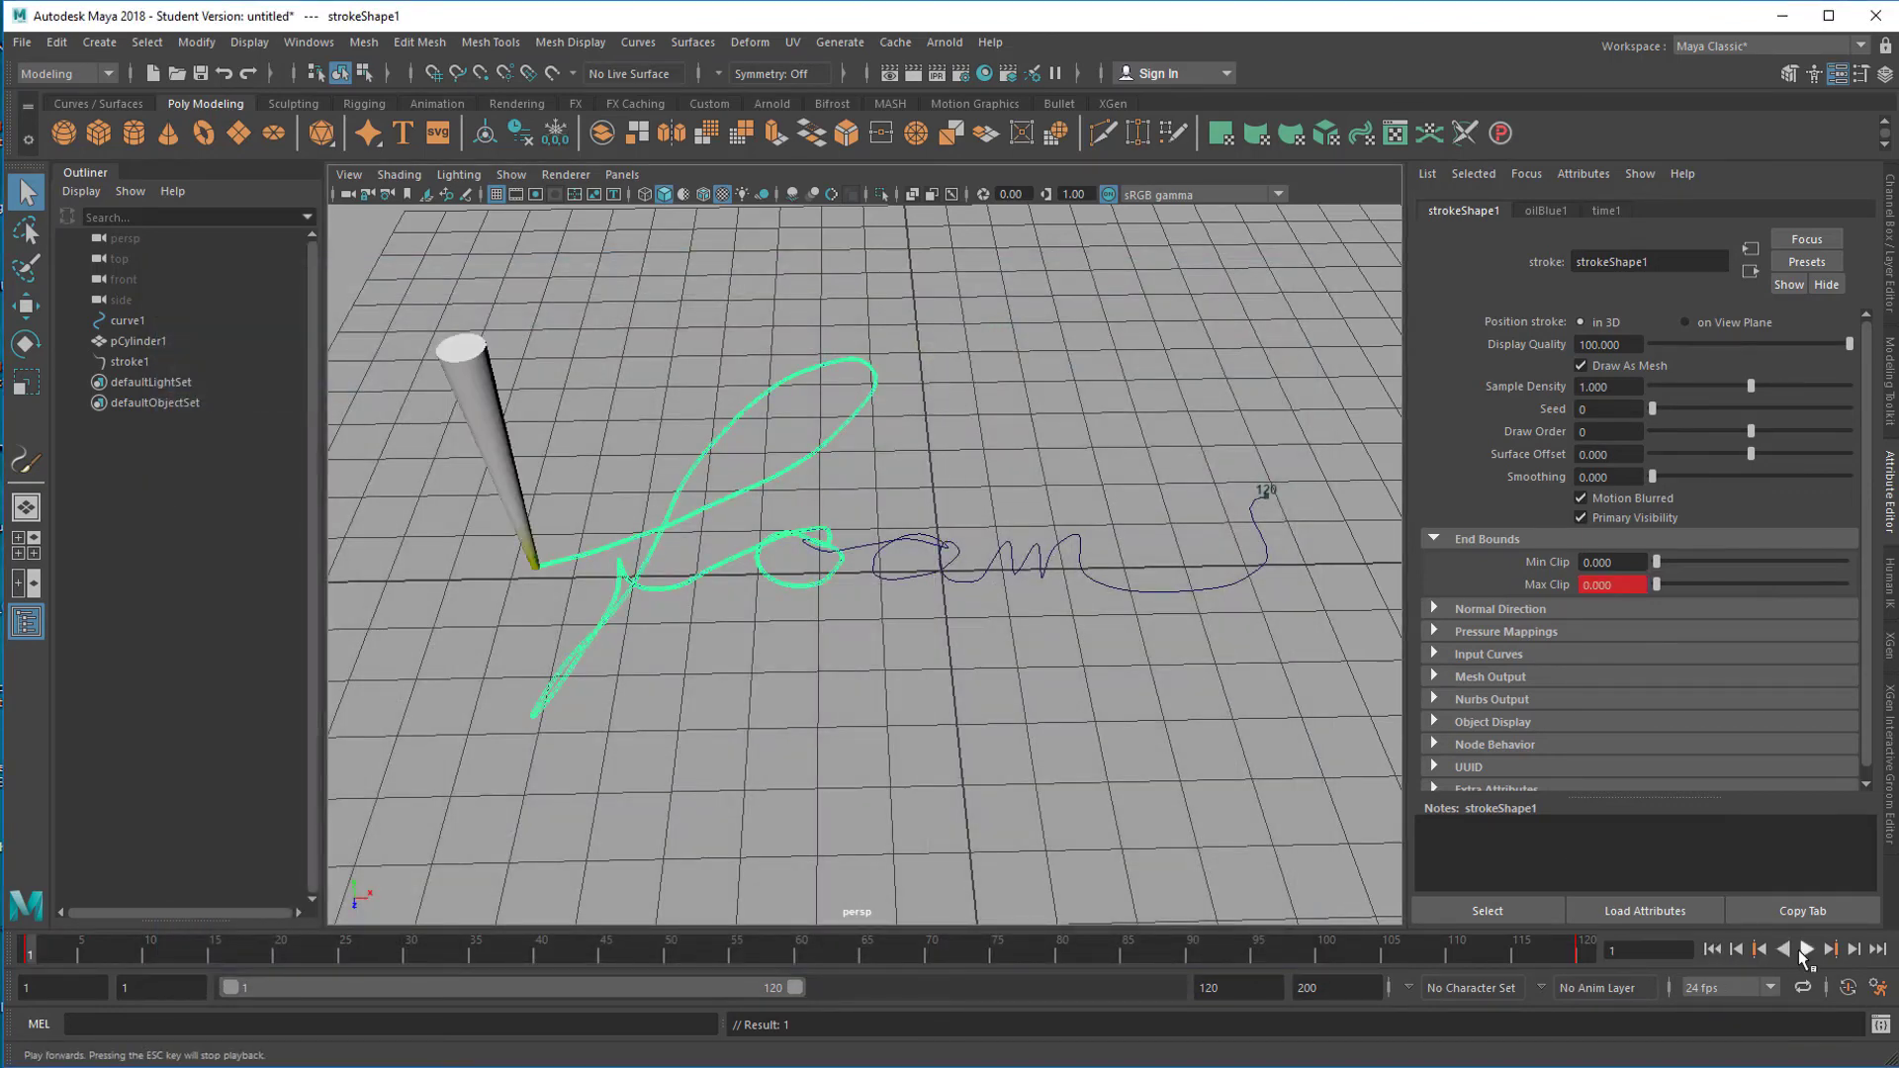
Step: Play the linear stroke animation from the first frame and stop at frame 27 to compare it with the cylinder
{"action": "left_click", "coordinate": [1805, 950]}
{"action": "left_click", "coordinate": [1805, 950]}
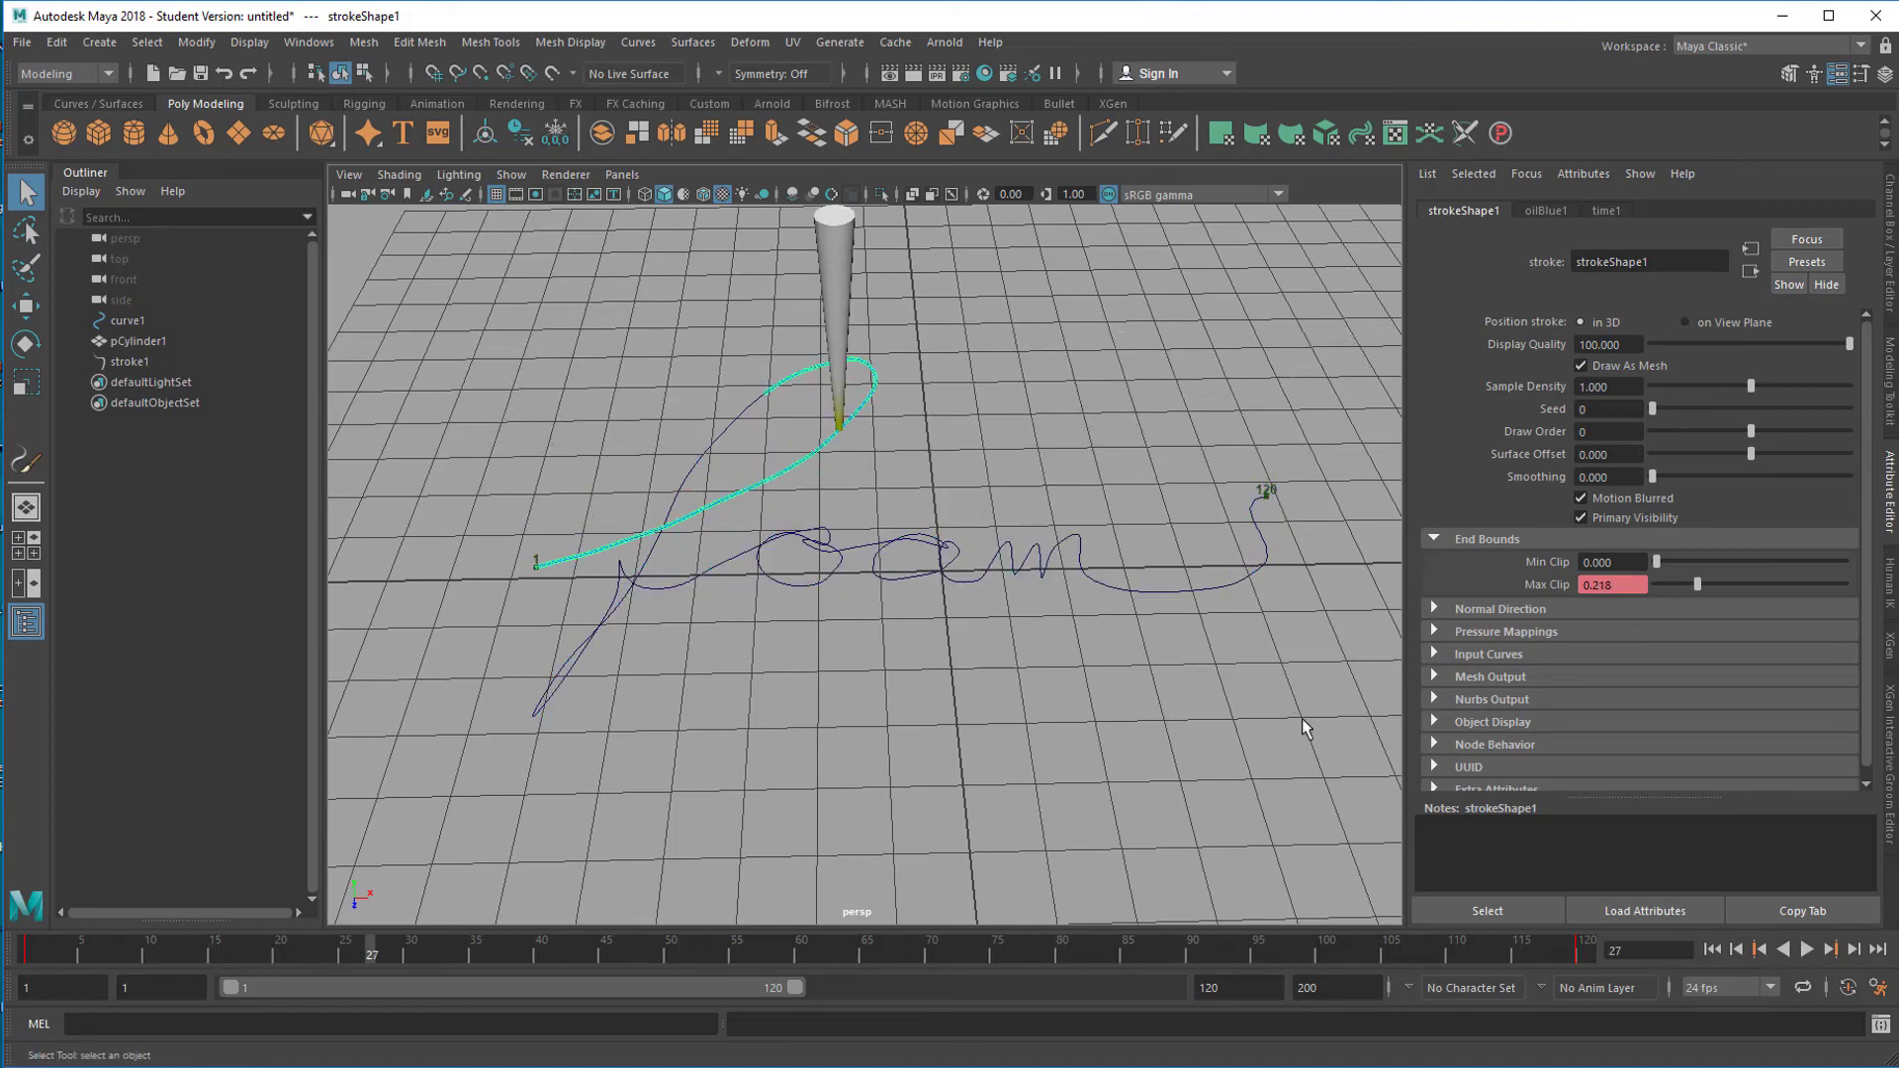
Step: Select the cylinder's motionPath1 node and give its U Value animation curve linear tangents in the Graph Editor
{"action": "left_click", "coordinate": [834, 273]}
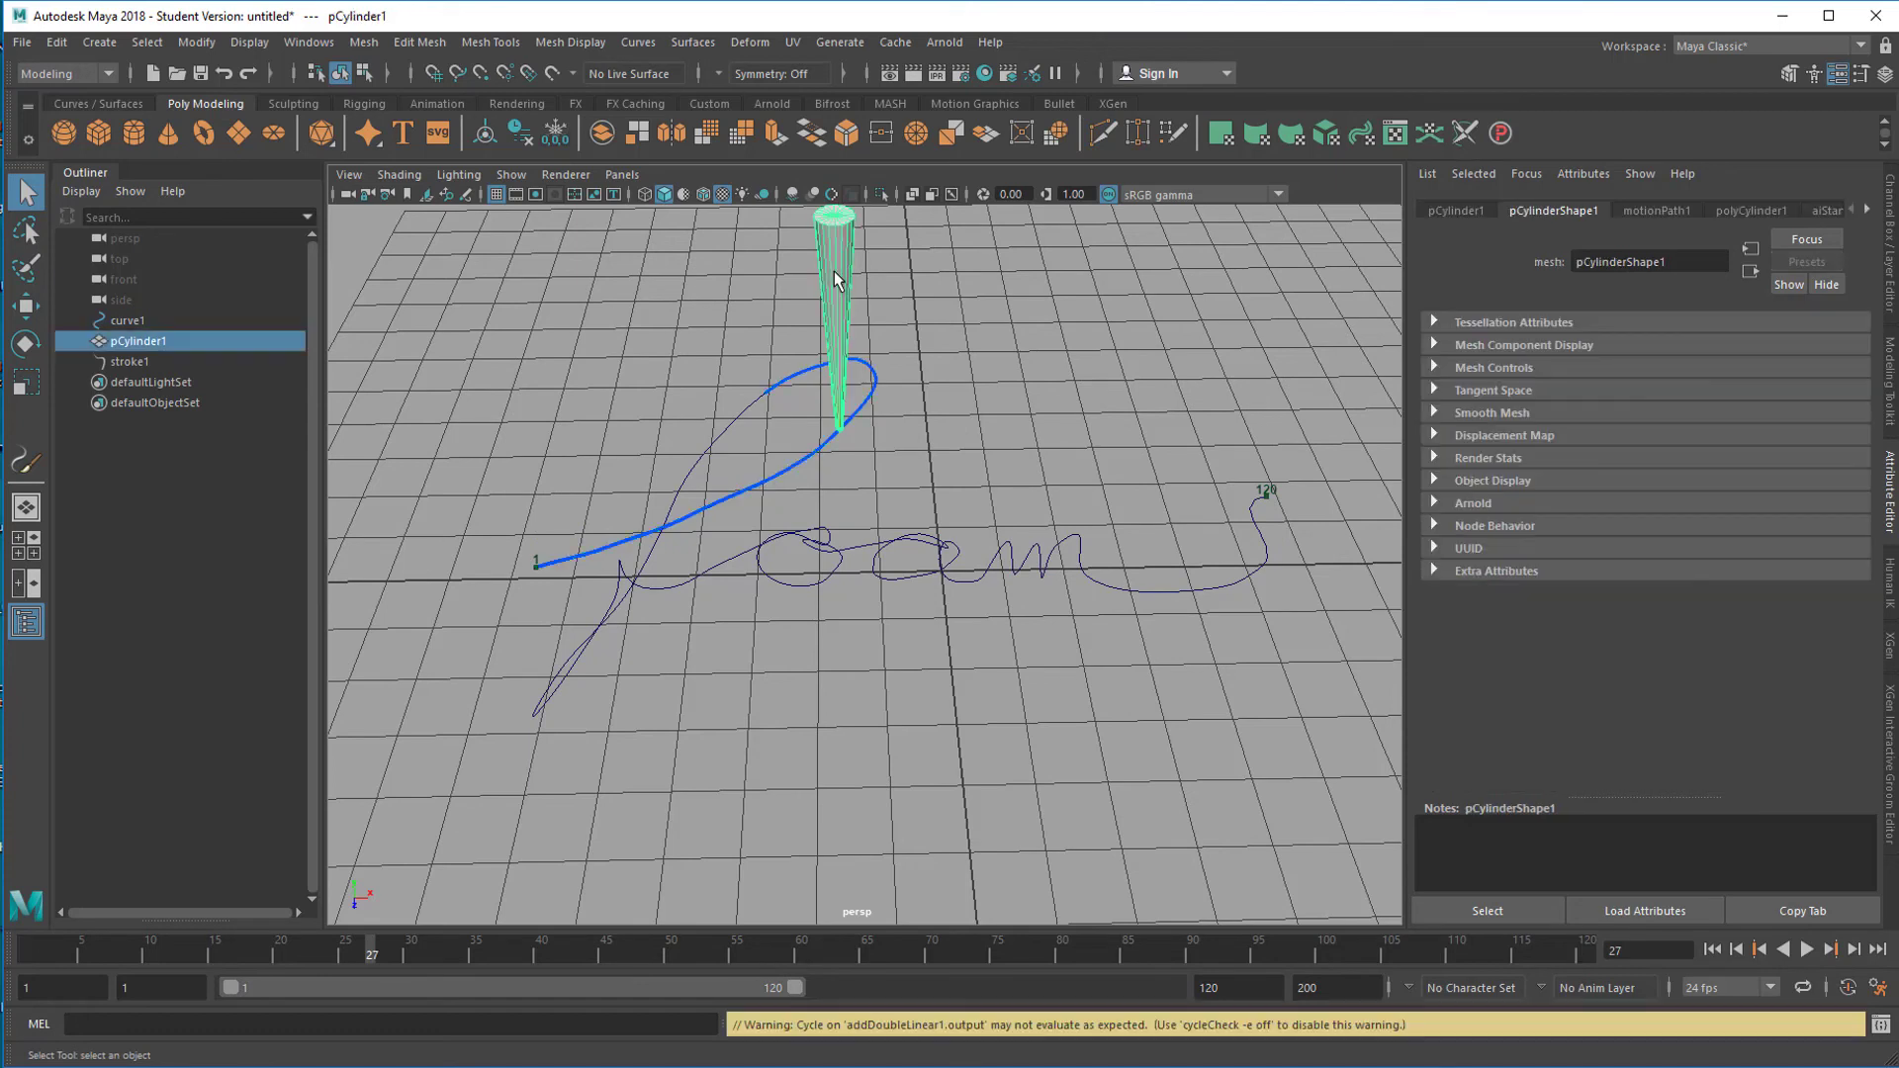
{"action": "left_click", "coordinate": [1658, 211]}
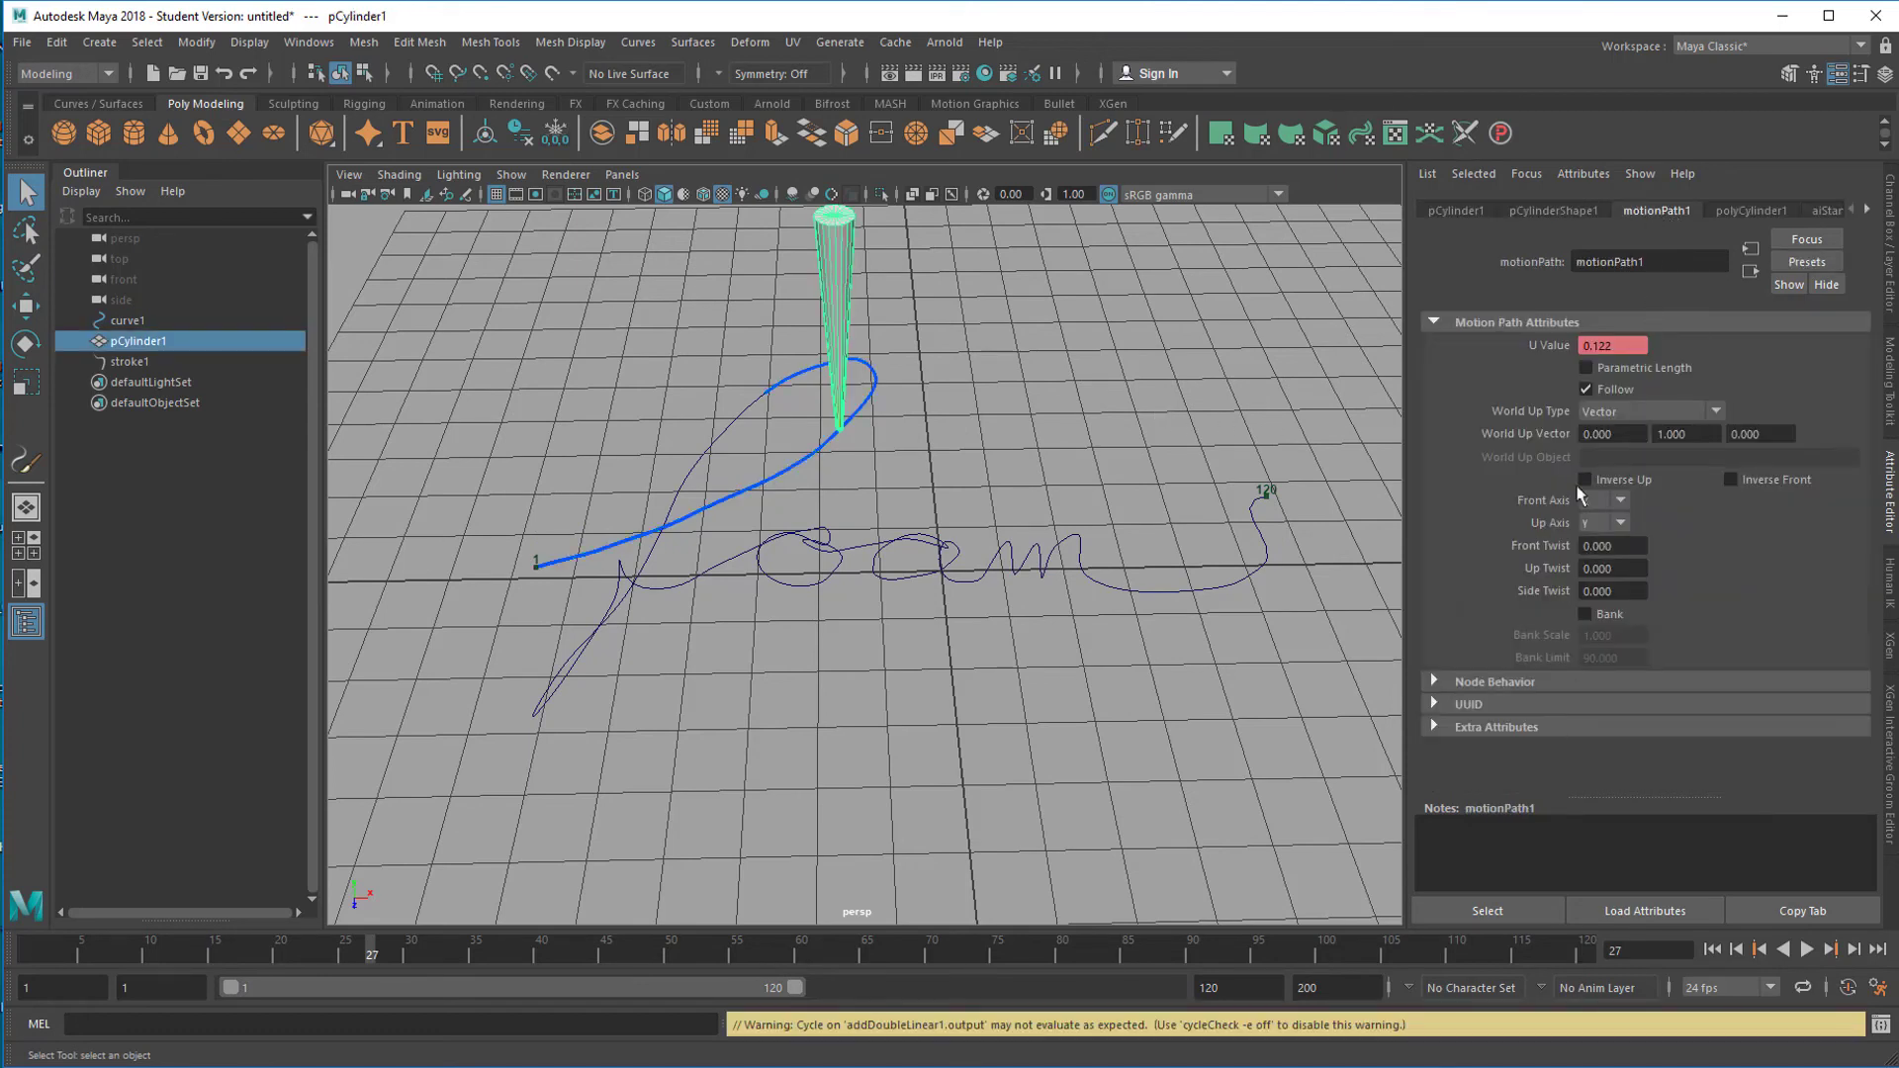
{"action": "left_click", "coordinate": [1498, 913]}
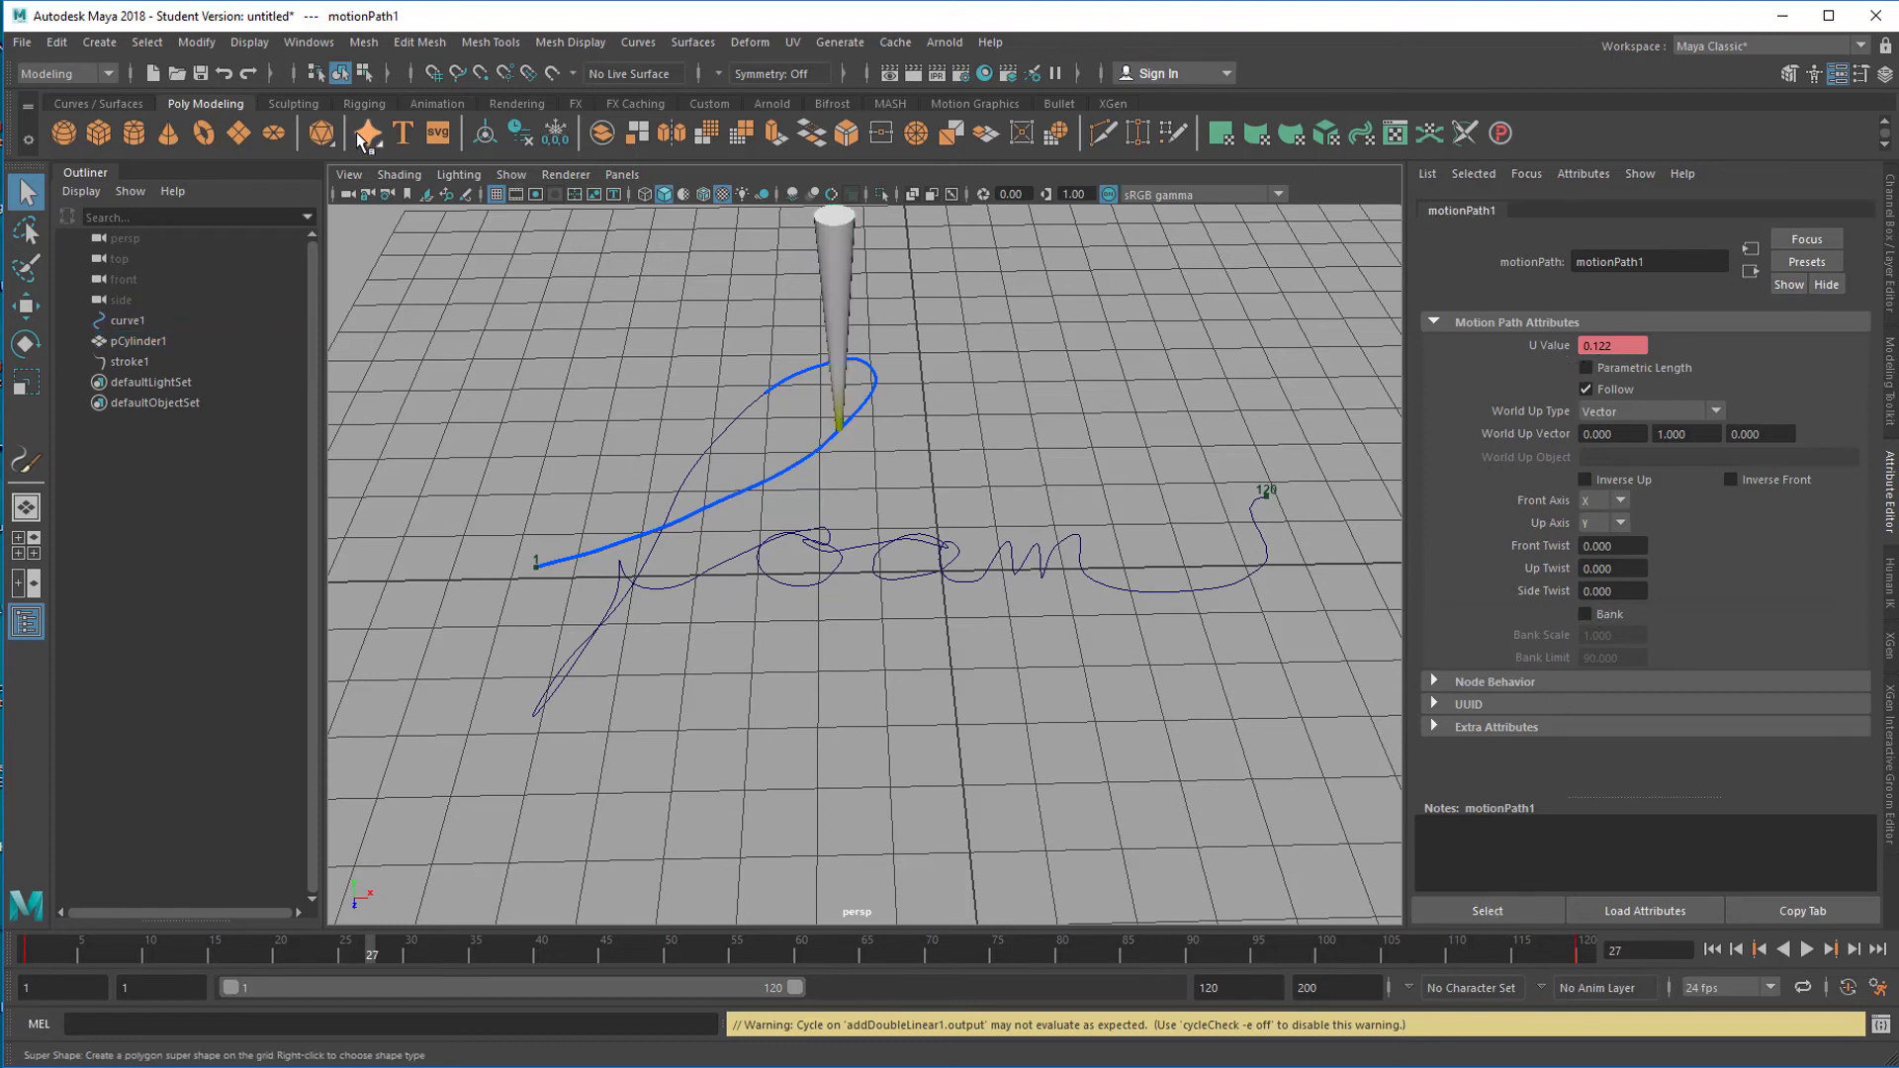
{"action": "left_click", "coordinate": [309, 42]}
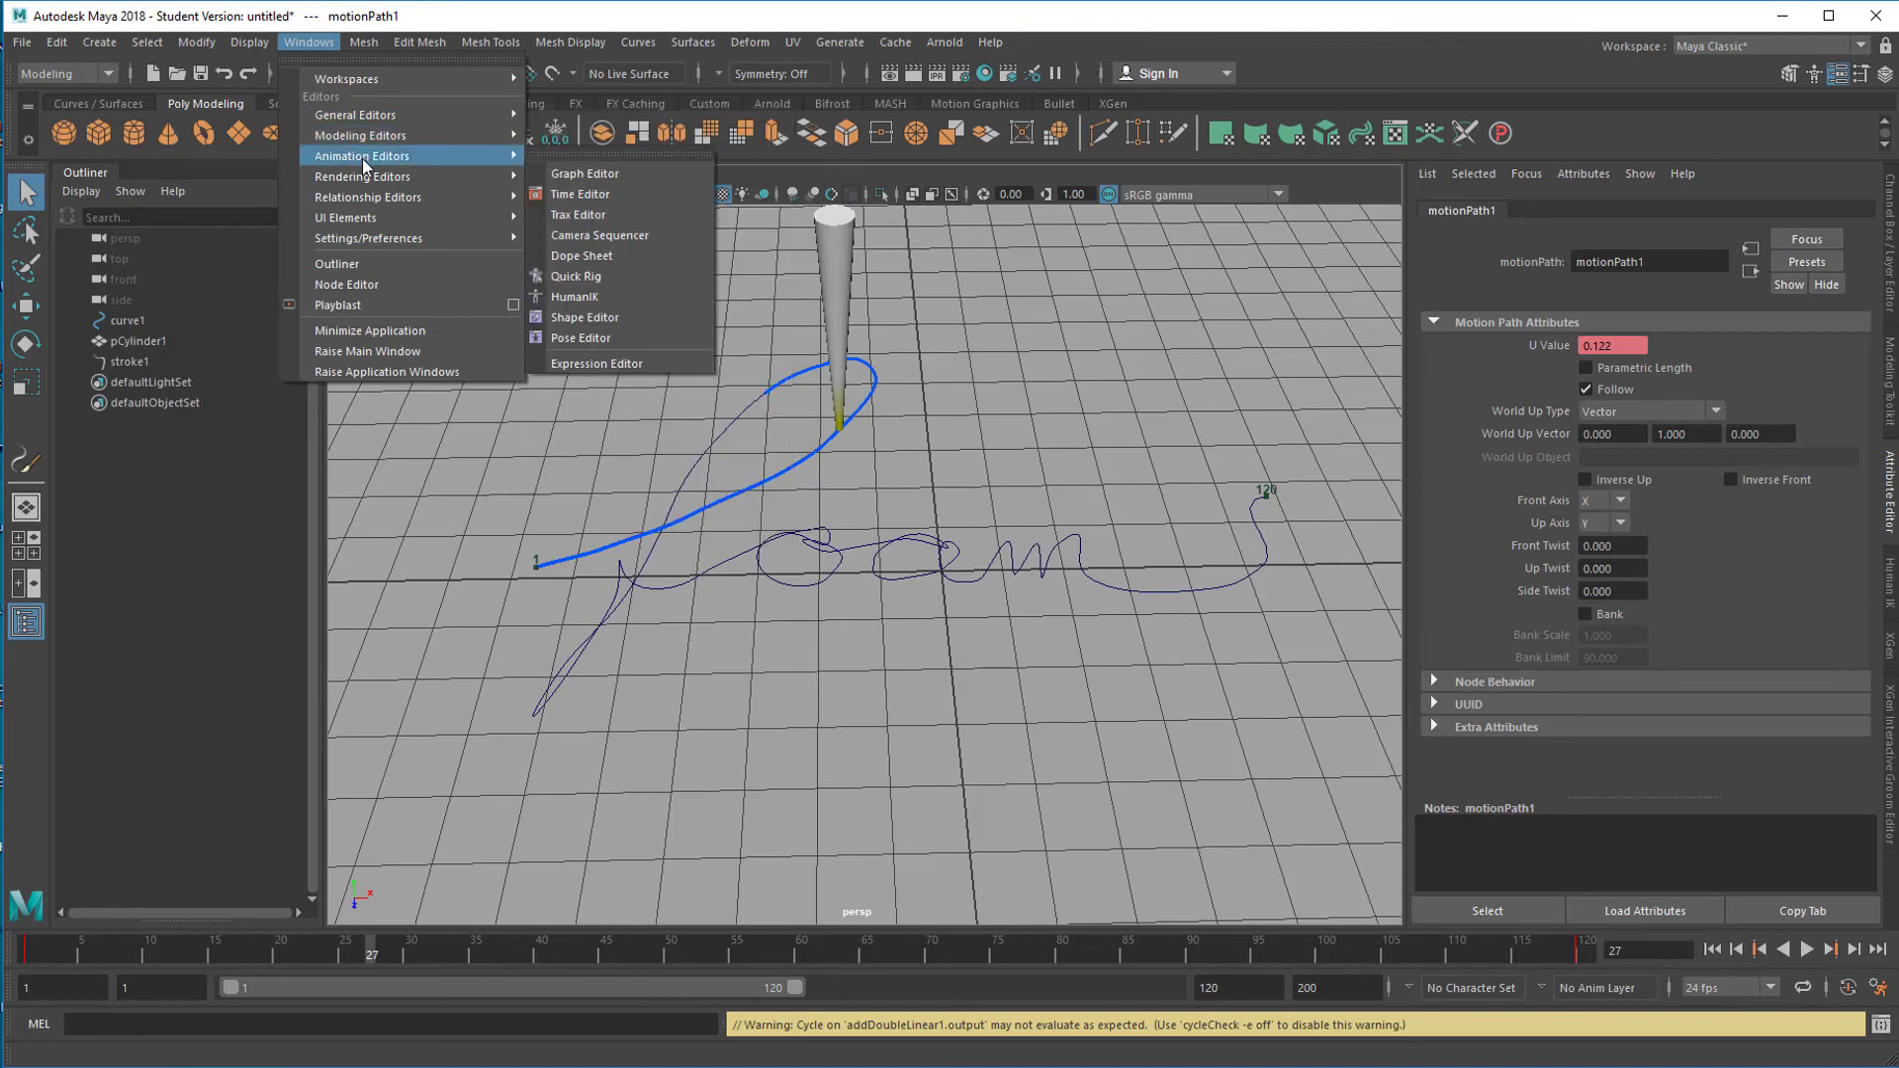
{"action": "mouse_move", "coordinate": [459, 158]}
{"action": "left_click", "coordinate": [563, 180]}
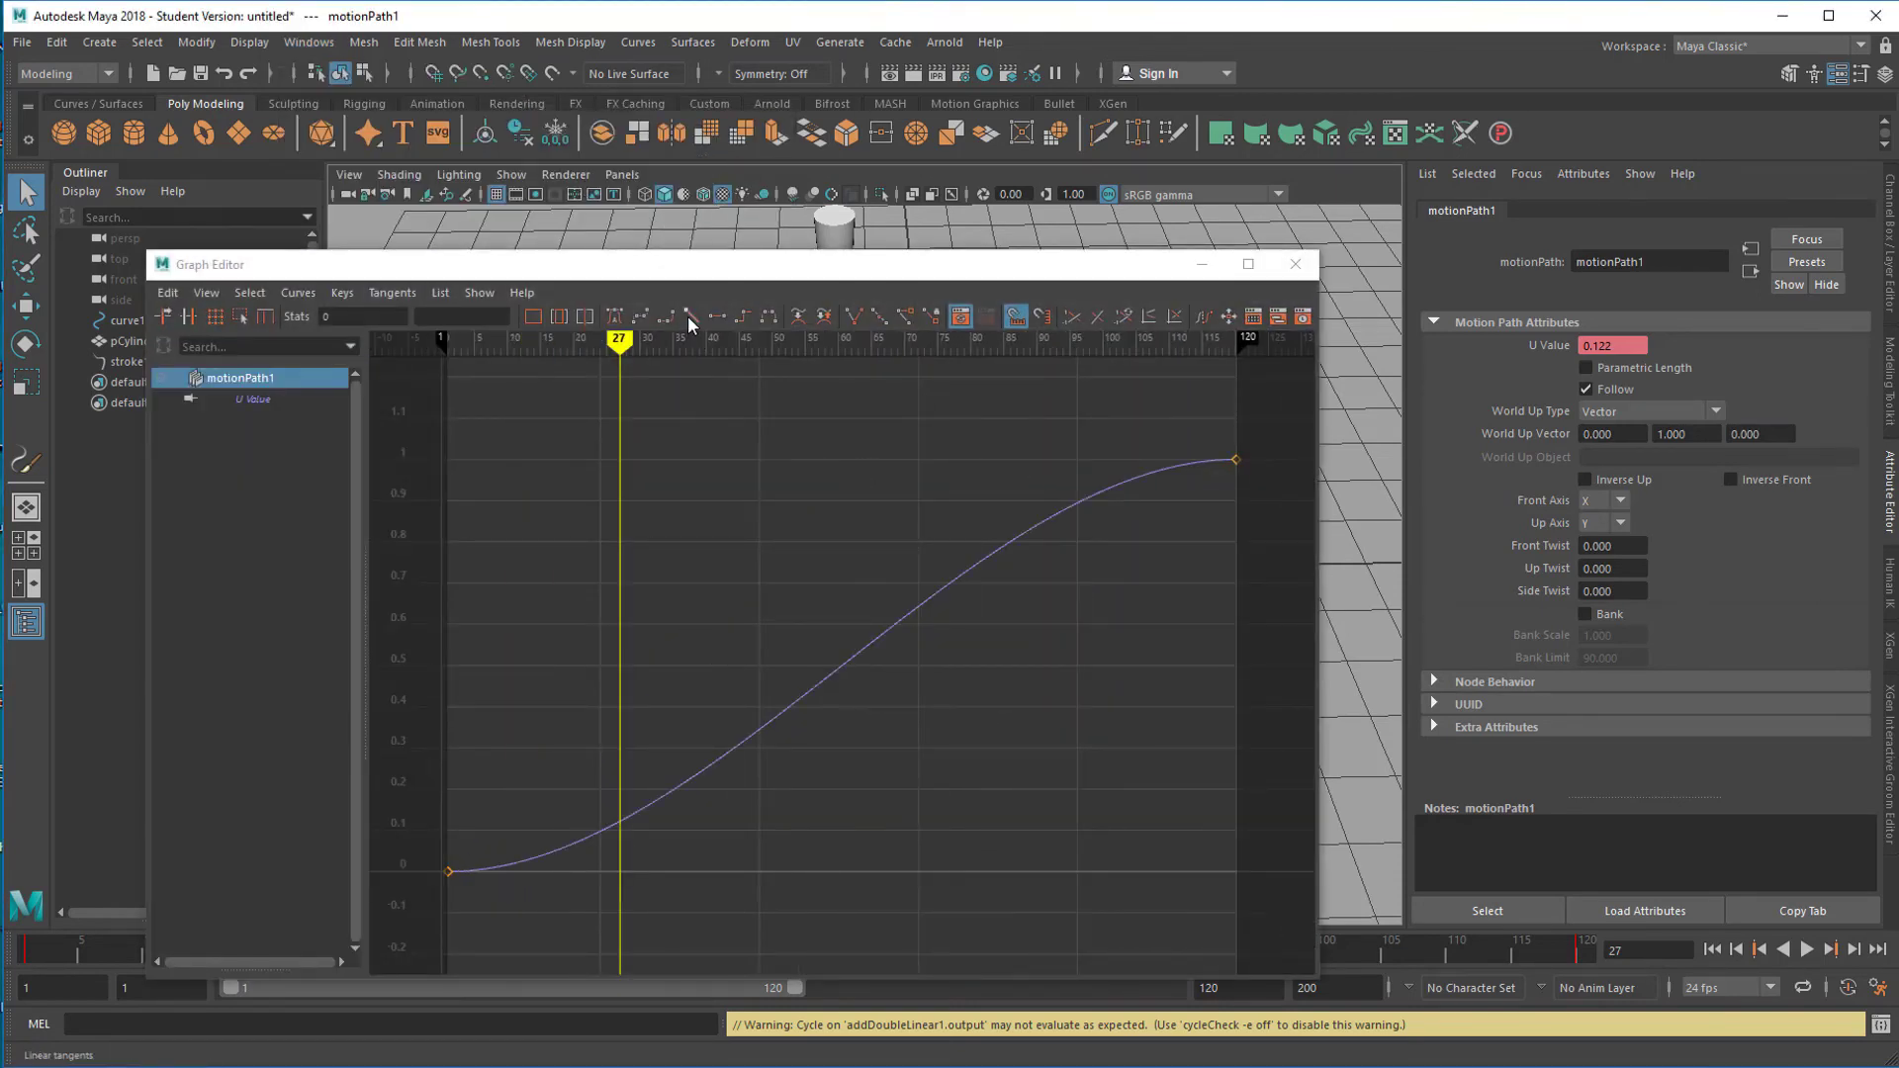
{"action": "left_click", "coordinate": [688, 317]}
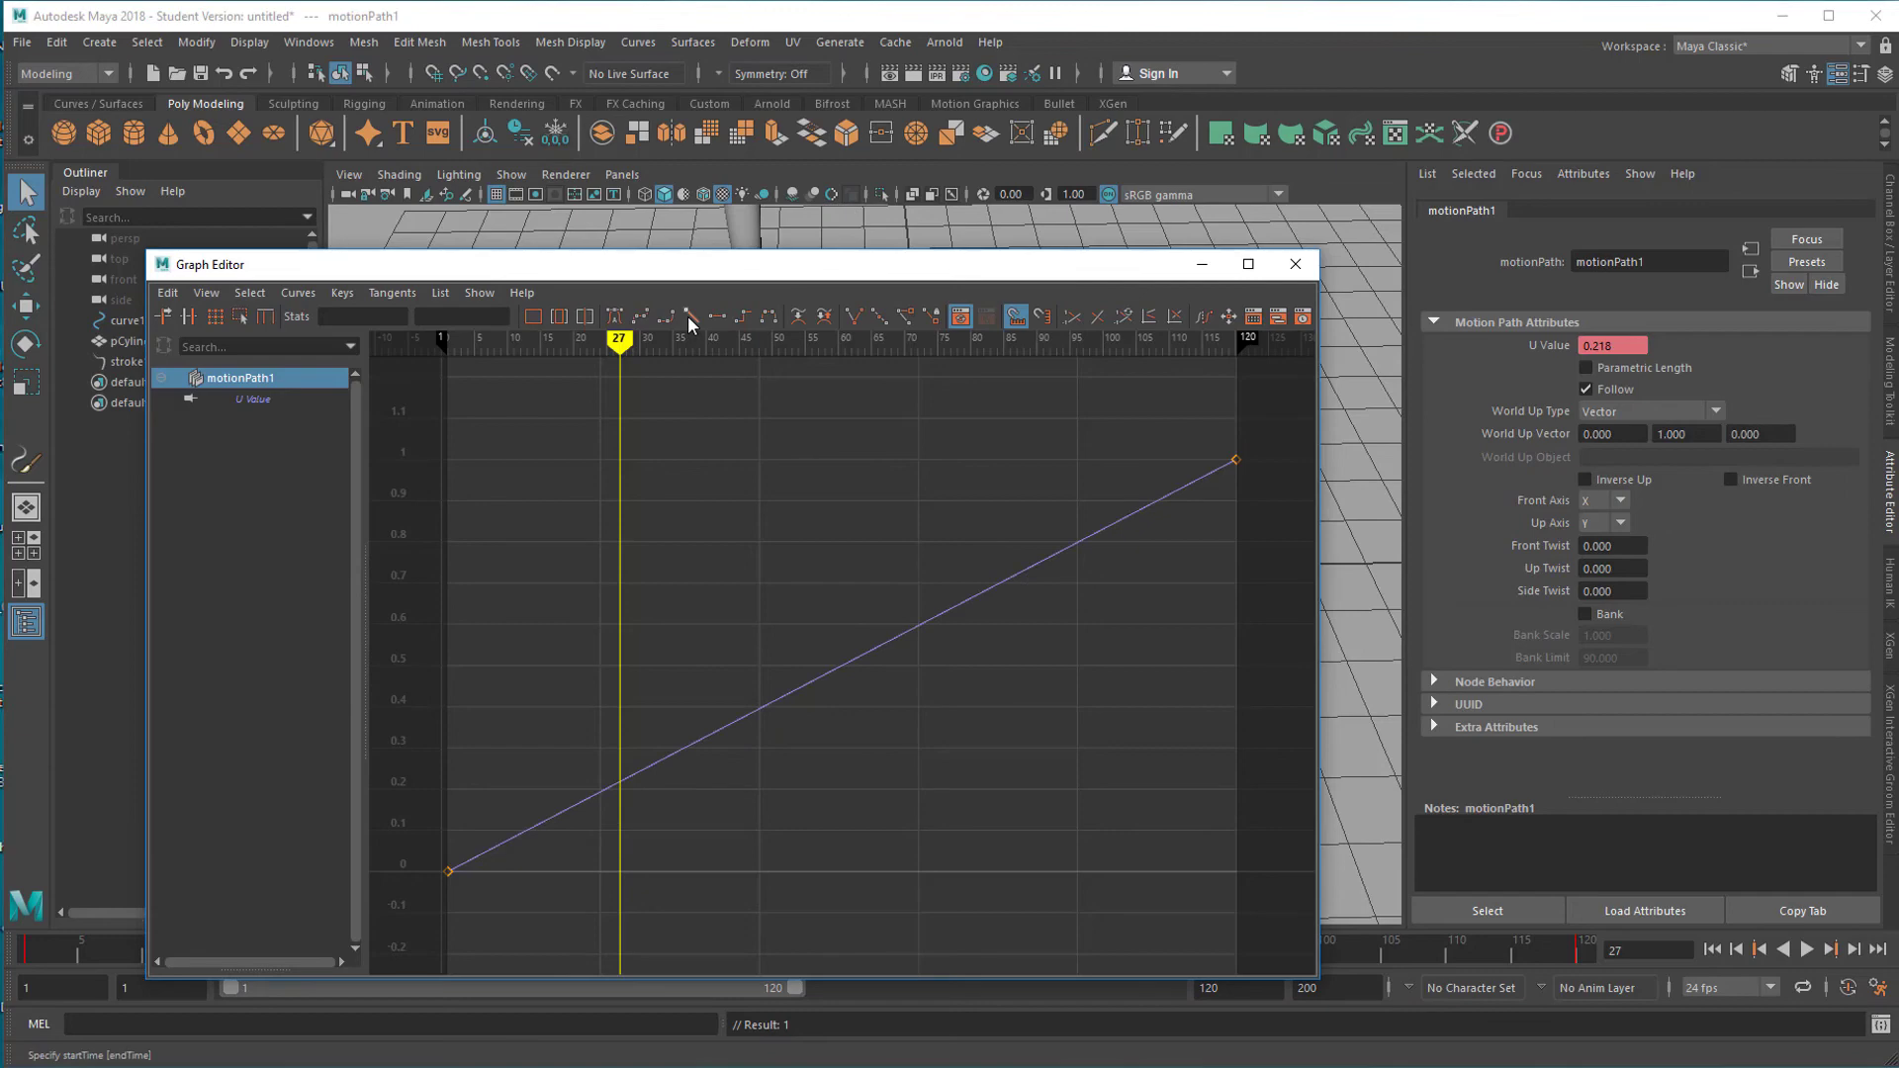
{"action": "left_click", "coordinate": [1296, 265]}
Step: Play the synchronized cylinder and stroke animation from the first frame and switch the viewport background to black
{"action": "left_click", "coordinate": [1714, 951]}
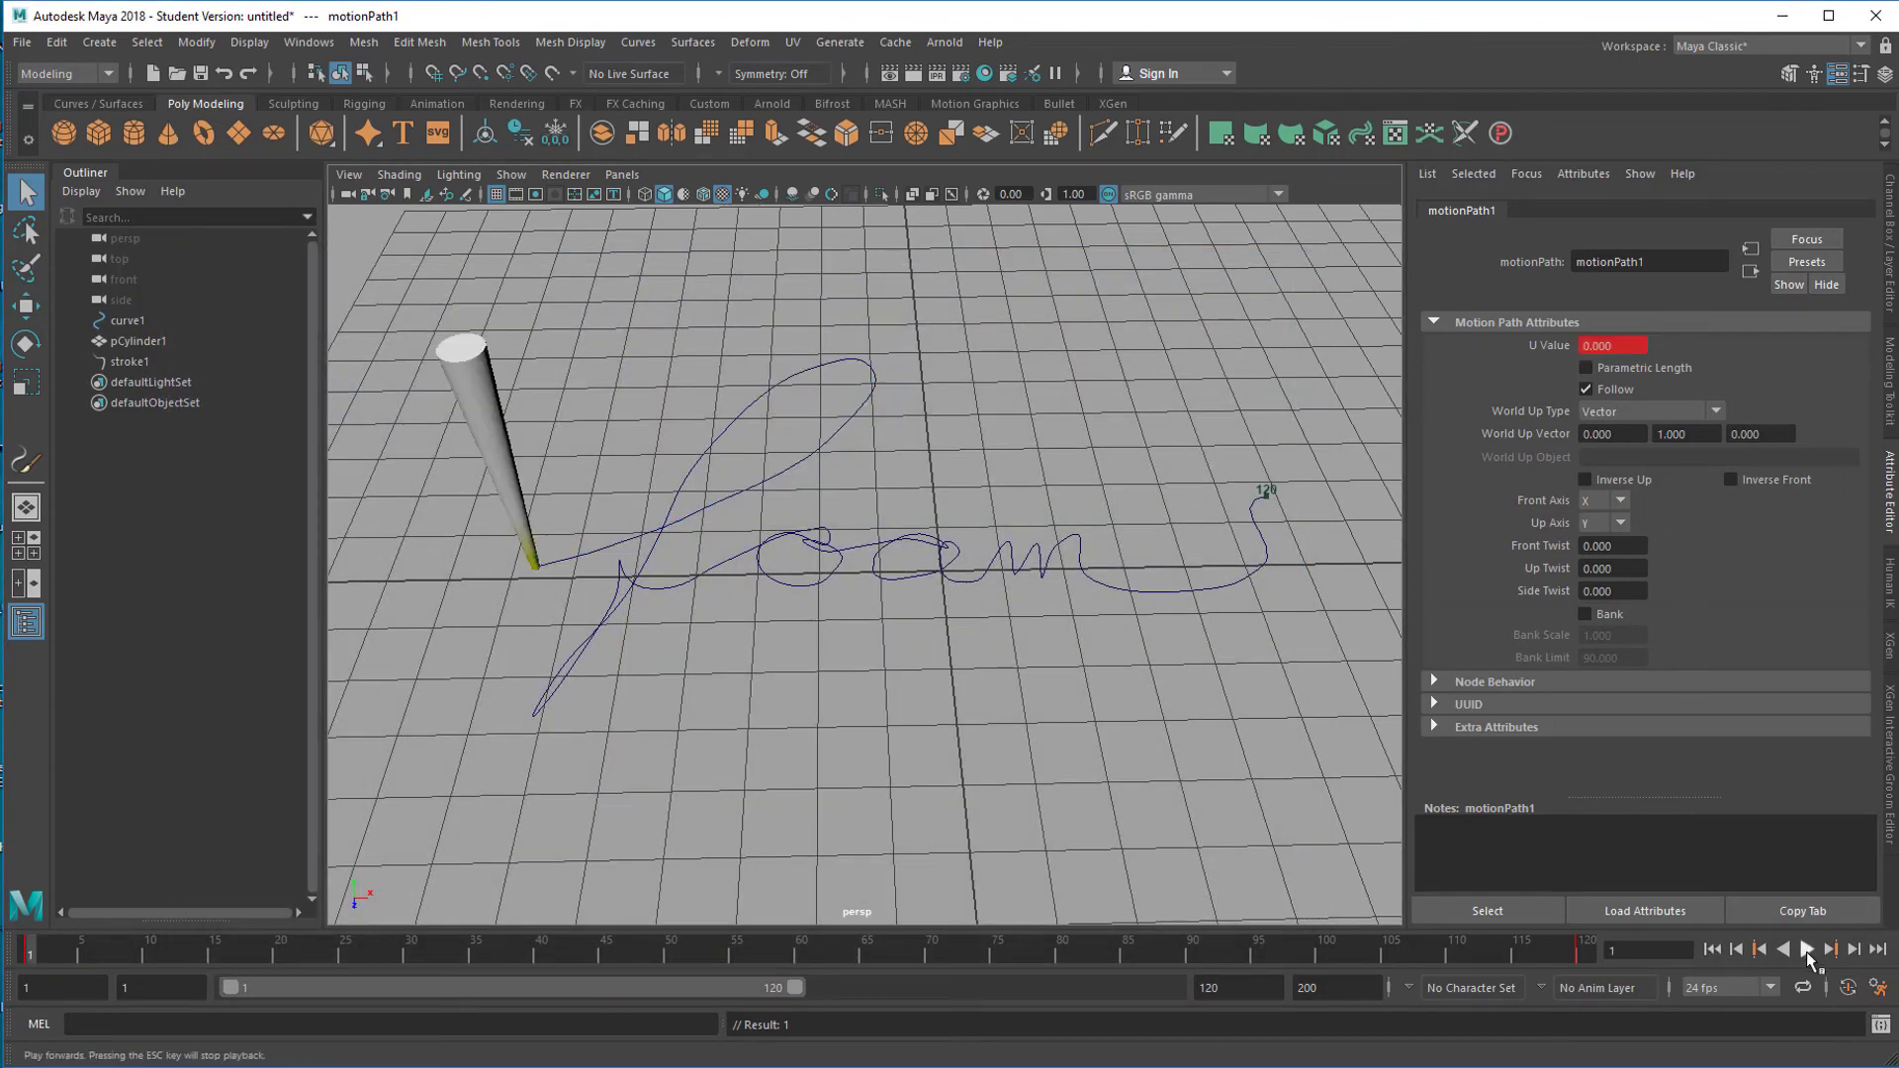
{"action": "left_click", "coordinate": [1808, 951]}
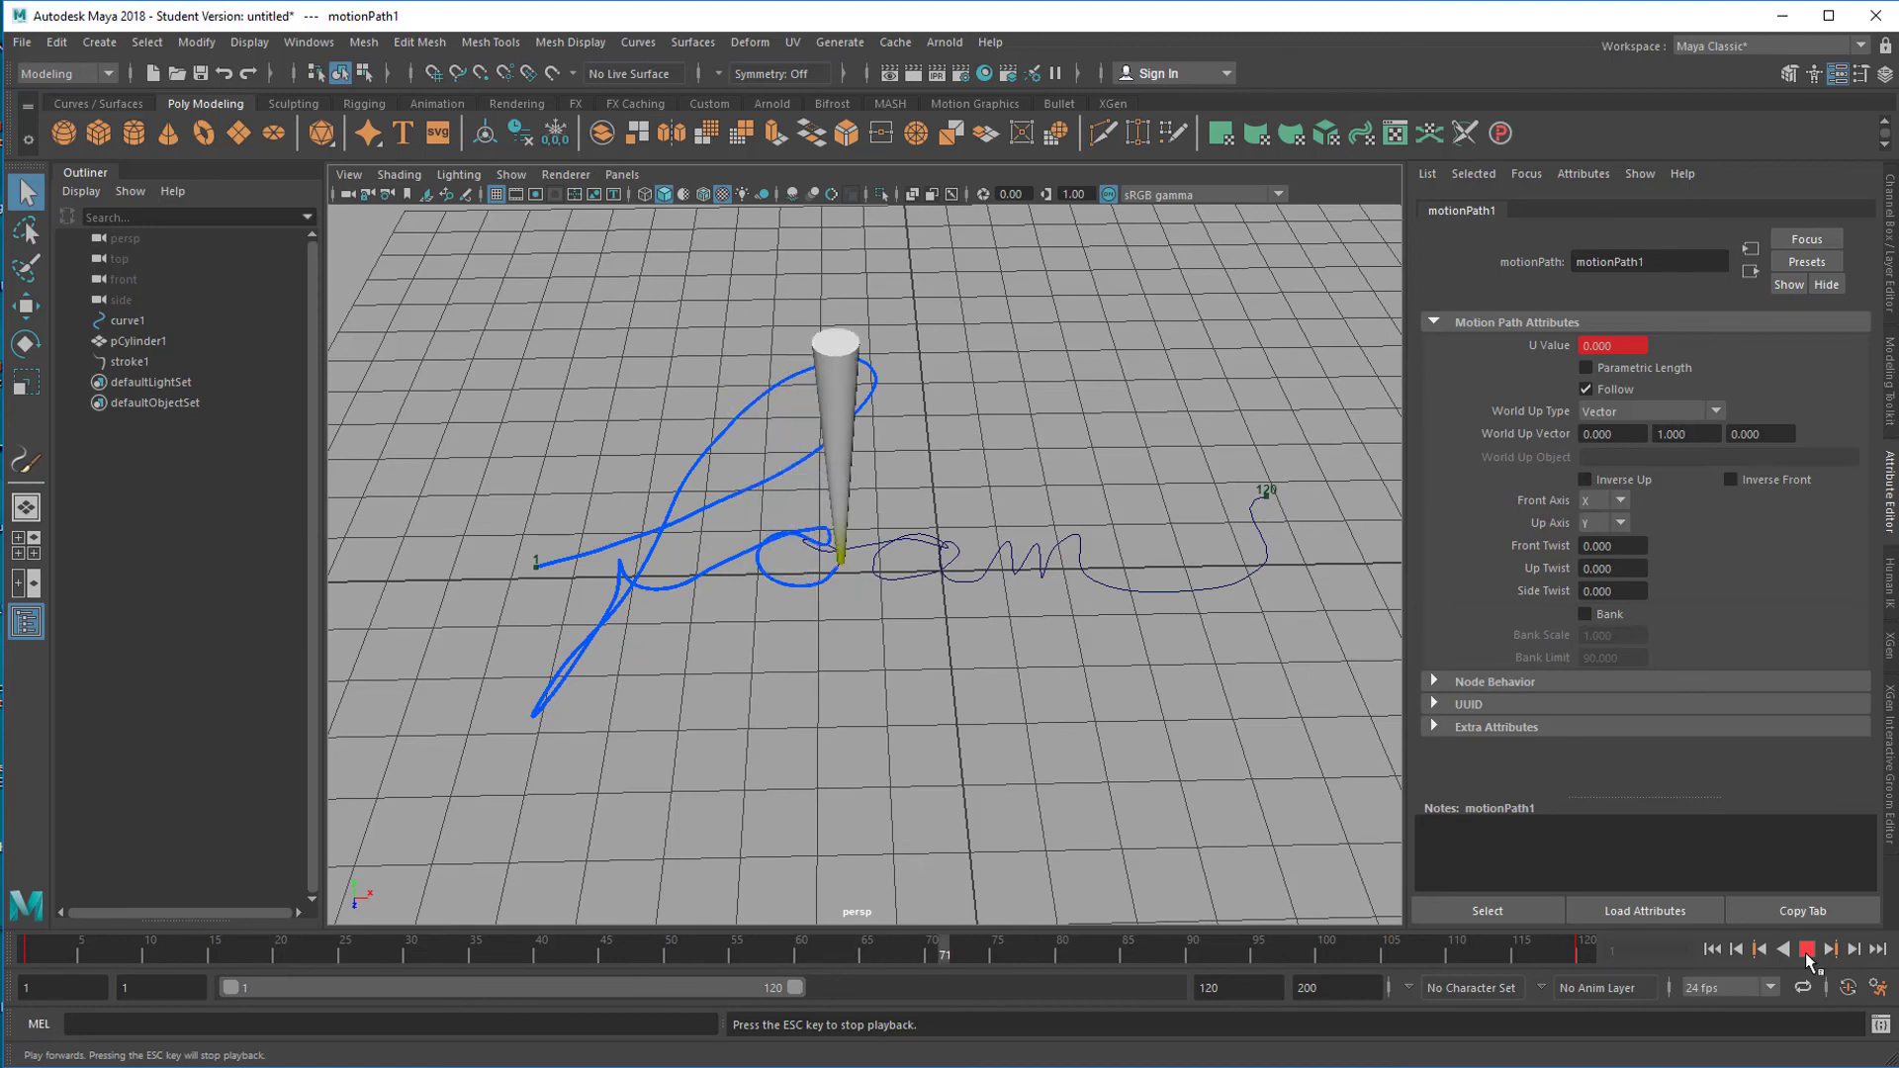
{"action": "key", "text": "alt+b"}
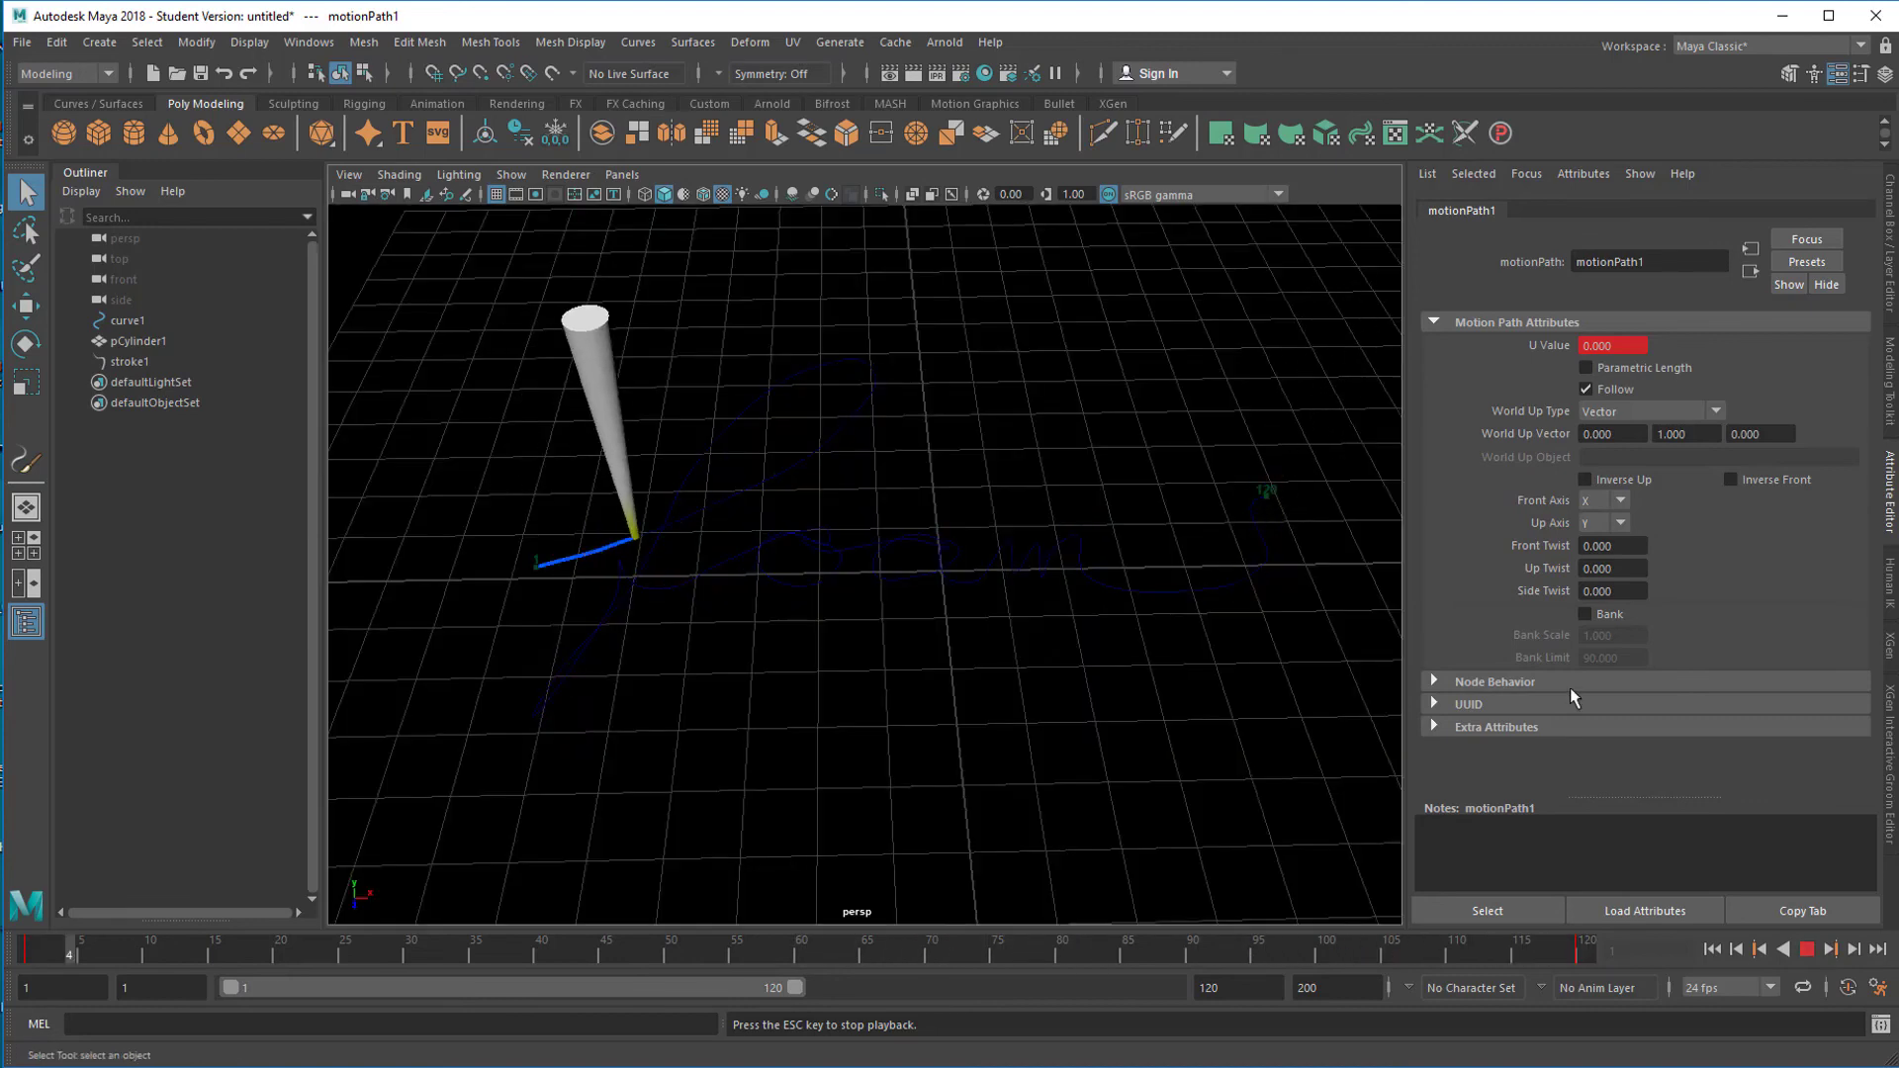